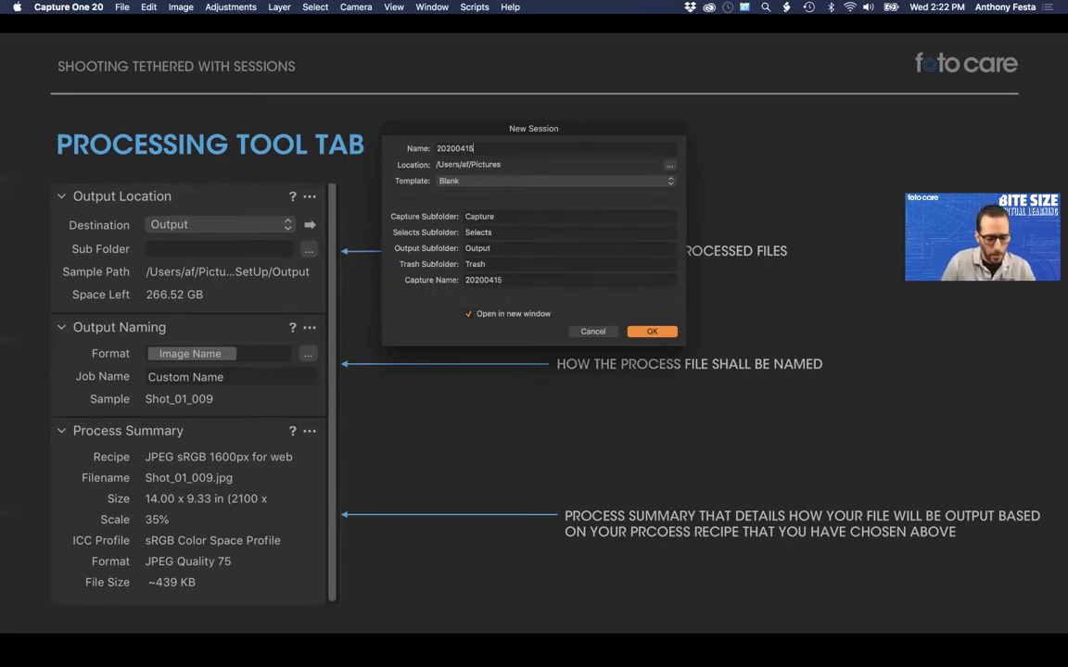
Create a new session named 20200415 Tethered Shooting, with its trash subfolder named Trashy
text(Tet)
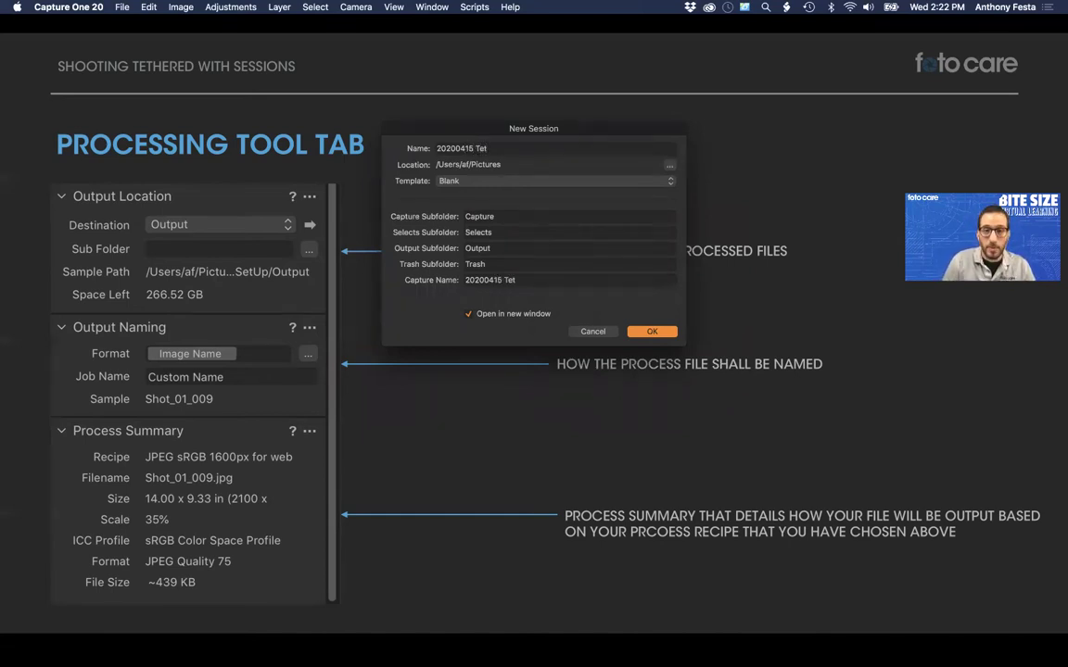
text(hered Sh)
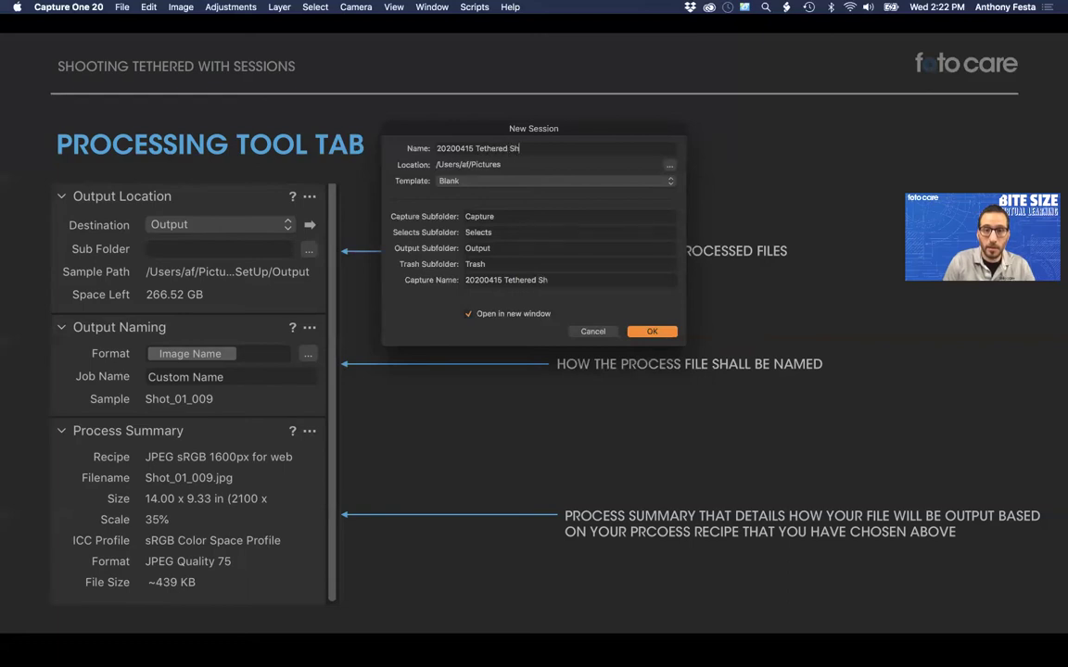
text(ooting)
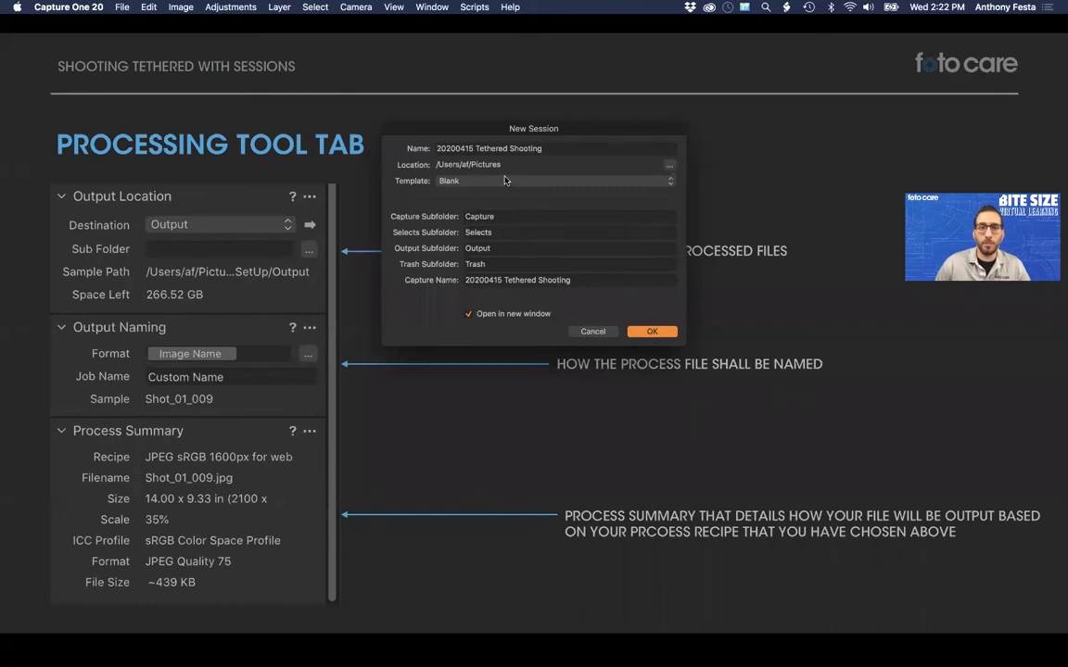
click(504, 264)
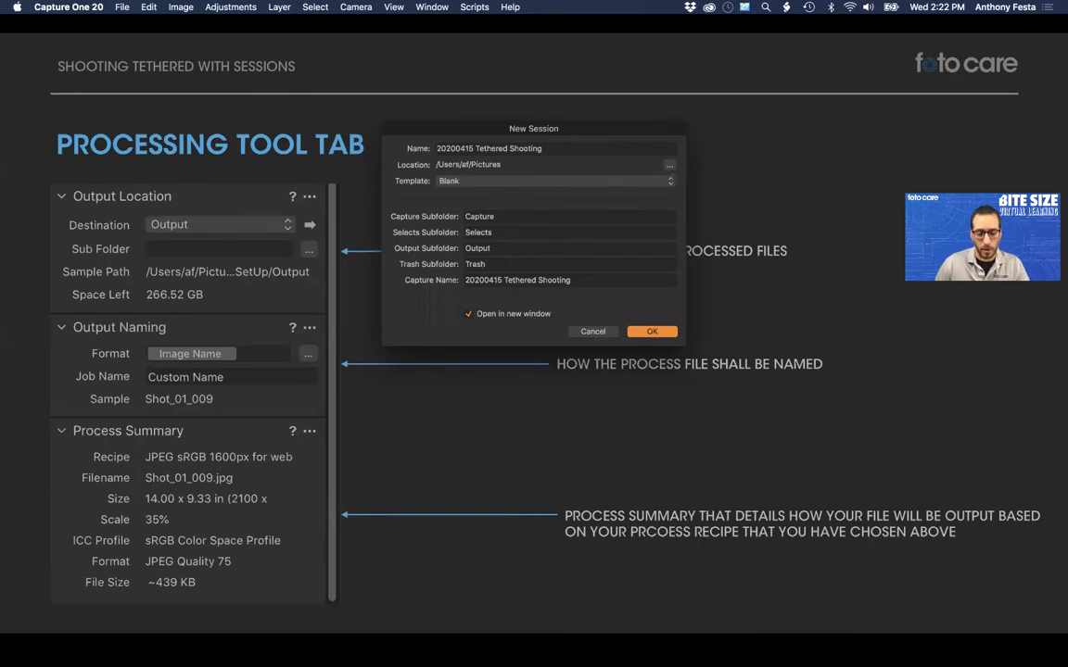
text(y)
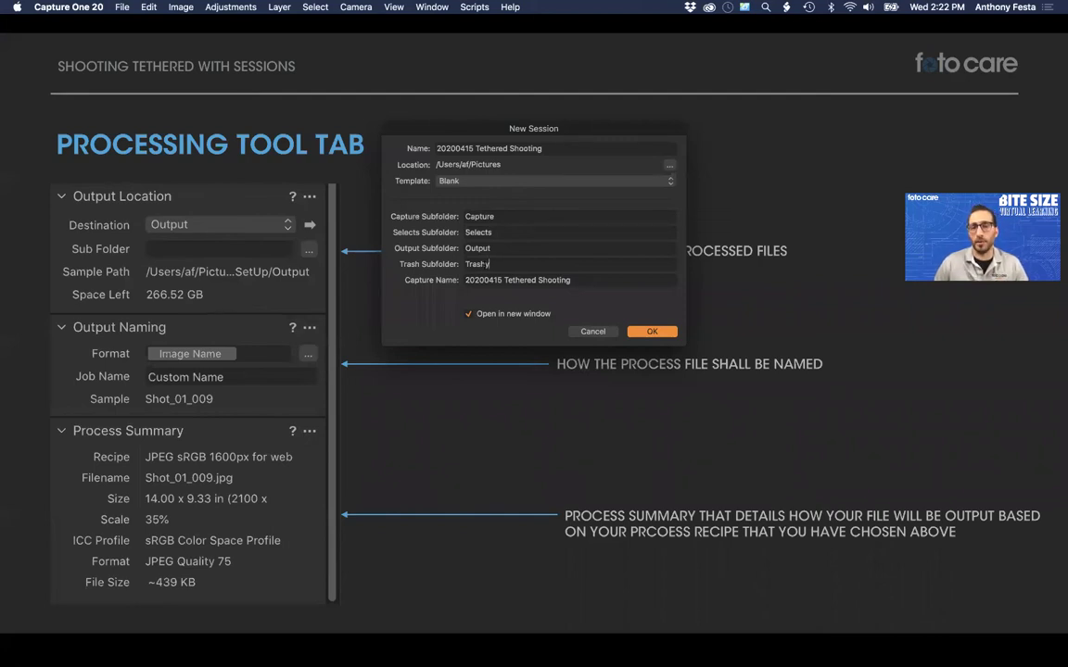
click(655, 331)
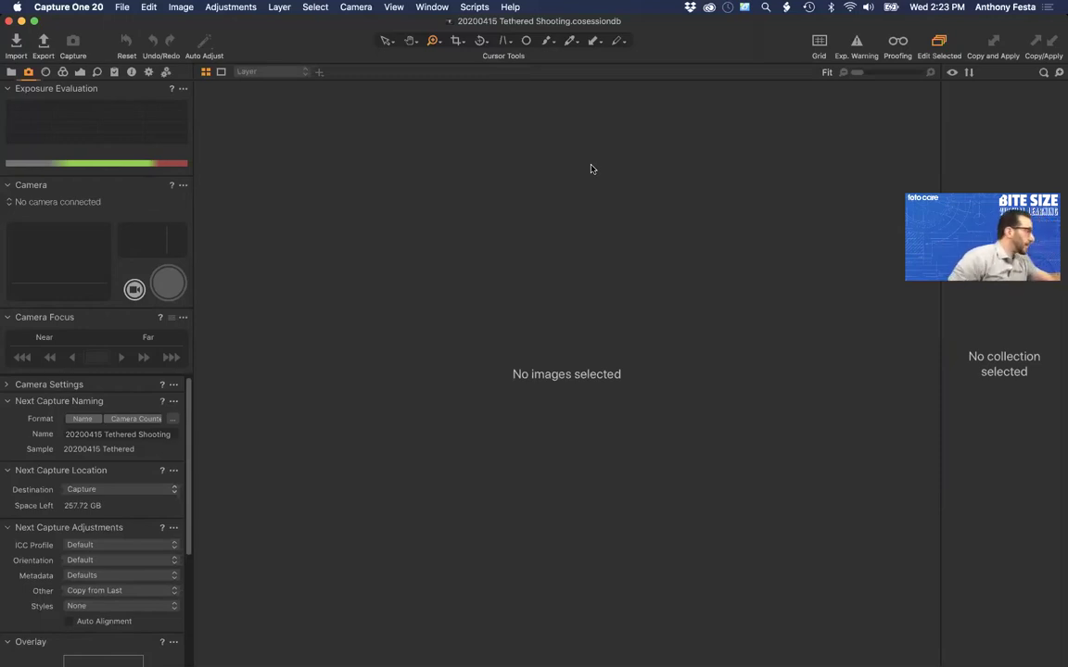
Expand the home folder's Pictures directory in the Library down to the 20200415 Tethered Shooting subfolders, dismissing the Resource Hub
click(12, 72)
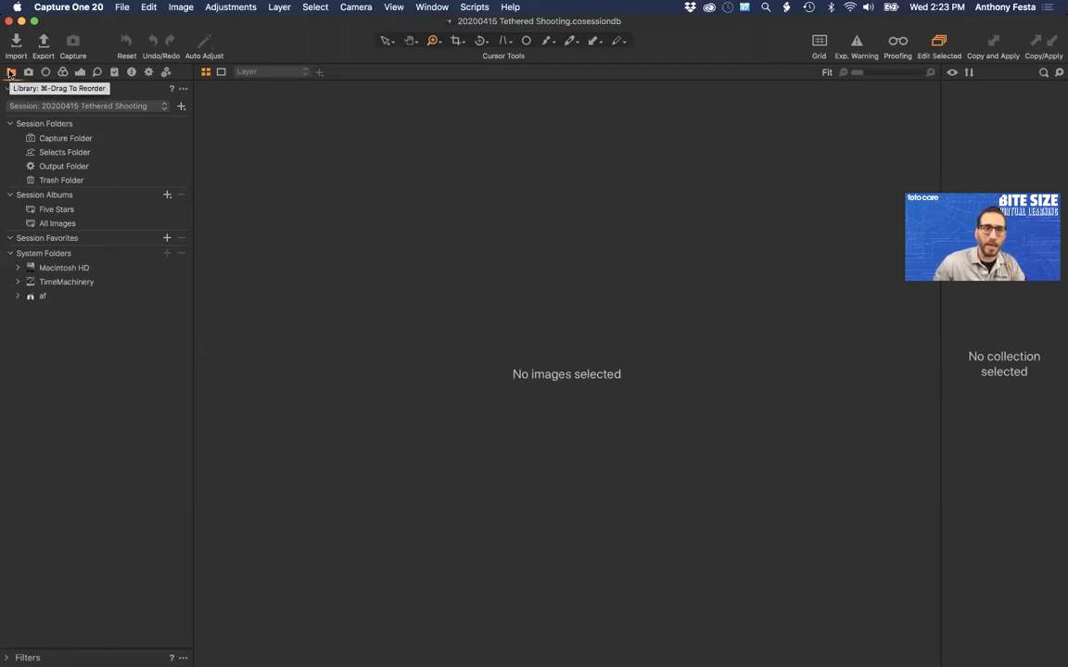
click(17, 297)
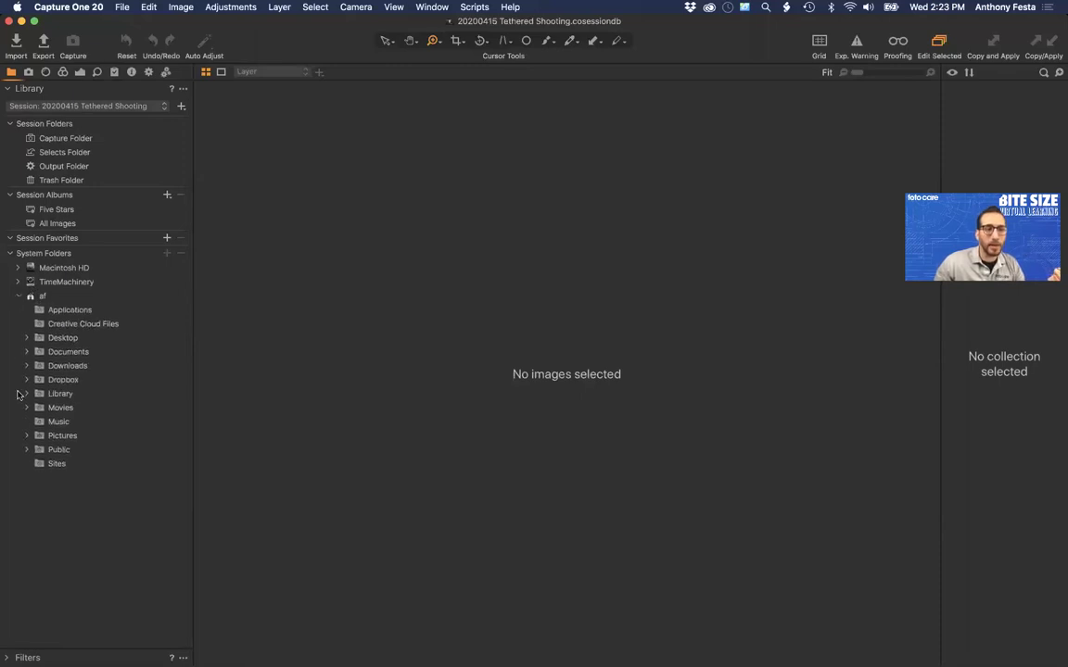
click(26, 437)
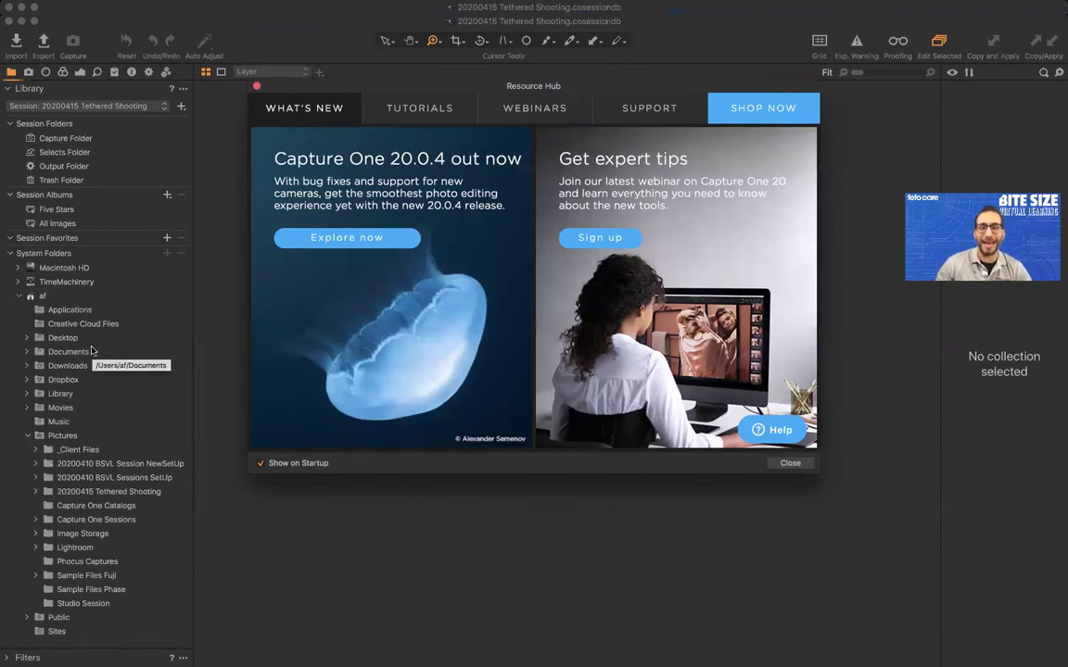
click(257, 87)
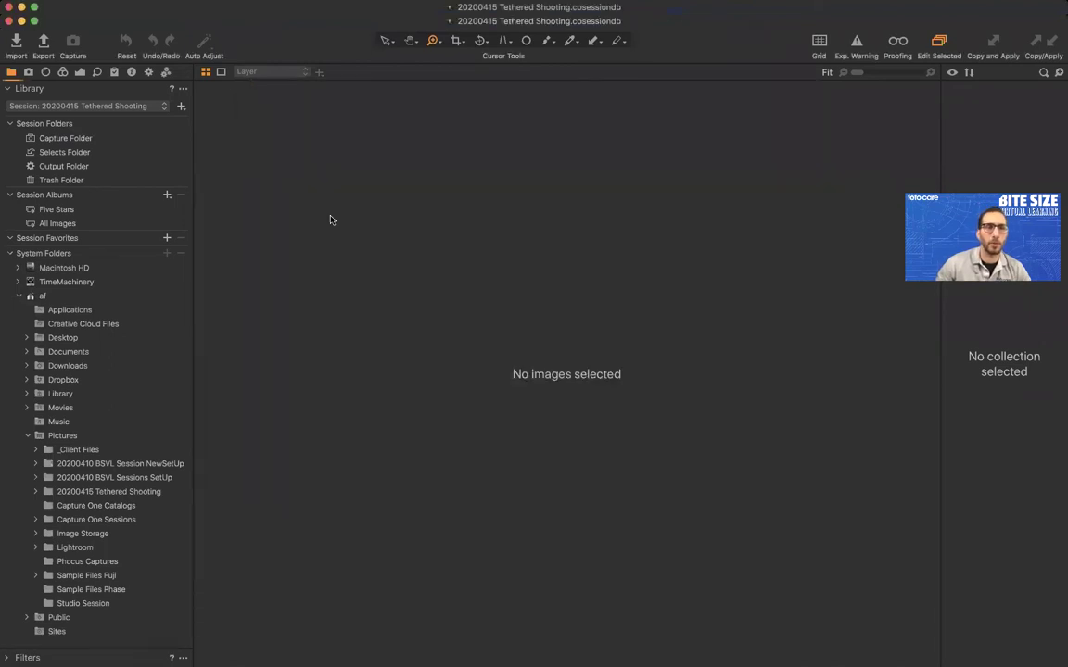
click(37, 492)
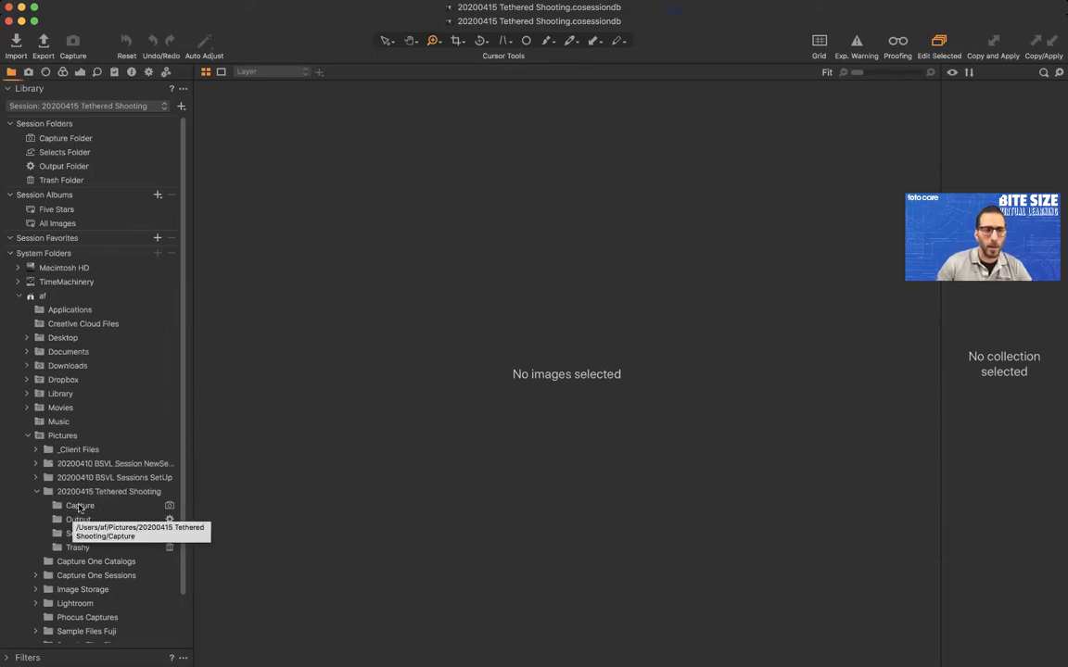
Create a new folder named Miranda inside the session's Capture folder
right_click(79, 505)
click(76, 464)
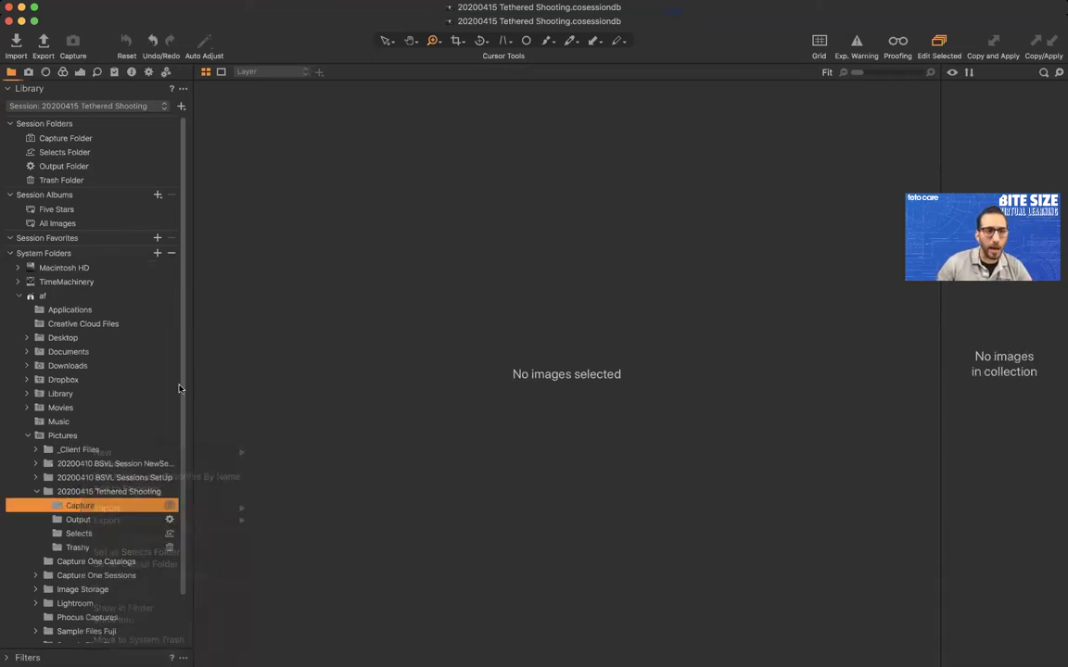
right_click(81, 513)
mouse_move(159, 456)
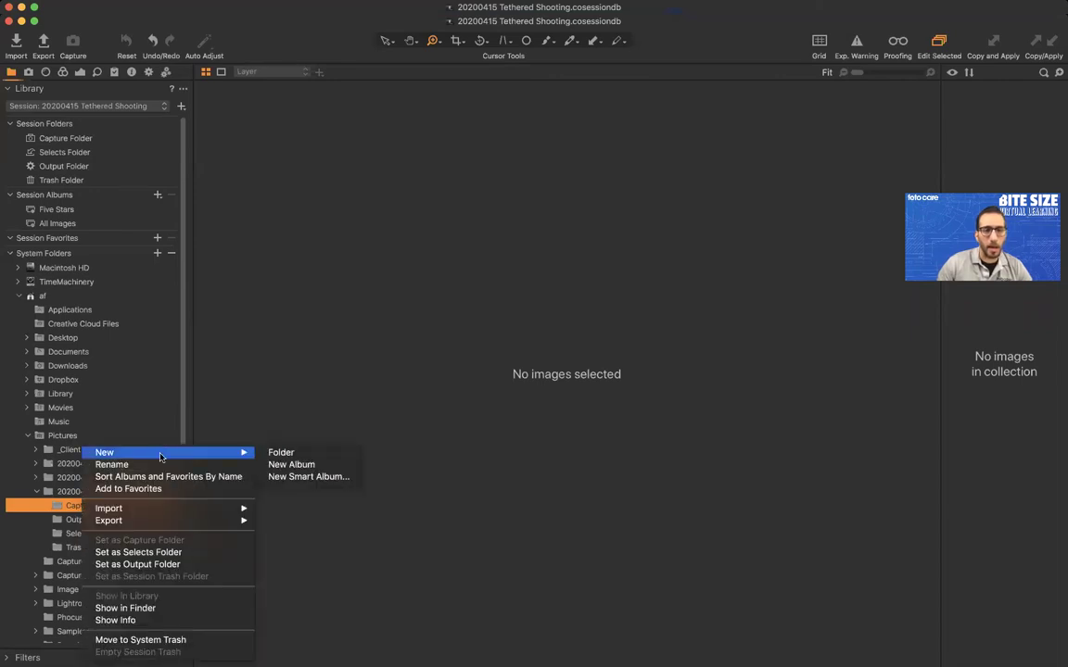
click(10, 488)
right_click(85, 506)
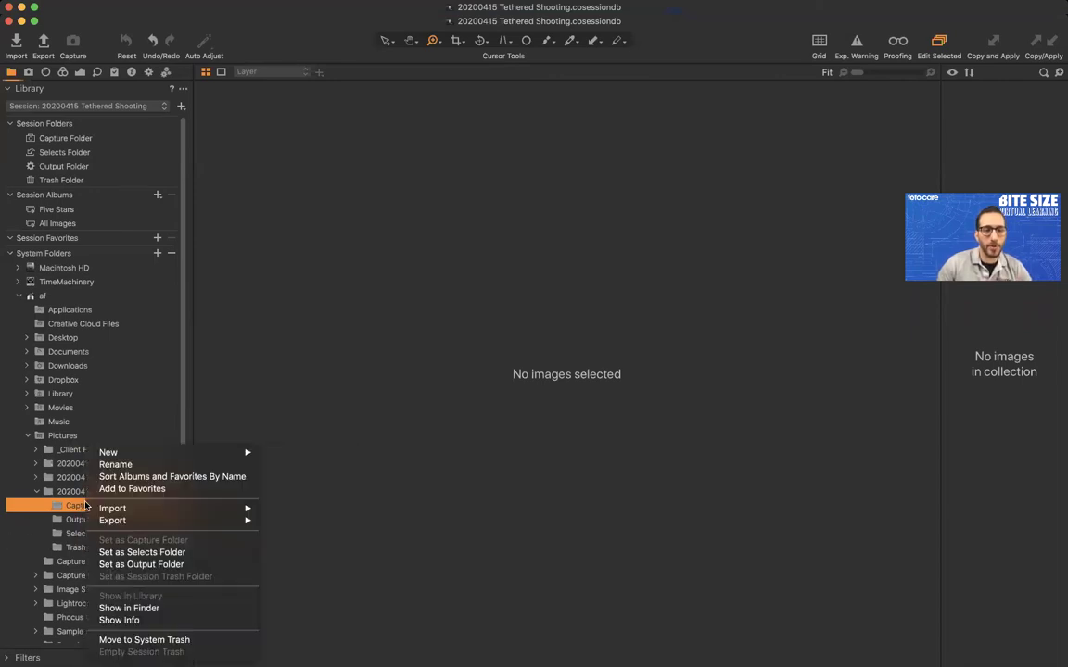
mouse_move(169, 453)
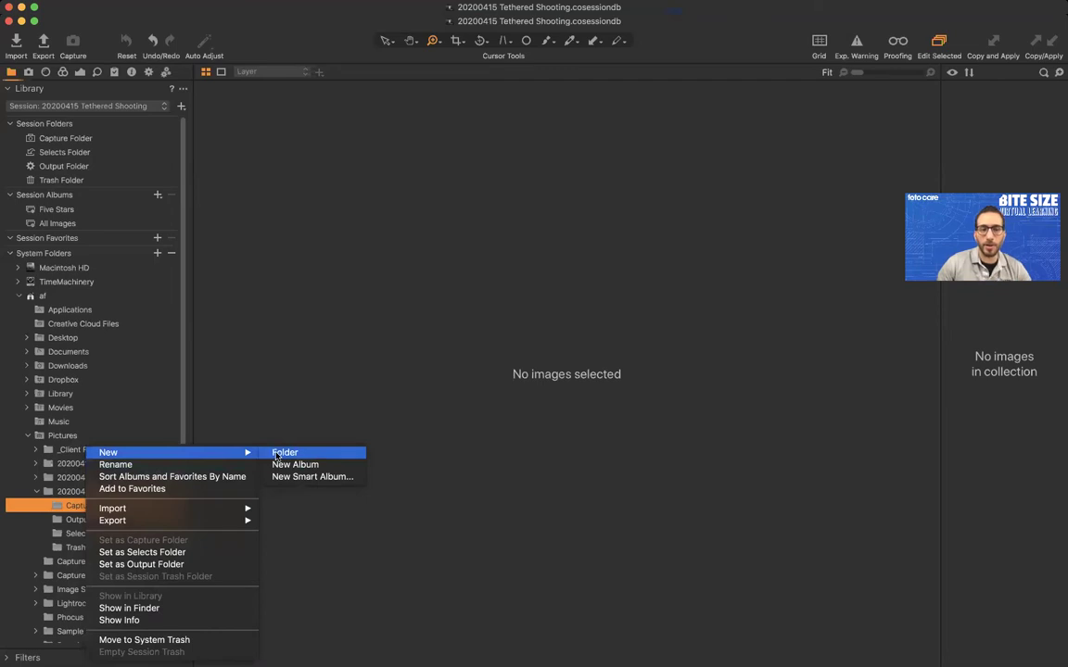
click(276, 453)
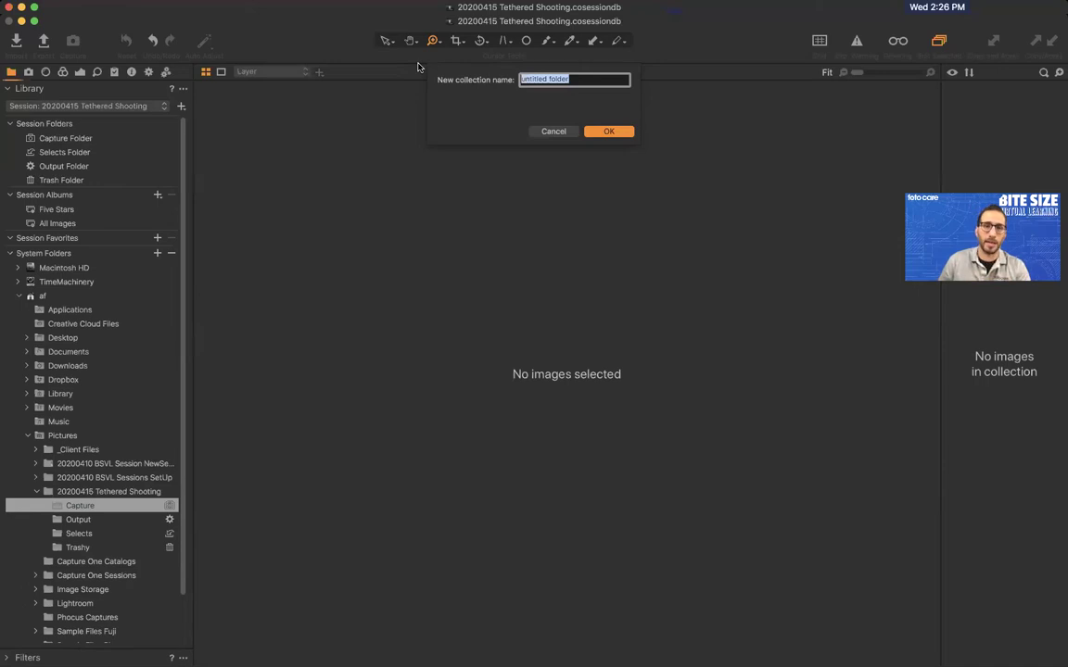
text(Miranda)
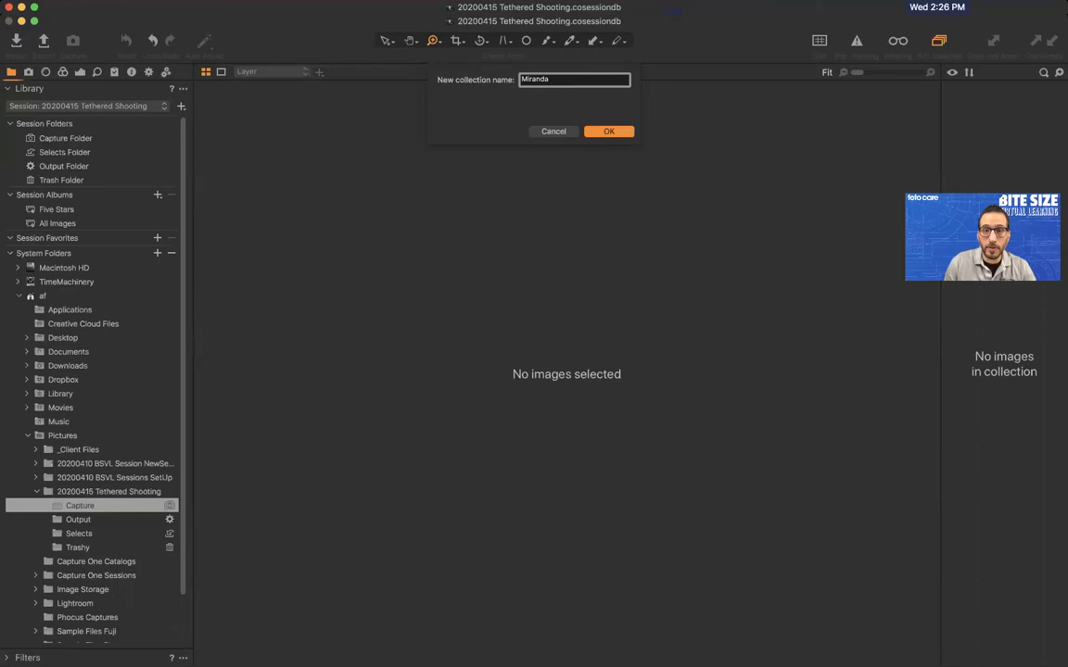
key(Return)
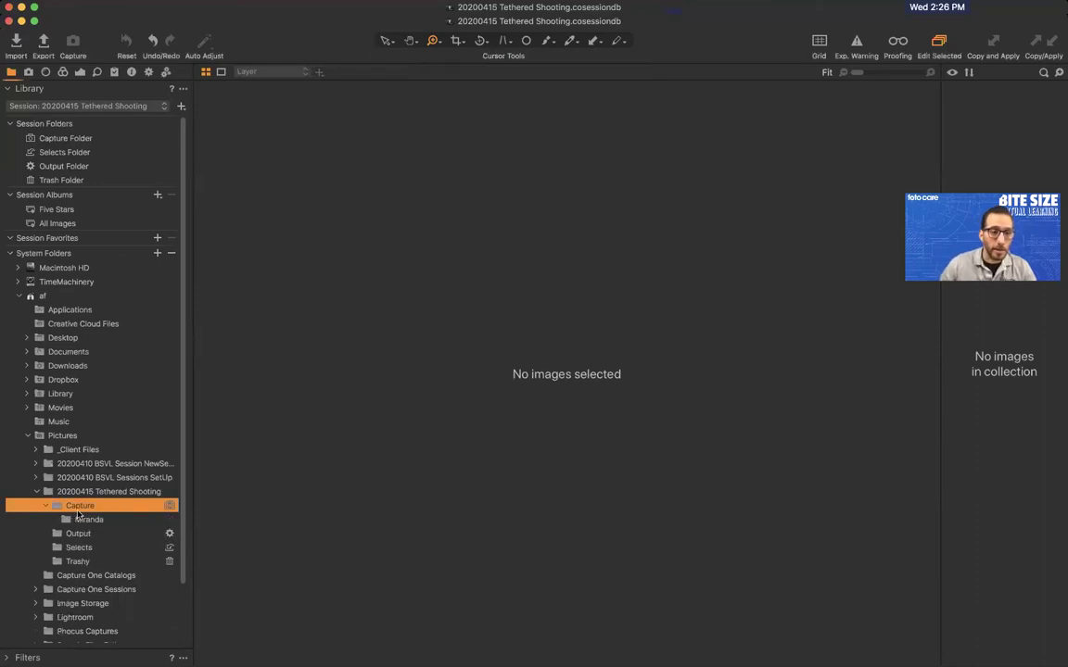
Add a second subfolder named Contax to the Capture folder
right_click(78, 512)
click(282, 430)
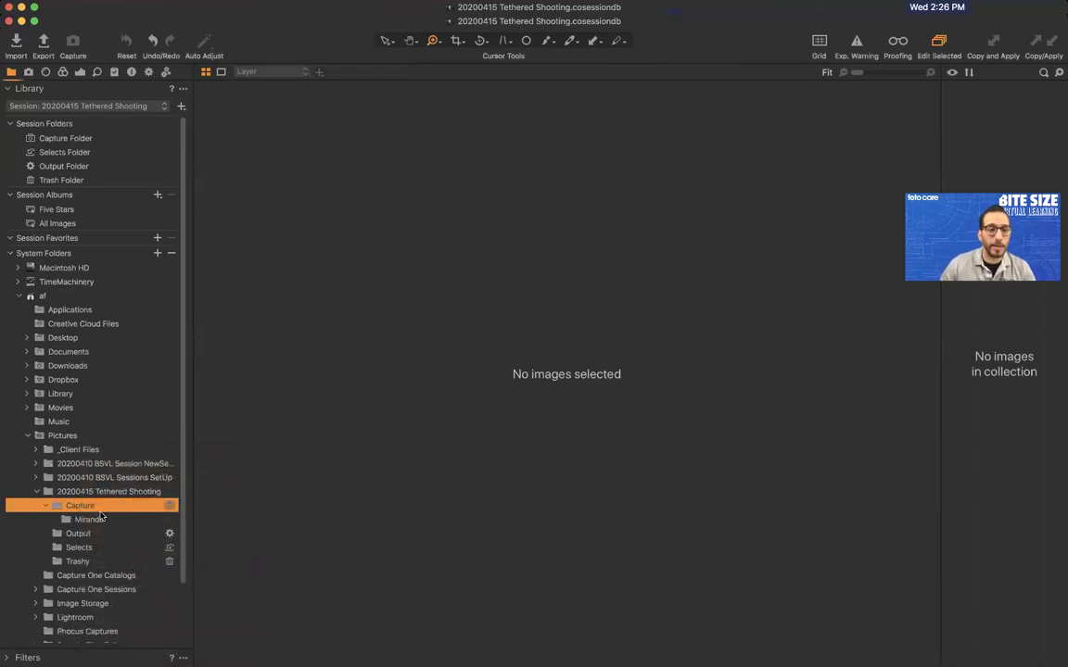
right_click(100, 515)
mouse_move(153, 453)
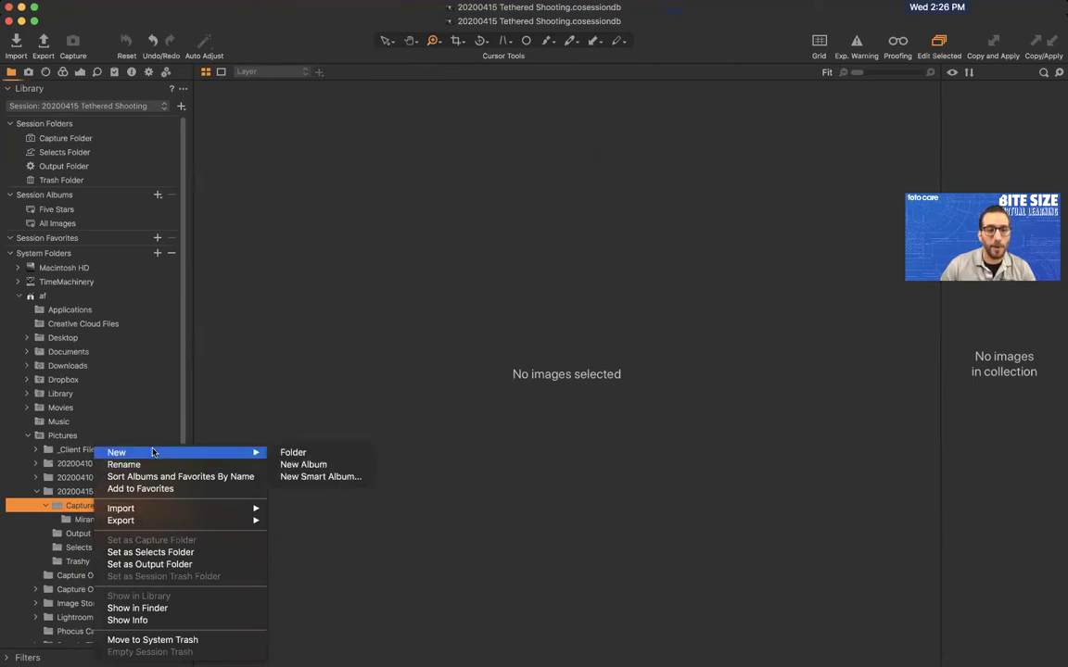
click(293, 452)
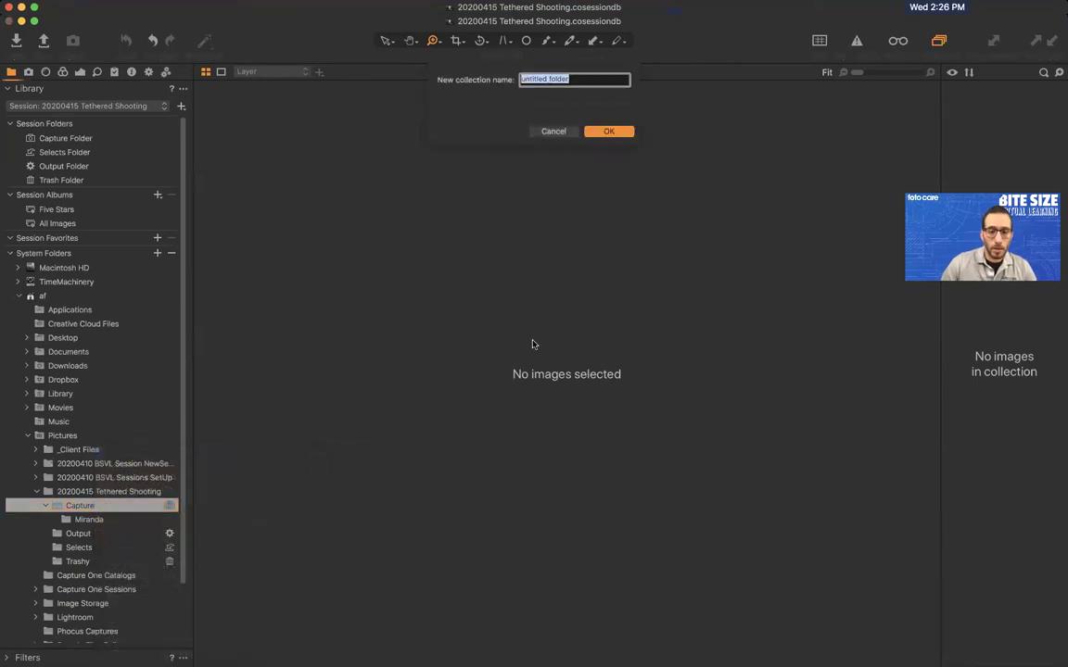
text(Sample)
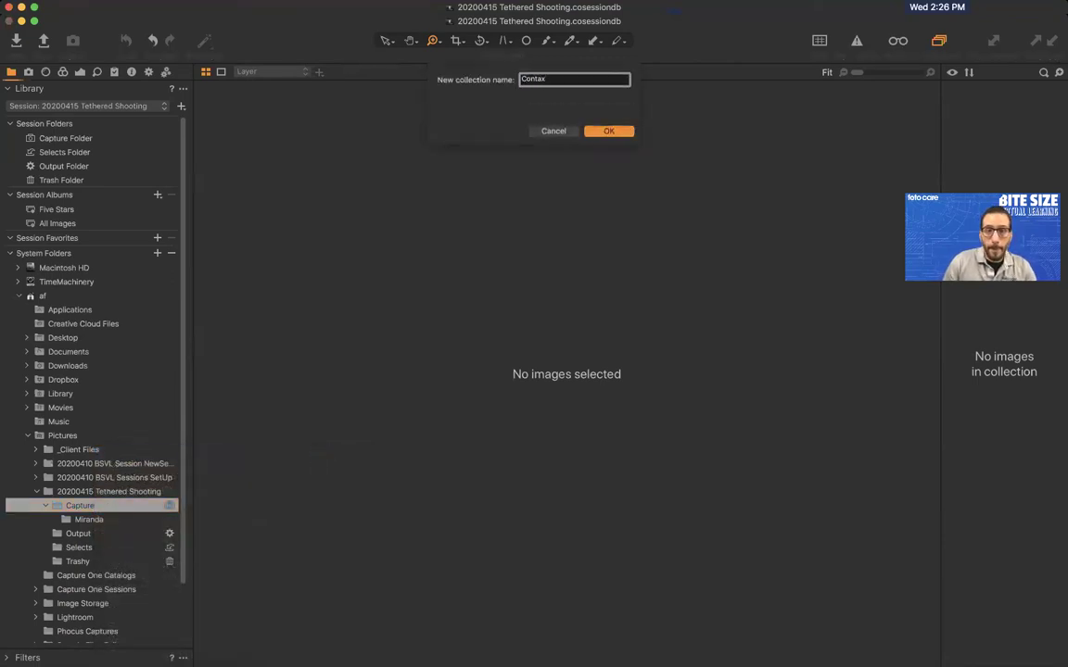
key(Return)
Add a third subfolder named Argus to the Capture folder
right_click(100, 506)
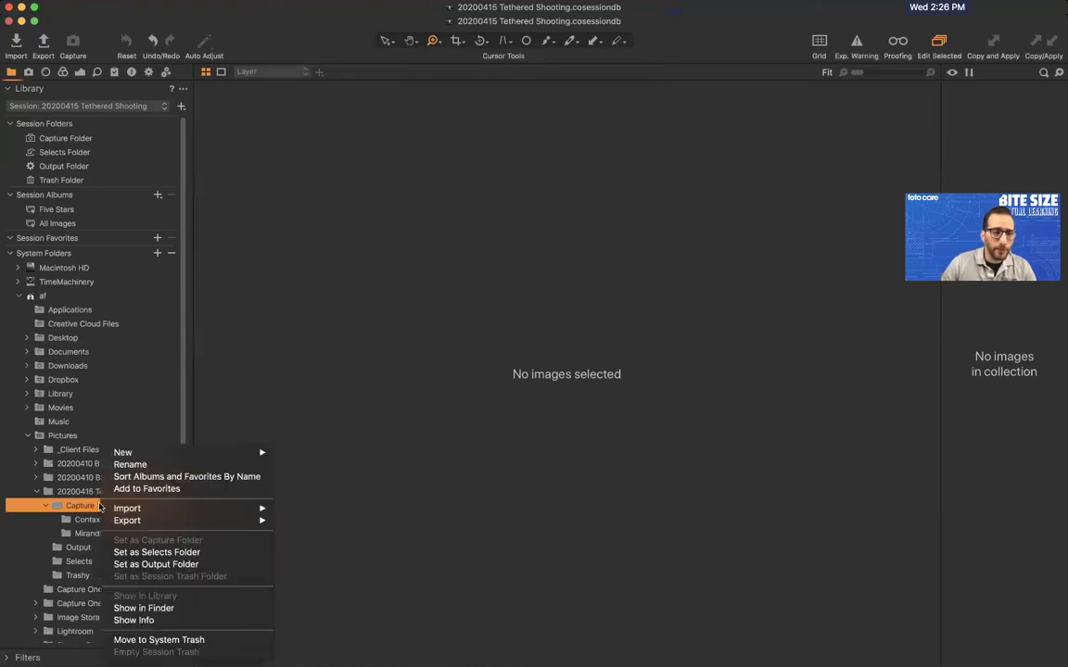
mouse_move(181, 455)
click(294, 453)
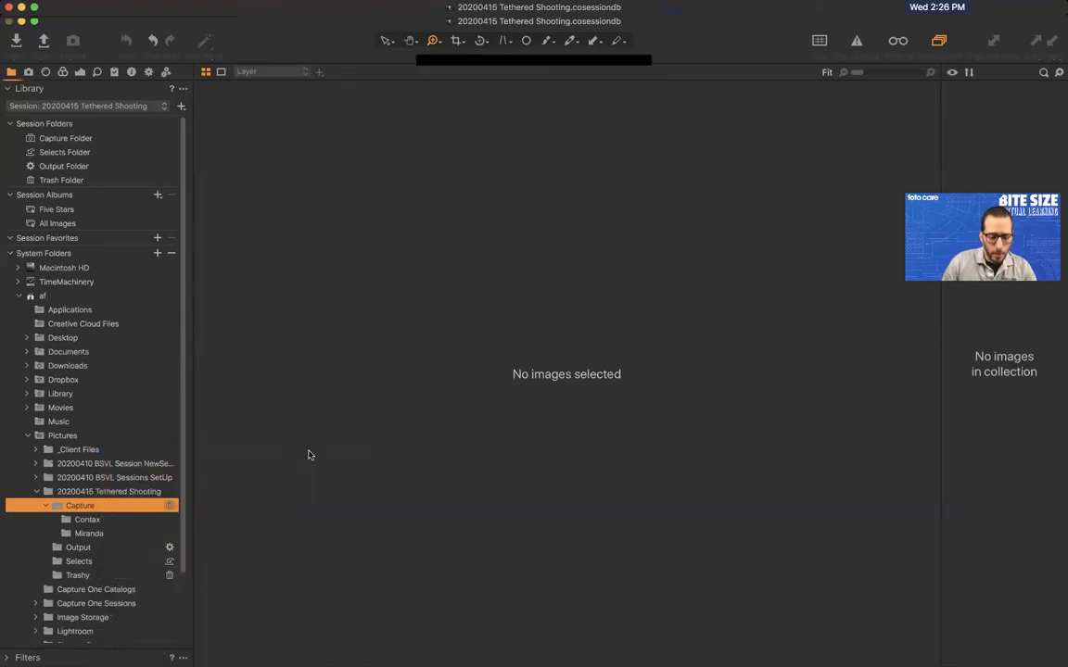
text(Argus)
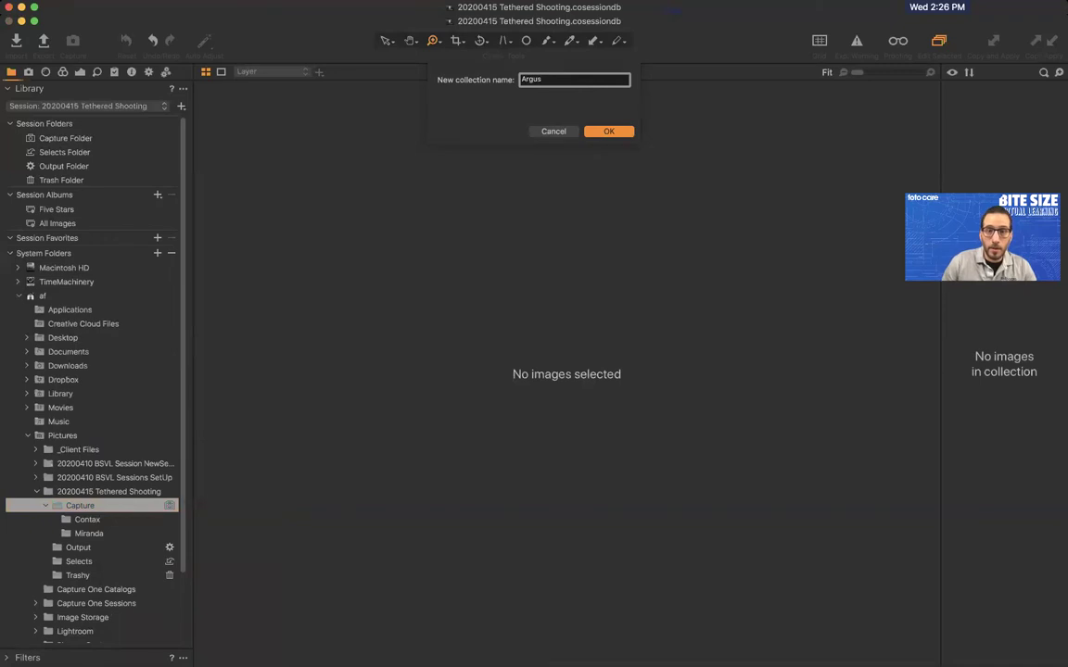
key(Return)
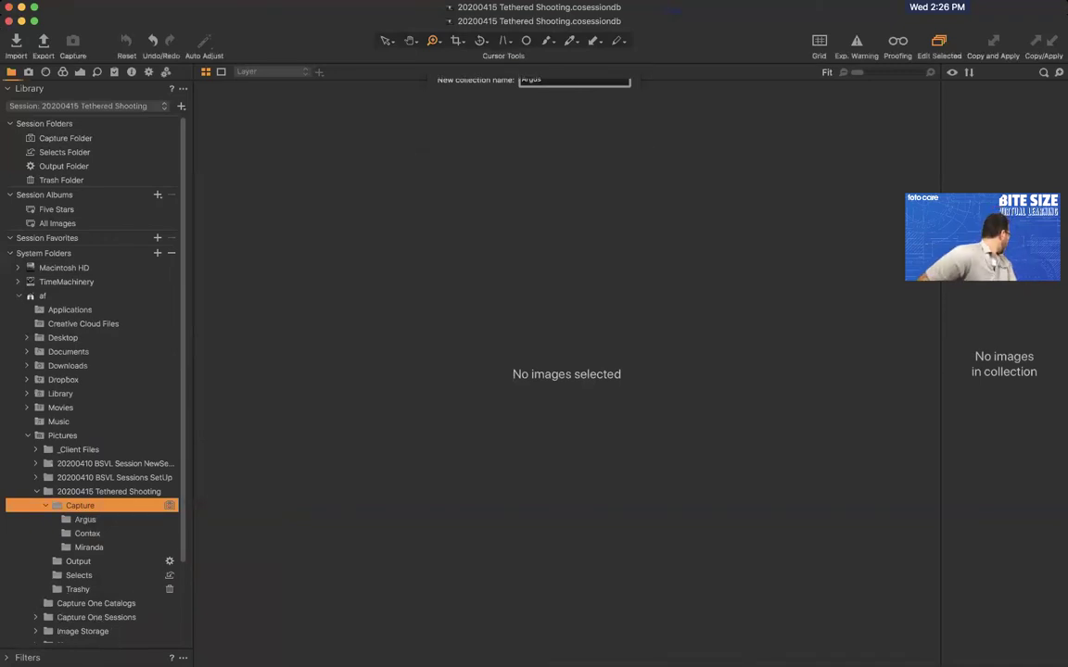
Switch to Finder and create a folder named Olympus inside the session's Capture folder
key(super+Tab)
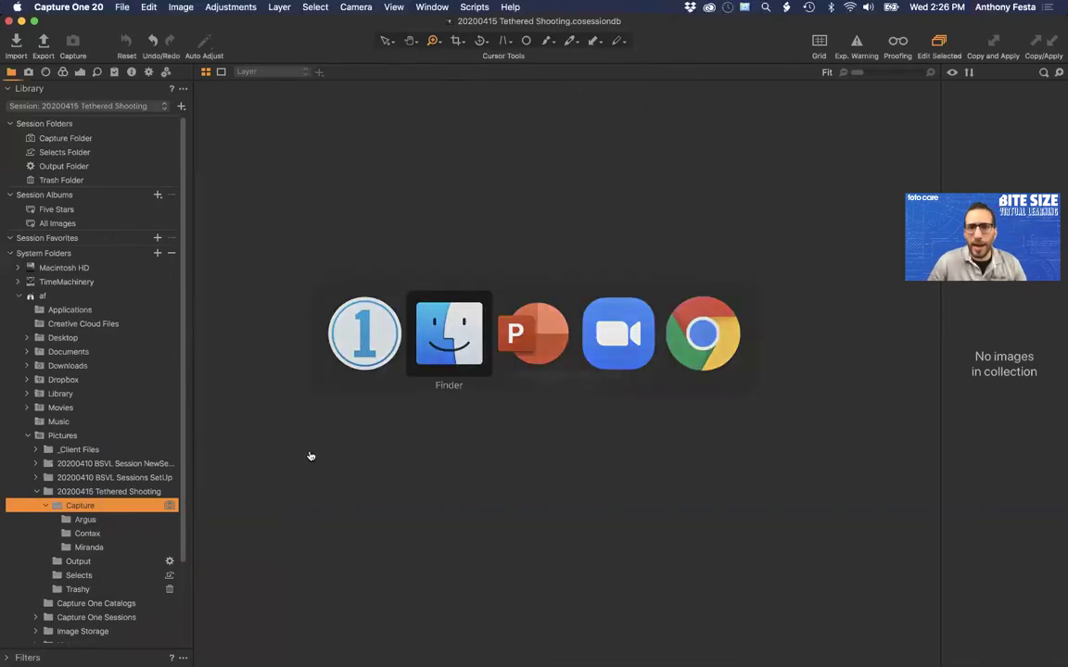
click(543, 280)
key(shift+super+n)
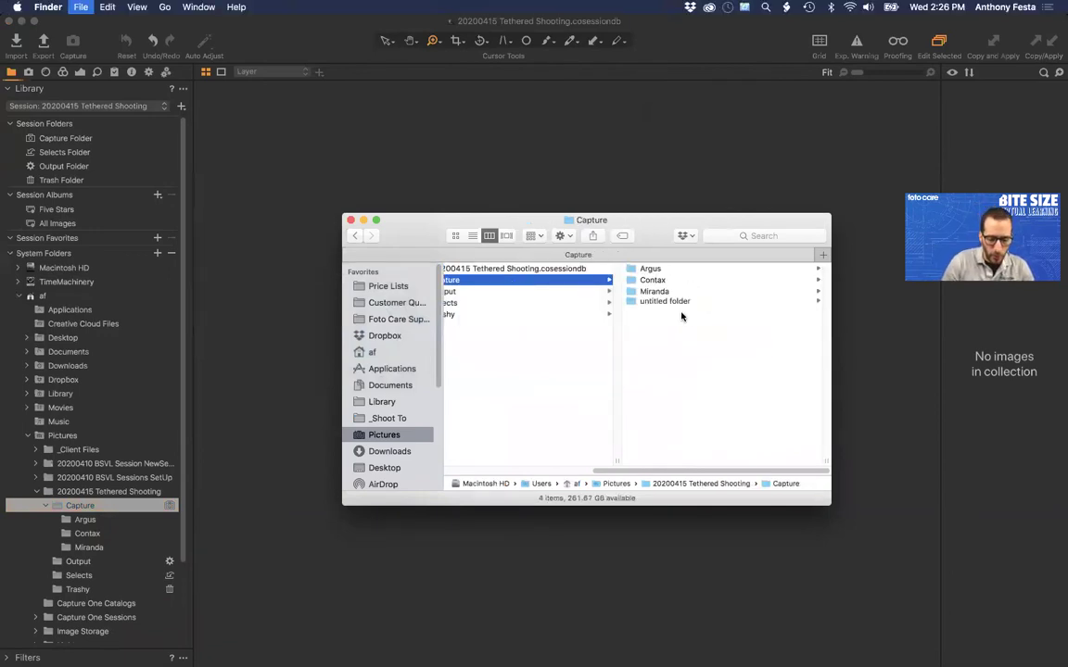
text(Olym)
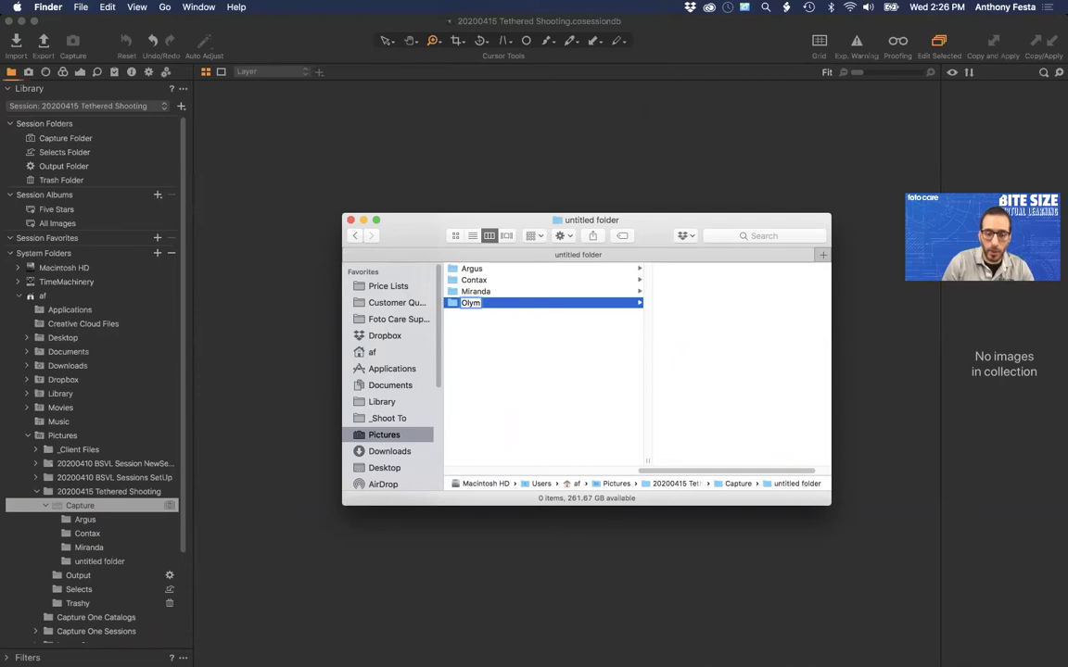
key(BackSpace)
text(mpus)
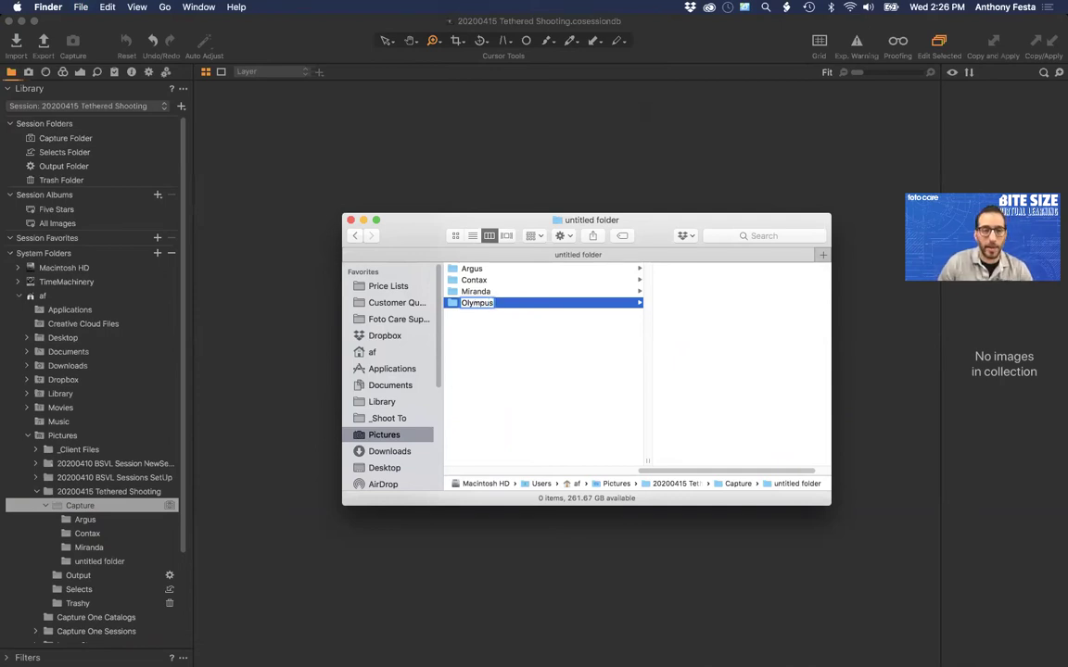
key(Return)
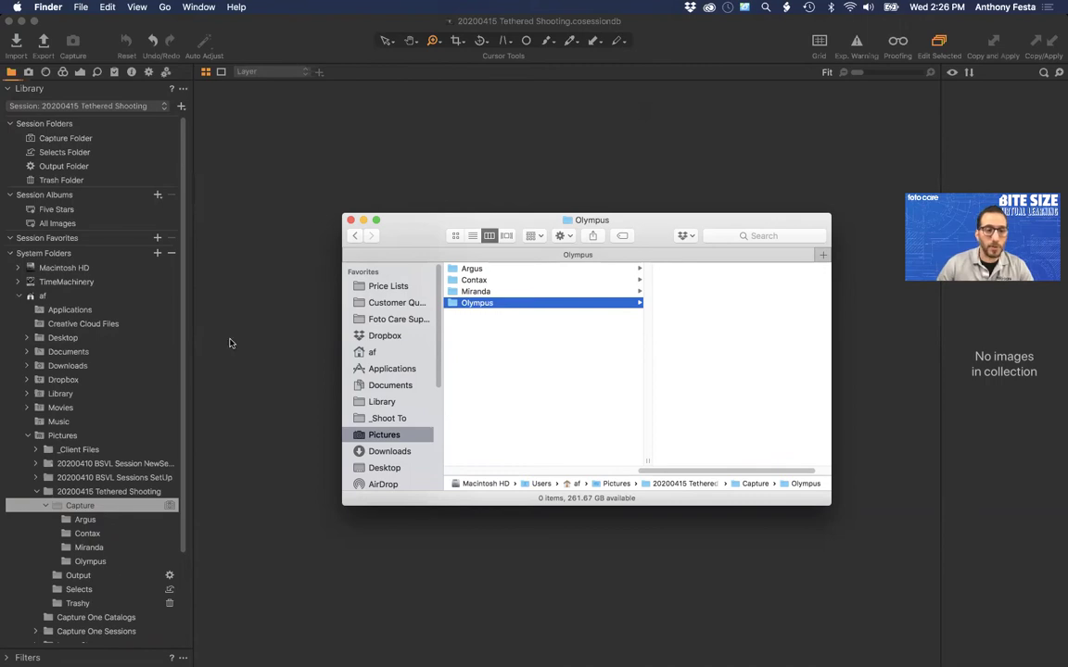
Review the Capture folder's subfolders in Finder, then close the Finder window and return to Capture One
drag(691, 472, 485, 464)
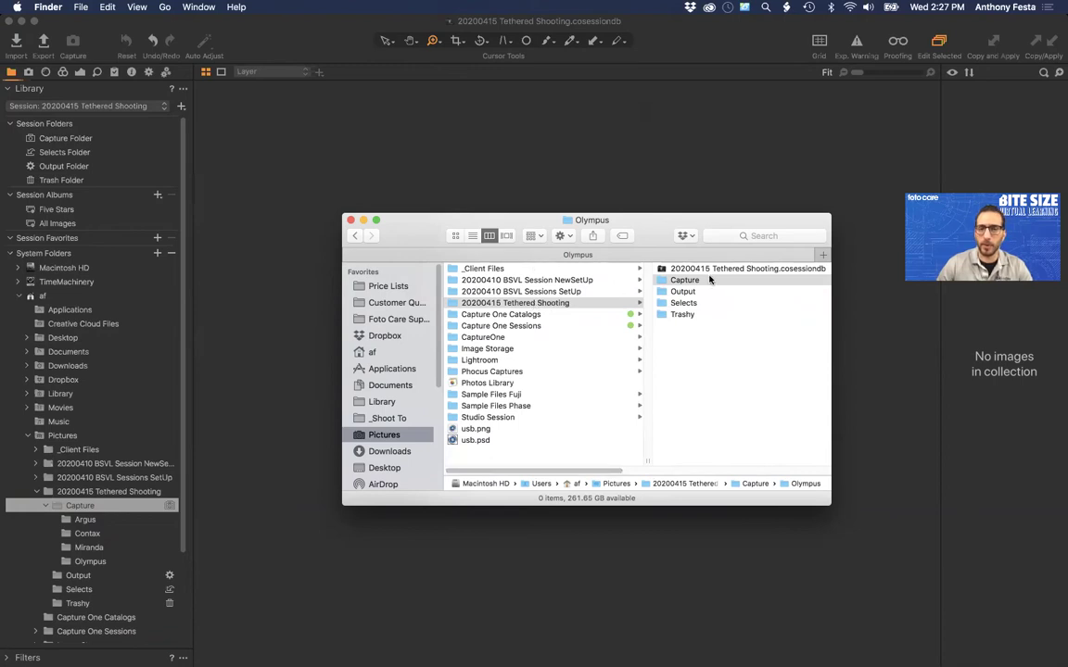
click(670, 280)
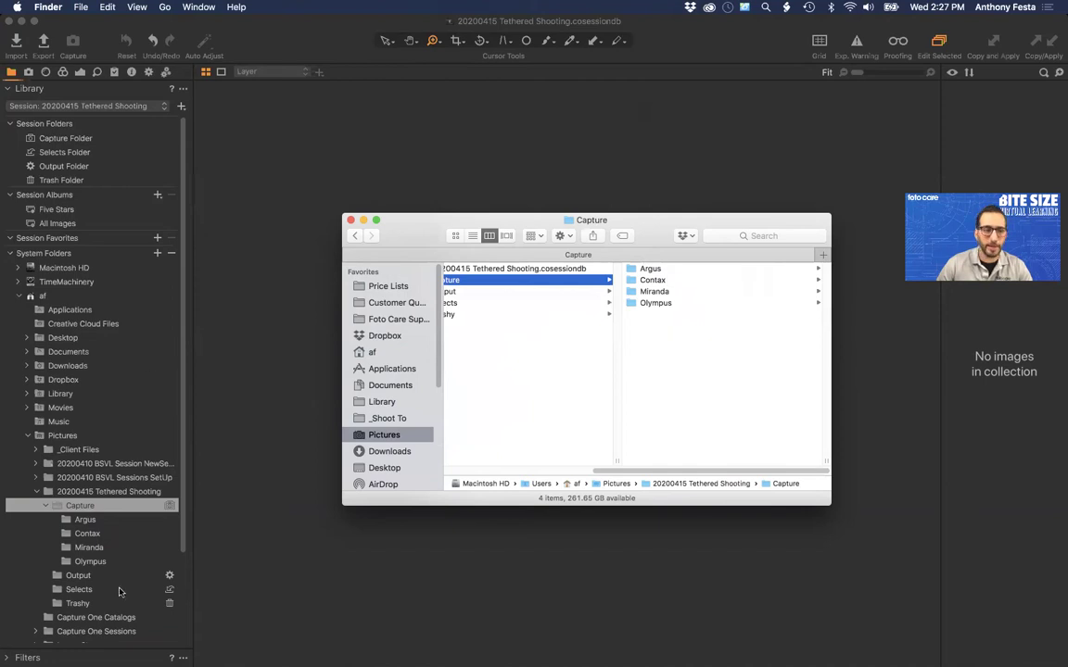
click(351, 220)
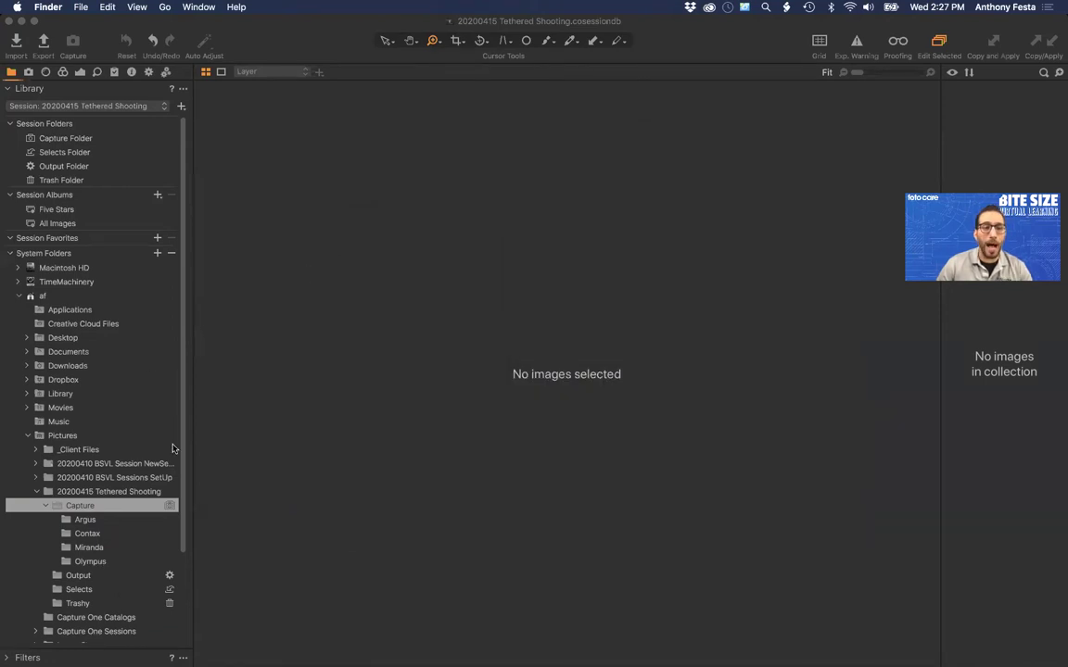
click(112, 567)
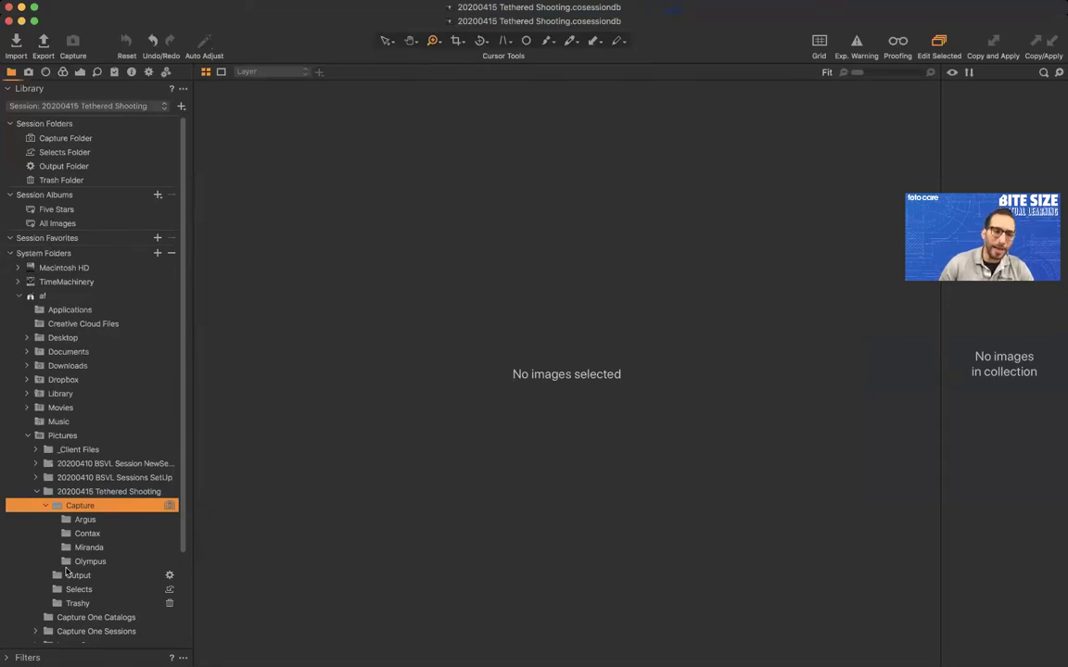
Add the Argus capture subfolder to the session favorites and check the favorites with the System Folders section collapsed
right_click(96, 524)
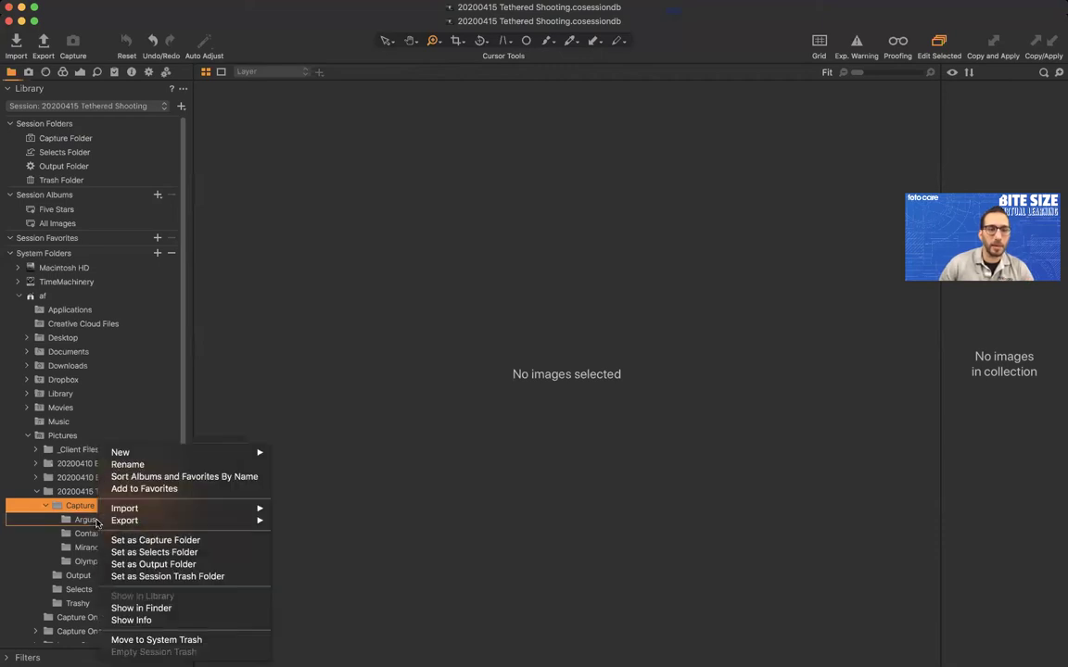
click(205, 488)
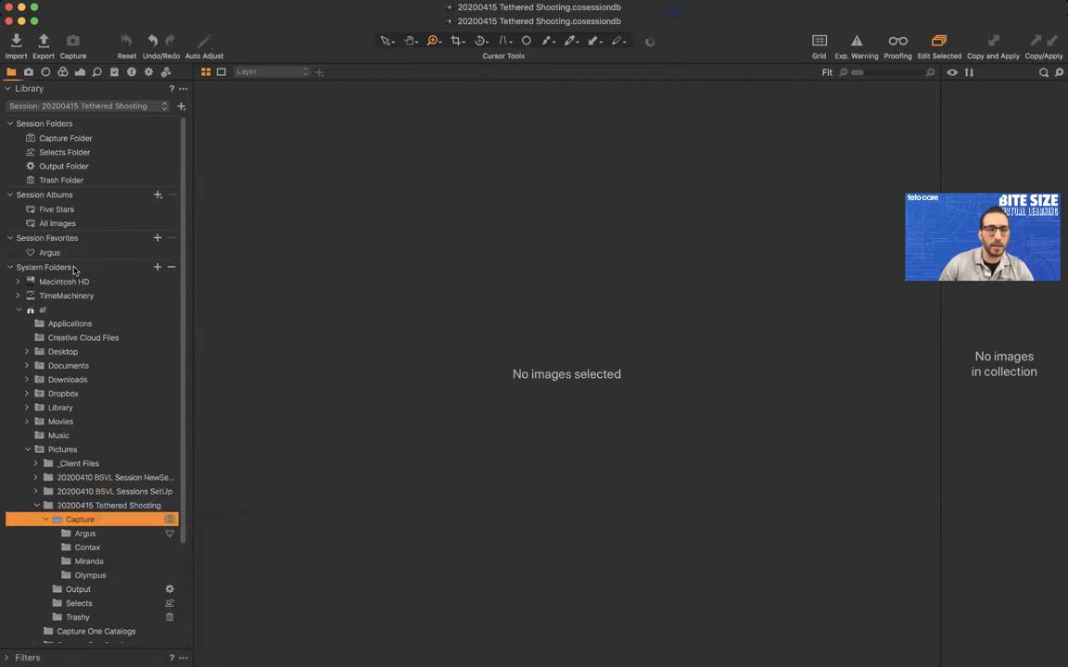
click(9, 269)
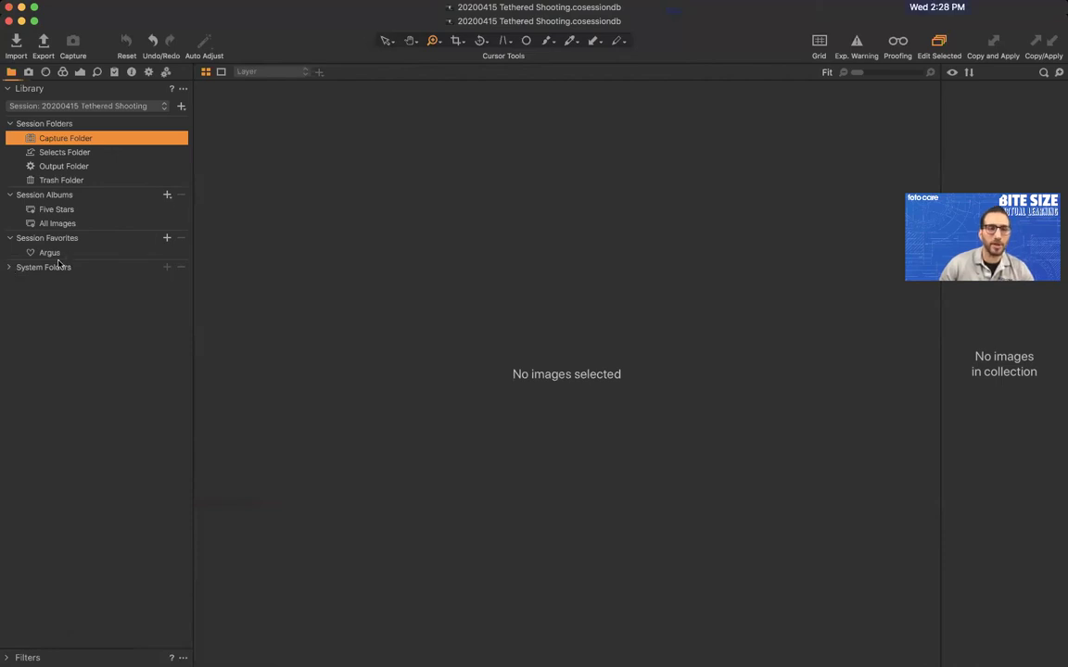
click(10, 269)
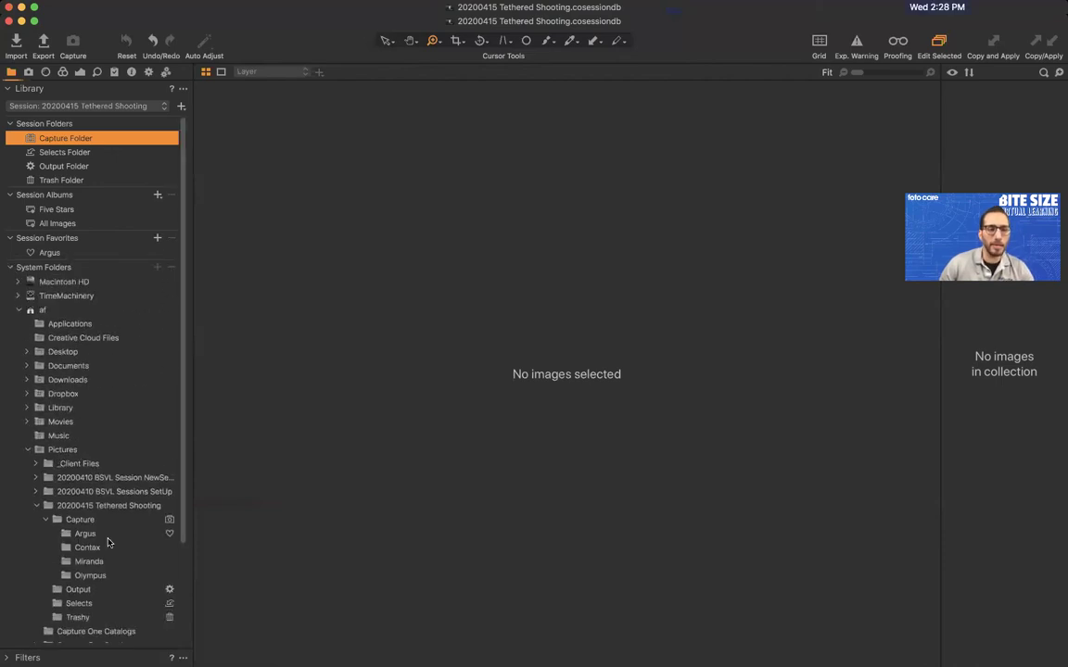
Select the Contax folder and look up the favorite command's shortcut in the keyboard shortcut editor
click(108, 548)
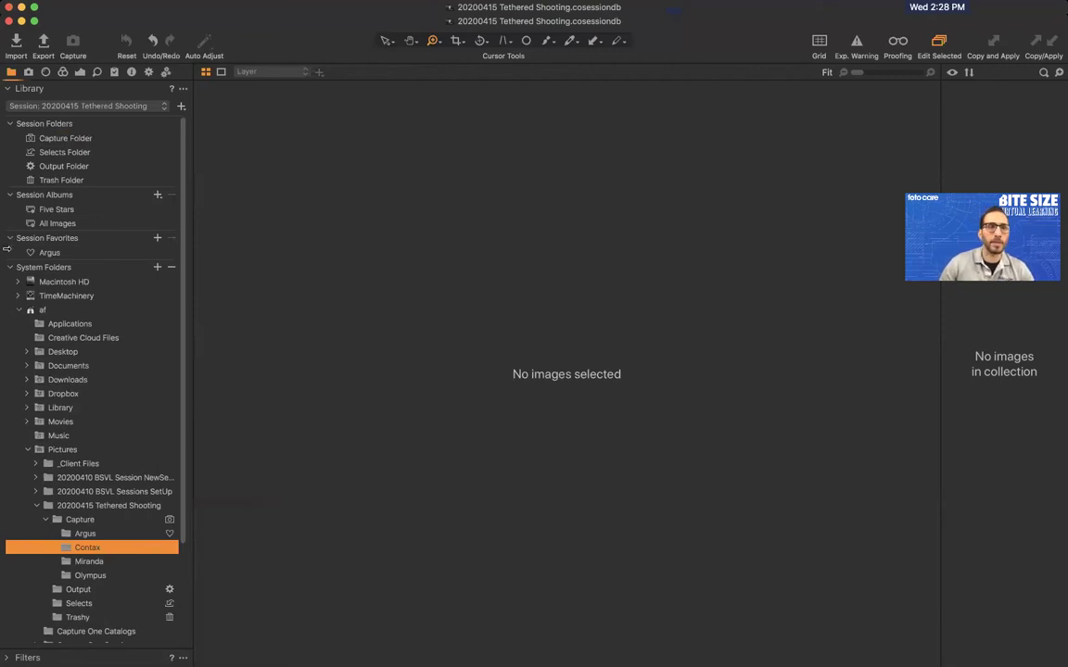
click(149, 7)
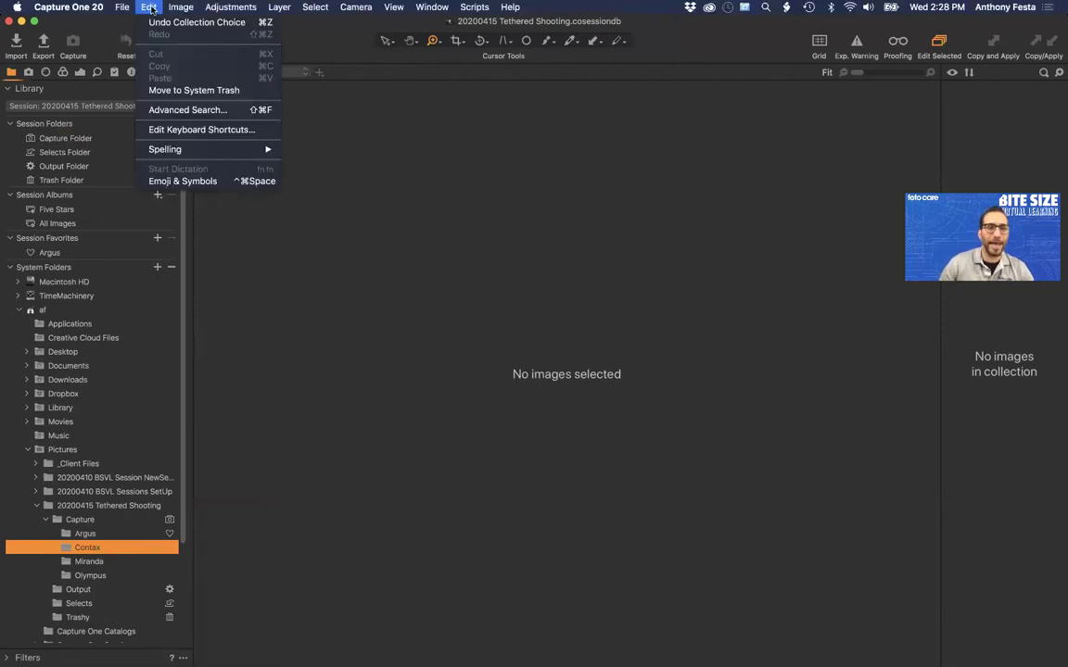
click(183, 131)
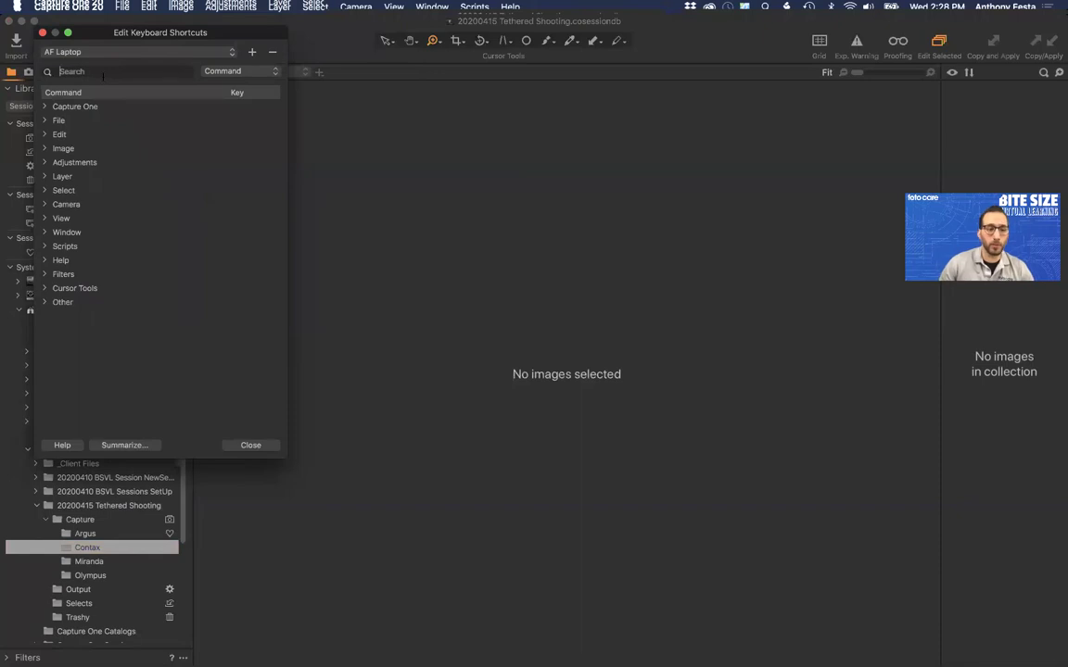
text(favorite)
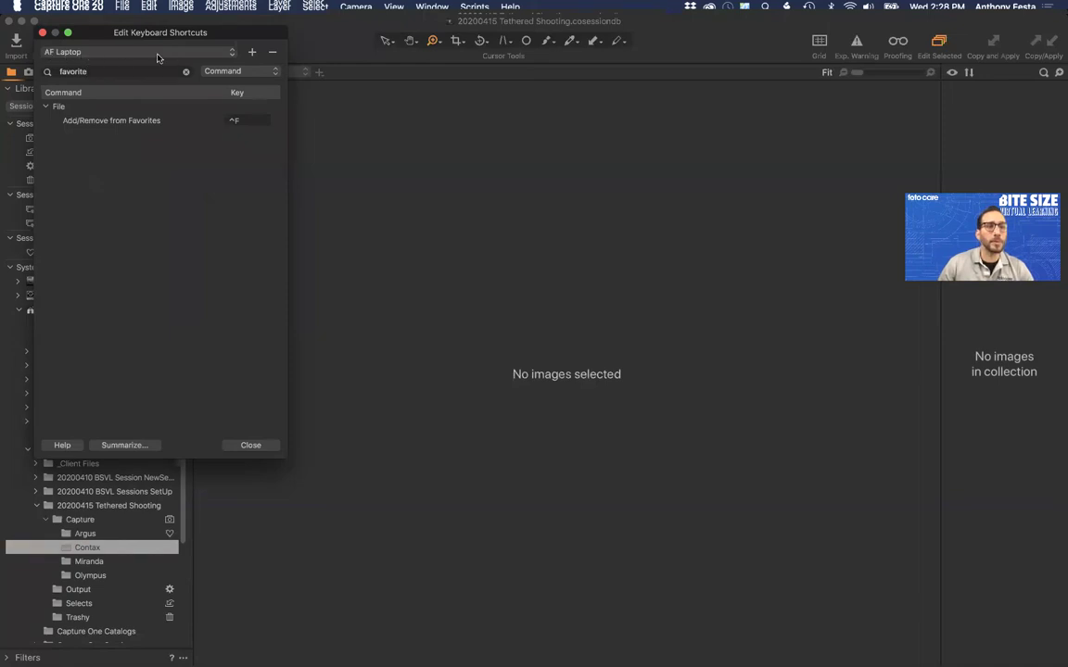
Switch to the Default shortcut set and search it for the favorite and capture commands
click(58, 53)
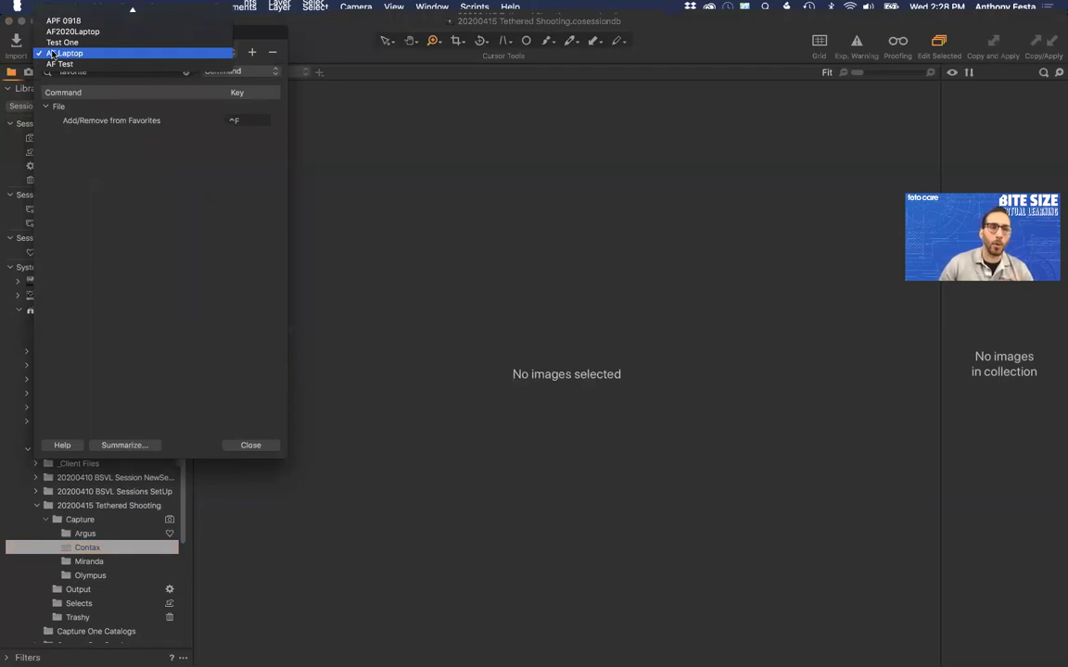
scroll(74, 41, up, 4)
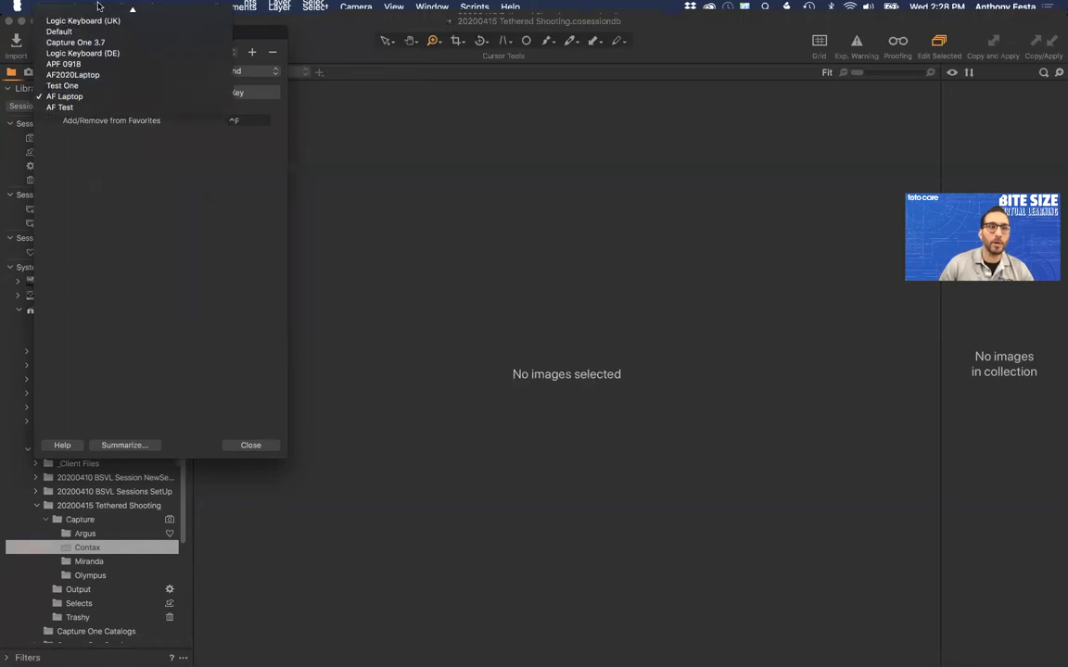
click(93, 35)
key(Escape)
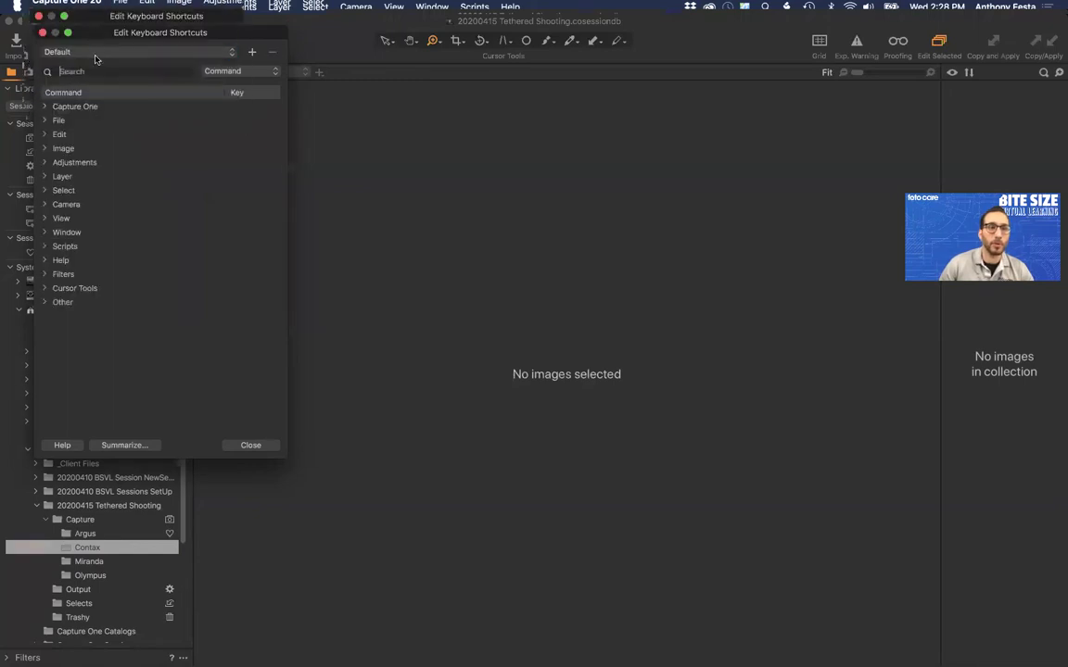
text(favorite)
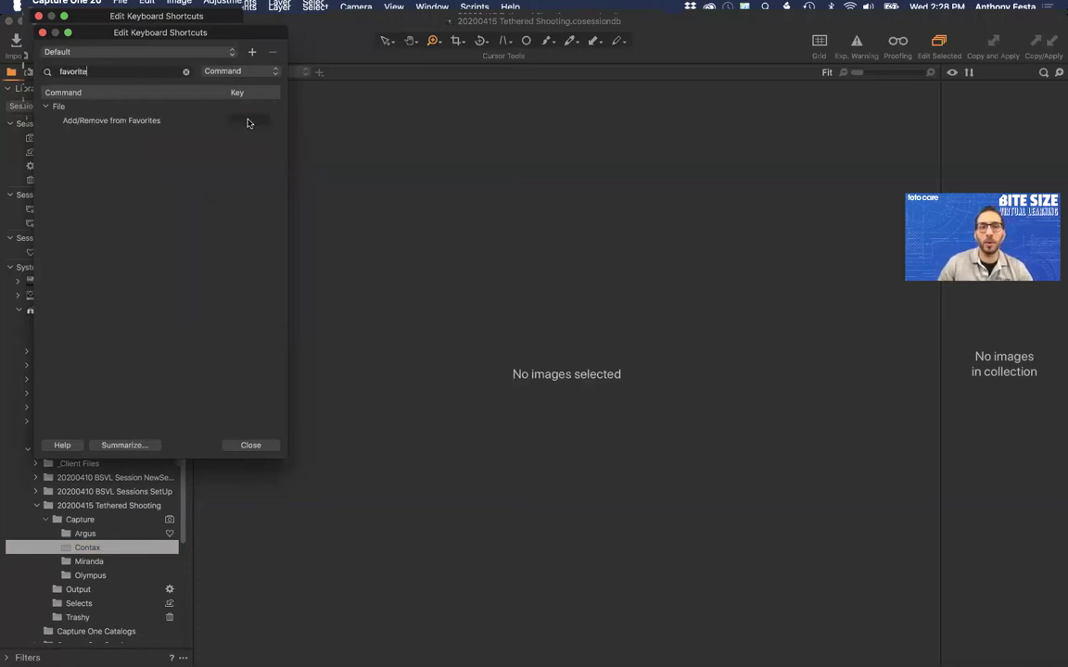
double_click(92, 74)
text(capture)
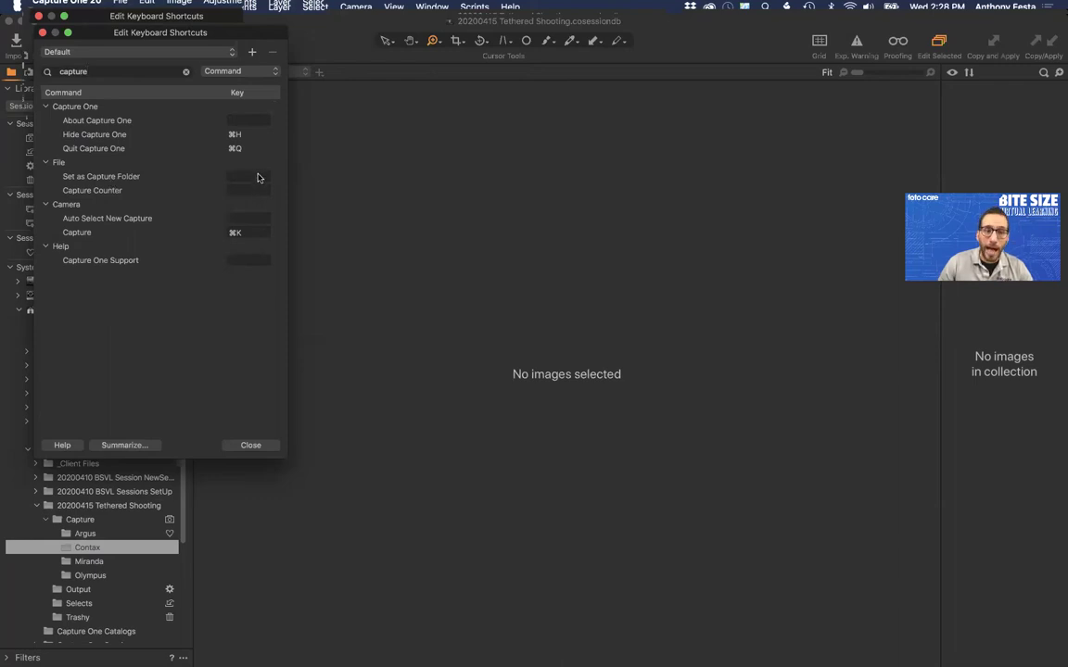
click(252, 55)
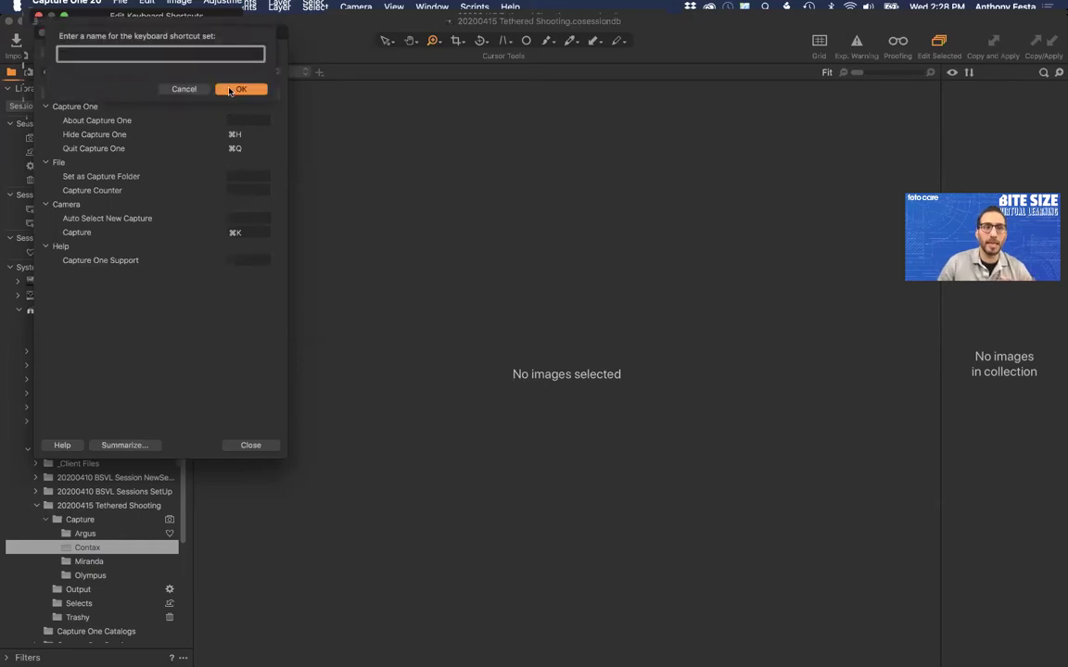
click(185, 90)
Return to the AF Laptop shortcut set, look up its capture and favorite commands, and close the shortcut editor
click(190, 52)
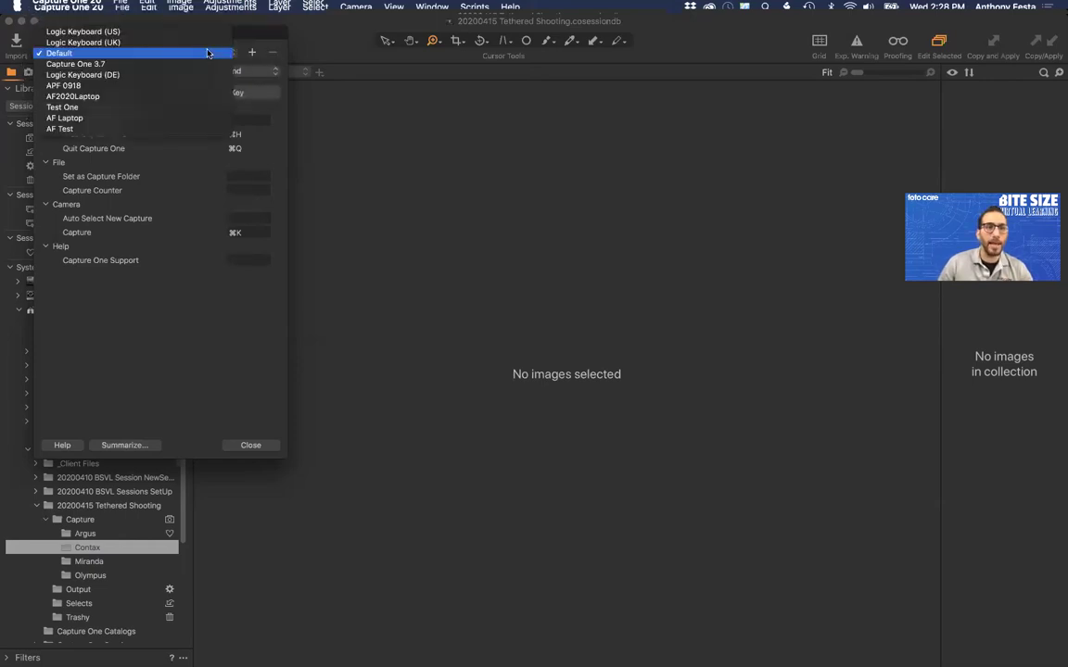
click(205, 118)
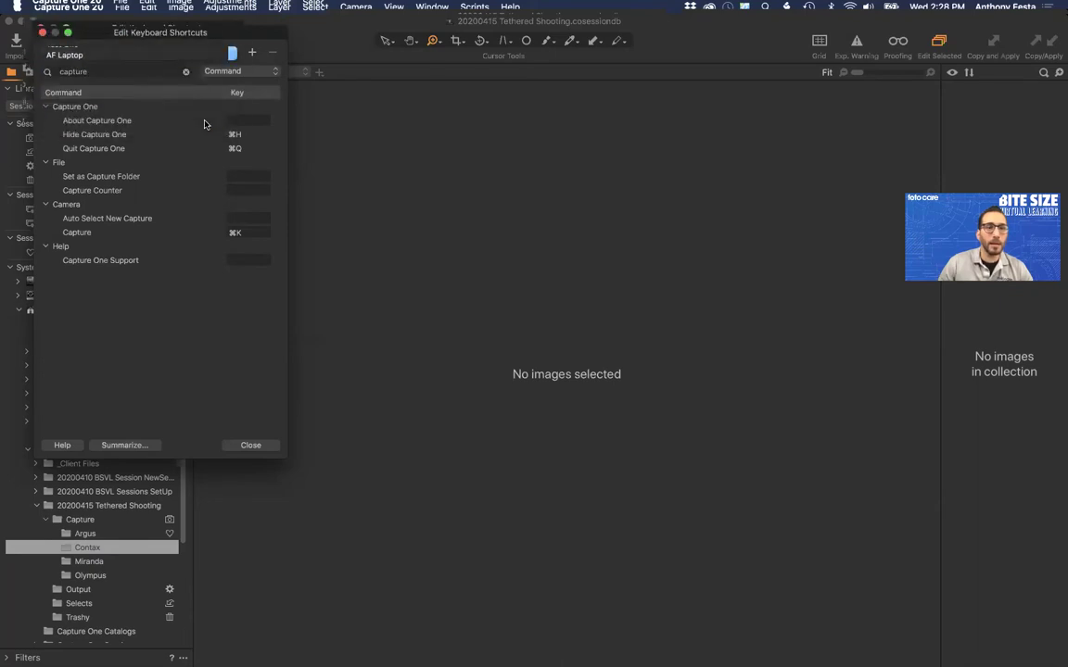
click(140, 71)
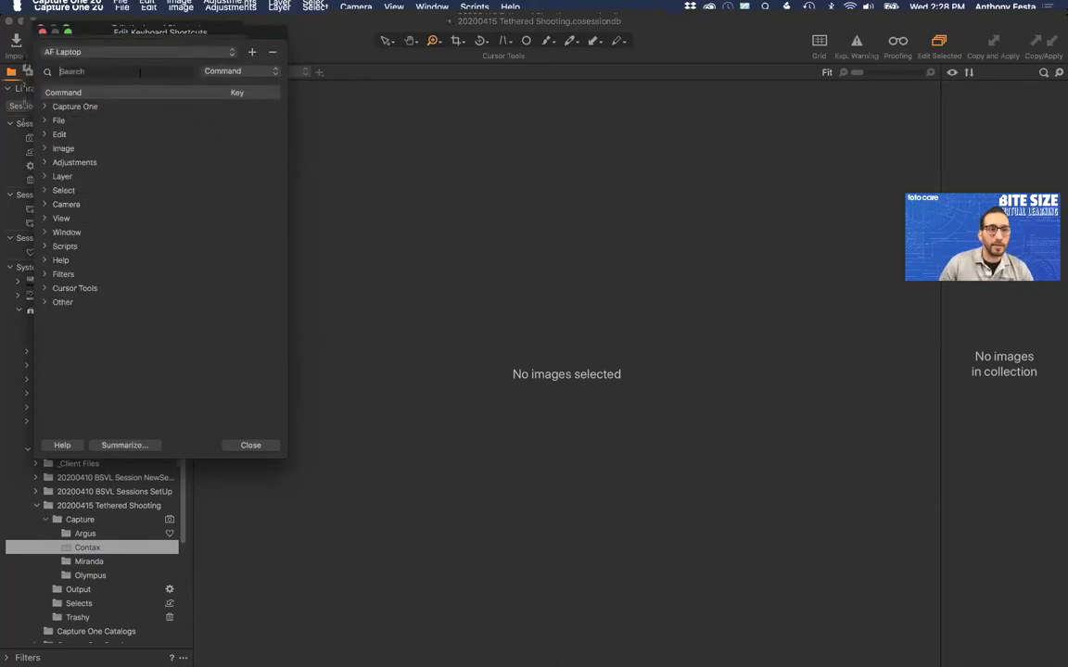
text(capture)
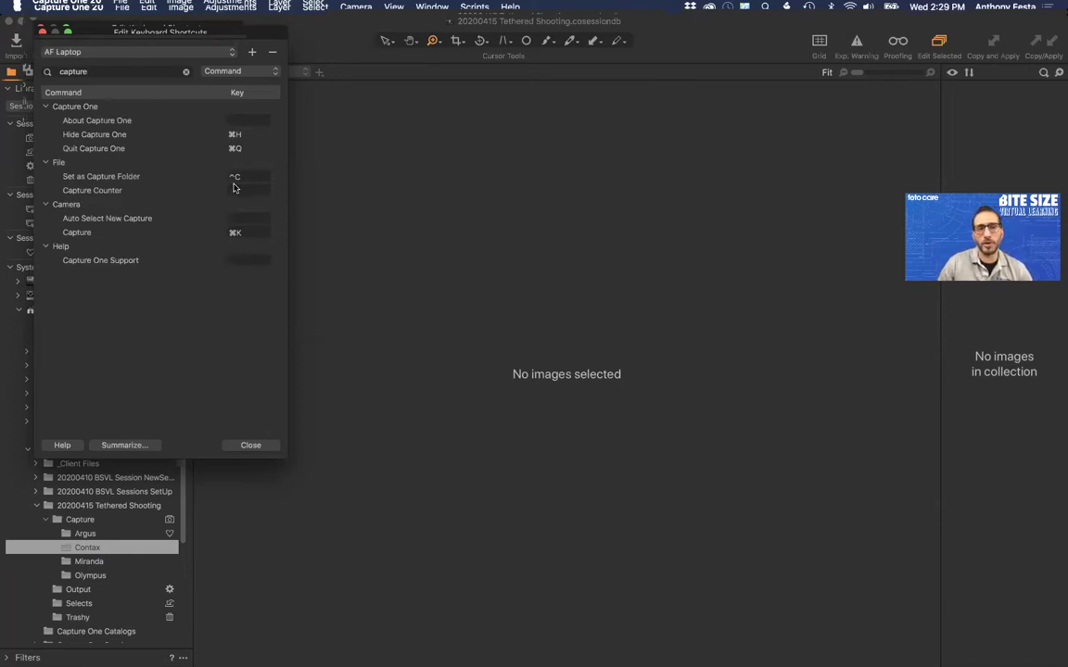
double_click(139, 72)
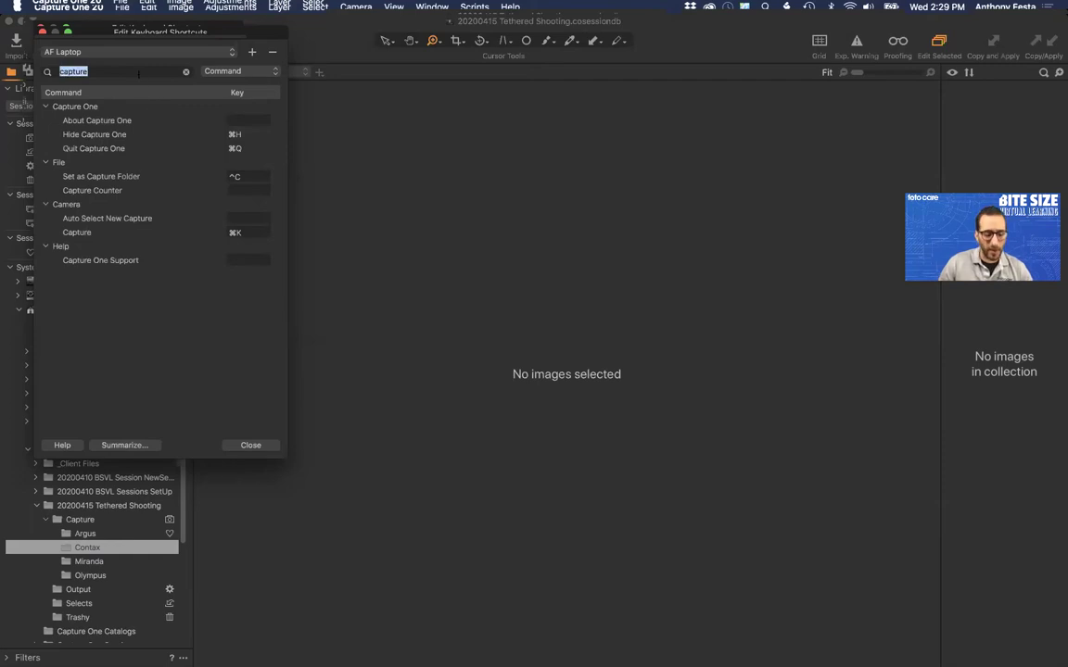
text(favori)
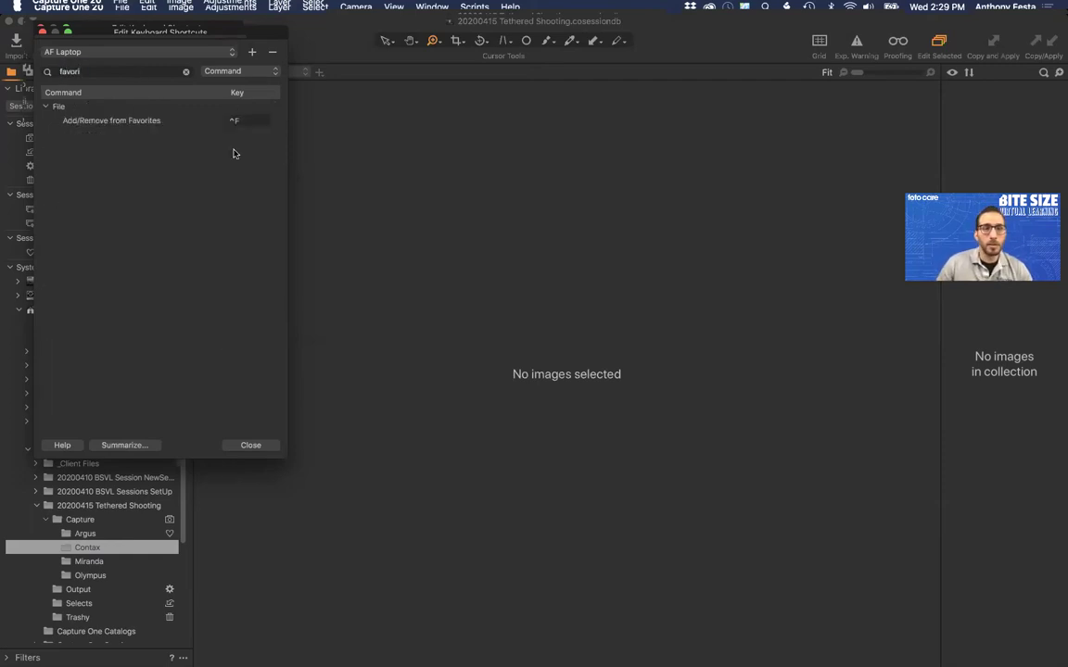
click(251, 446)
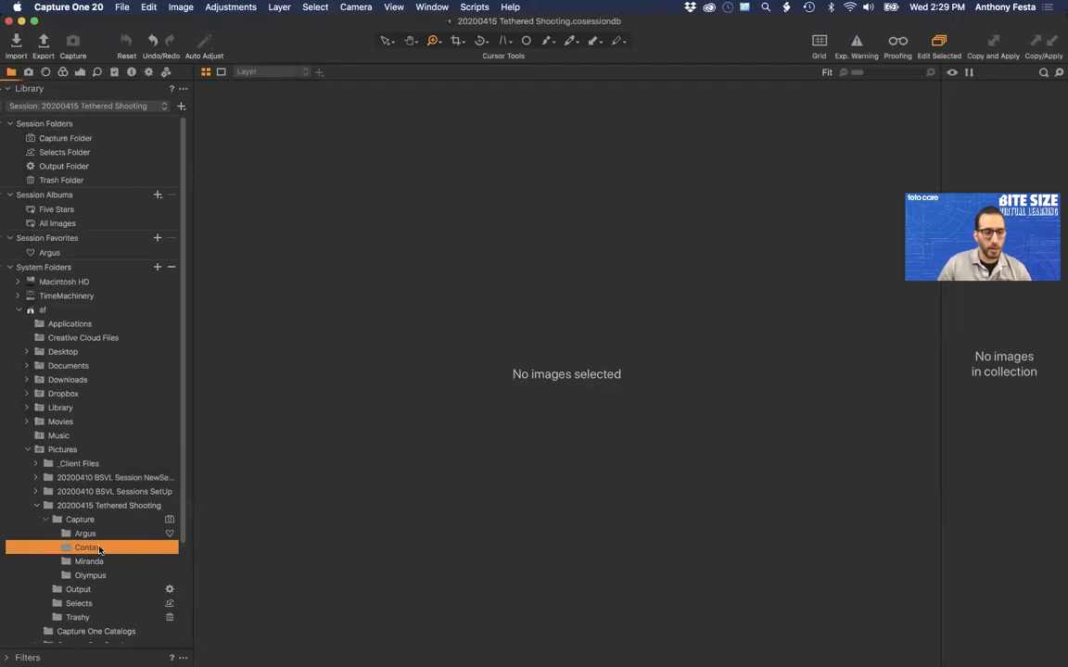
Add the Contax, Miranda and Olympus subfolders to the session favorites
click(99, 549)
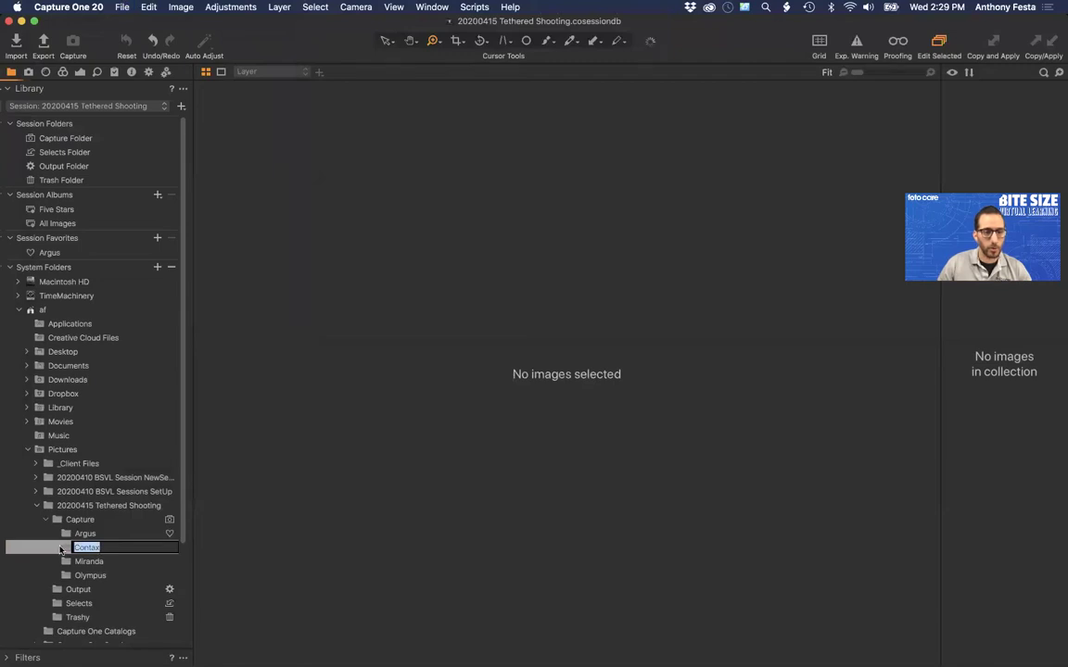
click(60, 551)
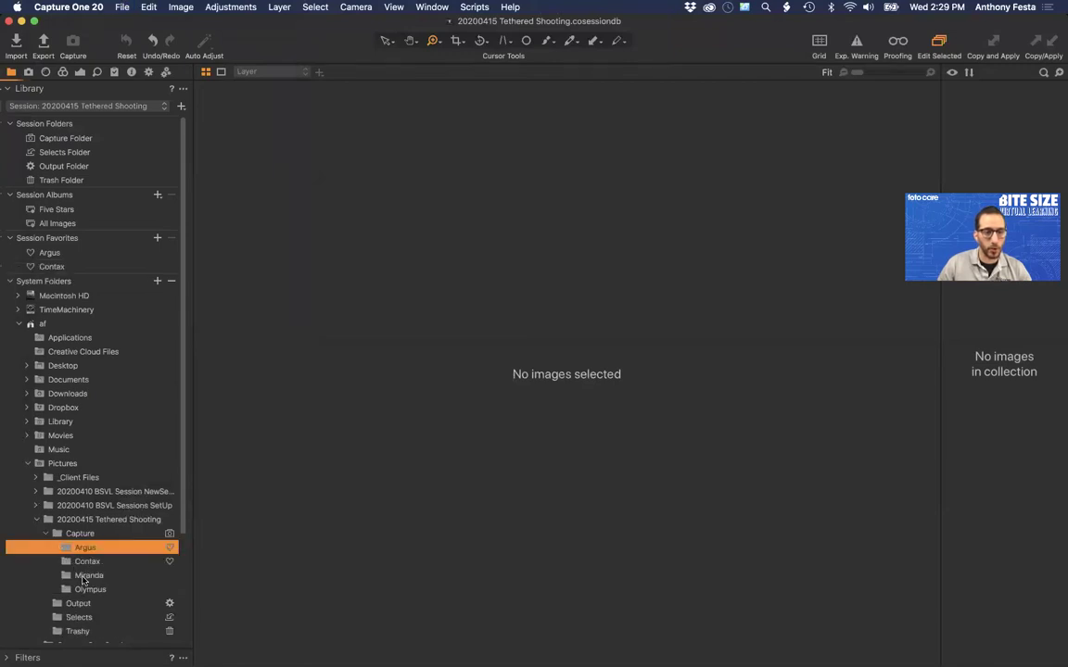
click(81, 578)
click(76, 605)
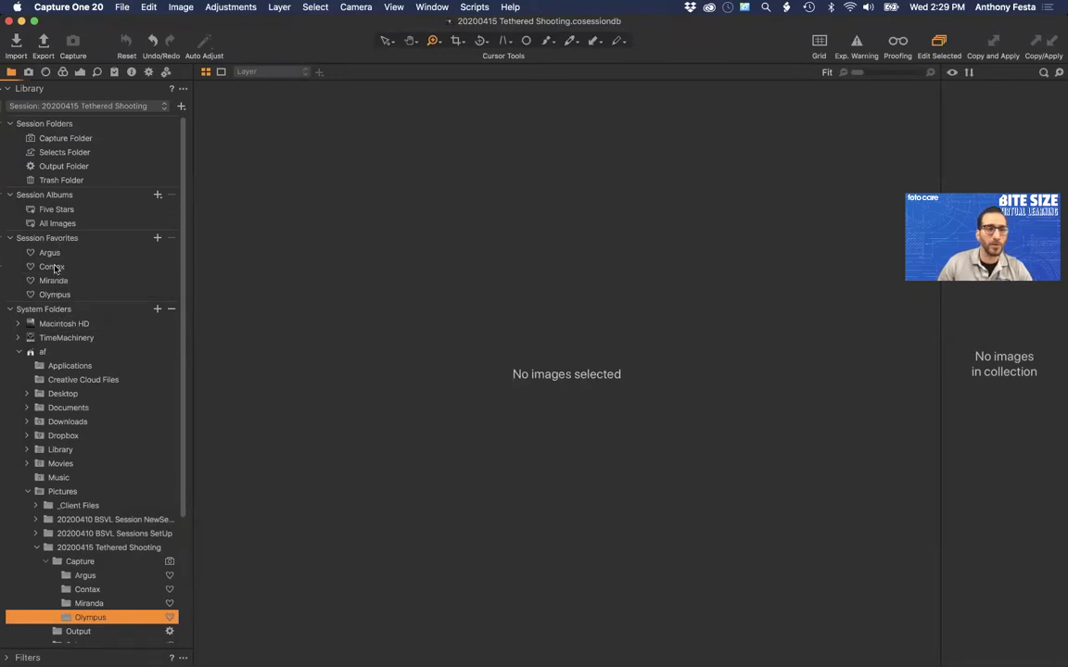
Reorder the session favorites to Miranda, Contax, Olympus, Argus and set Miranda as the capture folder
mouse_move(53, 248)
mouse_down()
mouse_move(53, 278)
mouse_move(52, 237)
mouse_up()
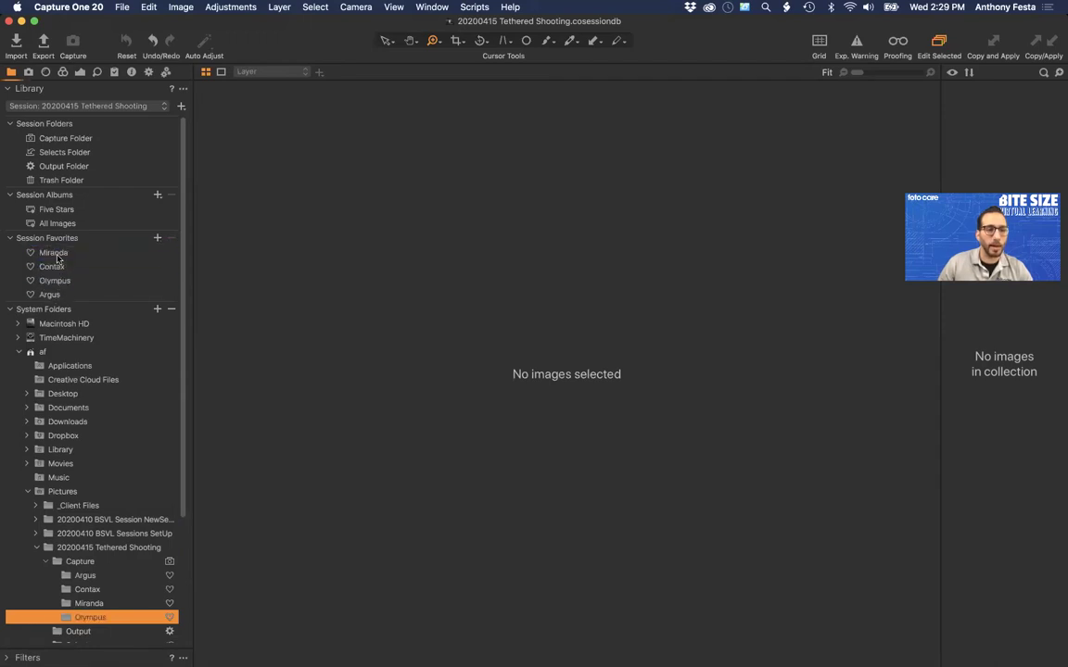
click(120, 603)
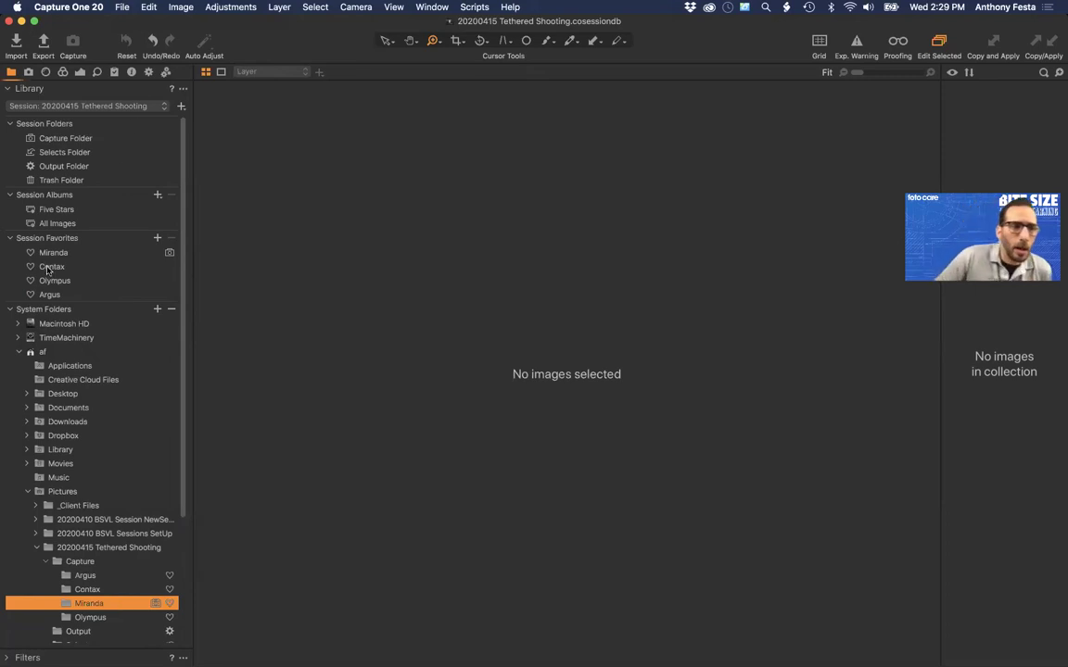
Examine the tethered camera's shutter speed, image format and camera selection options, and collapse the Camera Focus tool
click(29, 72)
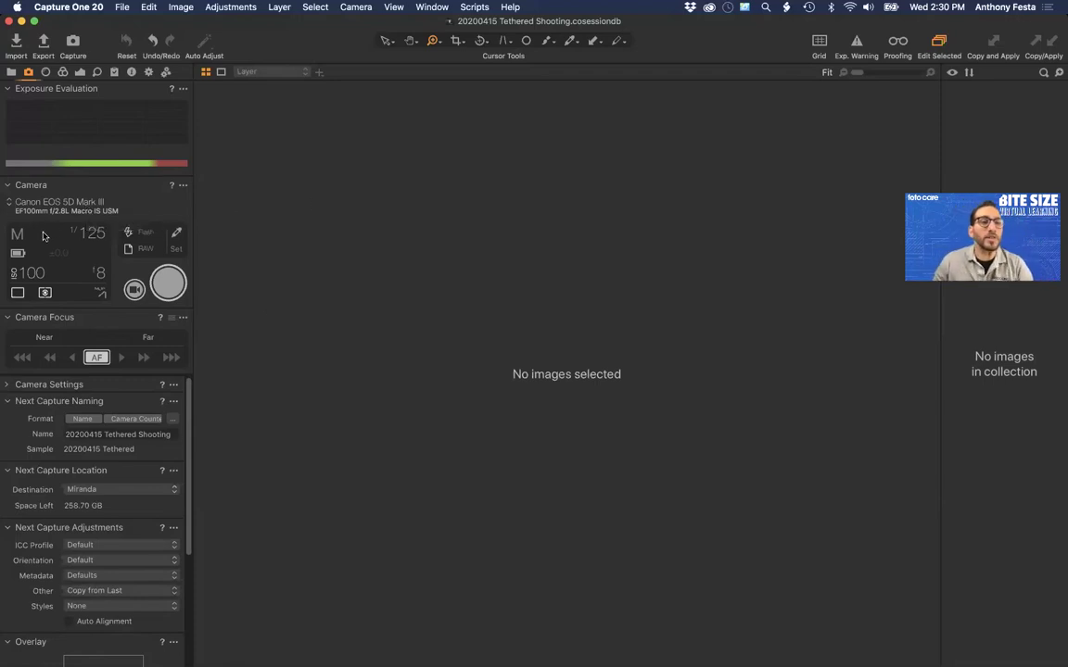
click(94, 234)
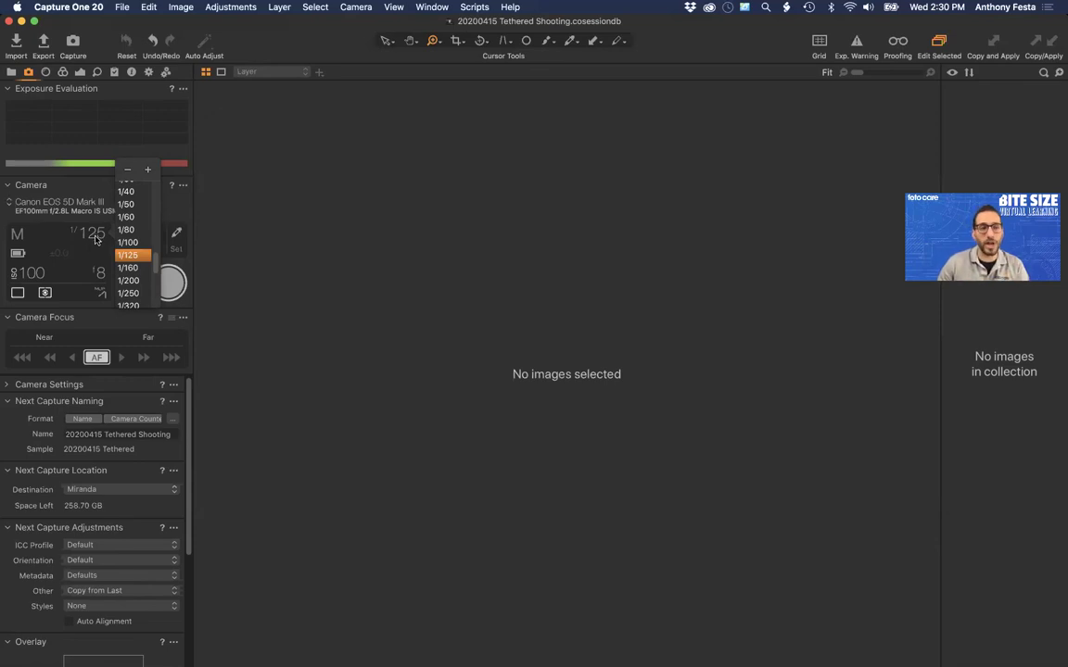
click(80, 258)
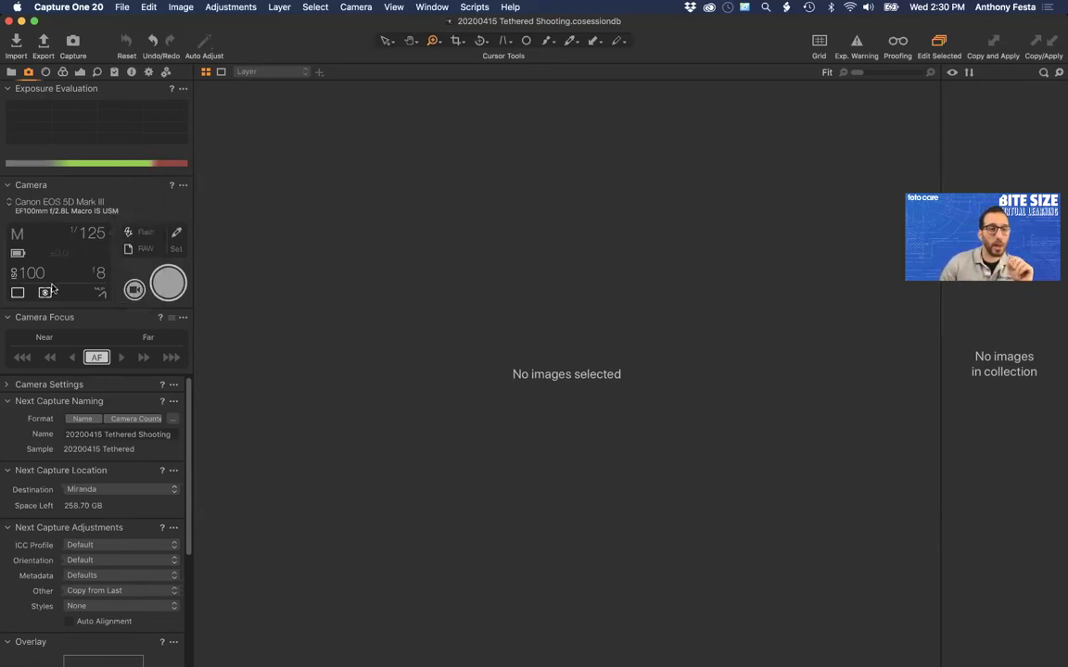
click(101, 295)
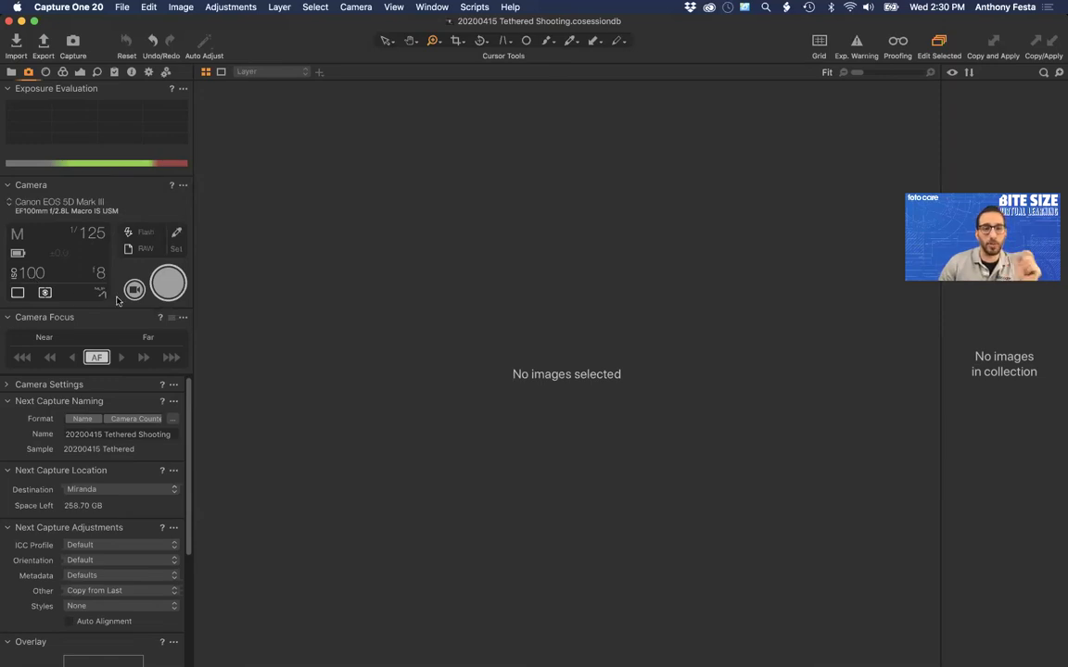
click(144, 245)
click(146, 251)
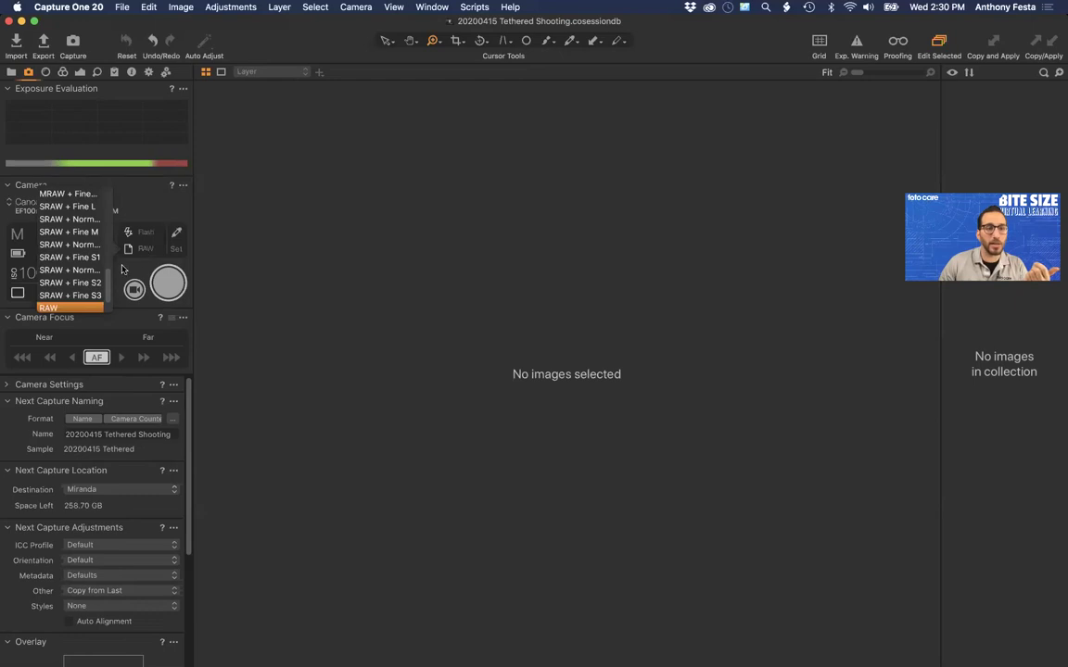
scroll(102, 269, up, 3)
scroll(107, 271, down, 3)
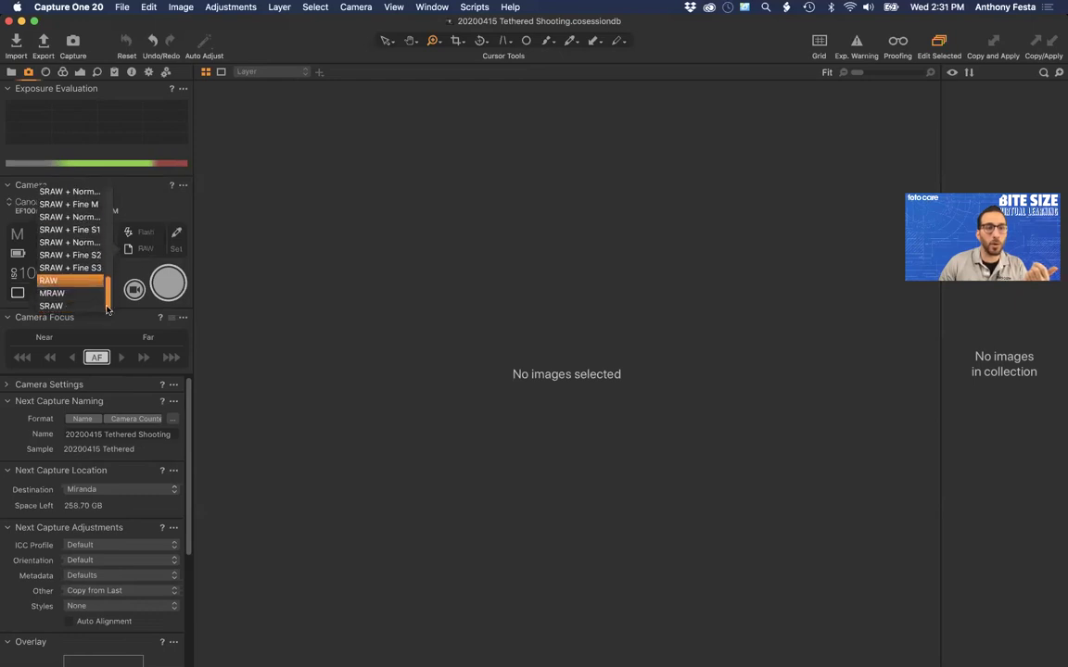
click(154, 203)
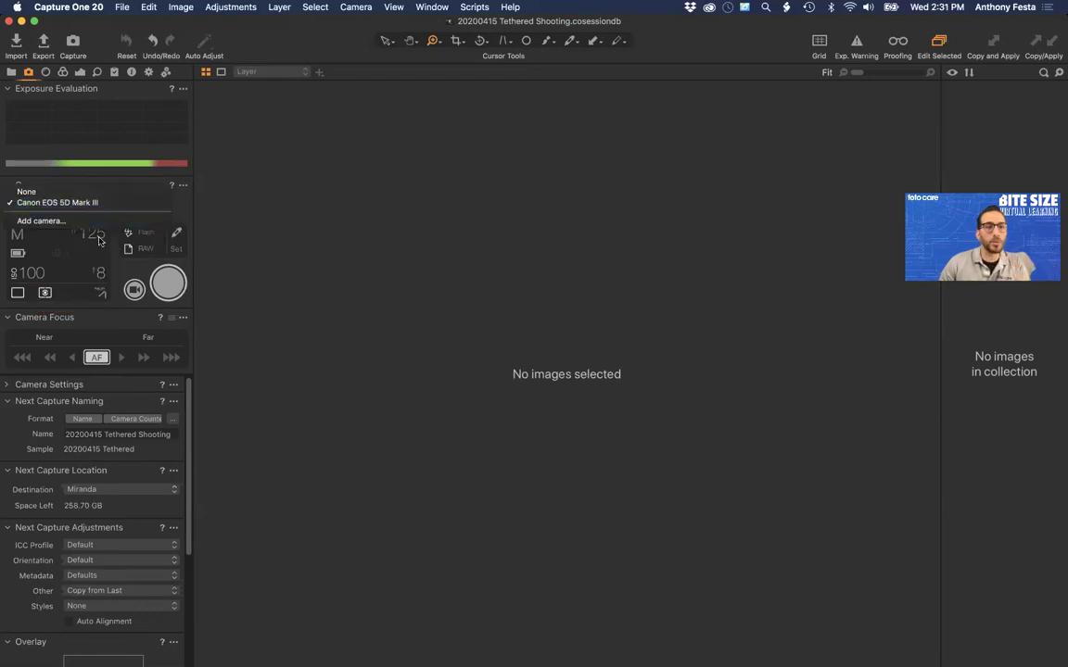
click(245, 259)
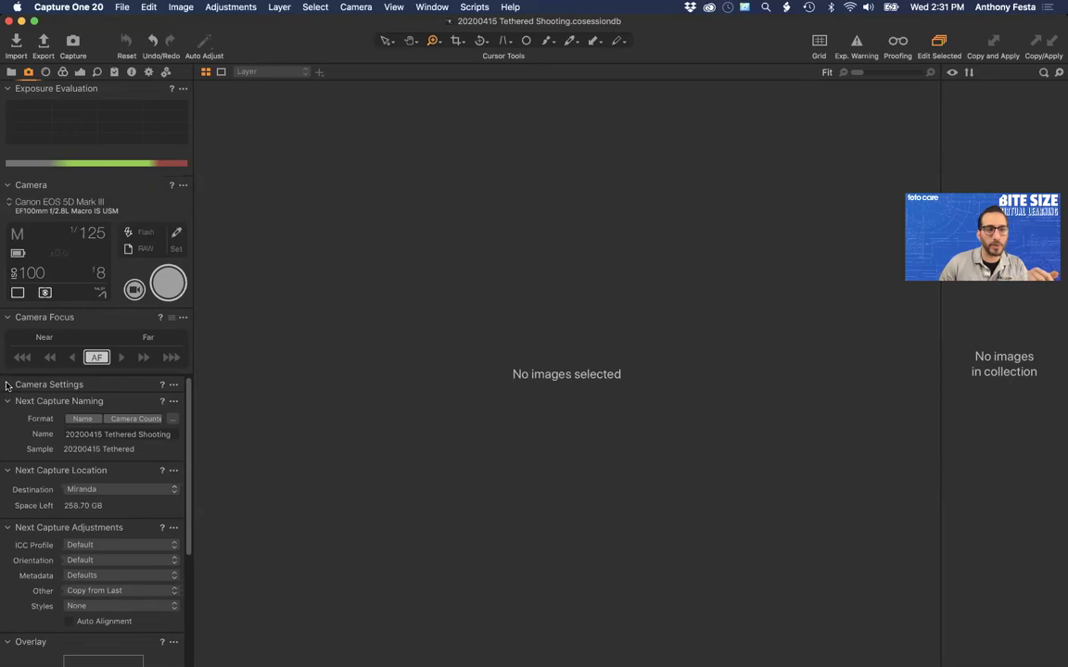
click(6, 318)
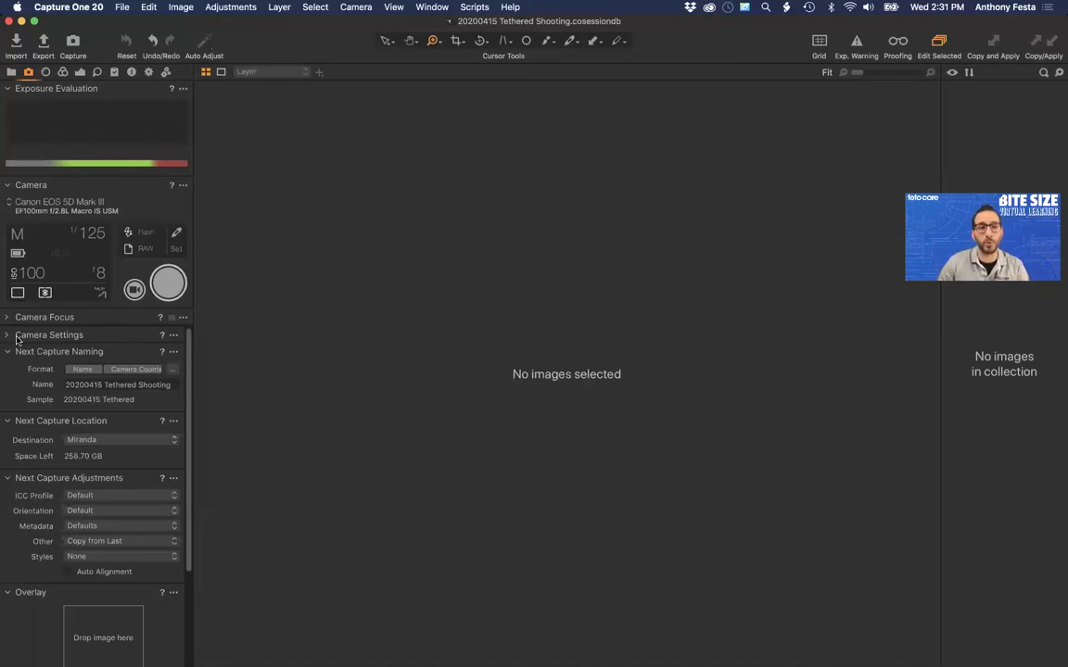
Expand the Camera Settings tool, examine the tethered camera's full list of exposure, shooting, setup and live view settings, and collapse it
click(5, 338)
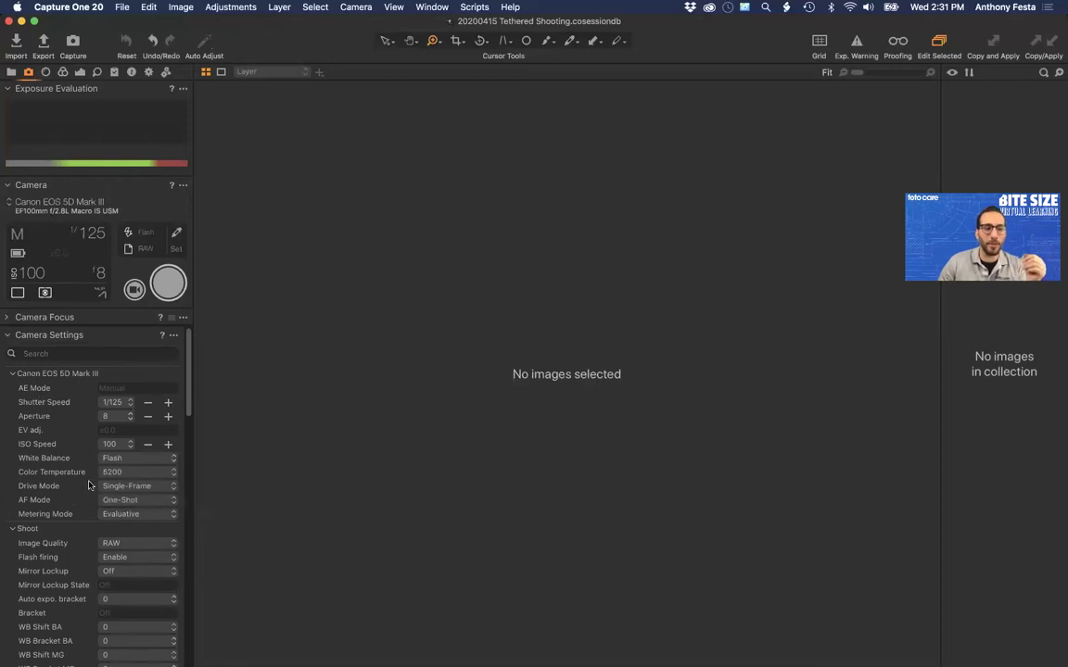
scroll(91, 524, down, 5)
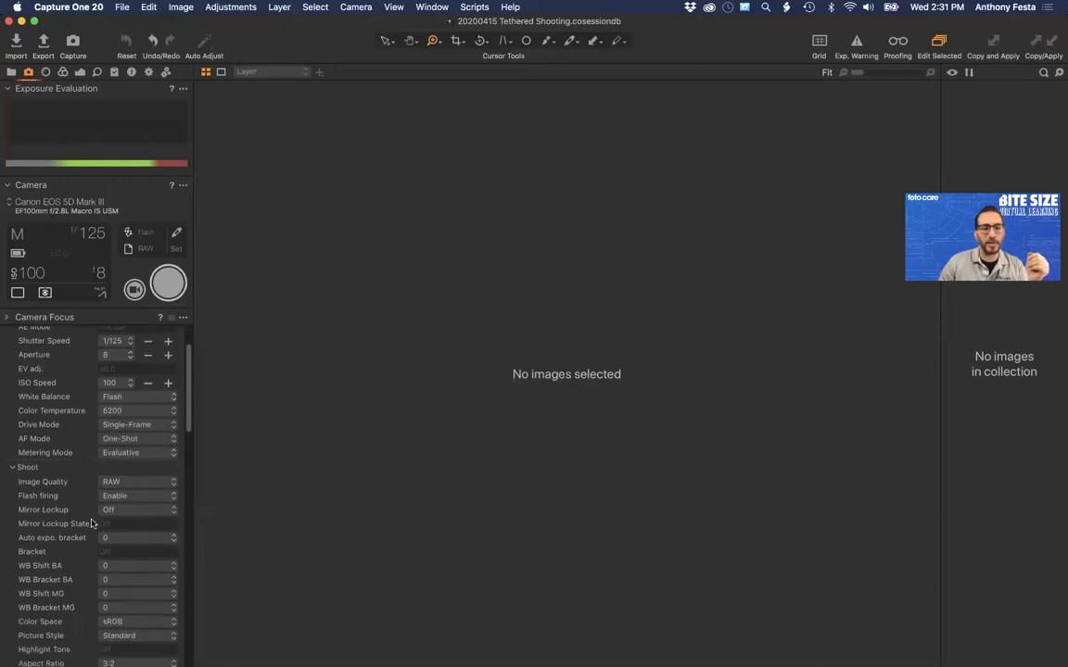
scroll(91, 523, down, 20)
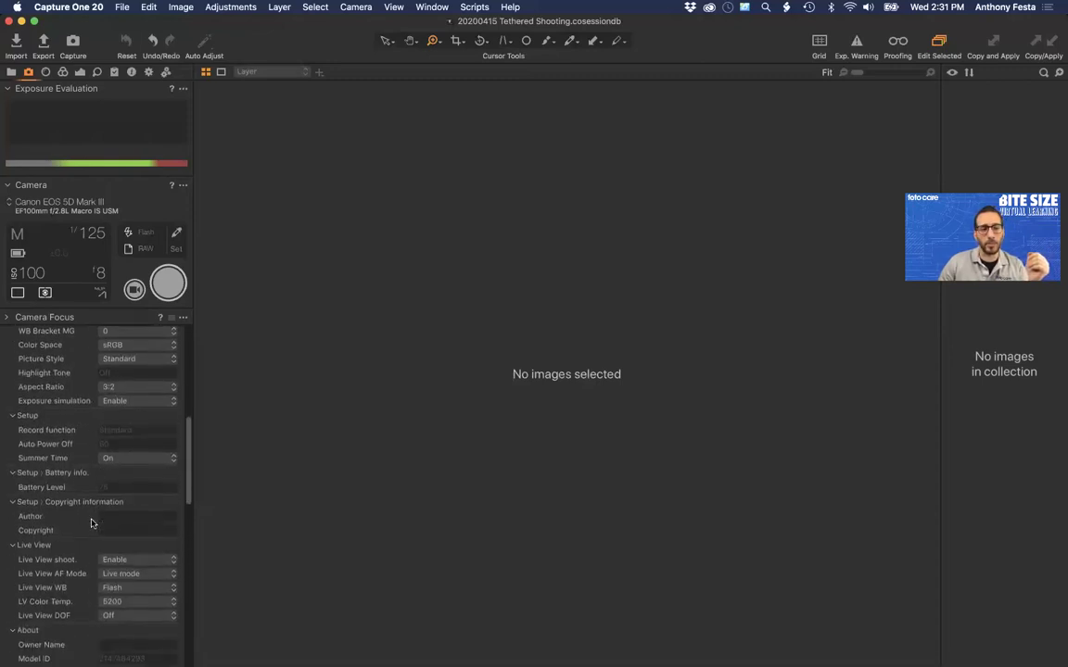
scroll(91, 524, up, 20)
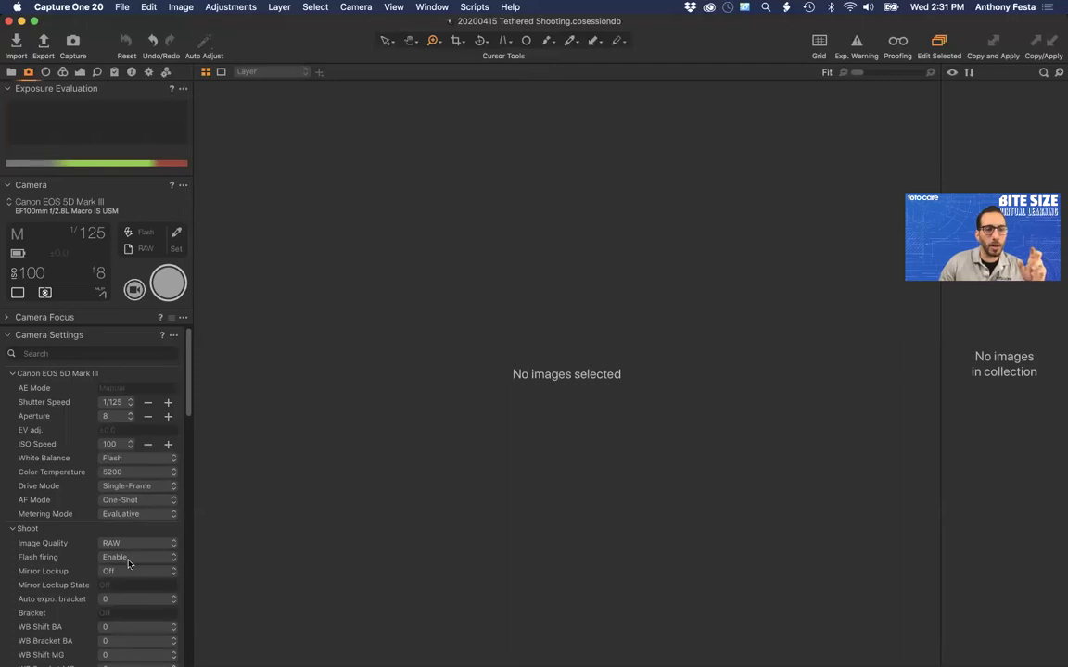
scroll(129, 572, down, 2)
scroll(129, 576, down, 10)
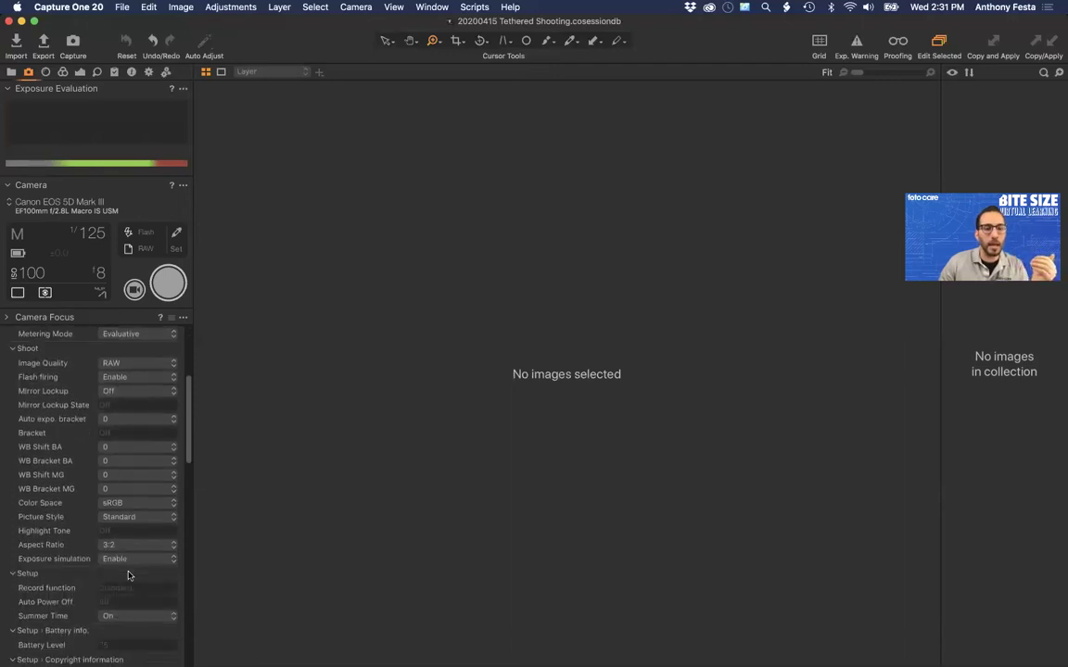
scroll(130, 454, up, 10)
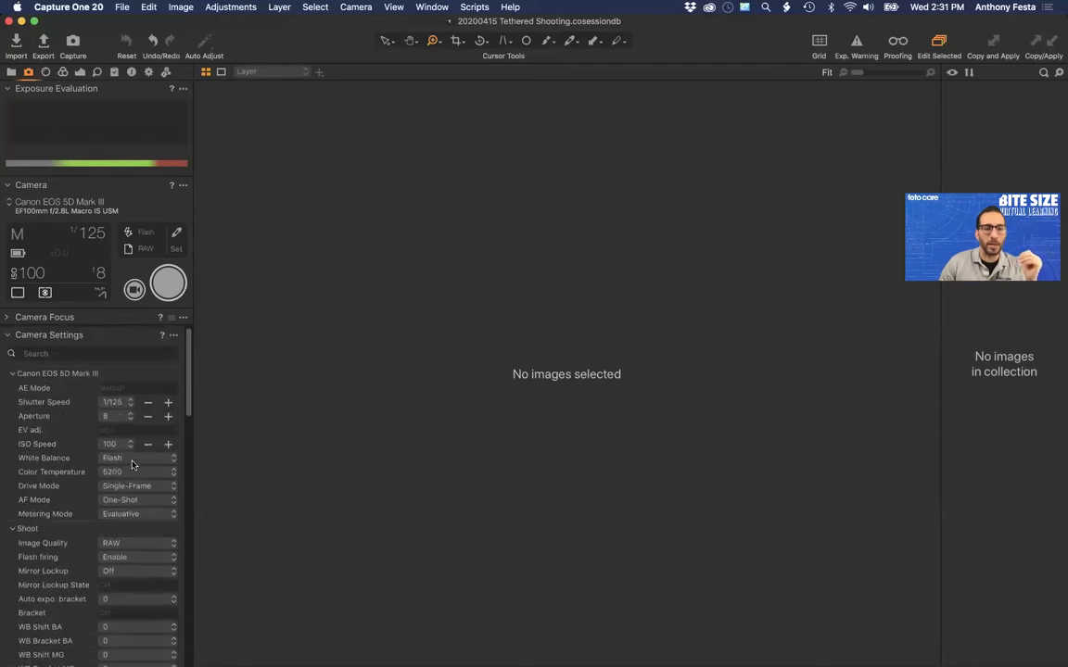
click(9, 335)
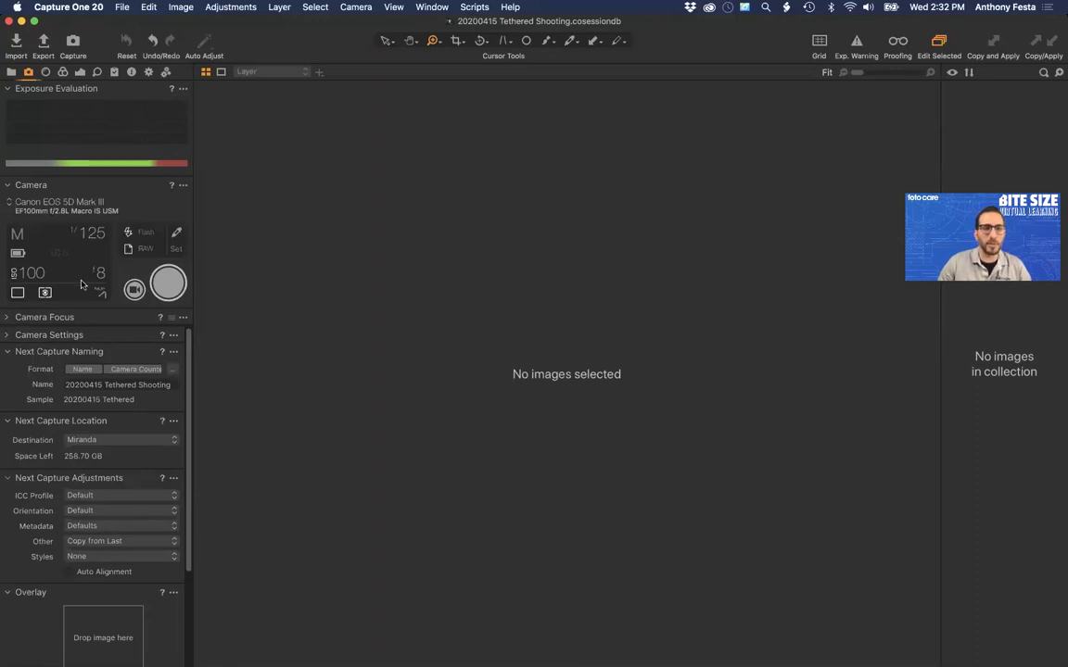
Open the naming format for the next captures and clear the Name and Camera Counter tokens from it
click(172, 369)
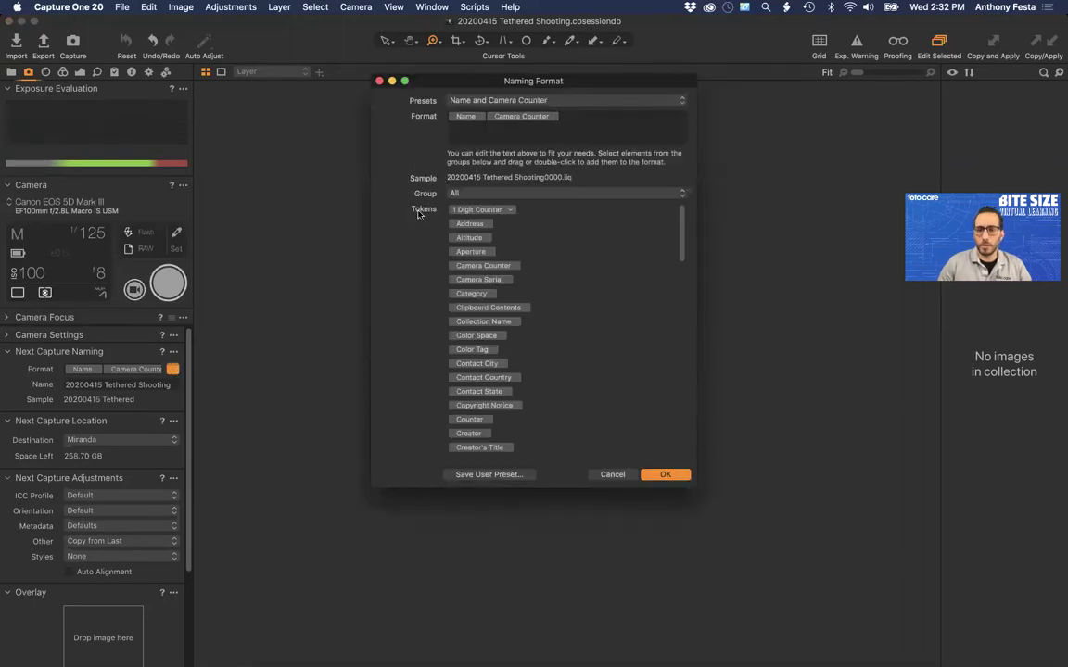
drag(390, 80, 310, 210)
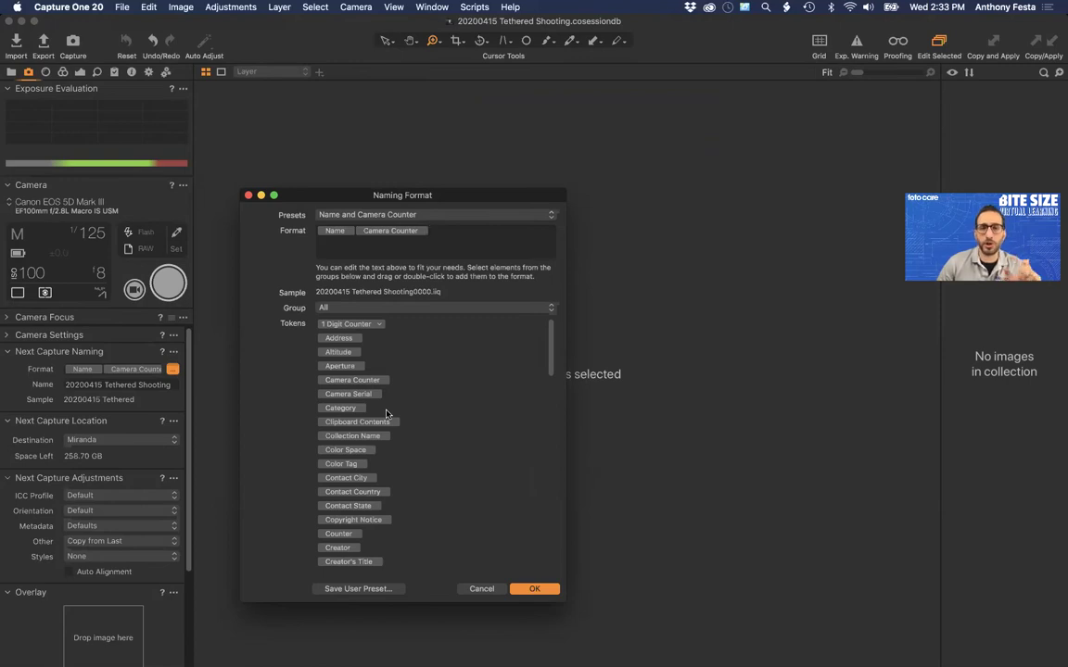
click(390, 231)
key(BackSpace)
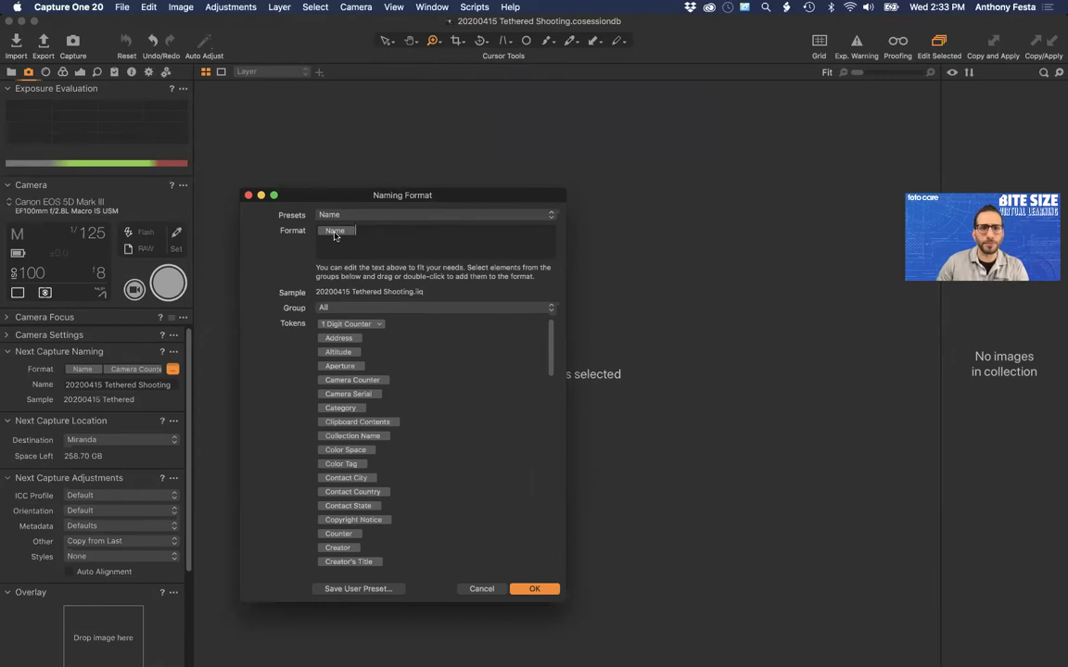
key(super+z)
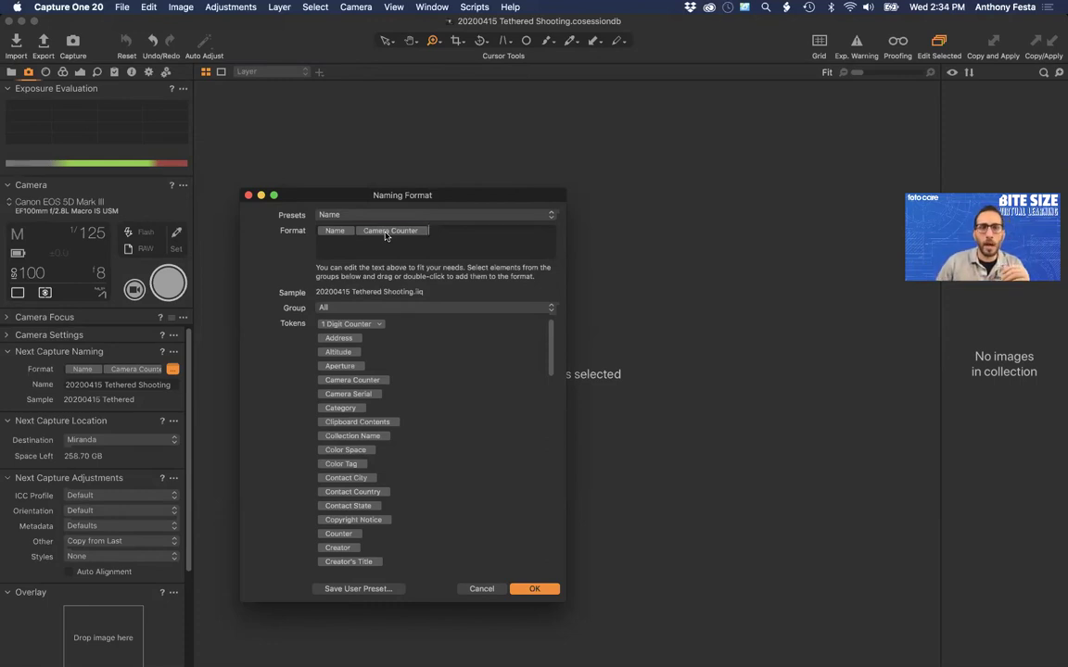
click(387, 230)
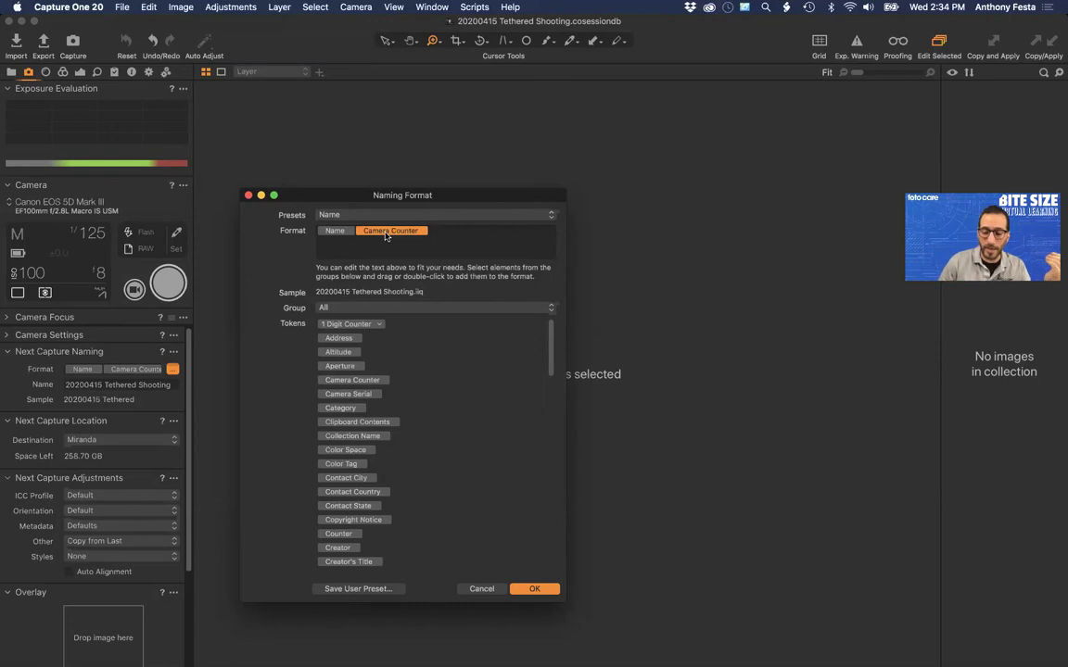
key(BackSpace)
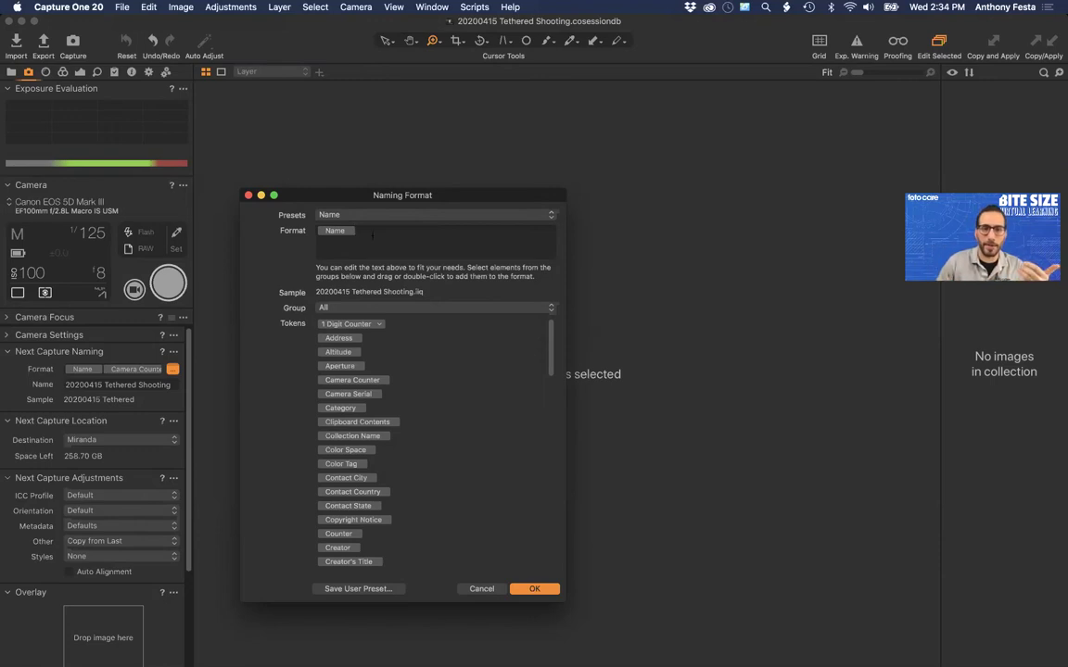
key(BackSpace)
key(BackSpace)
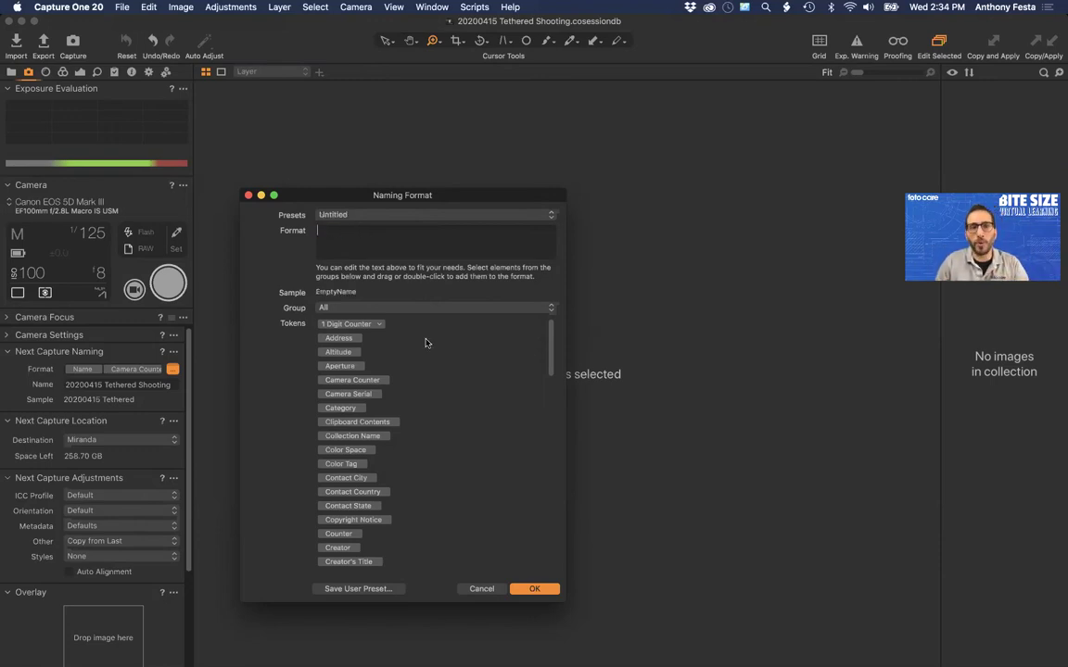
Add the Destination Folder Name token to the empty naming format, followed by an underscore
scroll(514, 430, down, 1)
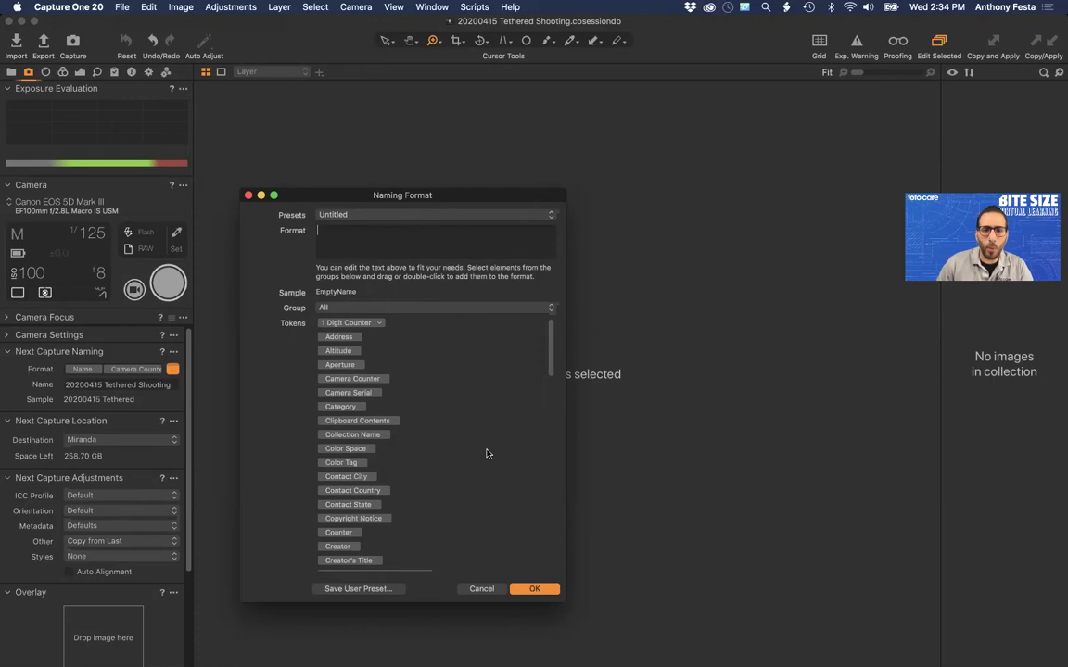
scroll(479, 469, down, 5)
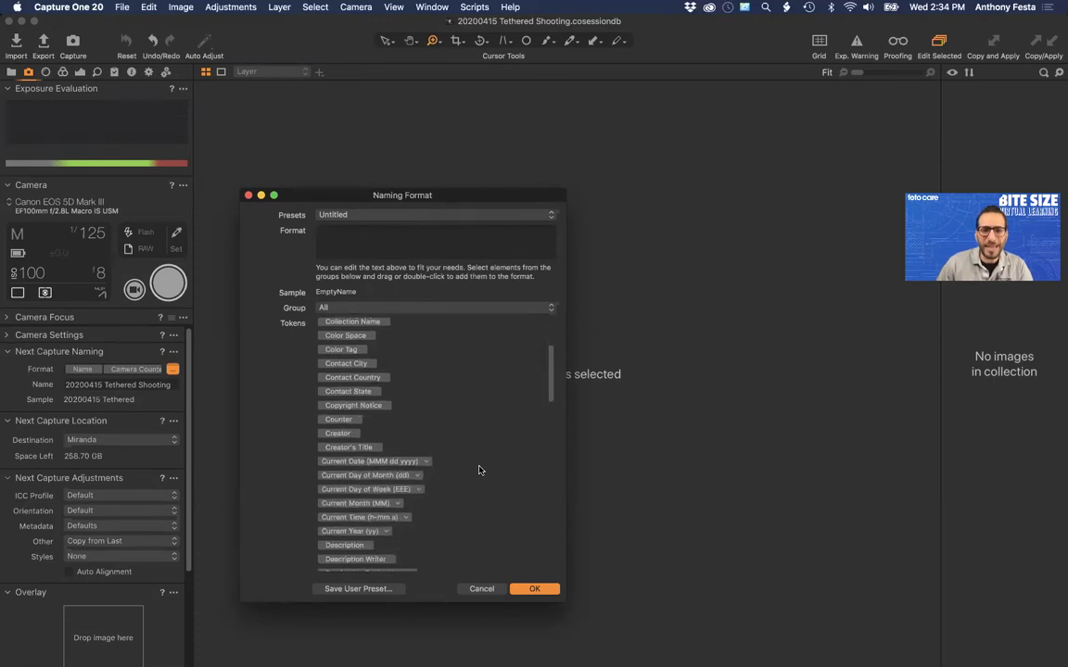
scroll(480, 470, down, 1)
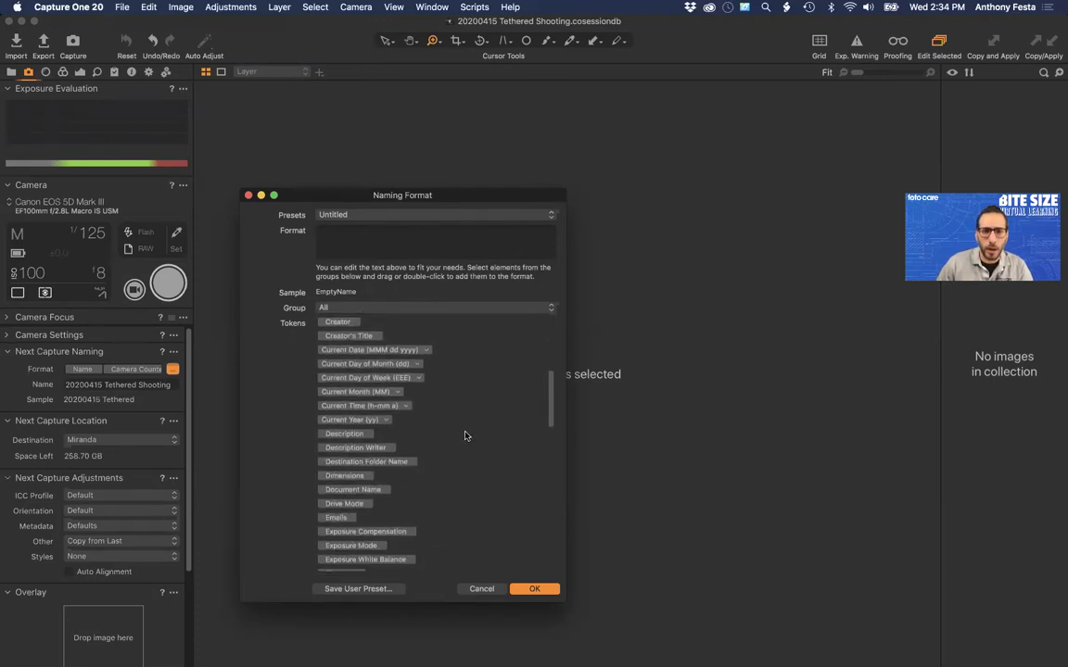
scroll(464, 432, down, 2)
scroll(465, 432, down, 10)
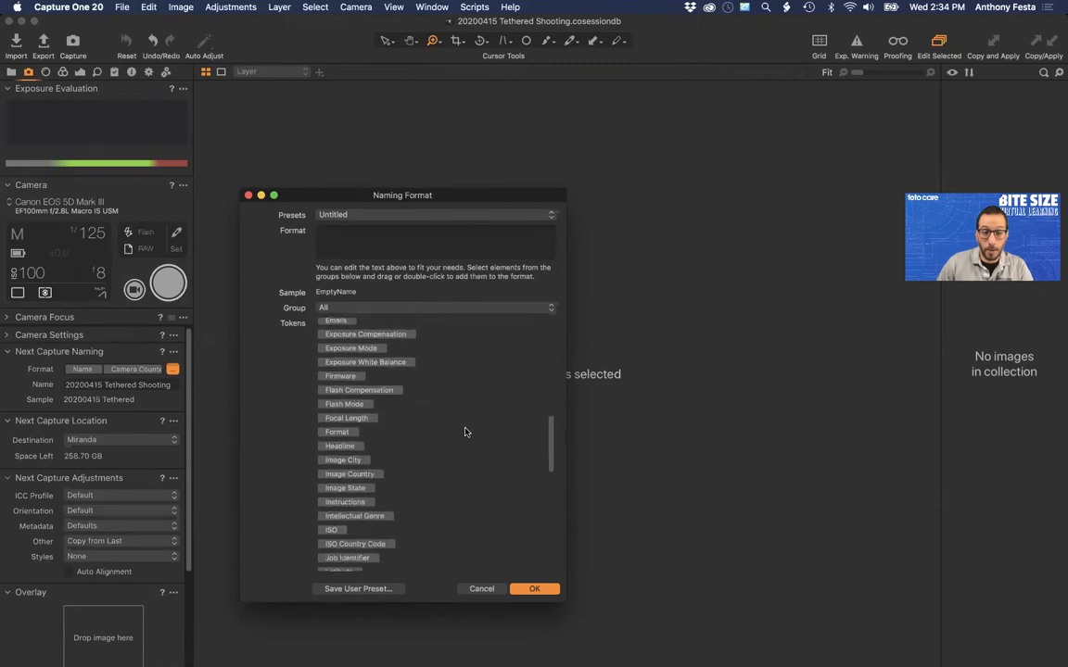
scroll(465, 432, down, 5)
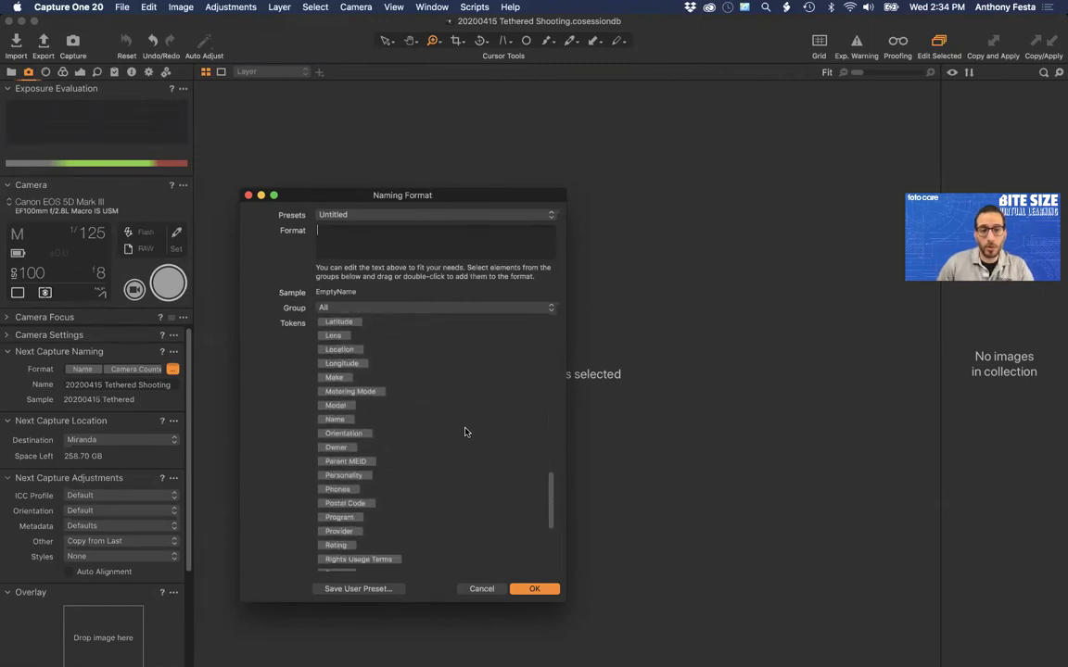
scroll(466, 432, down, 3)
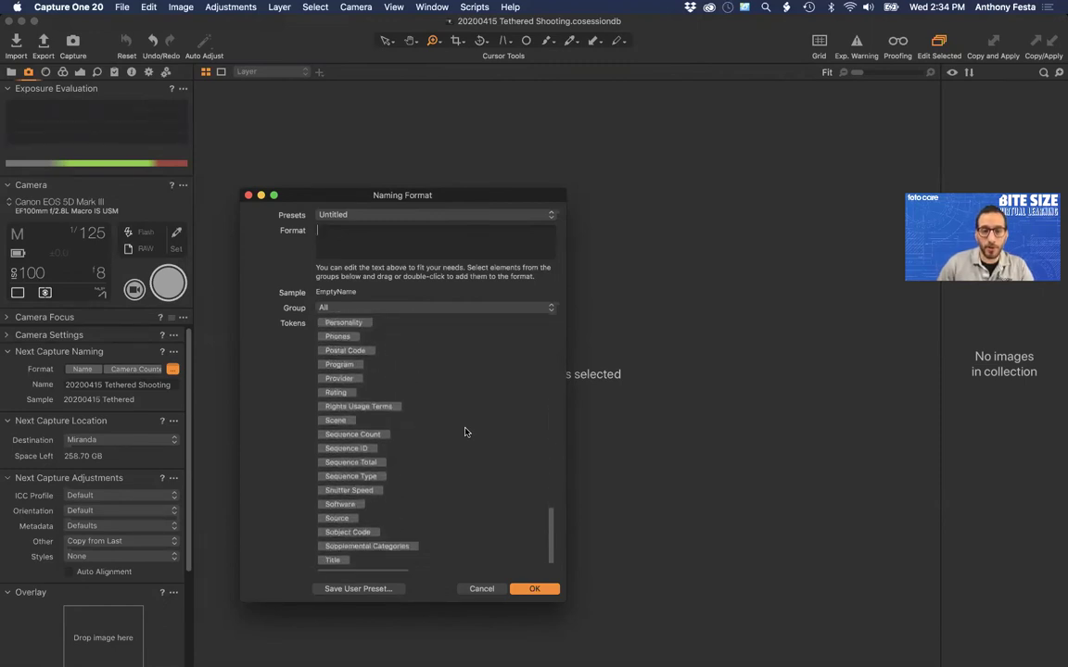
scroll(465, 432, up, 5)
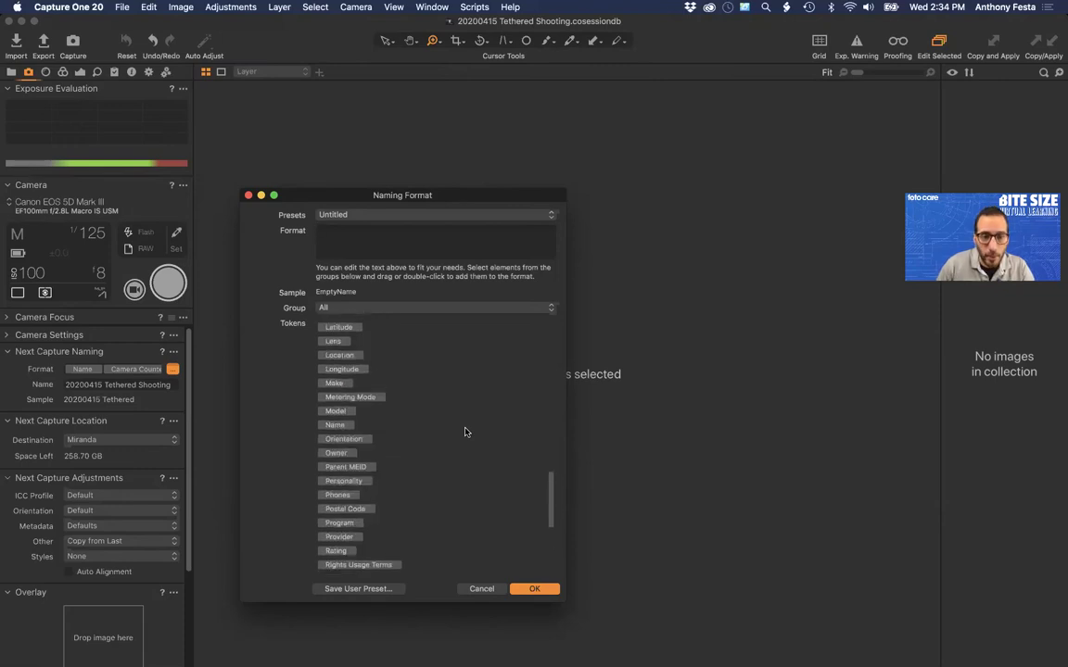
scroll(466, 432, up, 5)
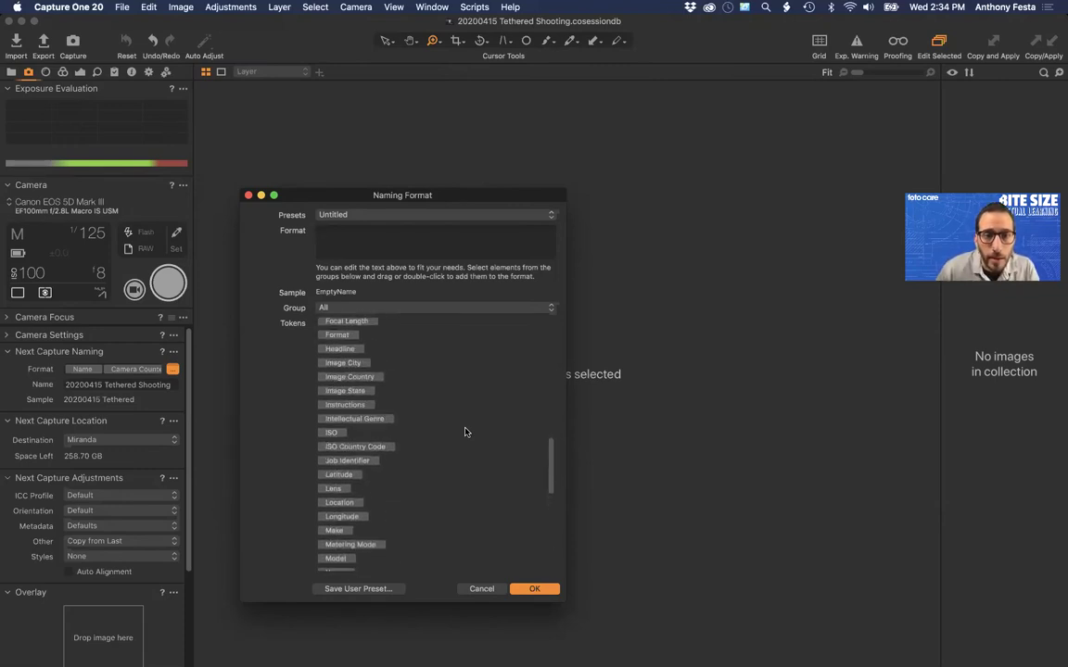
scroll(405, 397, up, 5)
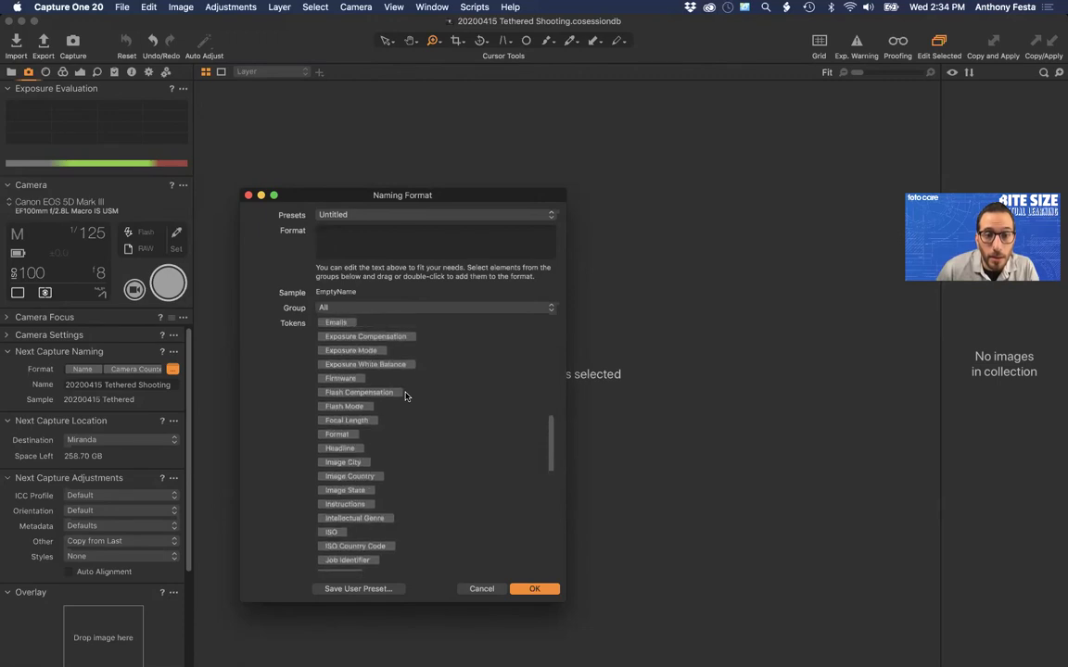
scroll(405, 397, up, 1)
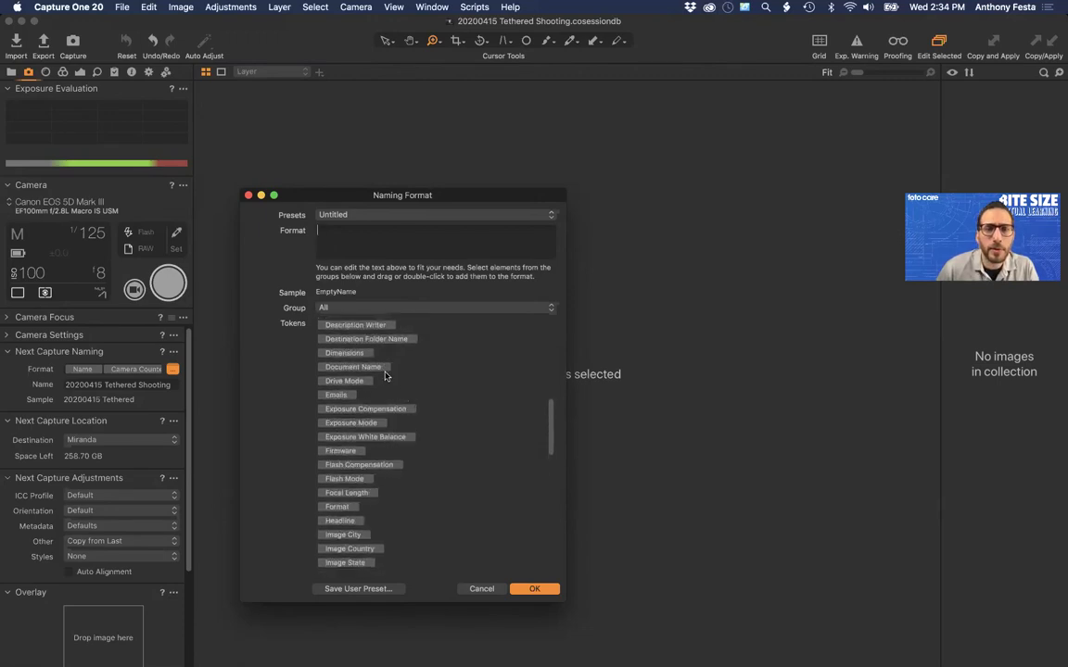
drag(382, 344, 393, 243)
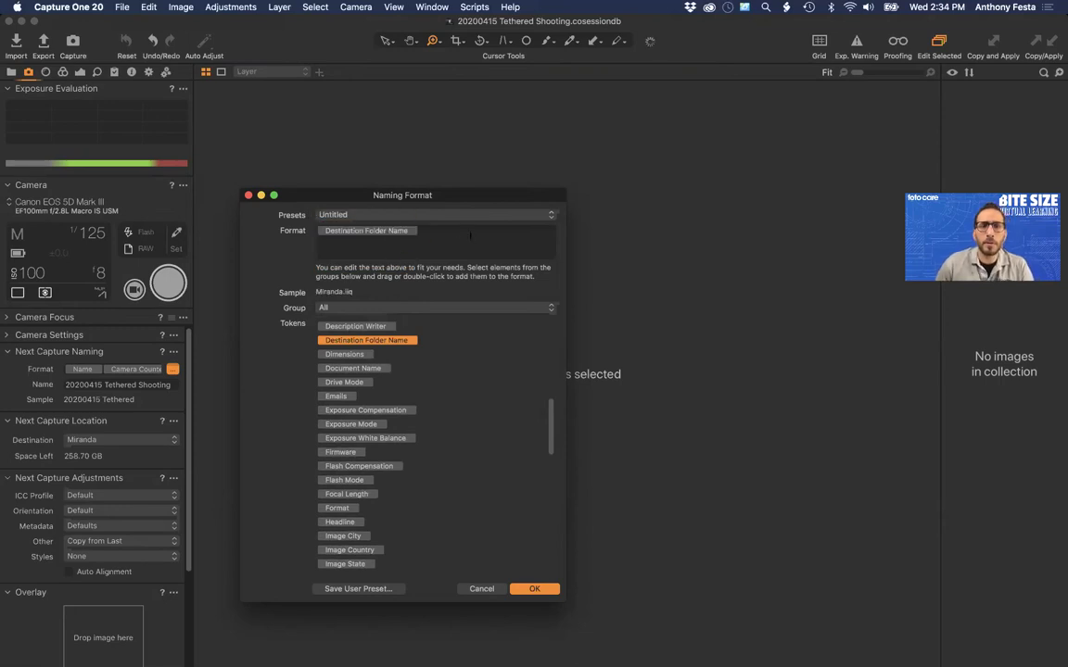
click(470, 236)
text(_)
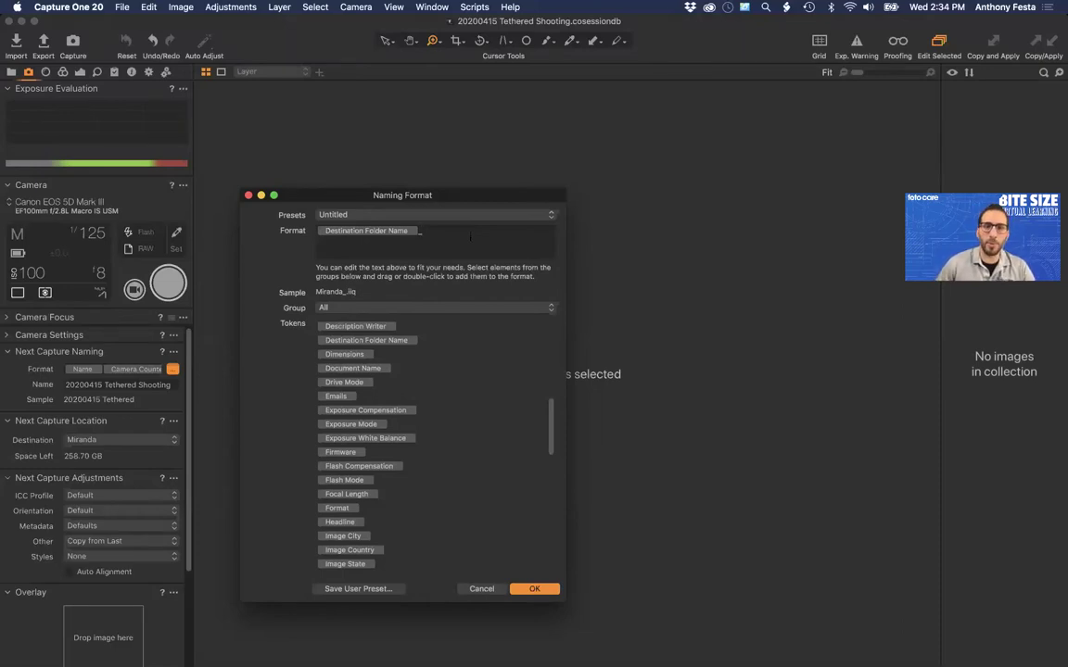
Append a counter token after the underscore in the naming format and set it to 3 Digit Counter
scroll(402, 318, up, 10)
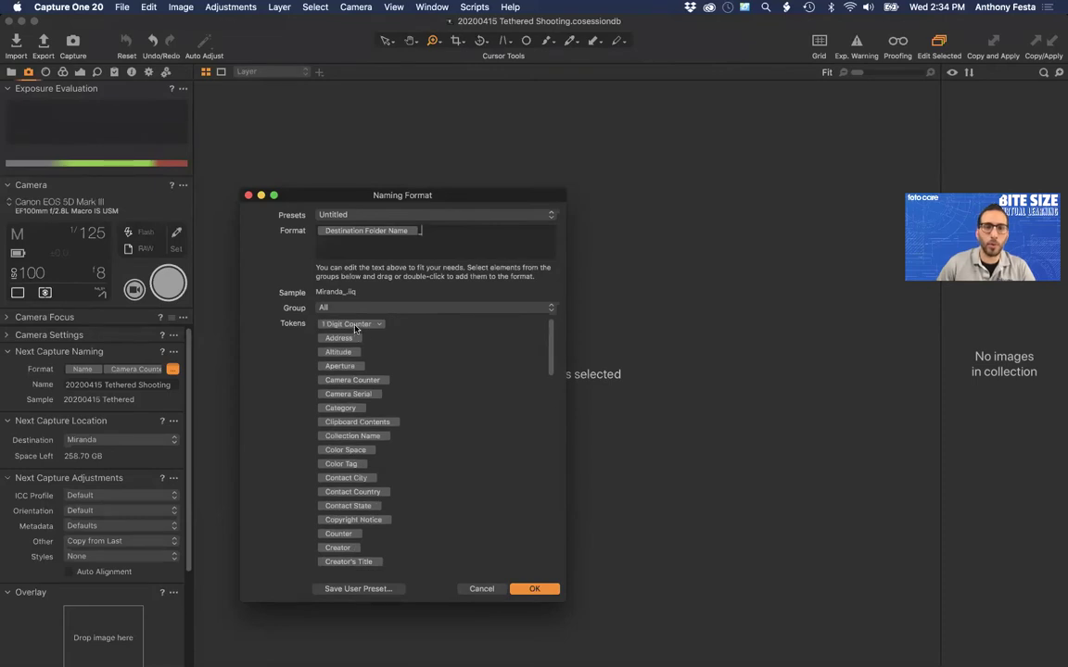
drag(355, 328, 489, 222)
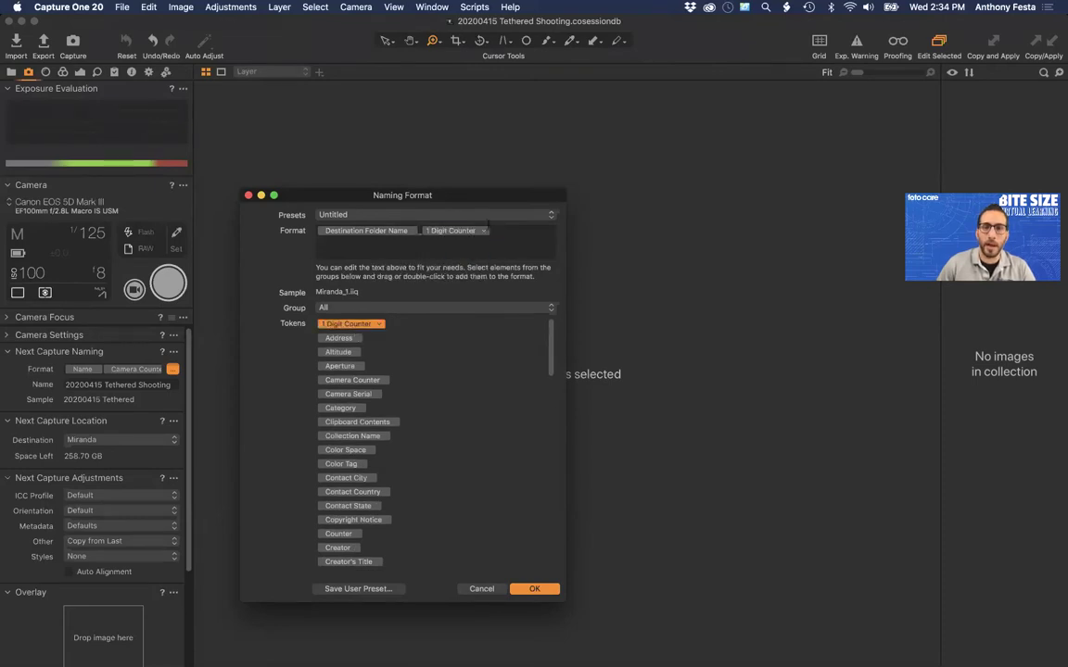
click(484, 231)
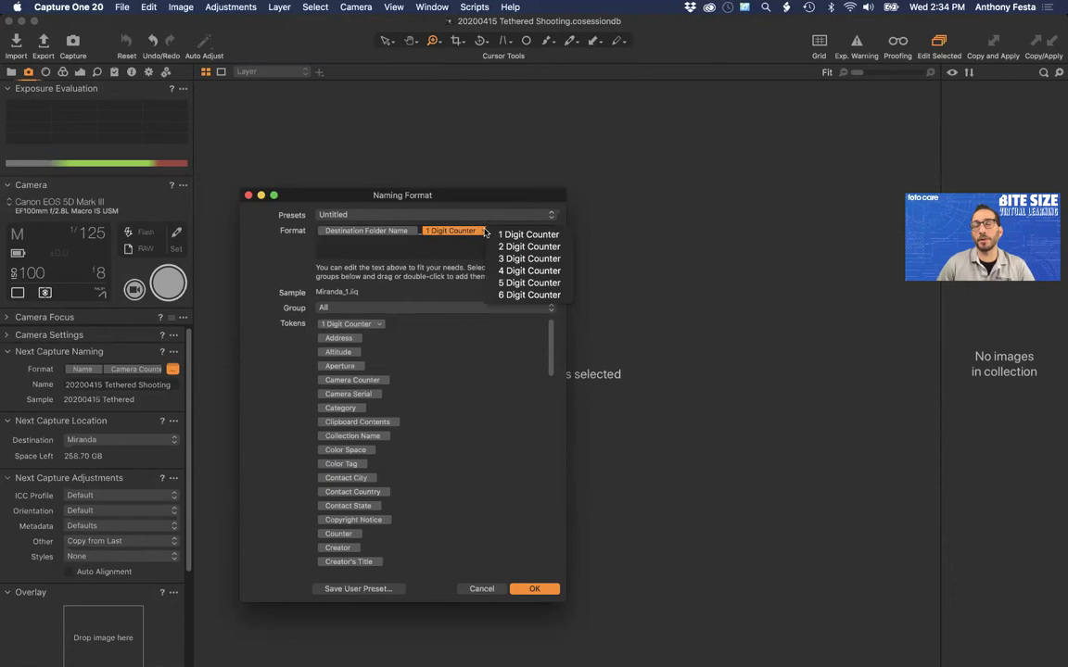
click(528, 259)
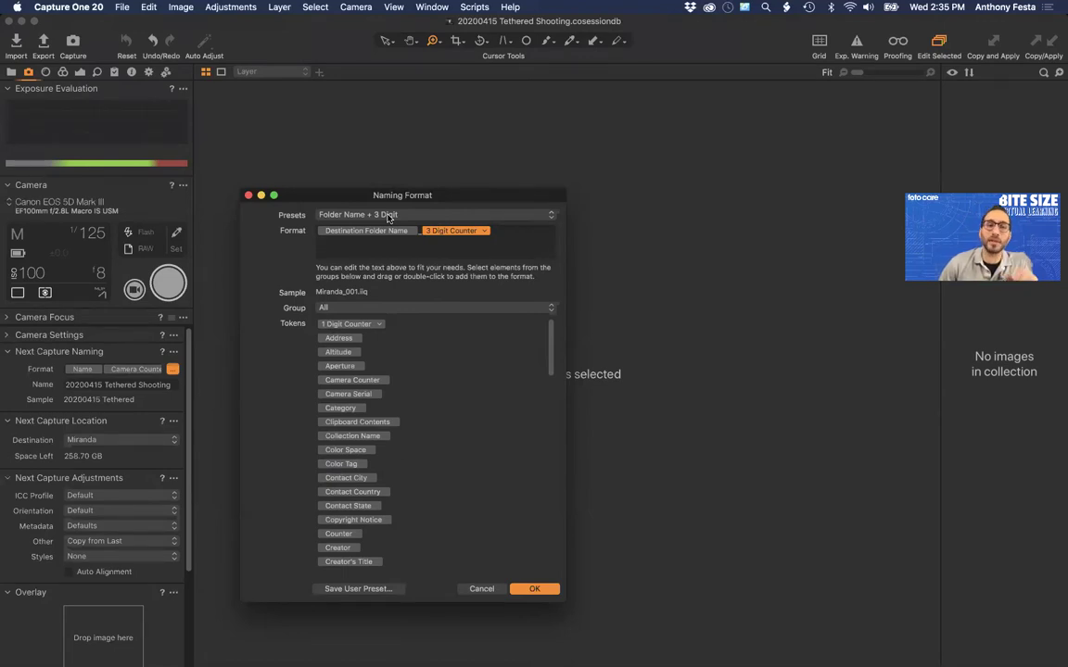
Examine the available naming presets and the prompt for saving the format as a user preset, leaving it without saving
click(526, 217)
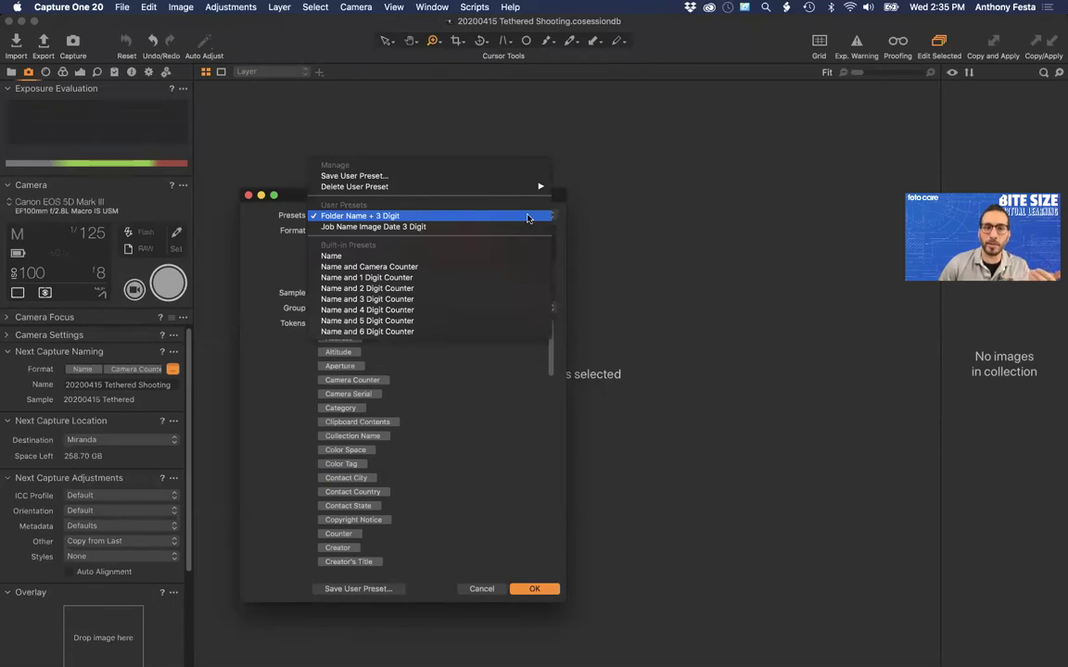
click(546, 216)
click(549, 219)
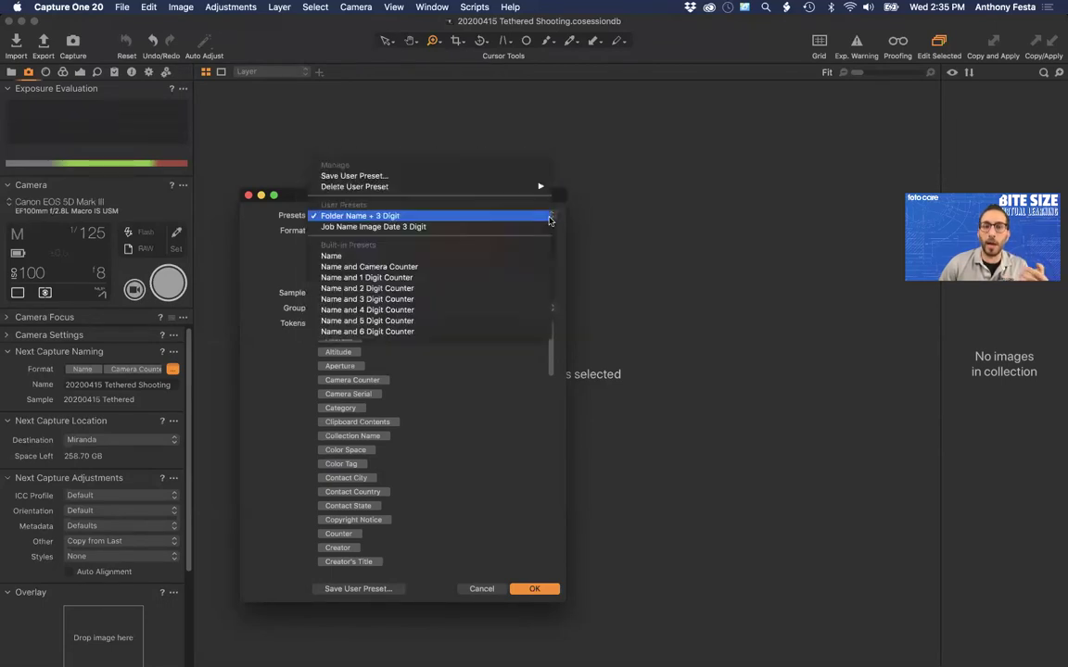
click(548, 219)
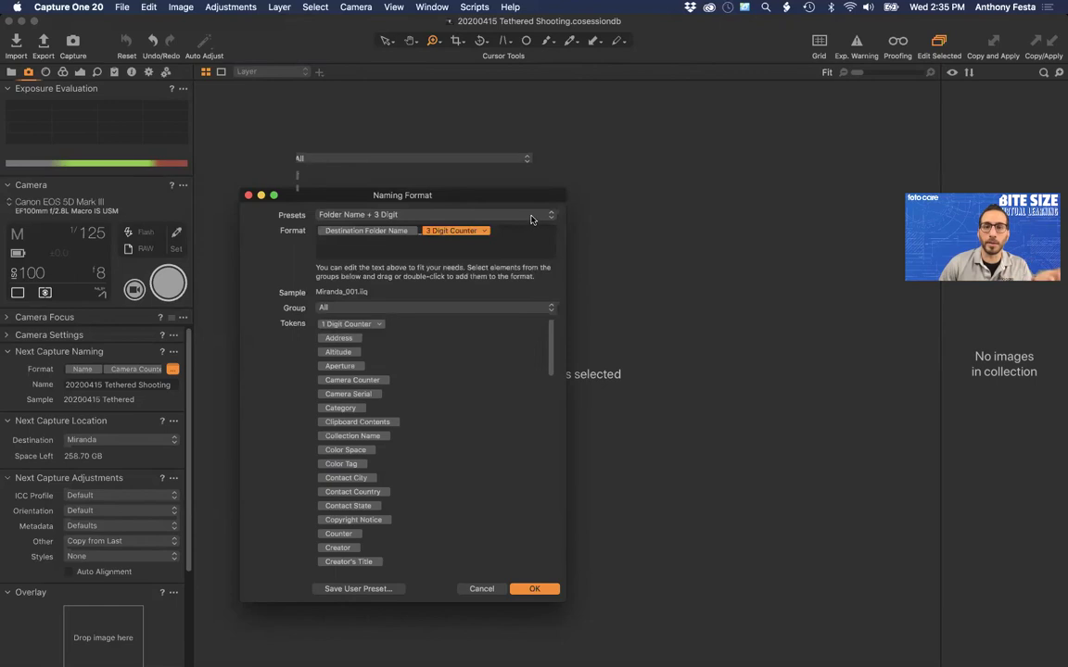
click(475, 213)
click(519, 176)
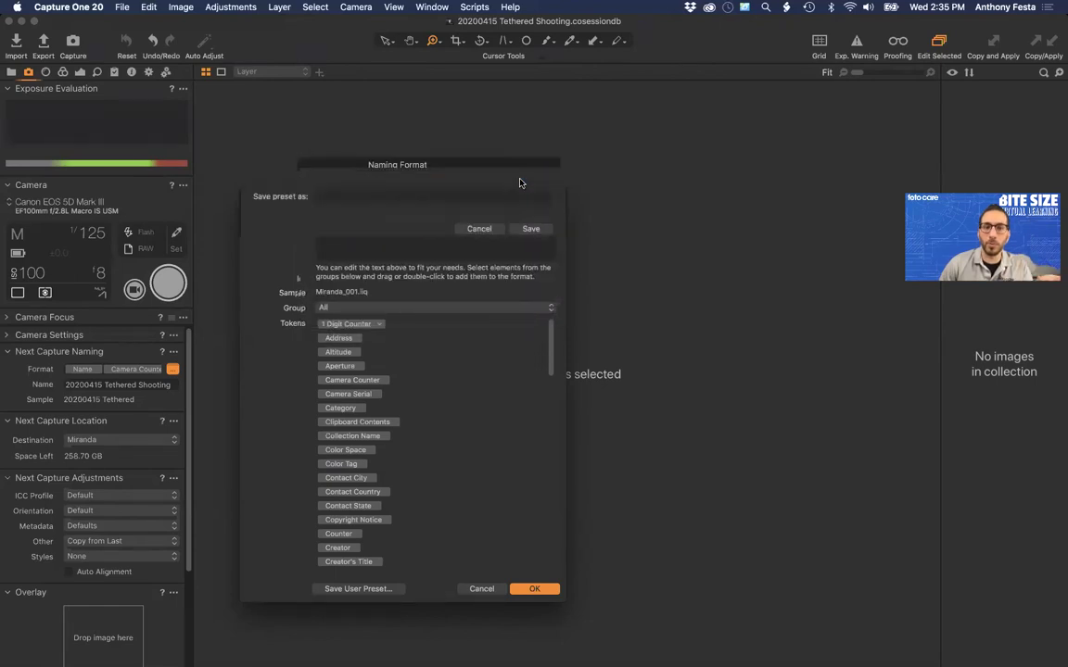
click(479, 245)
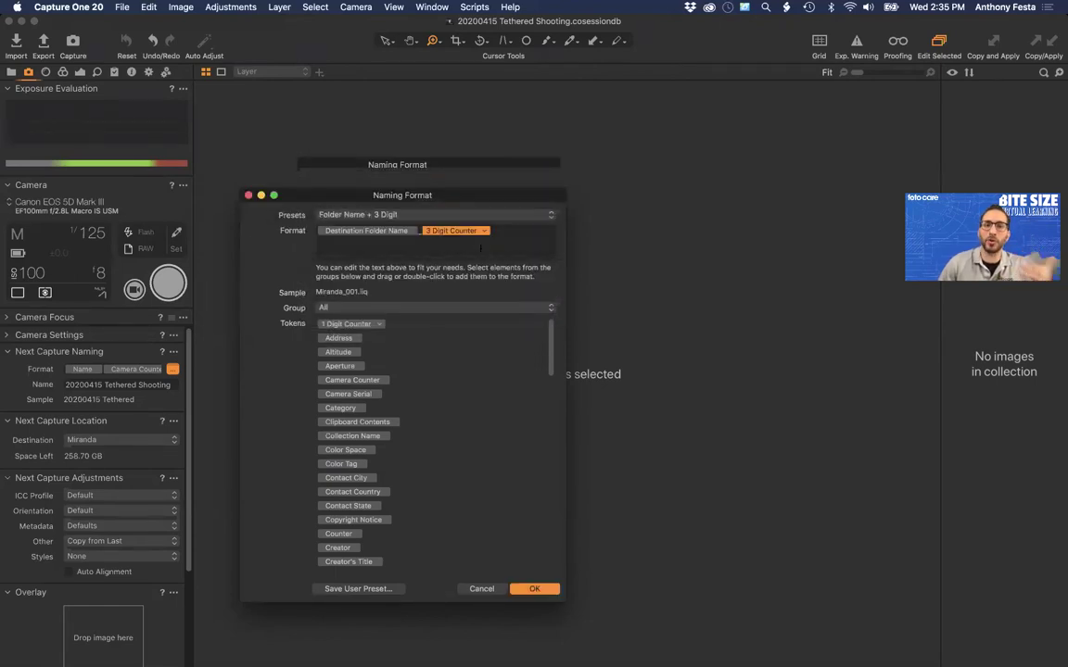
Accept the new naming format, select the Miranda session favorite in the library, and return to the capture tools
click(541, 588)
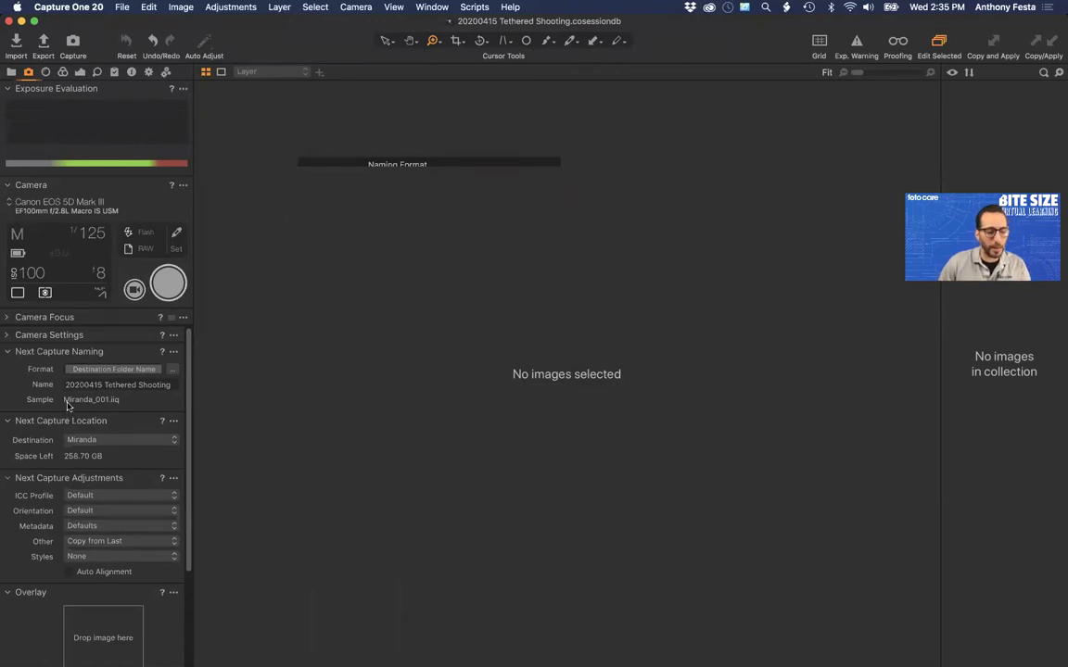
key(super+Tab)
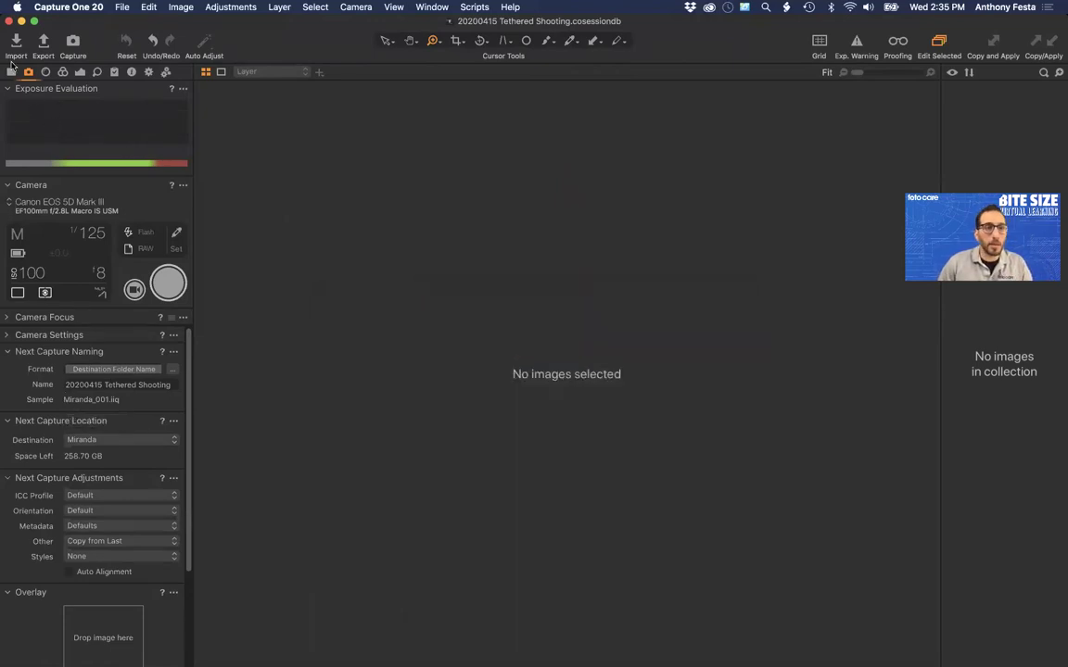
click(11, 69)
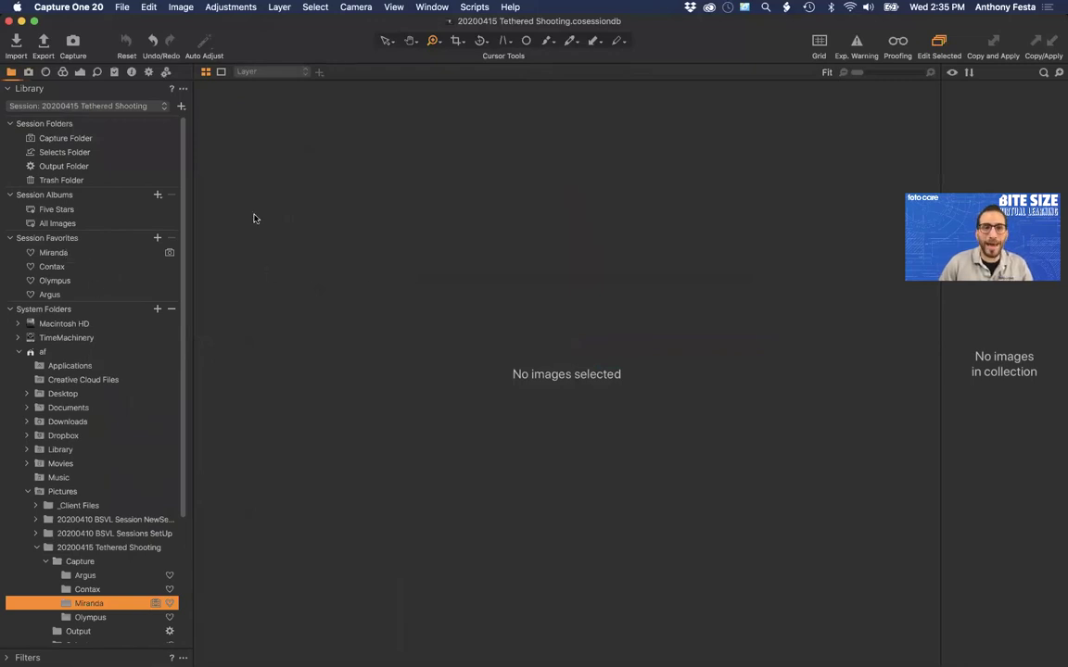
click(115, 253)
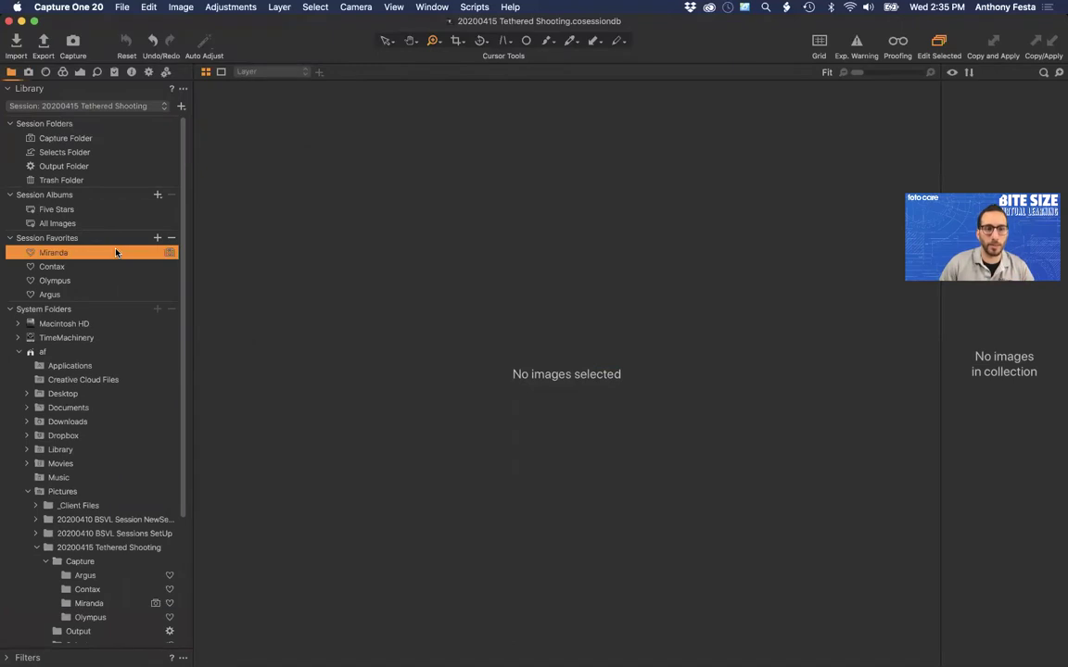
click(27, 72)
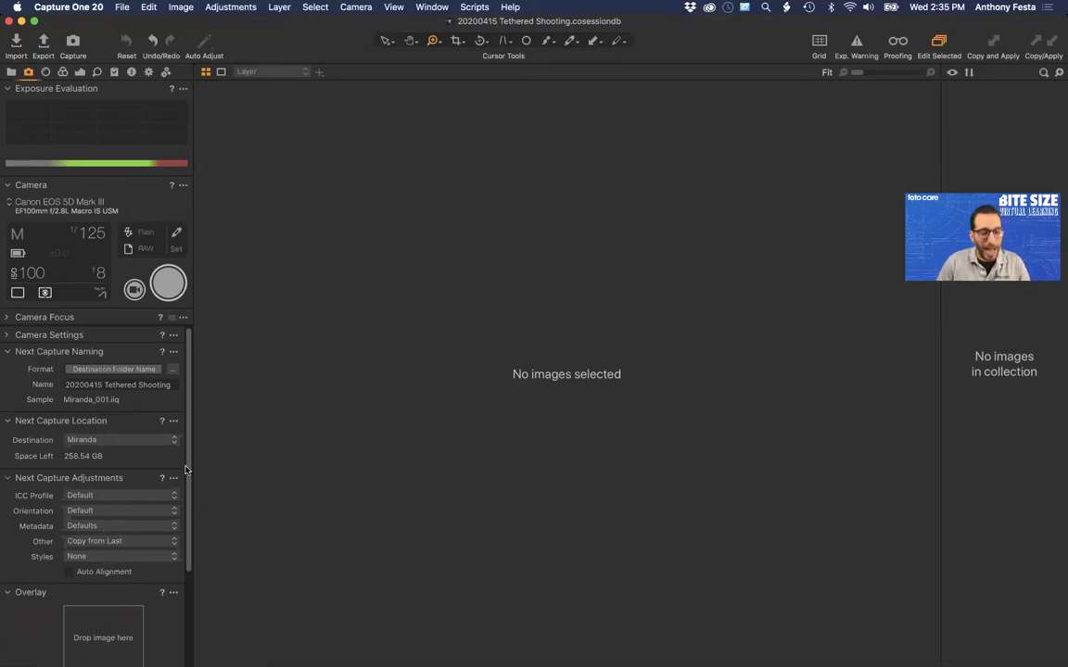
Start Live View of the tethered camera, show its camera controls, and raise the ISO to 640 to brighten the preview
click(135, 292)
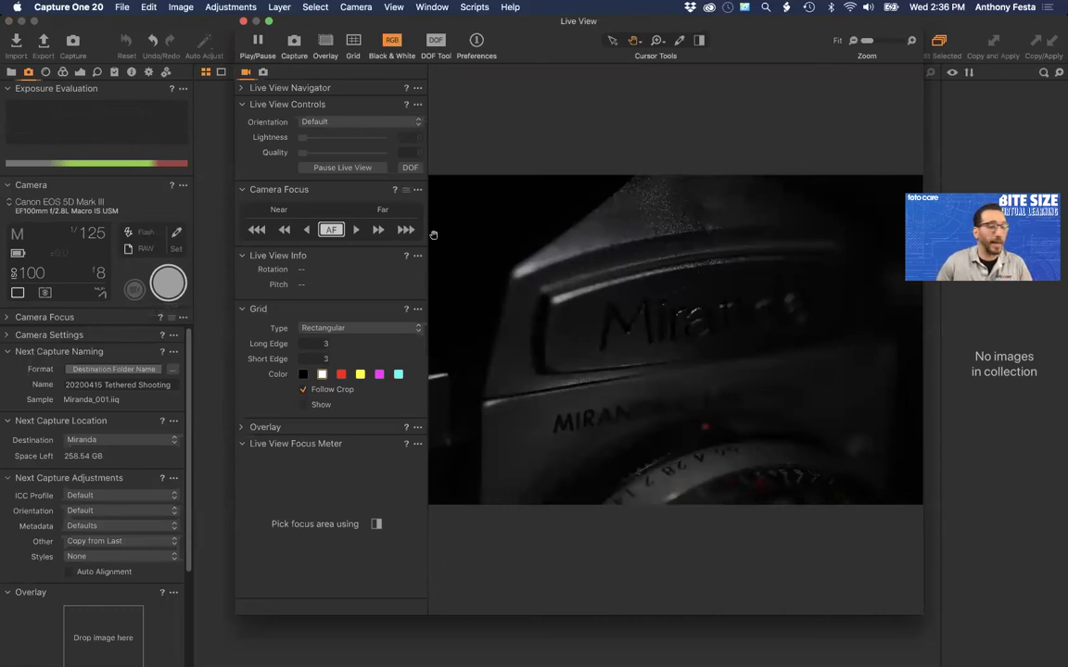
click(262, 73)
click(246, 174)
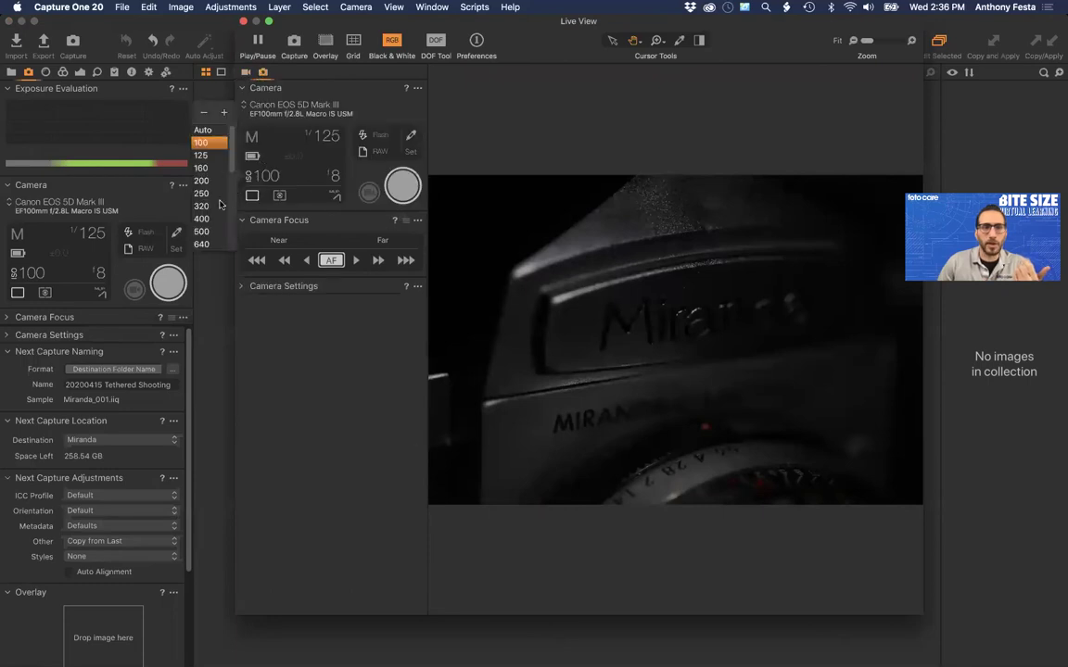
click(209, 244)
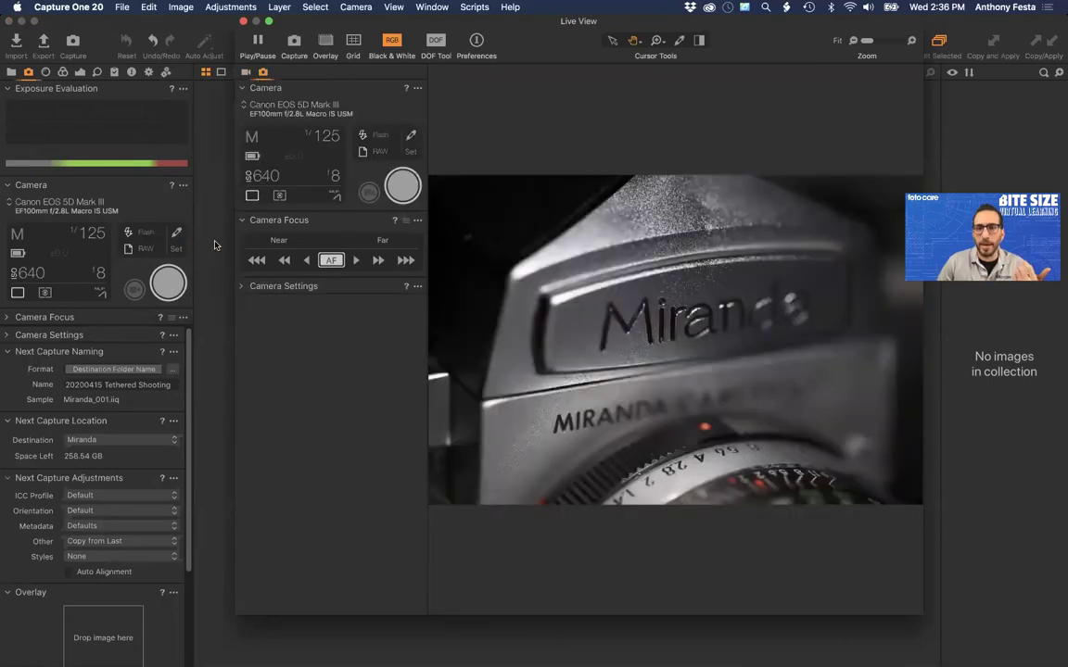
Place a Live View Focus Meter area over the "M" of the Miranda nameplate
click(245, 72)
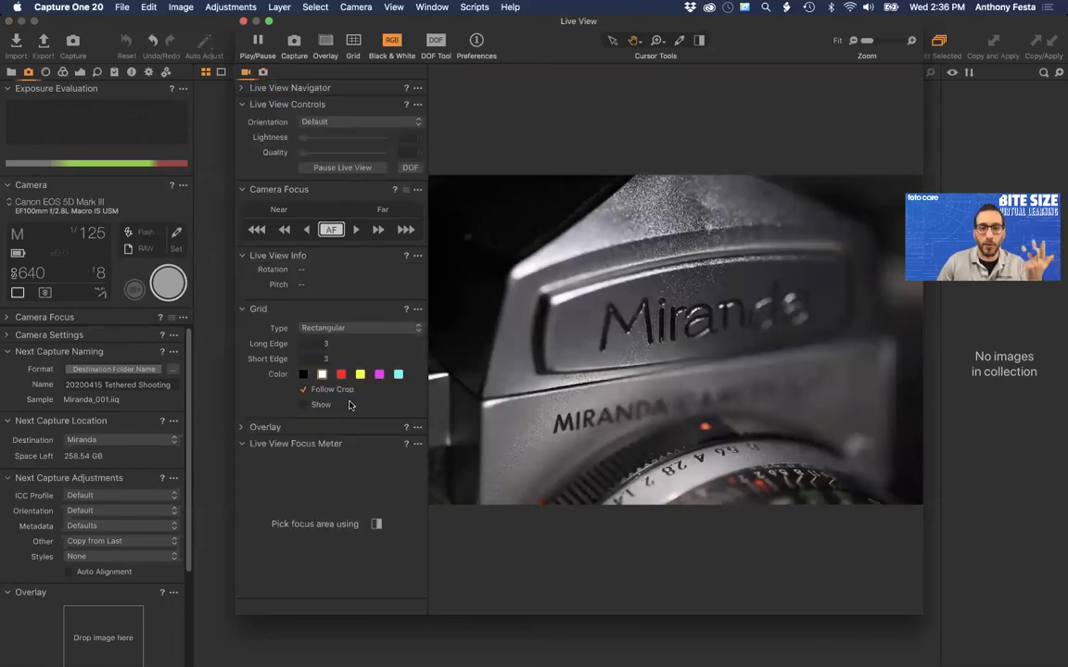
click(376, 525)
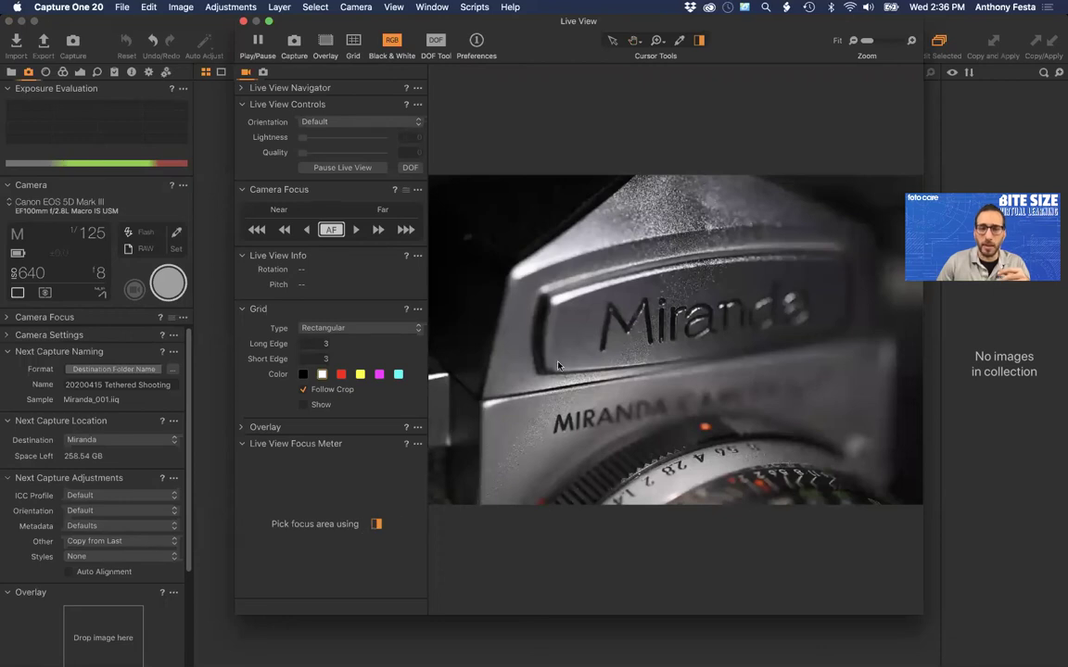
click(623, 328)
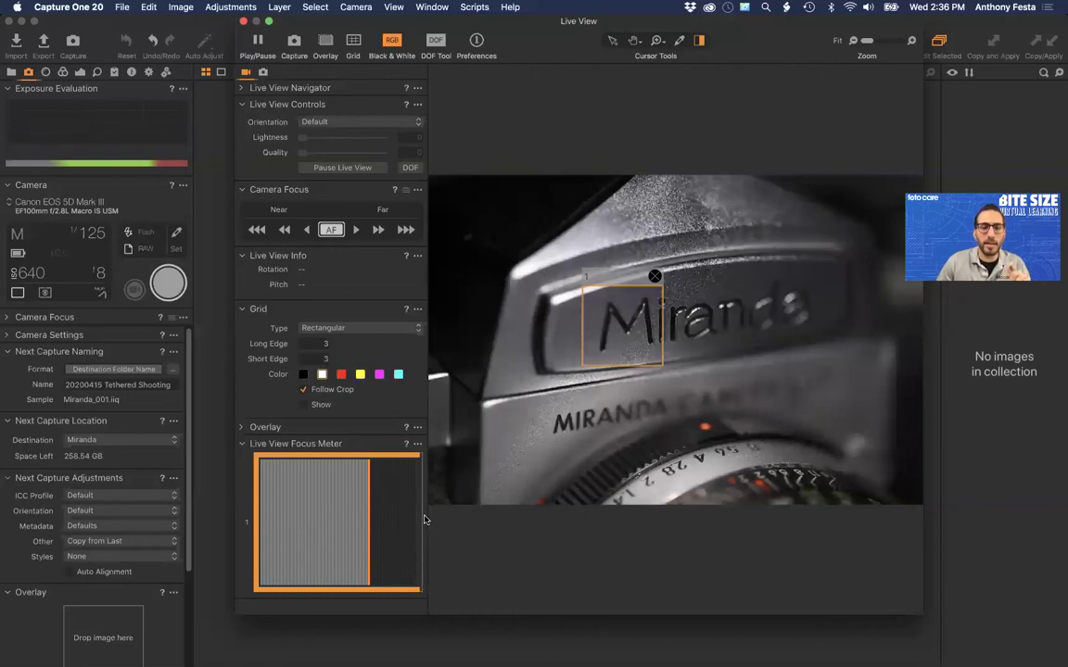
Shift the camera focus farther away, and bring it back nearer in repeated medium steps while watching the focus meter
click(398, 231)
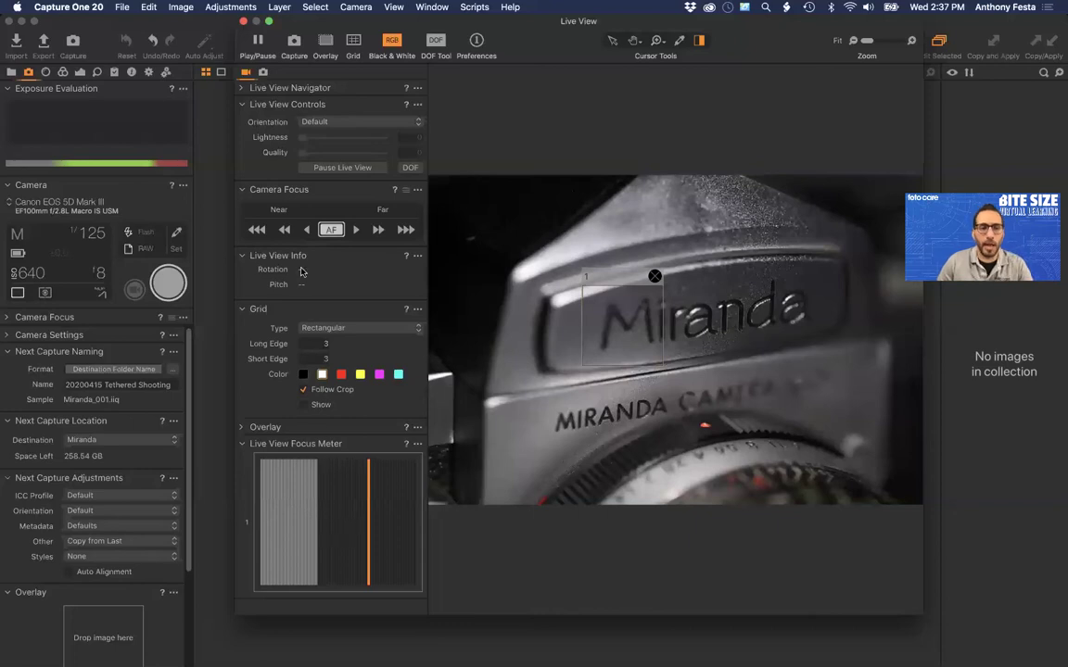
click(285, 231)
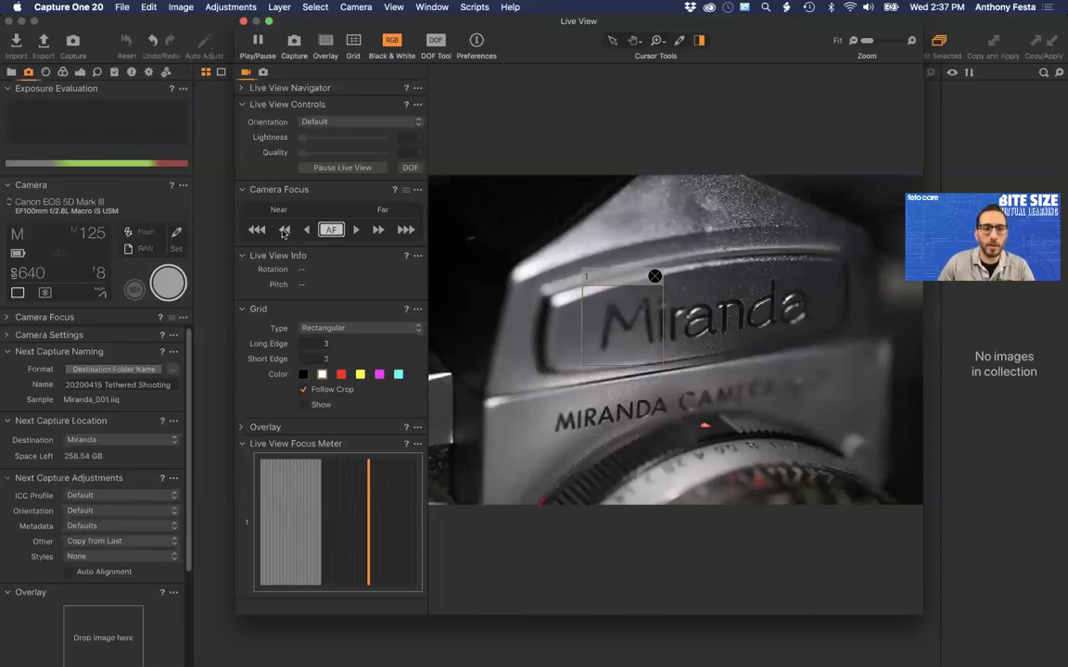
click(285, 231)
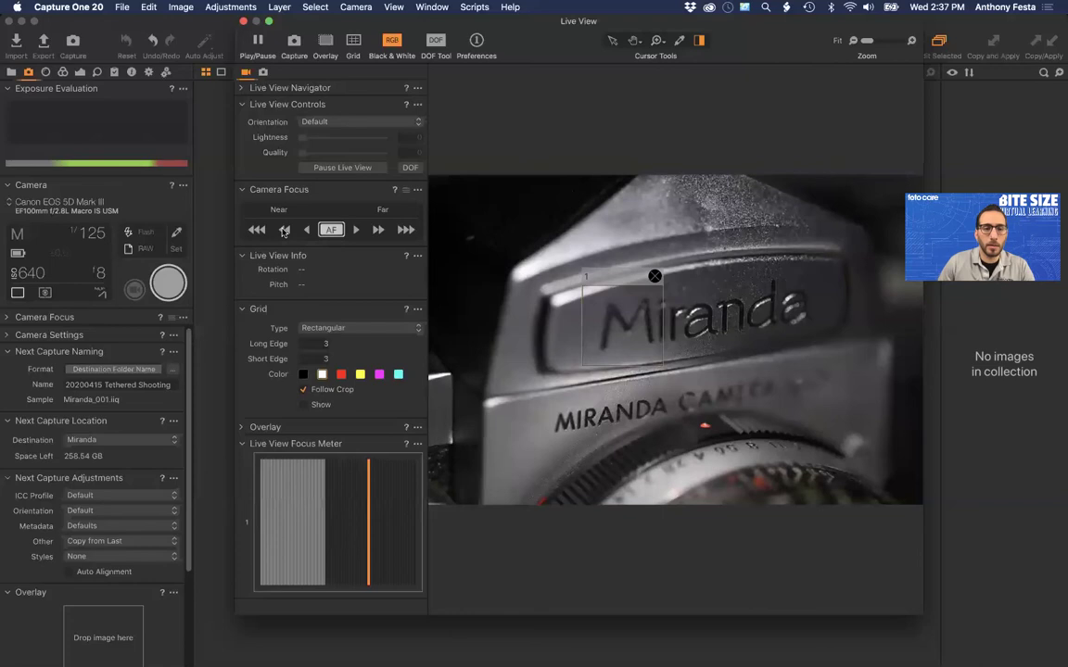
click(284, 231)
click(285, 231)
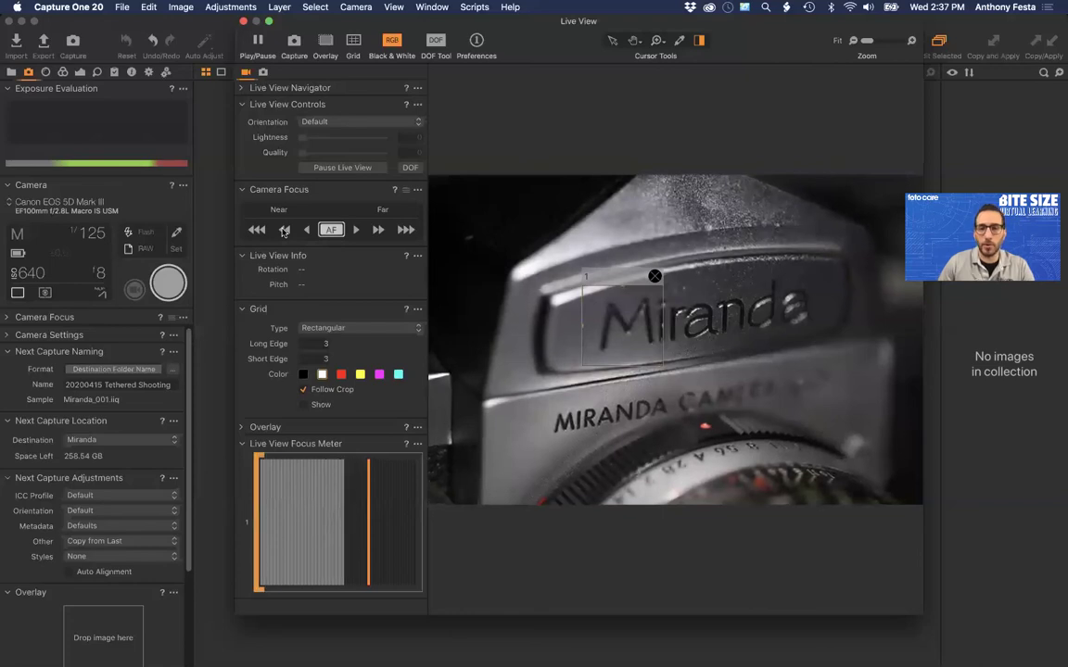
click(285, 231)
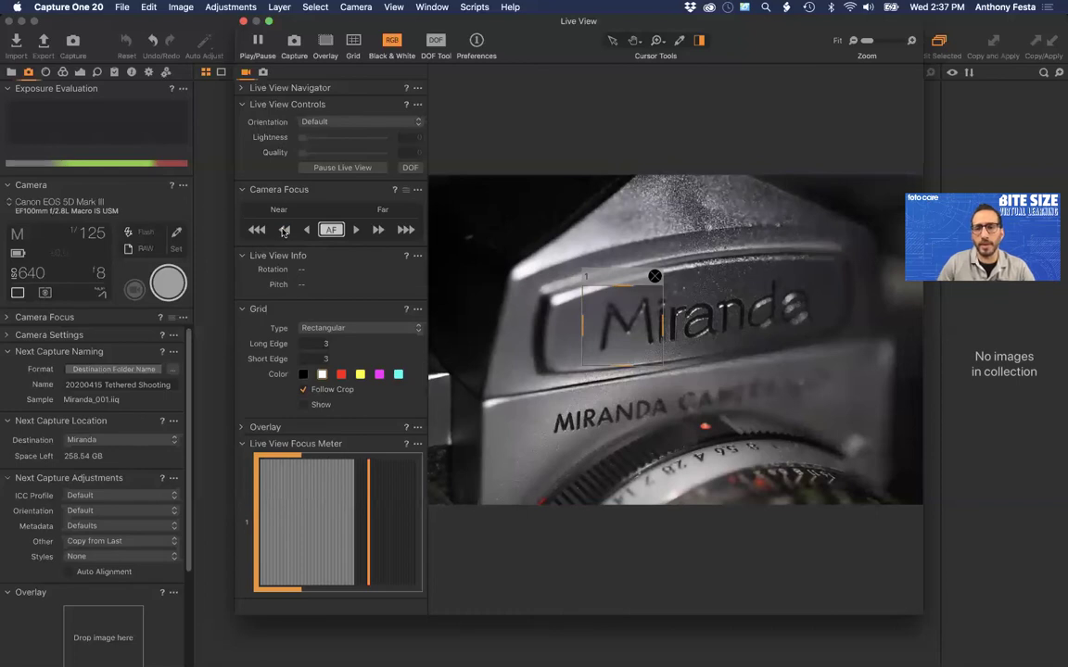
click(285, 231)
click(284, 231)
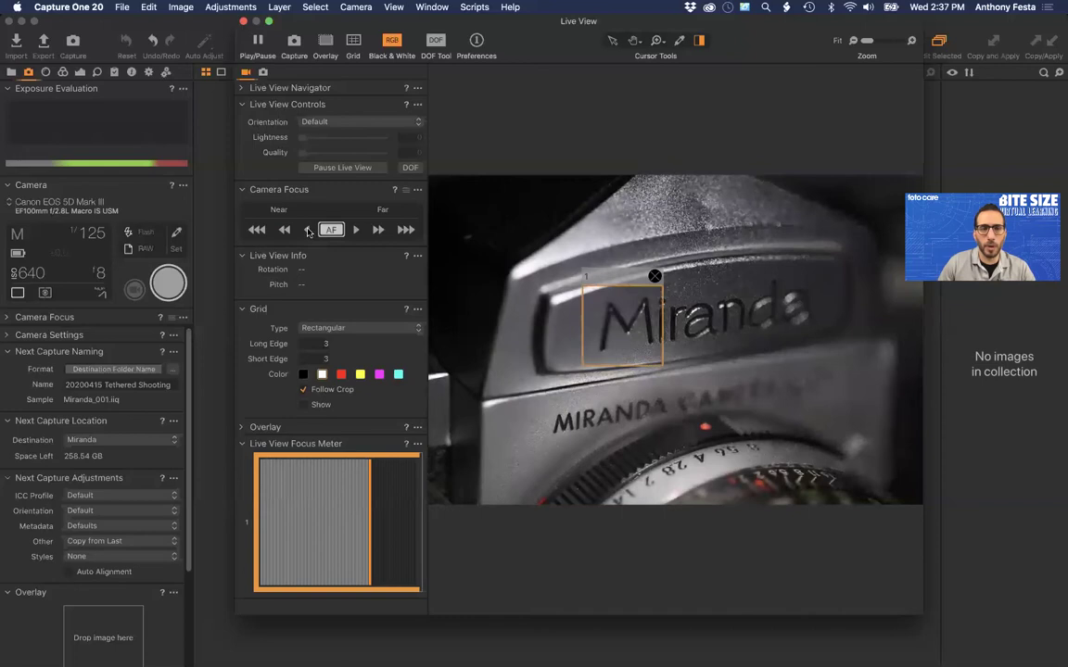
Fine-tune the focus on the "M" toward near in the smallest increments
click(306, 233)
click(307, 232)
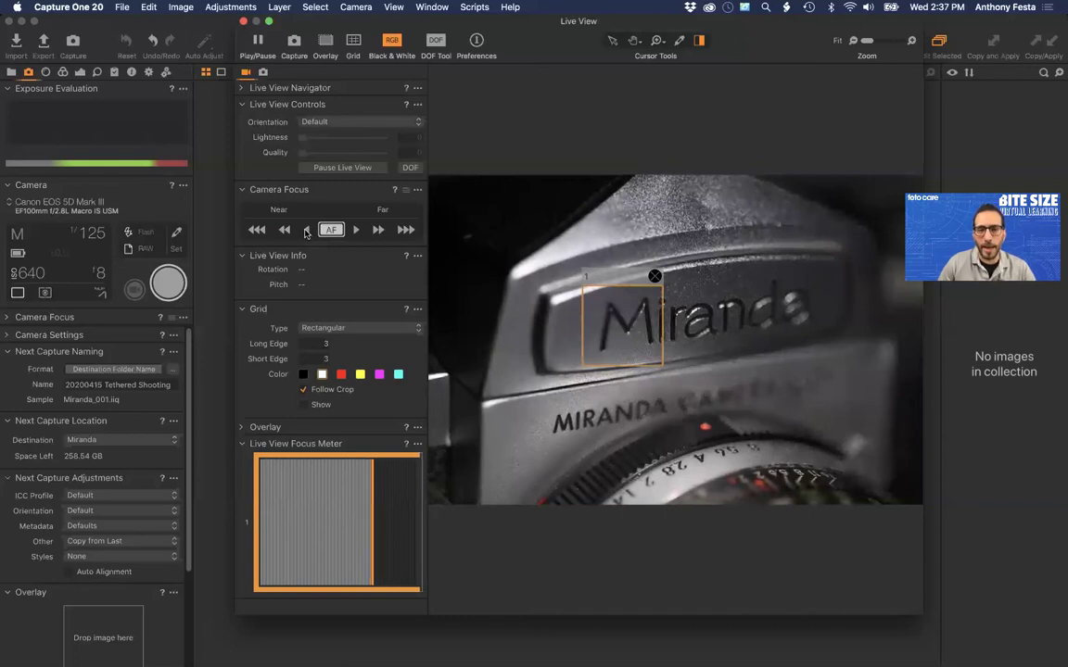
click(307, 232)
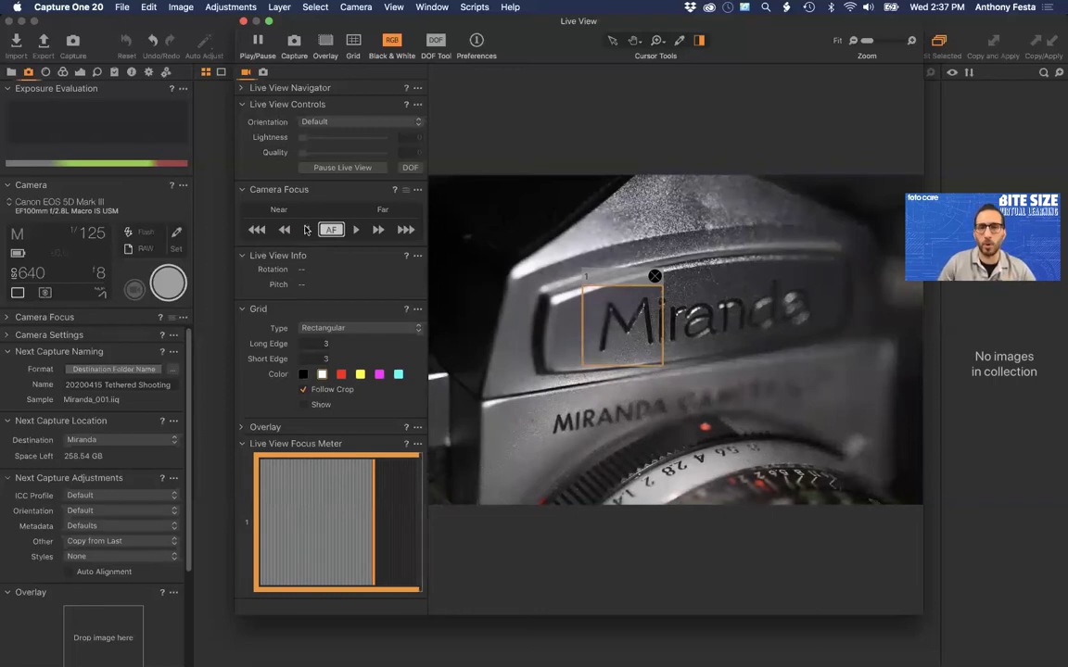
click(306, 229)
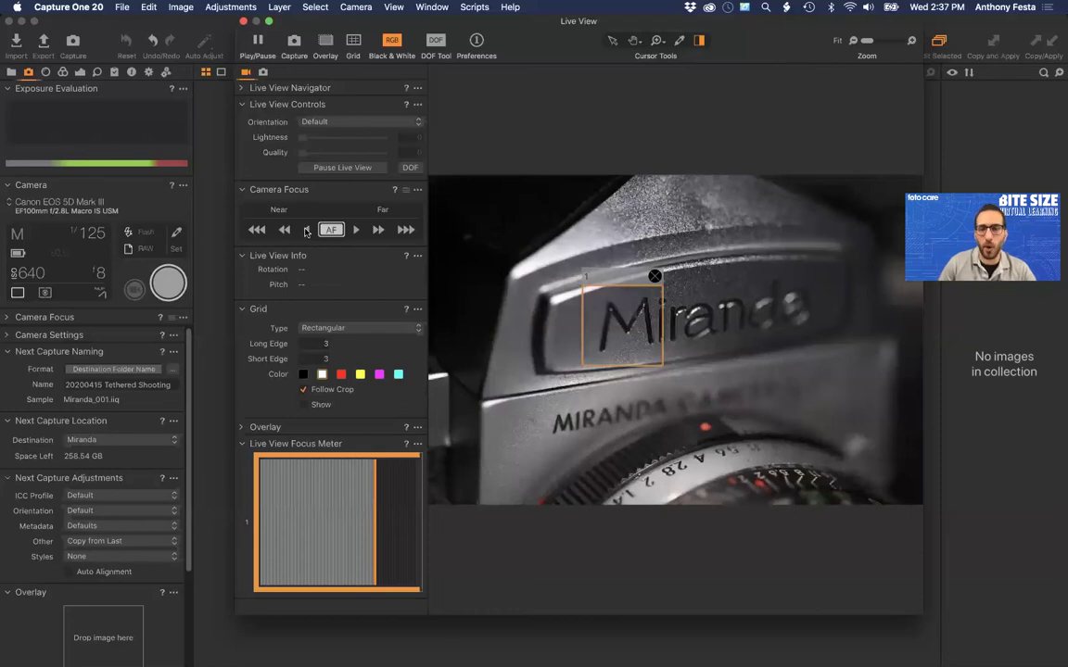
Preview the depth of field and the grid in Live View, leaving both switched off
click(408, 168)
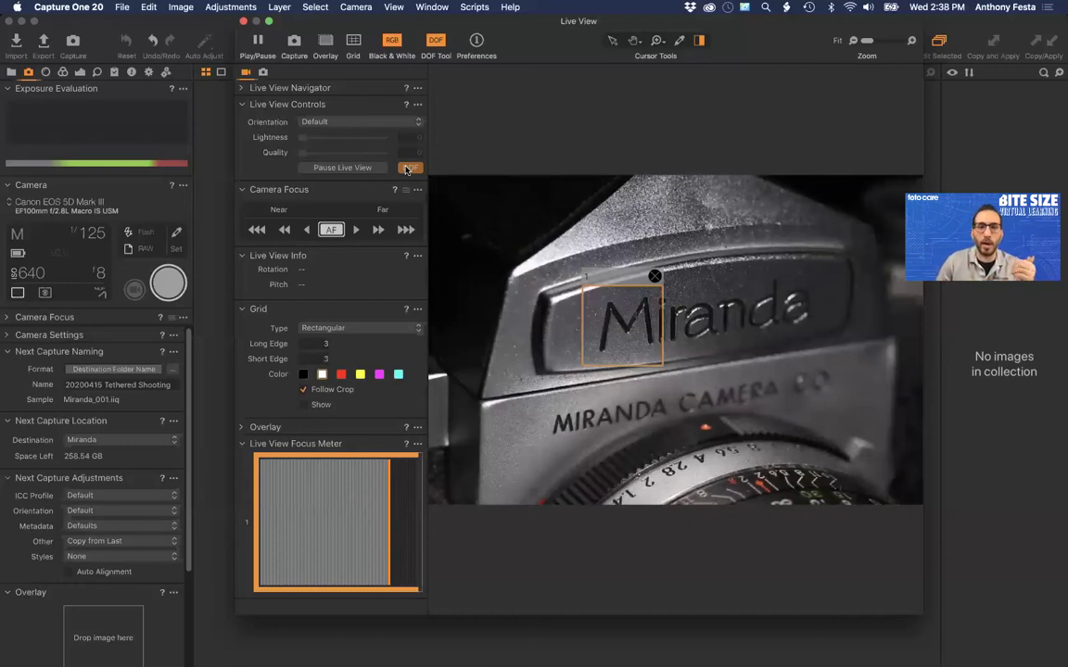
click(406, 170)
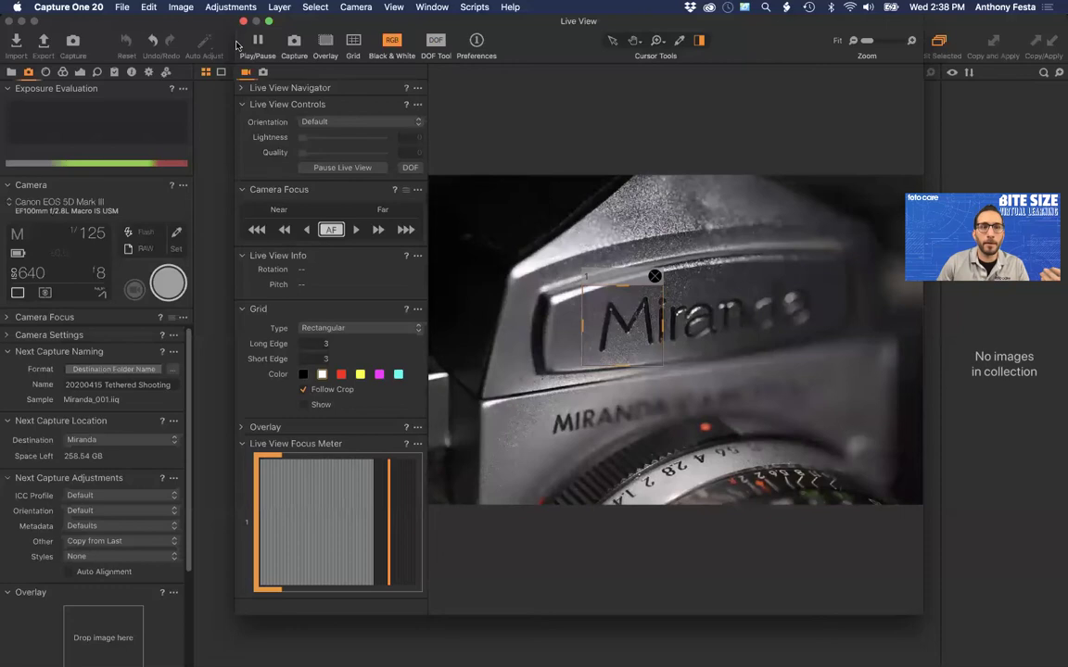
drag(236, 45, 234, 94)
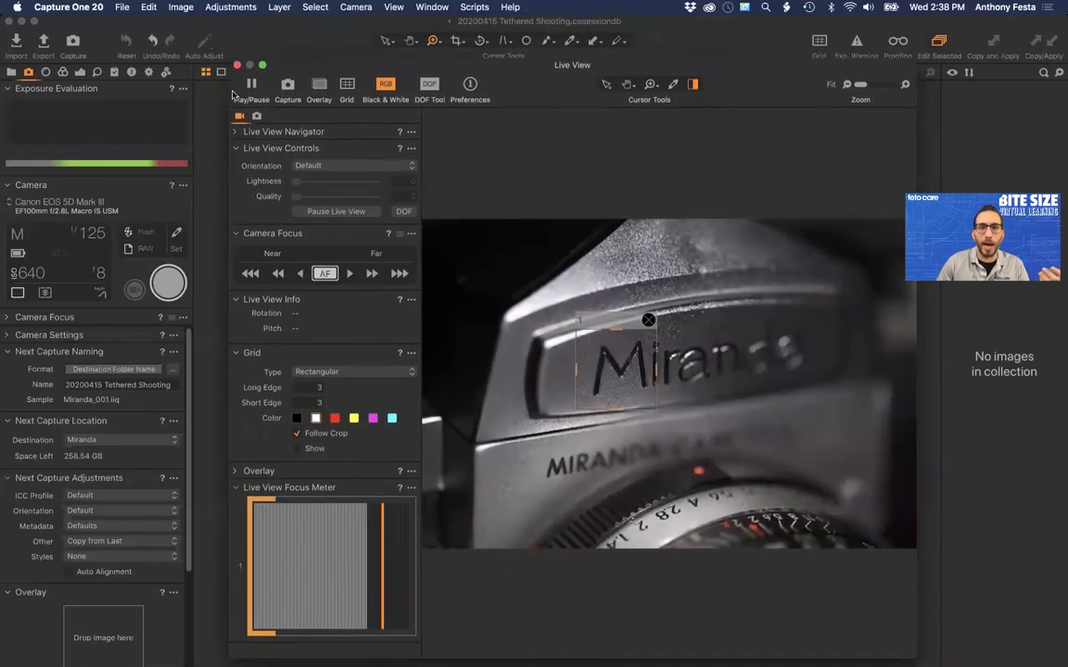
click(347, 90)
click(348, 92)
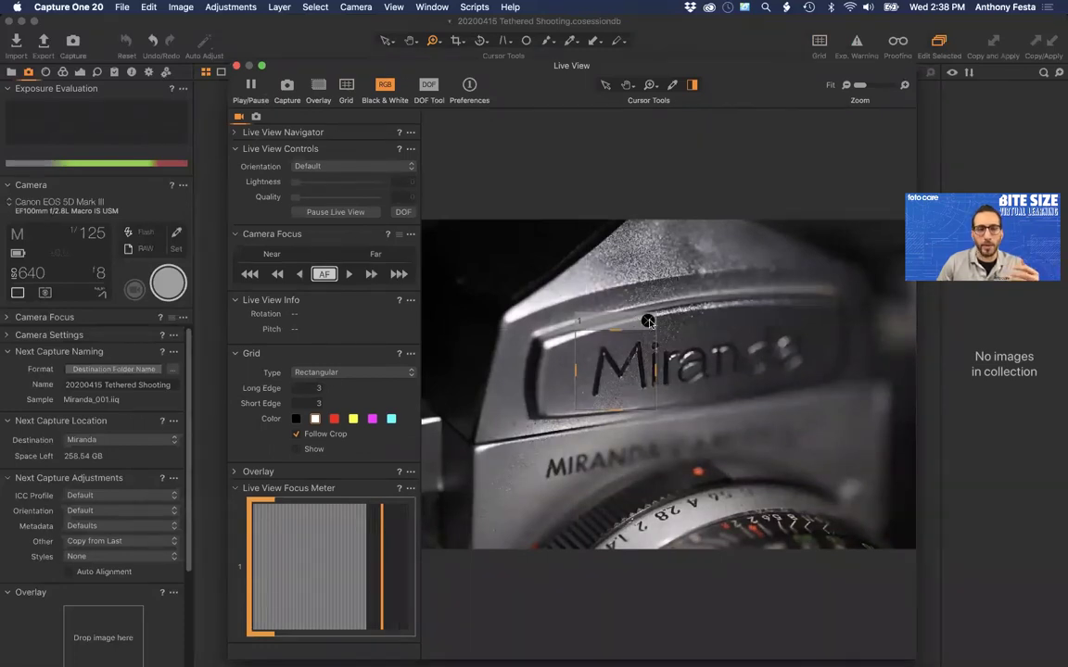
Remove the focus meter area from the nameplate, pause the live feed, and close Live View
click(649, 322)
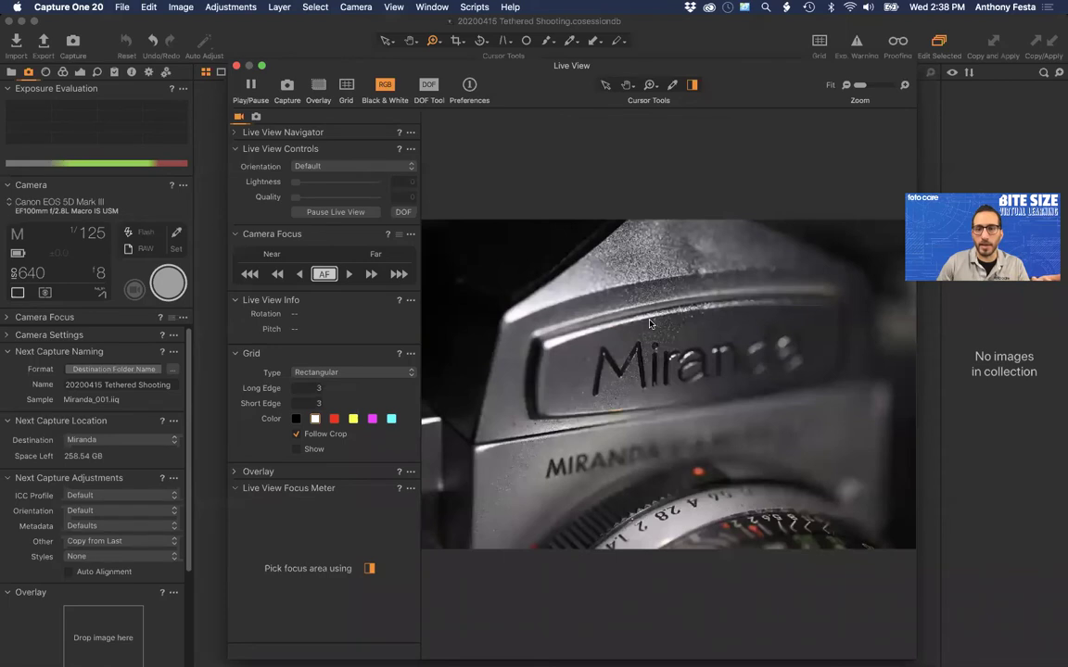
click(249, 86)
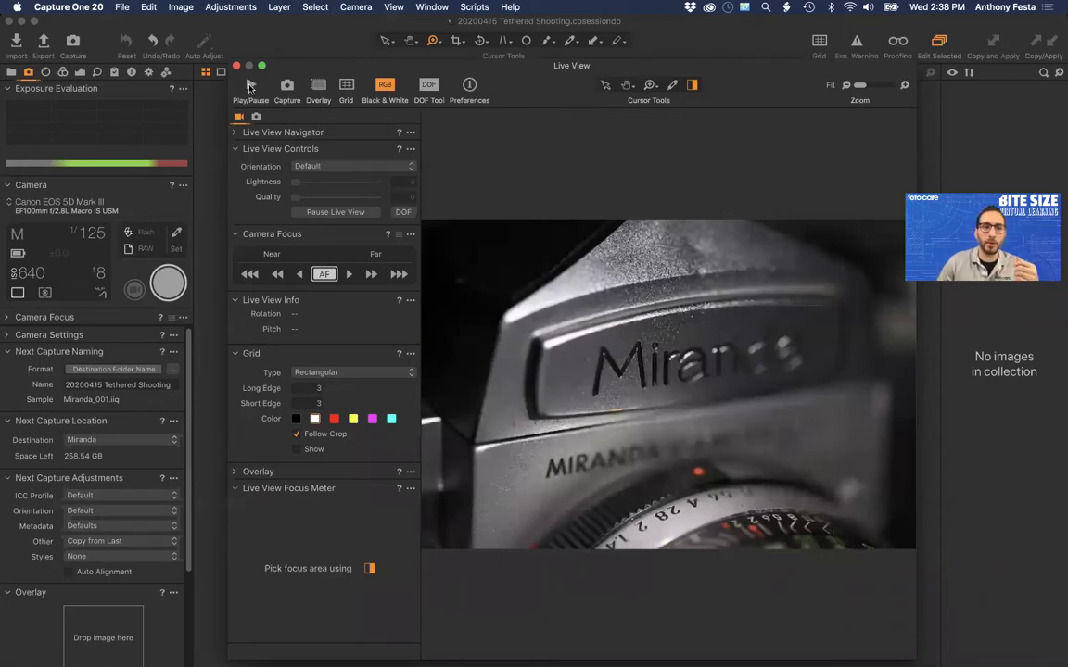
click(237, 66)
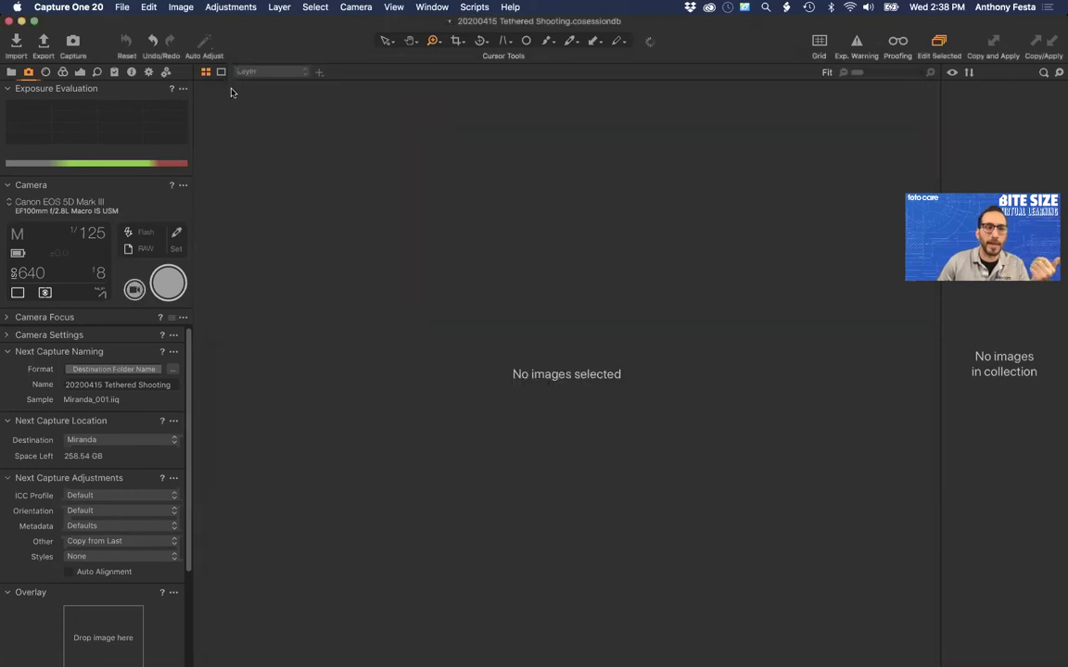
Set the camera's ISO to 100 for the actual captures
click(34, 275)
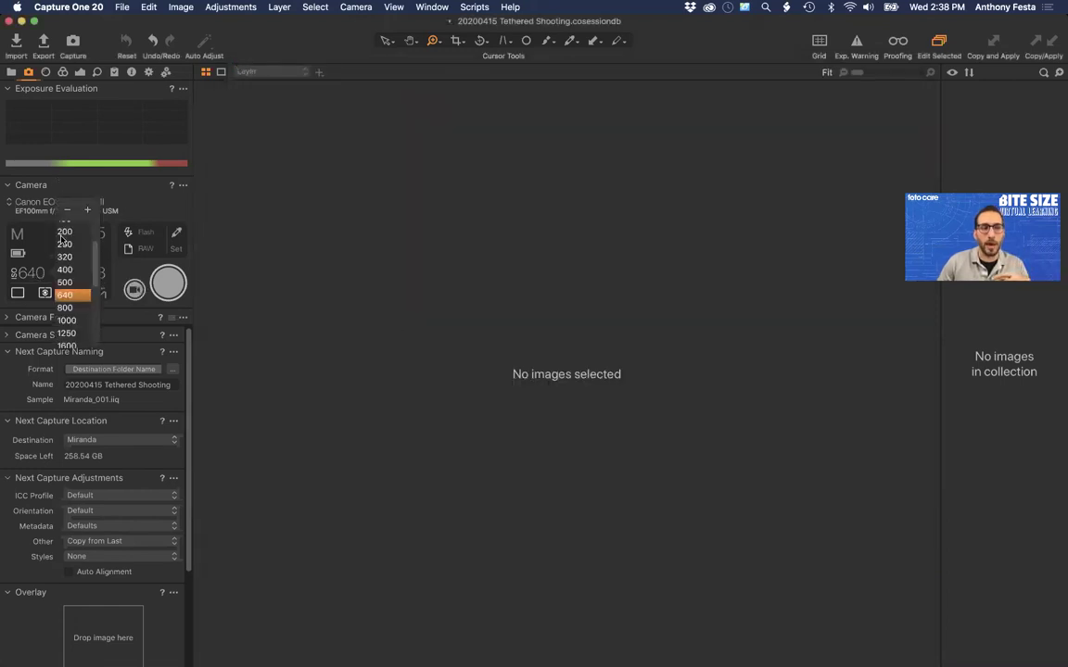
scroll(61, 232, up, 1)
scroll(61, 232, up, 2)
click(61, 178)
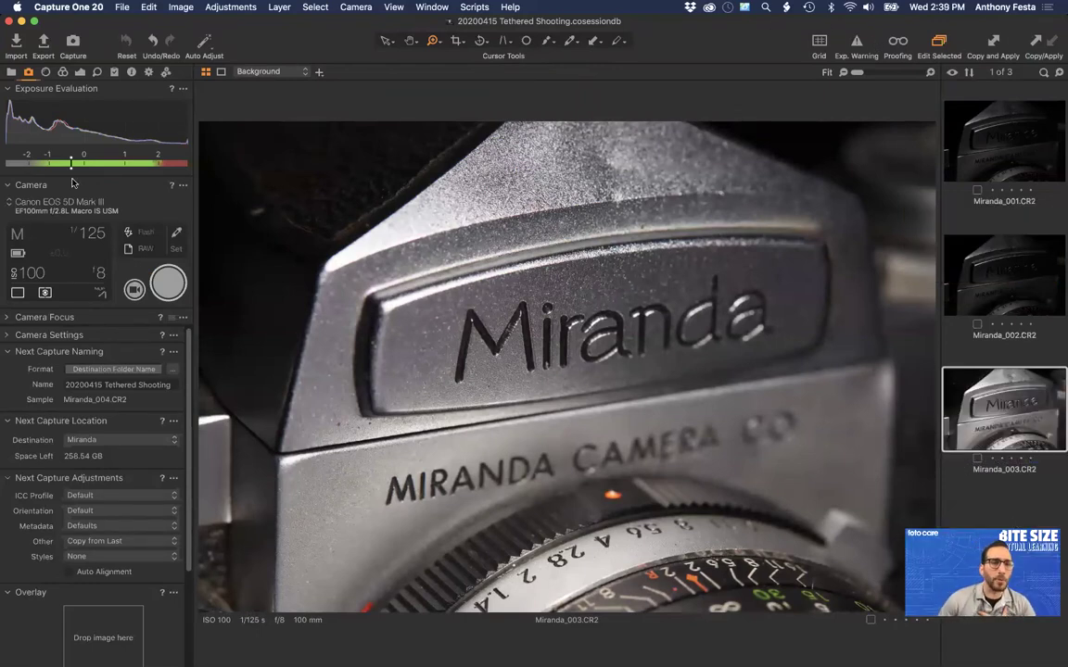
Show the exposure warning on Miranda_003.CR2 and disable the shadow warning in the exposure preferences
click(858, 43)
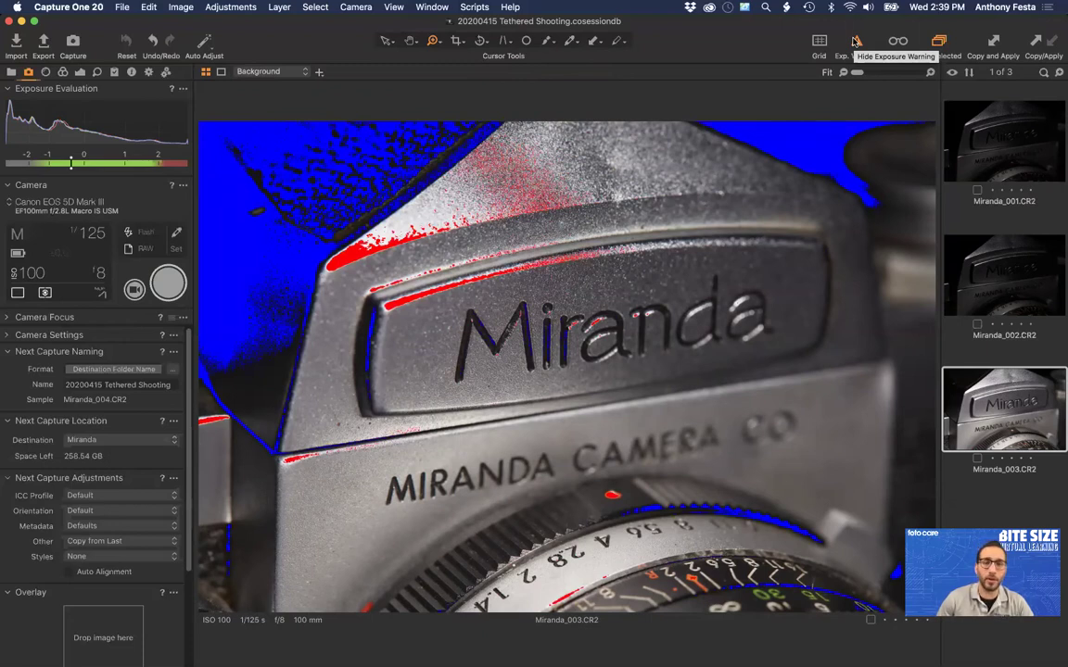
click(91, 7)
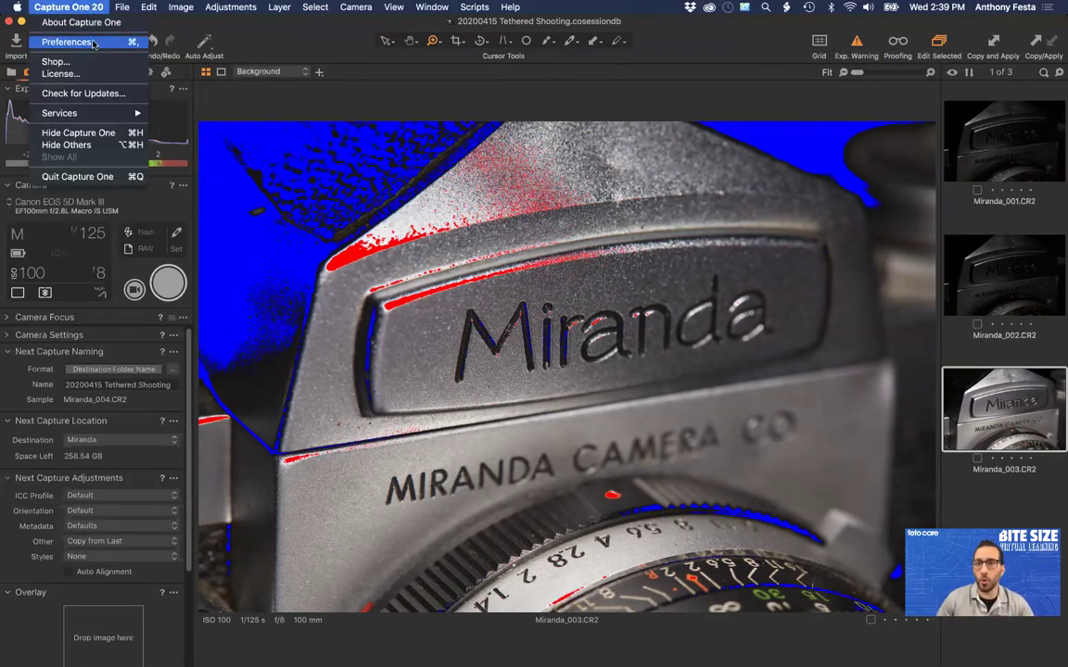
click(94, 43)
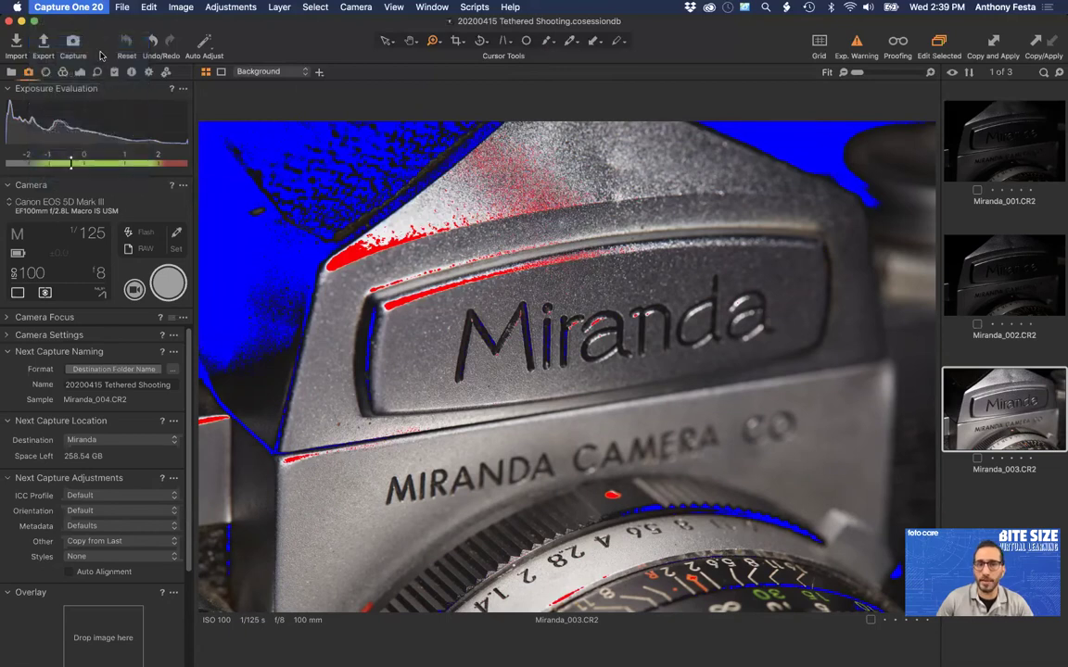
click(570, 173)
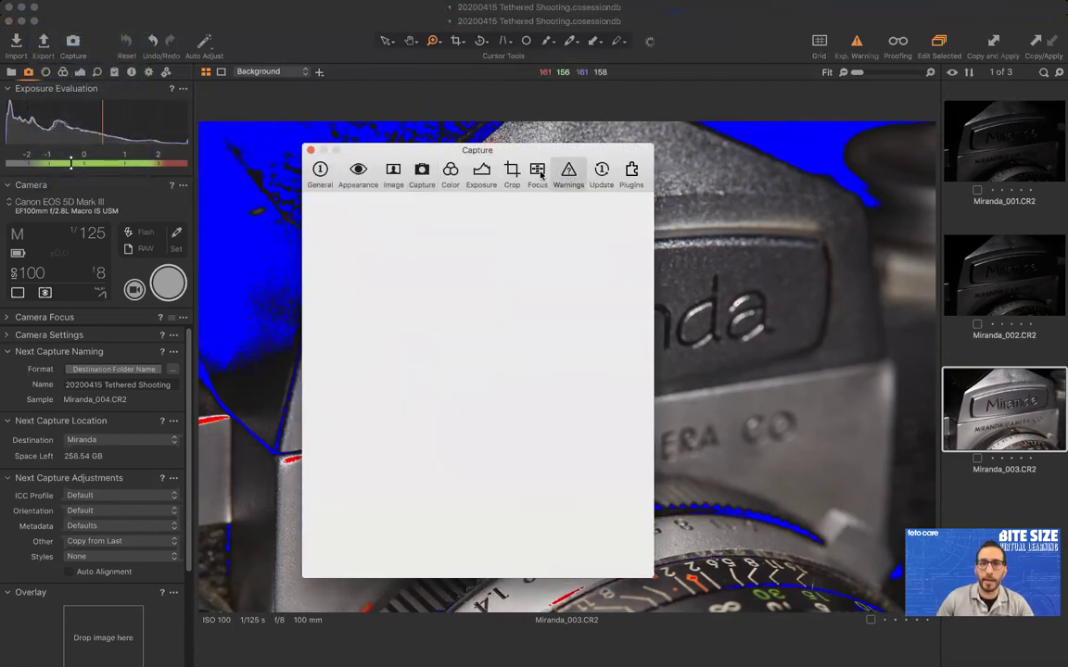
click(488, 171)
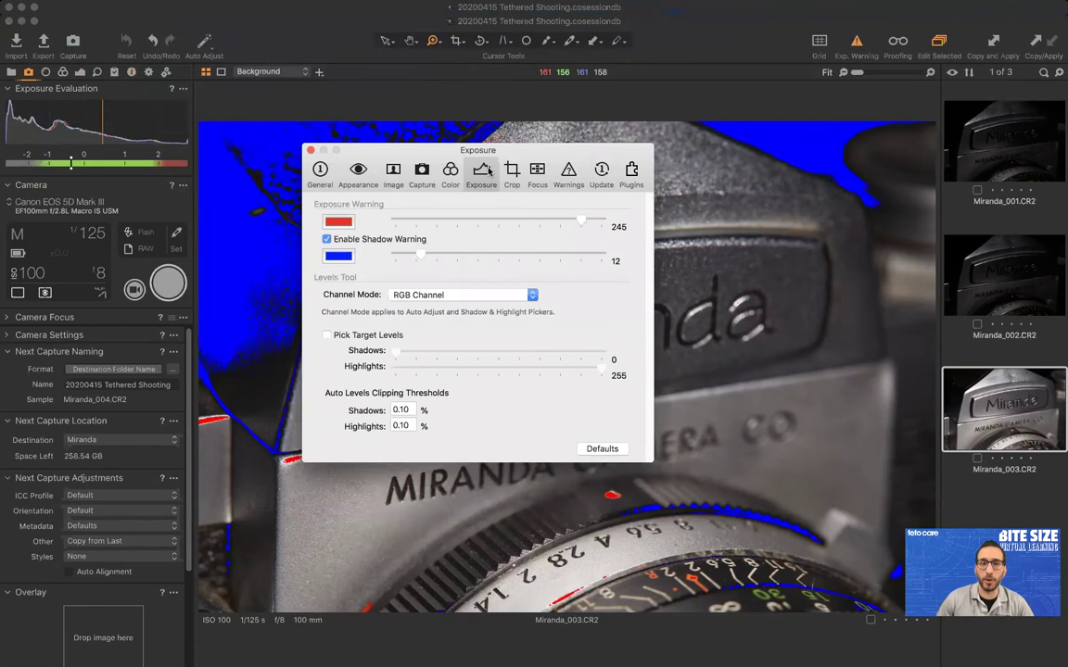
click(353, 240)
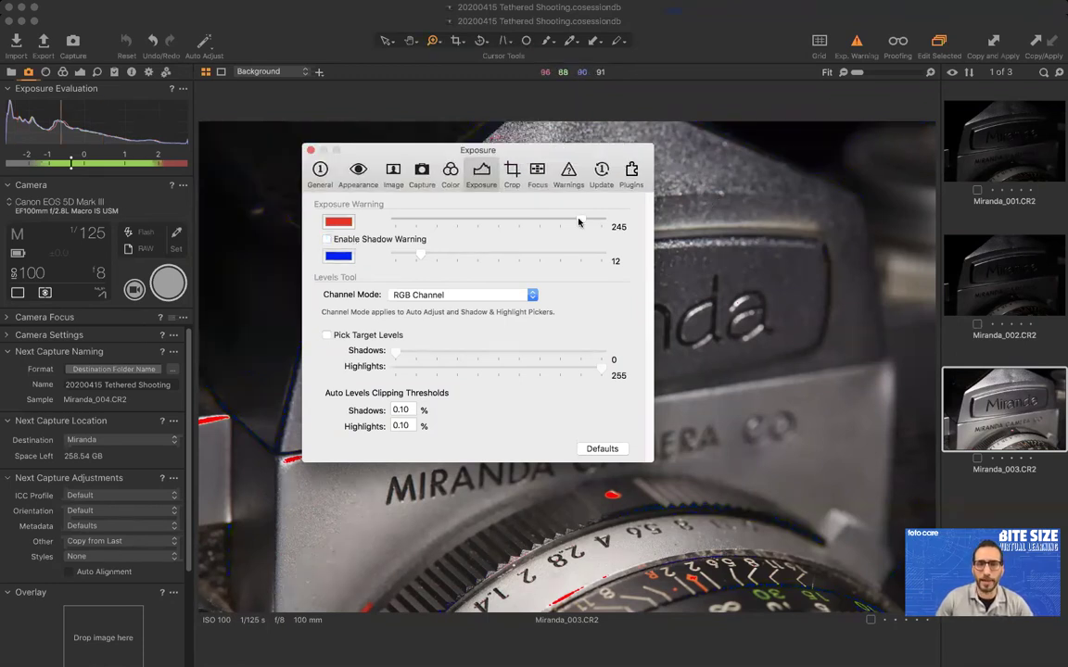
Enable the shadow warning and try other highlight and shadow warning thresholds, ending at 245 for highlights and 12 for shadows
mouse_move(580, 222)
mouse_down()
mouse_move(600, 219)
mouse_move(587, 211)
mouse_up()
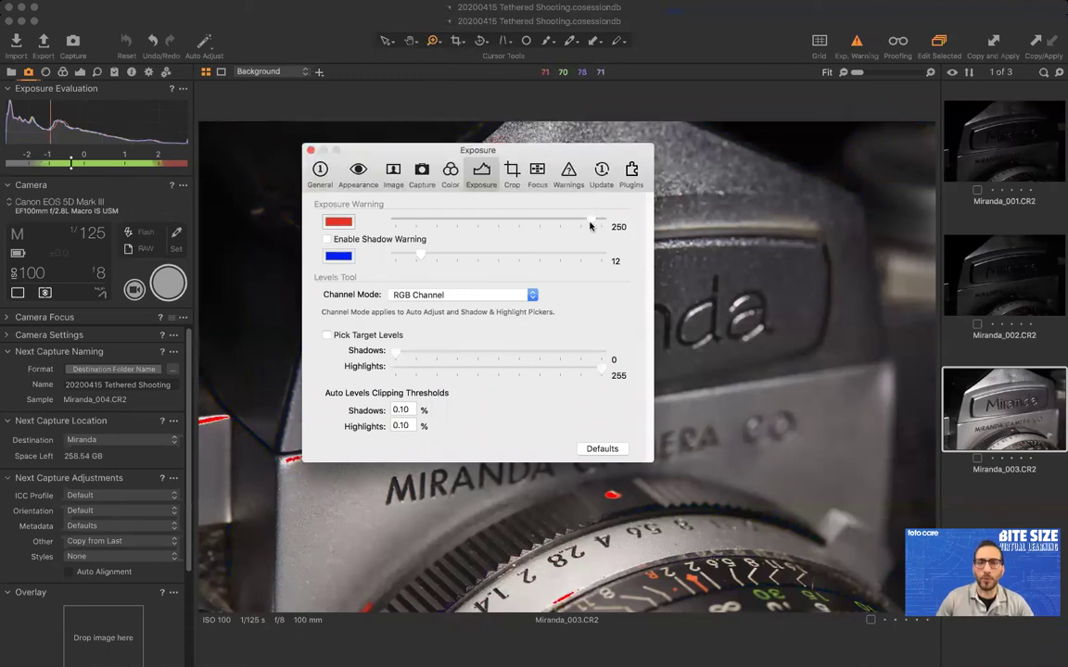
drag(590, 226, 581, 224)
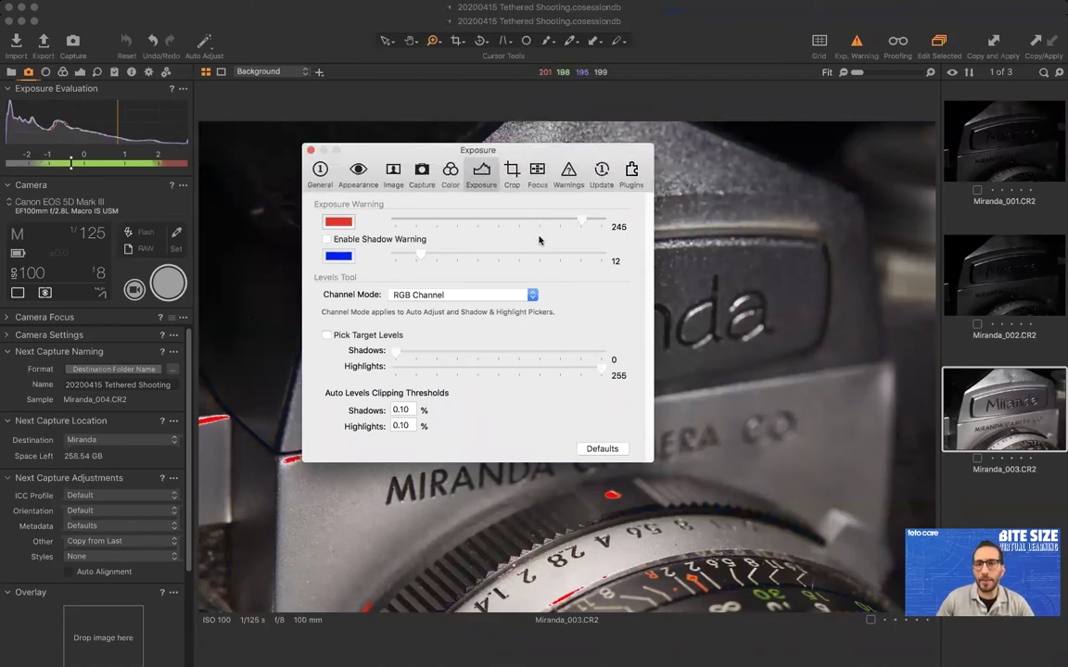
click(356, 239)
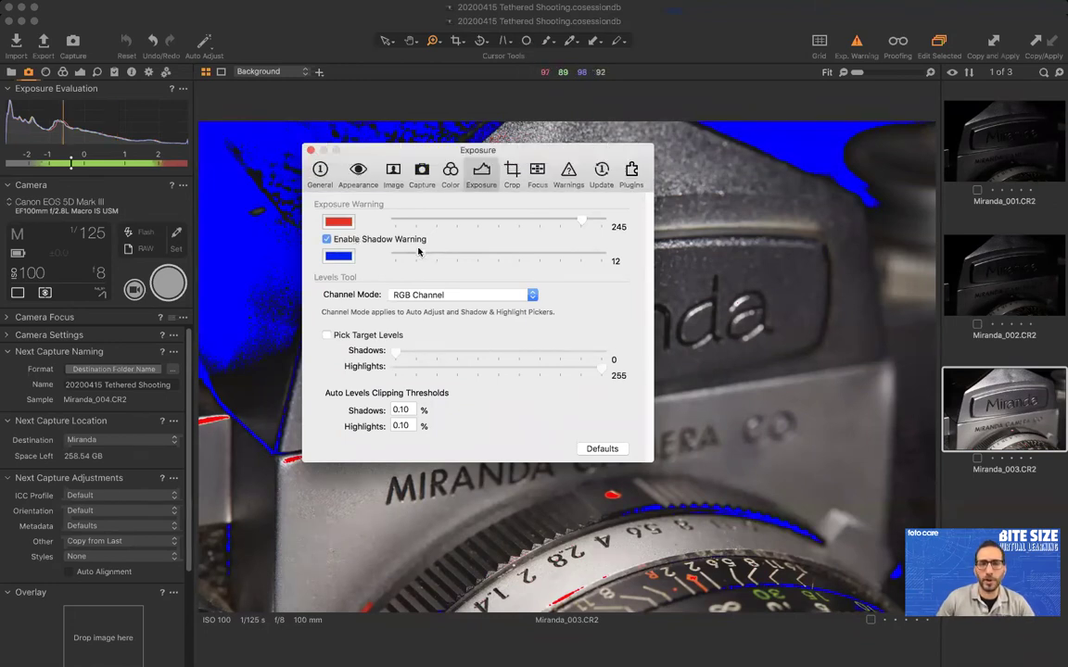
drag(418, 256, 397, 256)
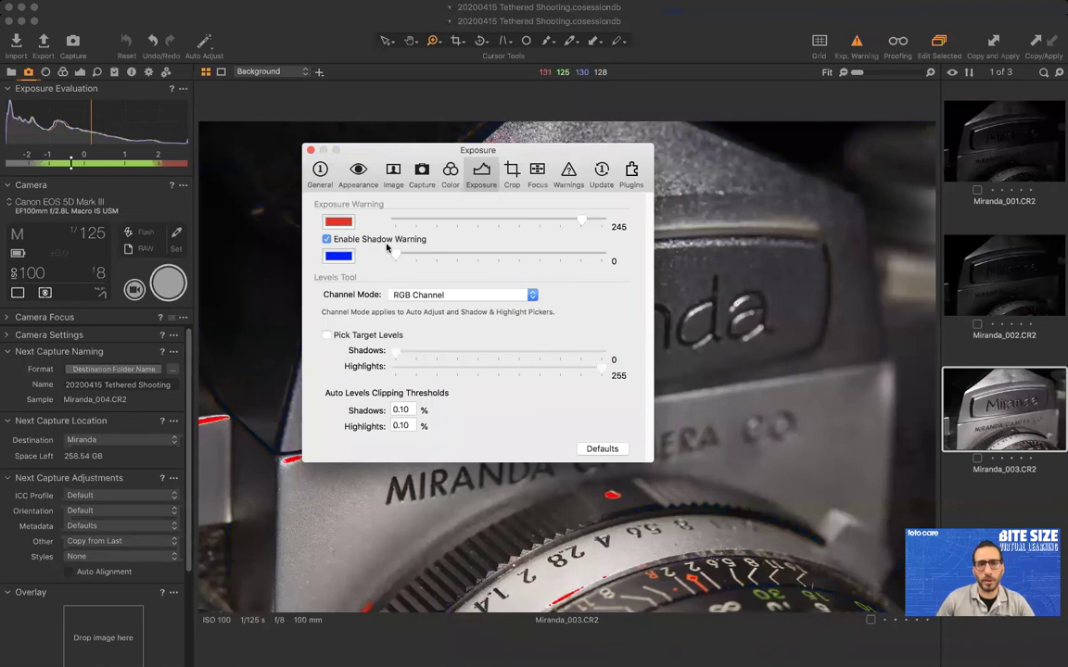
drag(396, 256, 417, 255)
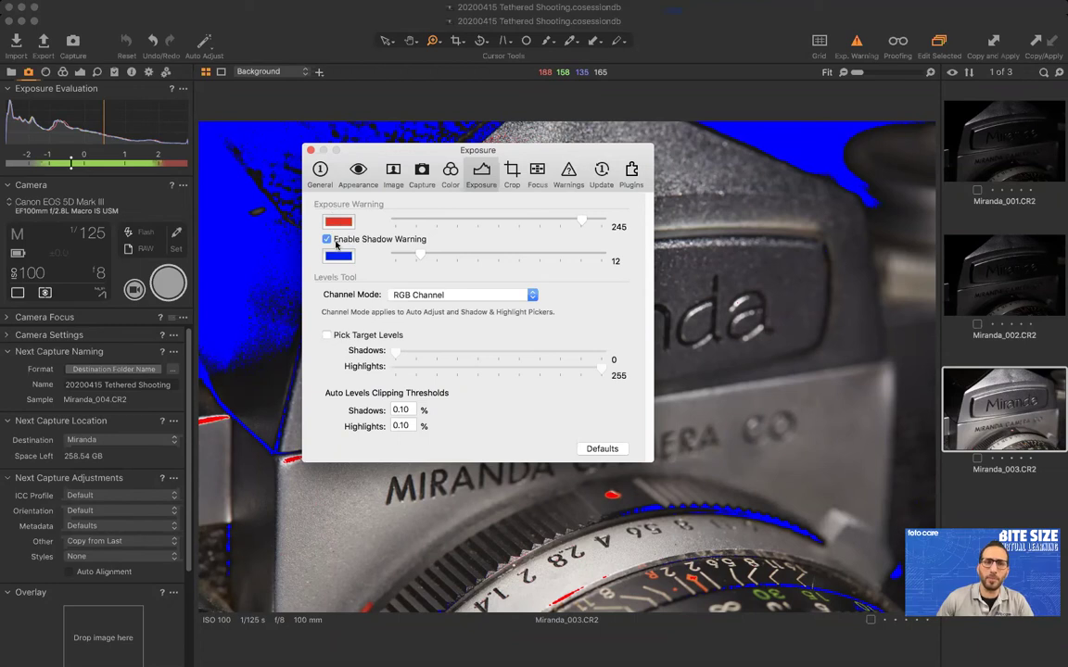
View the color choices for the highlight warning without changing the color, and close the preferences
click(339, 222)
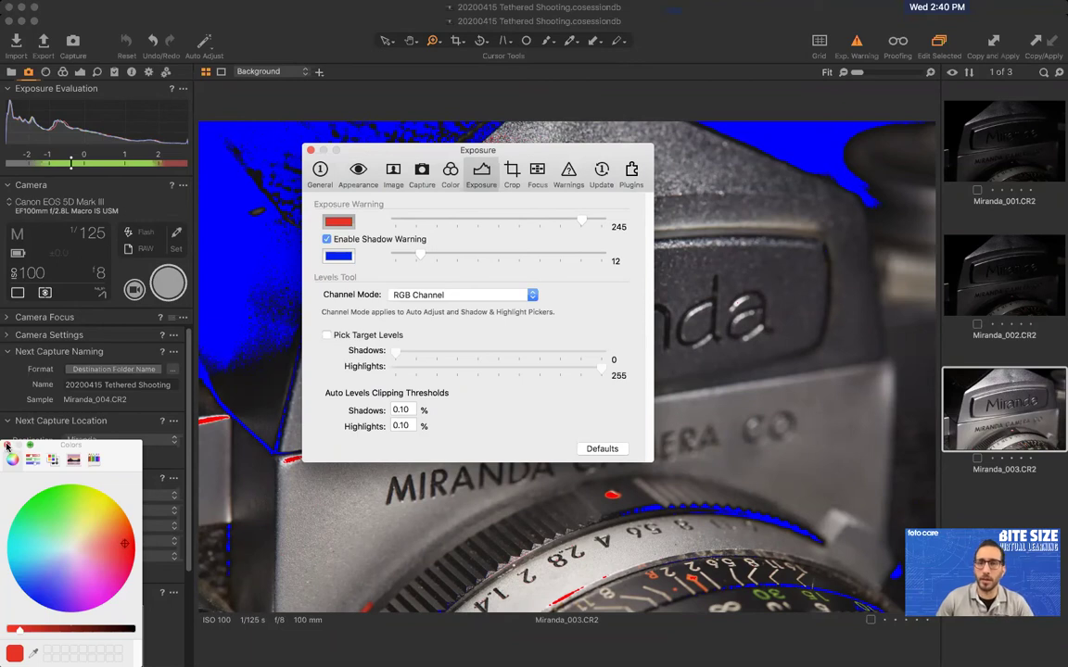
click(8, 445)
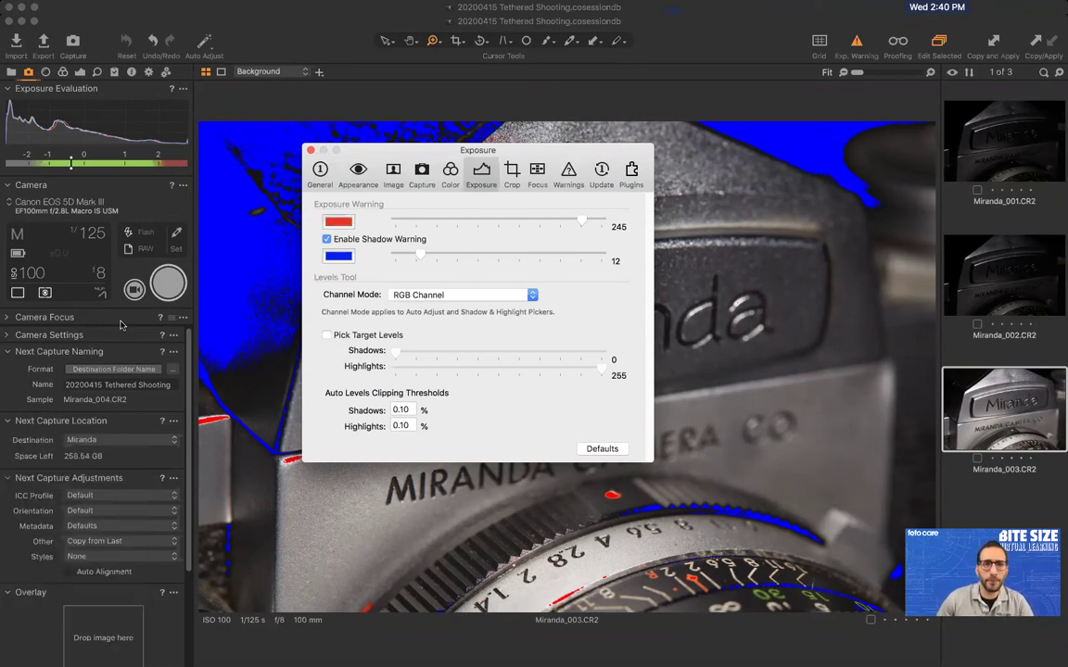
click(311, 150)
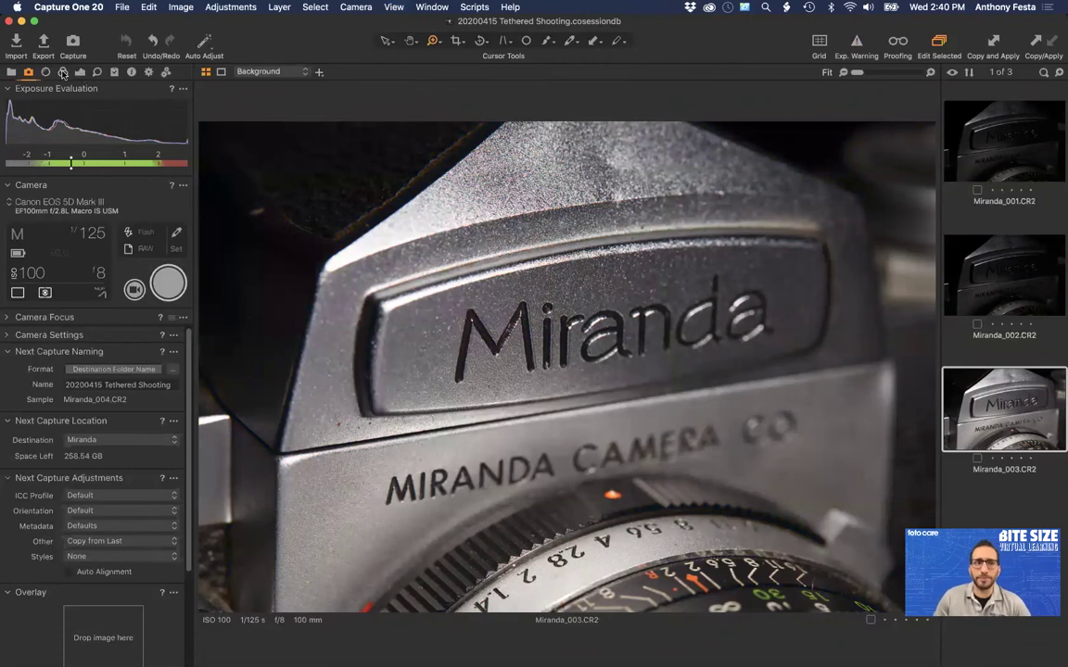
Set a custom white balance for Miranda_004.CR2 by sampling the blank area of the x-rite card
click(80, 72)
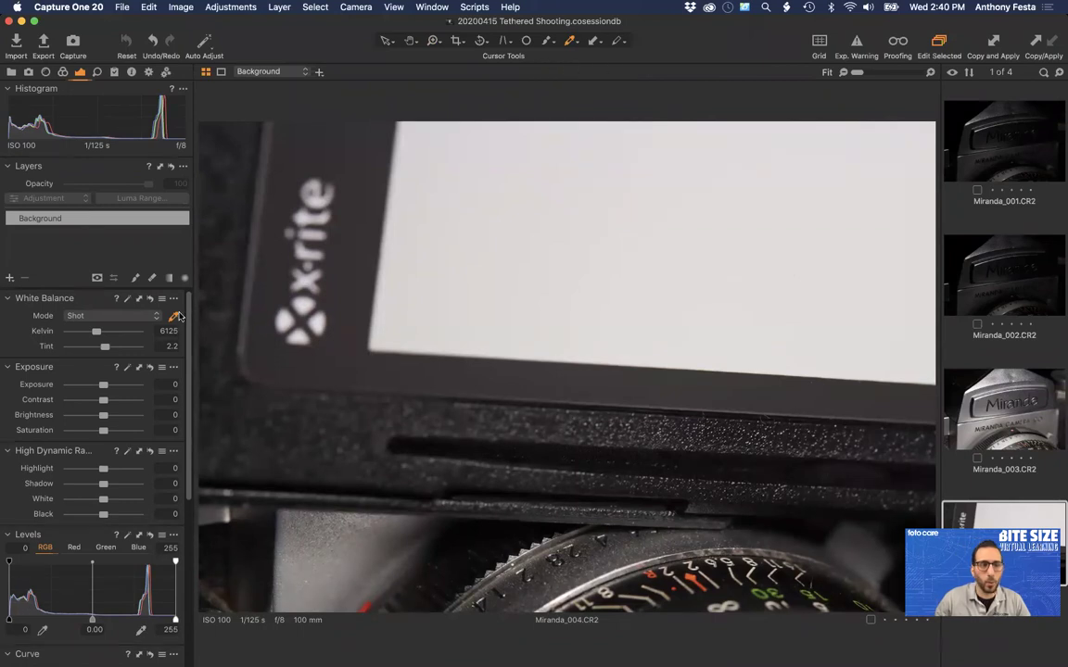
click(603, 240)
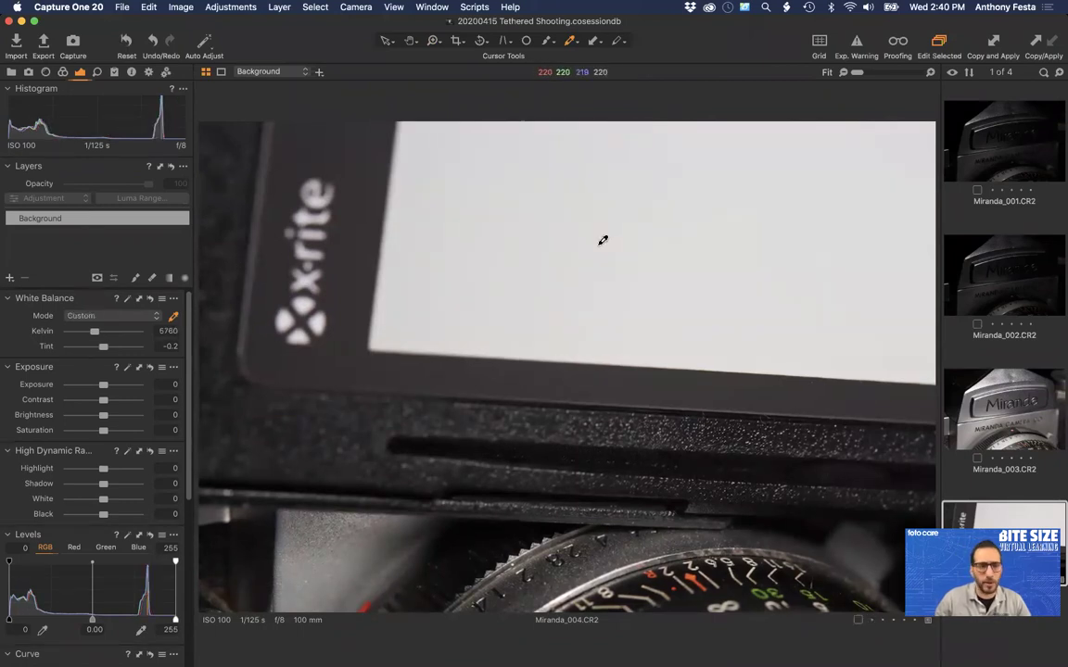
Review the Next Capture Adjustments against the white balance set on Miranda_004.CR2
click(27, 71)
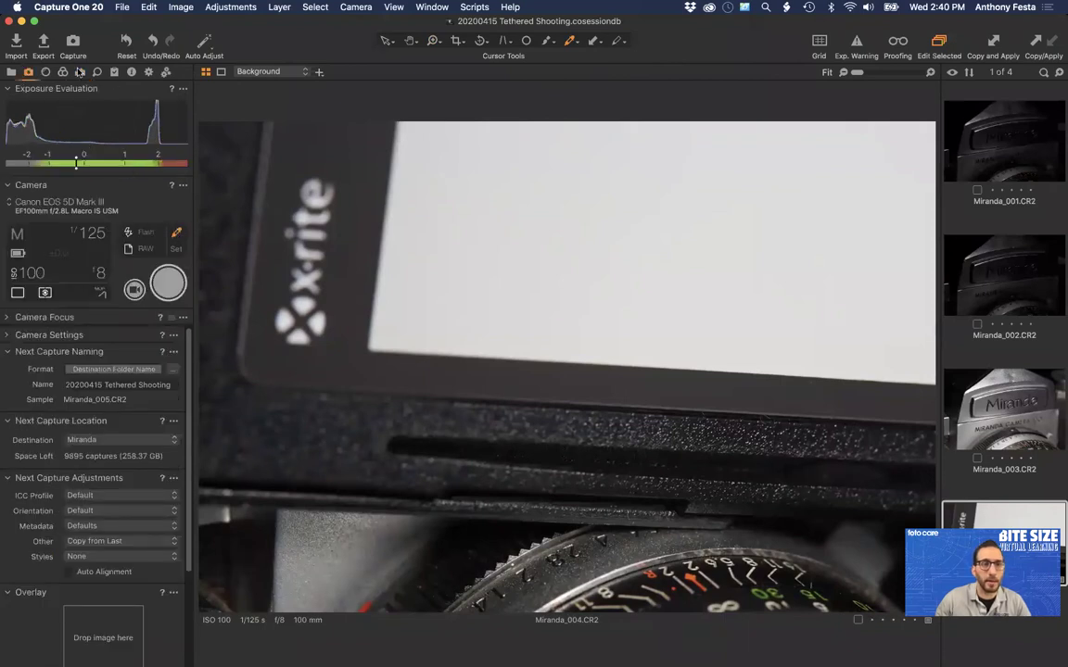
click(80, 72)
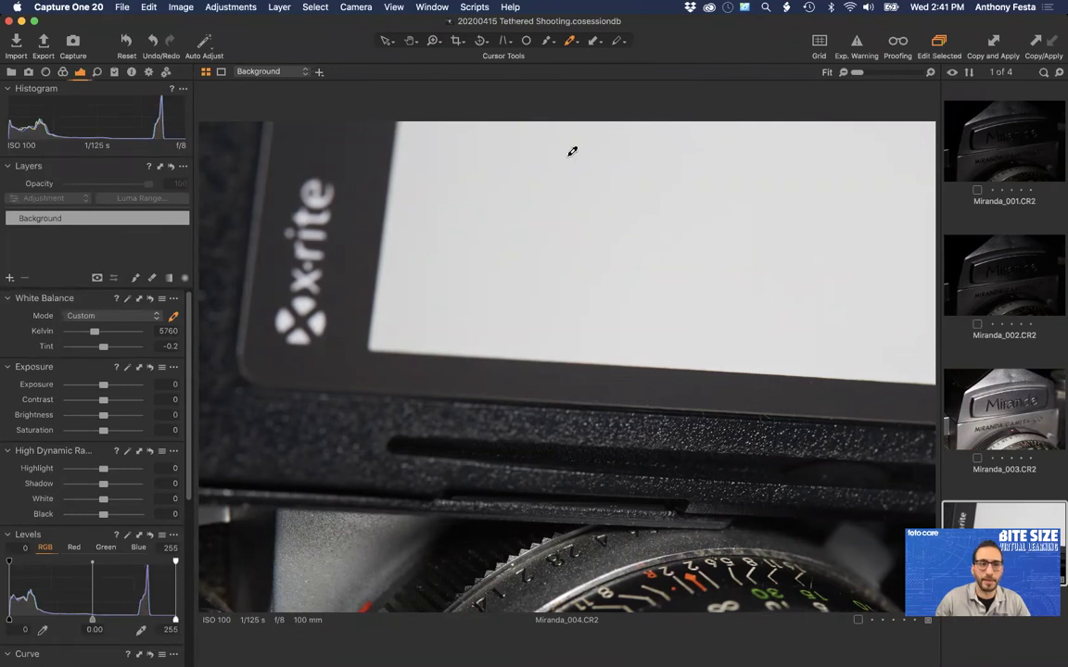
key(super+alt+2)
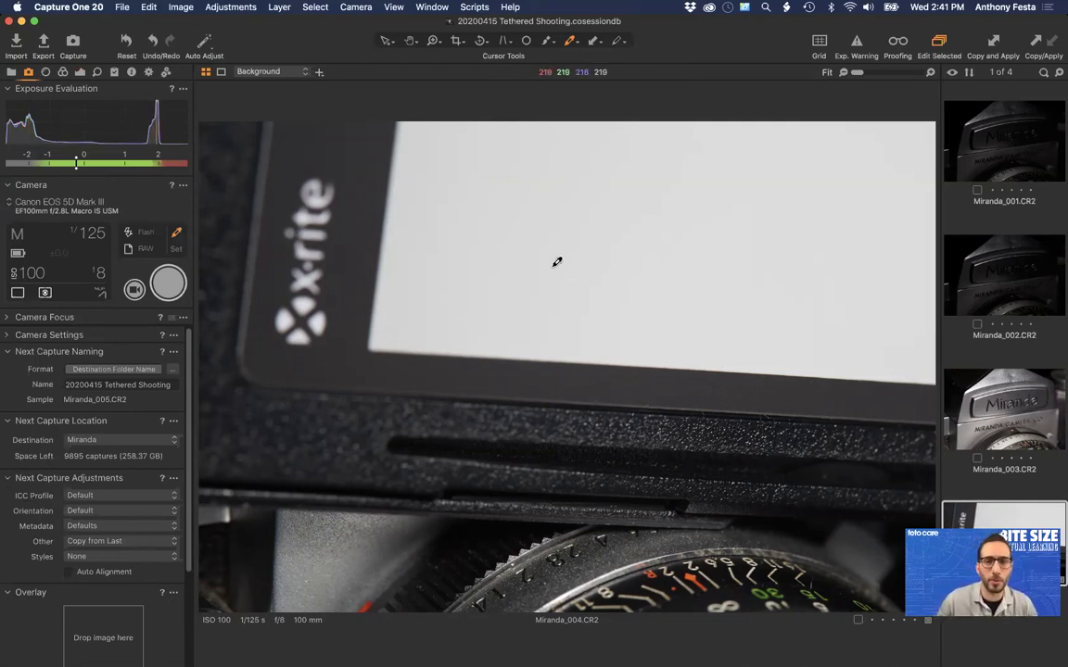
Try raising the exposure slightly on Miranda_004.CR2 and reset the exposure adjustments
click(80, 71)
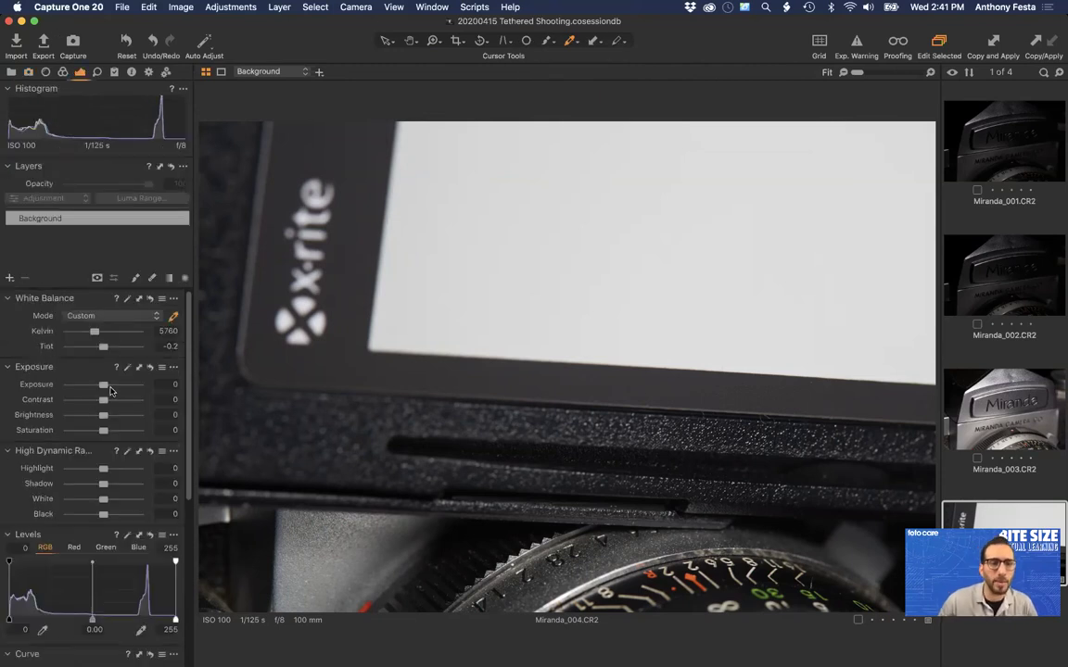
mouse_move(107, 391)
mouse_down()
mouse_move(97, 389)
mouse_move(108, 390)
mouse_up()
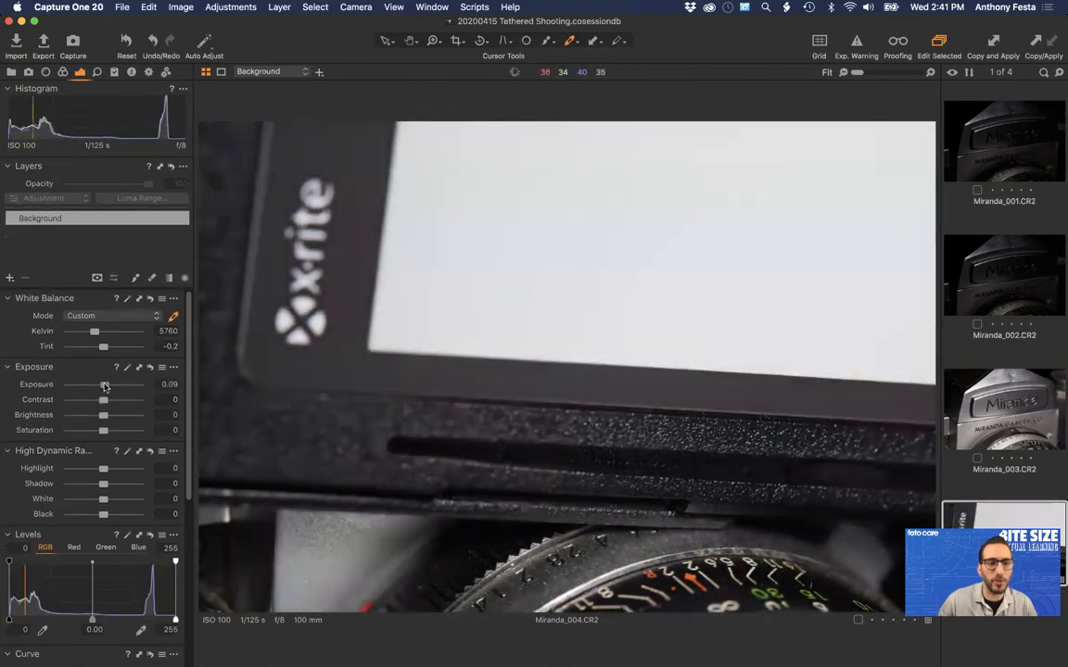
click(150, 367)
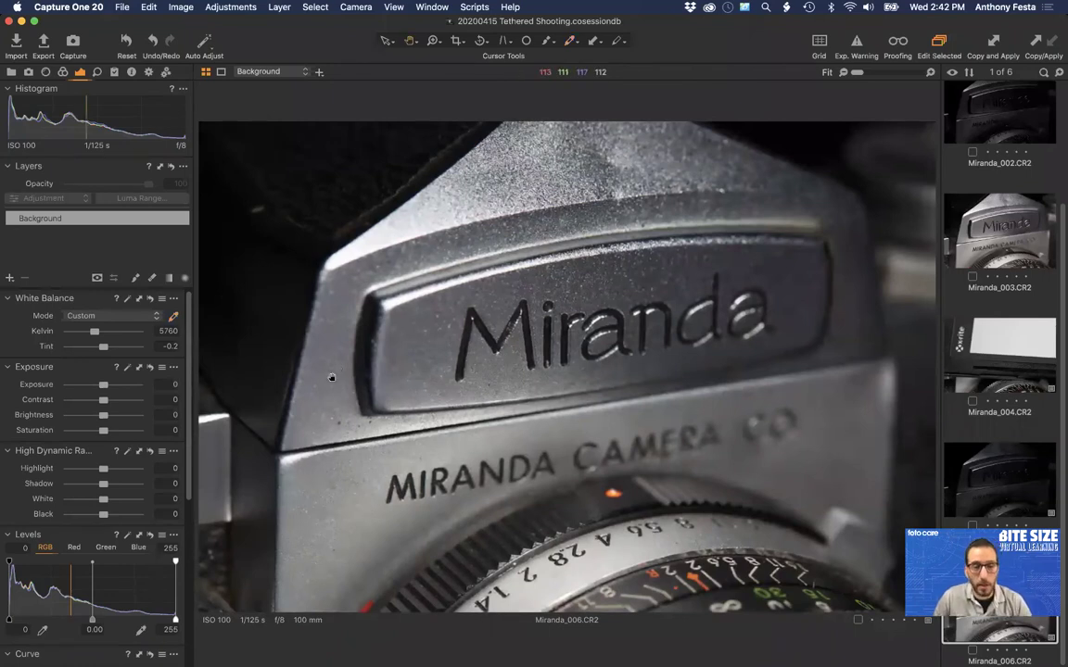
On Miranda_006.CR2, set the High Dynamic Range highlight to 47 and black to -13, and the saturation to 22
drag(105, 474, 120, 474)
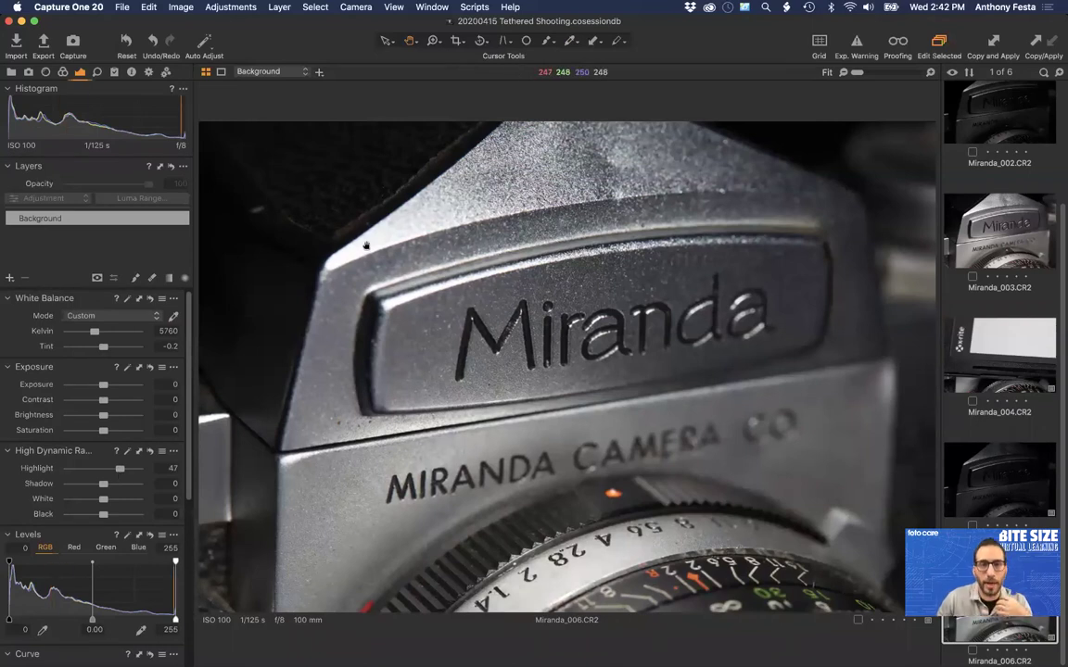
mouse_move(104, 430)
mouse_down()
mouse_move(118, 432)
mouse_move(110, 430)
mouse_up()
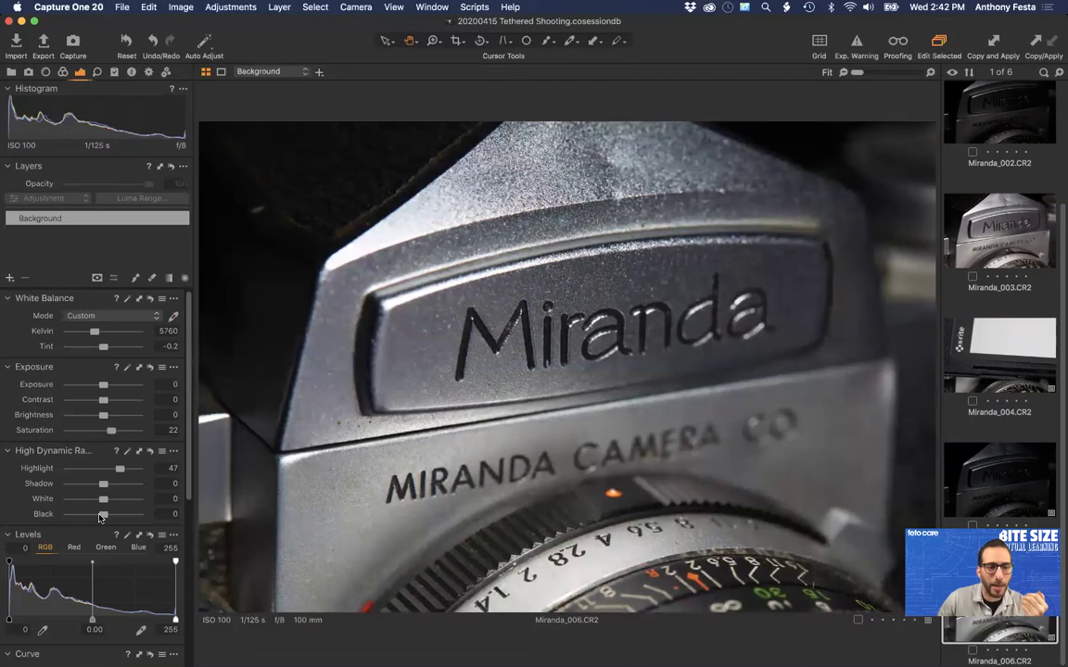
drag(99, 515, 96, 515)
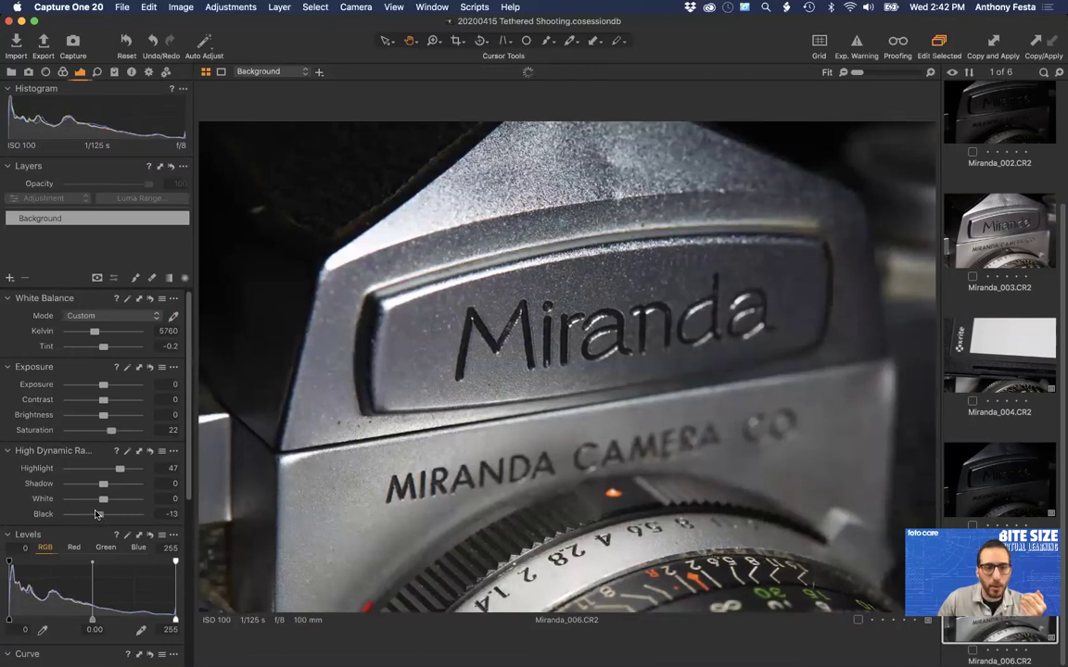
Set the RGB levels of Miranda_006.CR2 to an input shadow of 6 and an input highlight of 250
drag(175, 618, 169, 616)
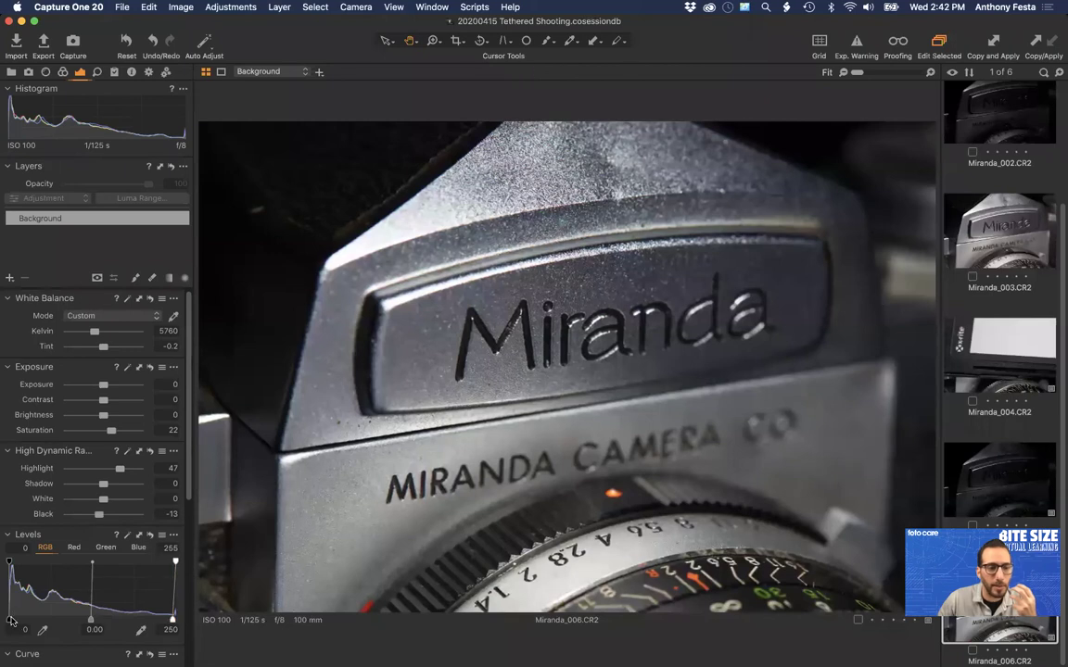
drag(9, 620, 13, 620)
scroll(19, 617, down, 5)
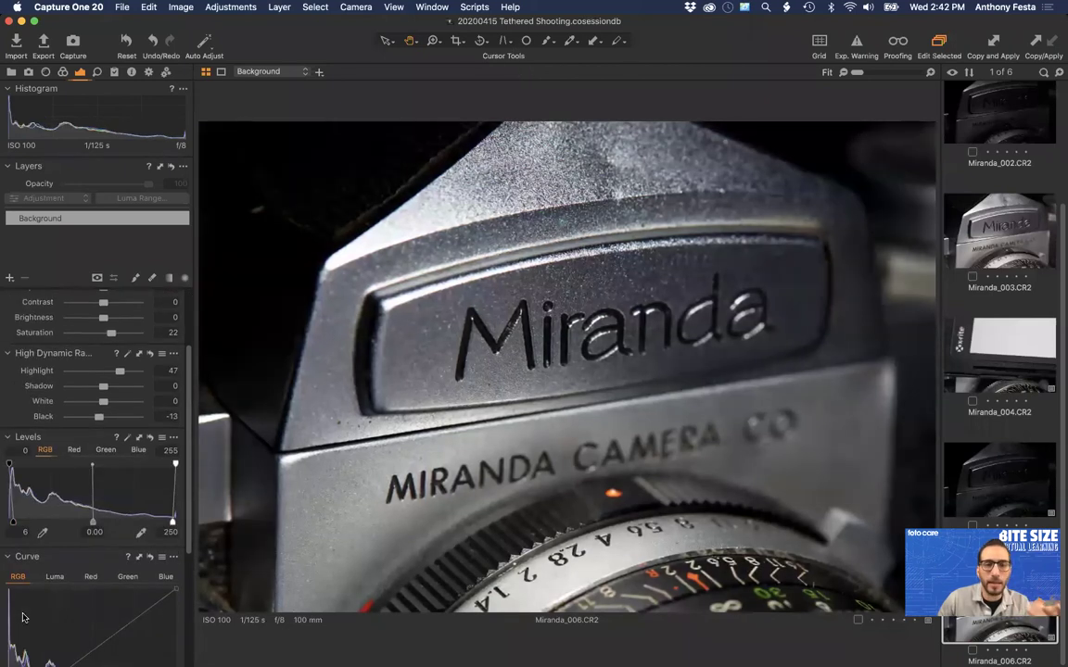
scroll(23, 616, down, 3)
scroll(23, 617, up, 8)
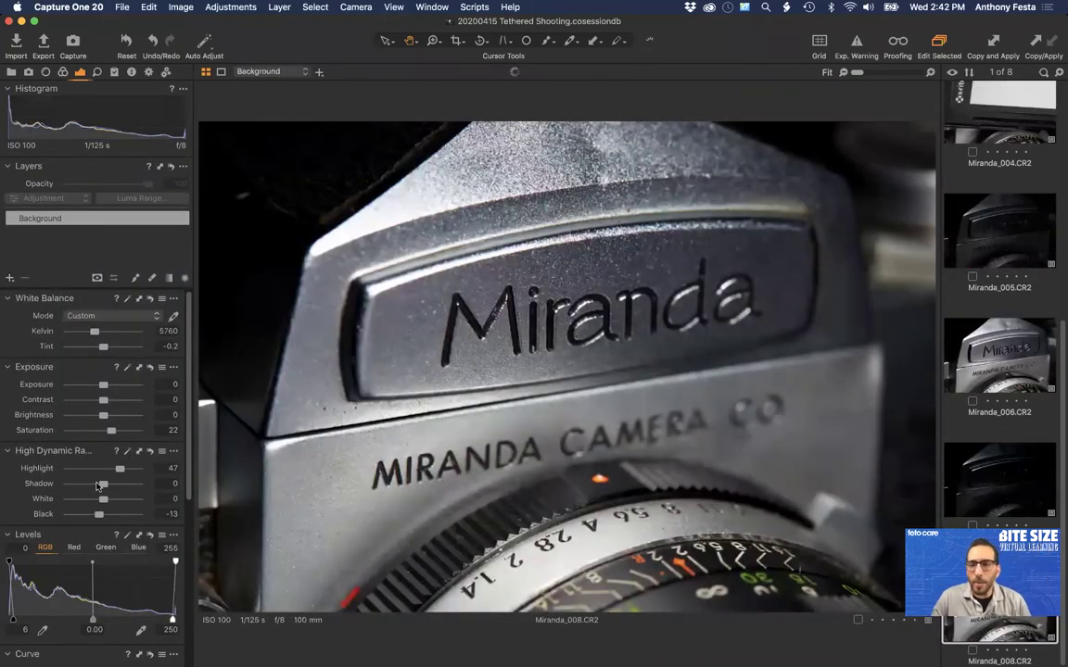
Set the Contax session favorite as the capture folder
click(997, 357)
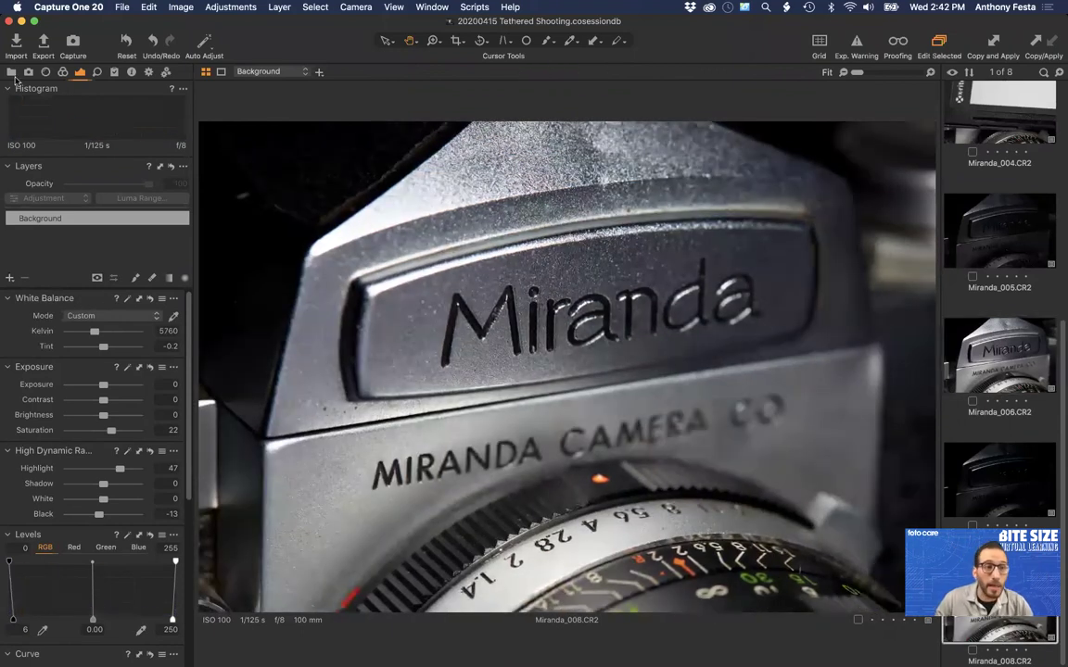
click(28, 71)
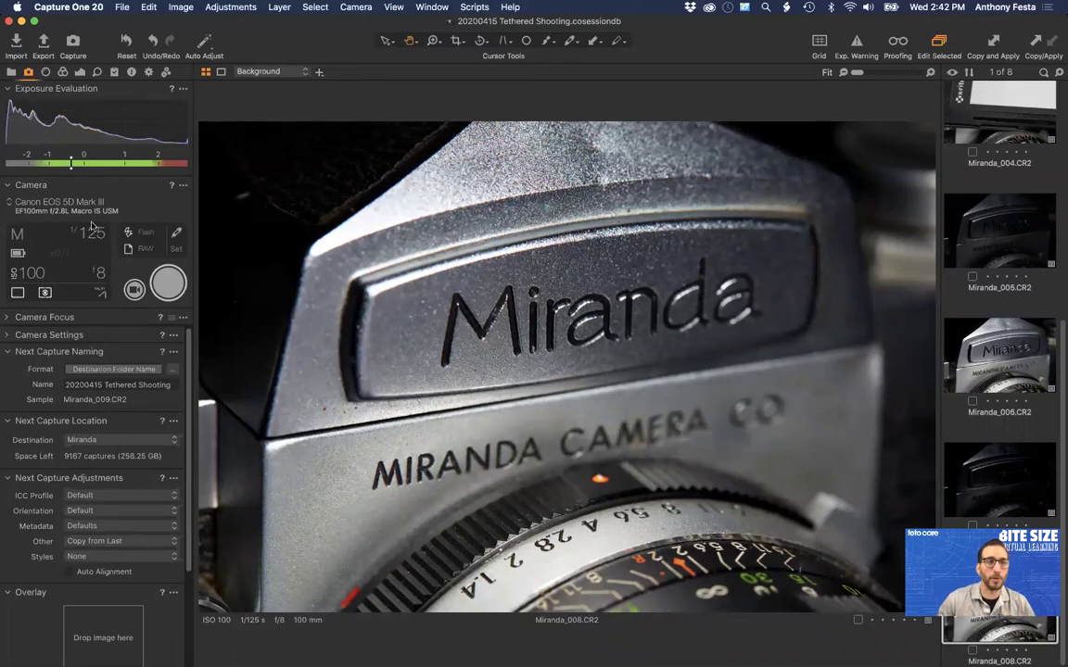
click(10, 72)
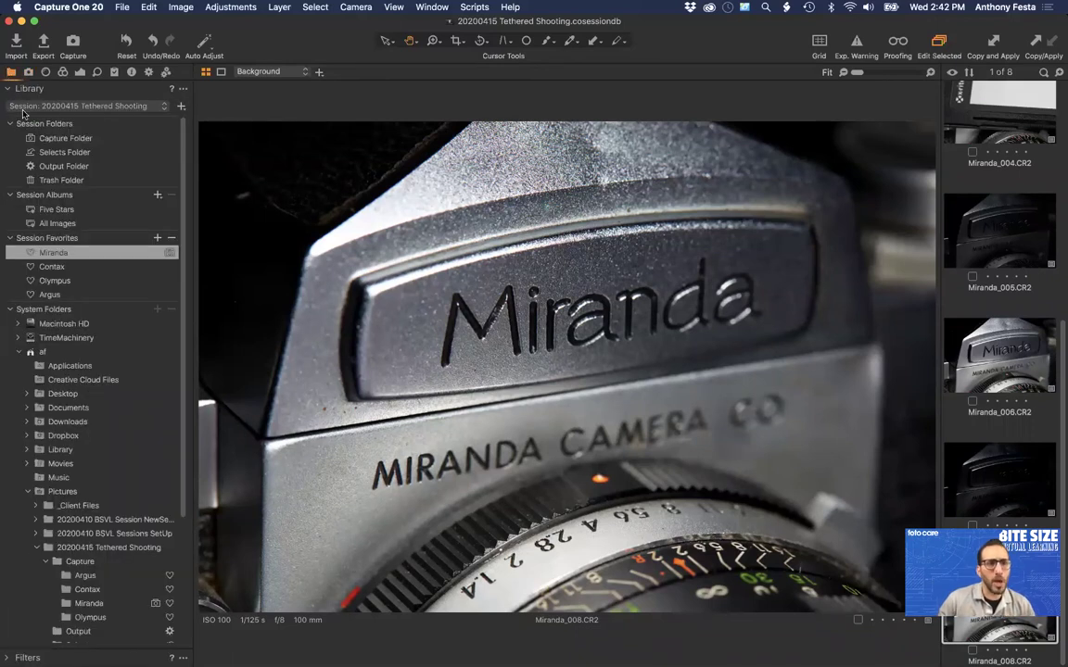
click(62, 269)
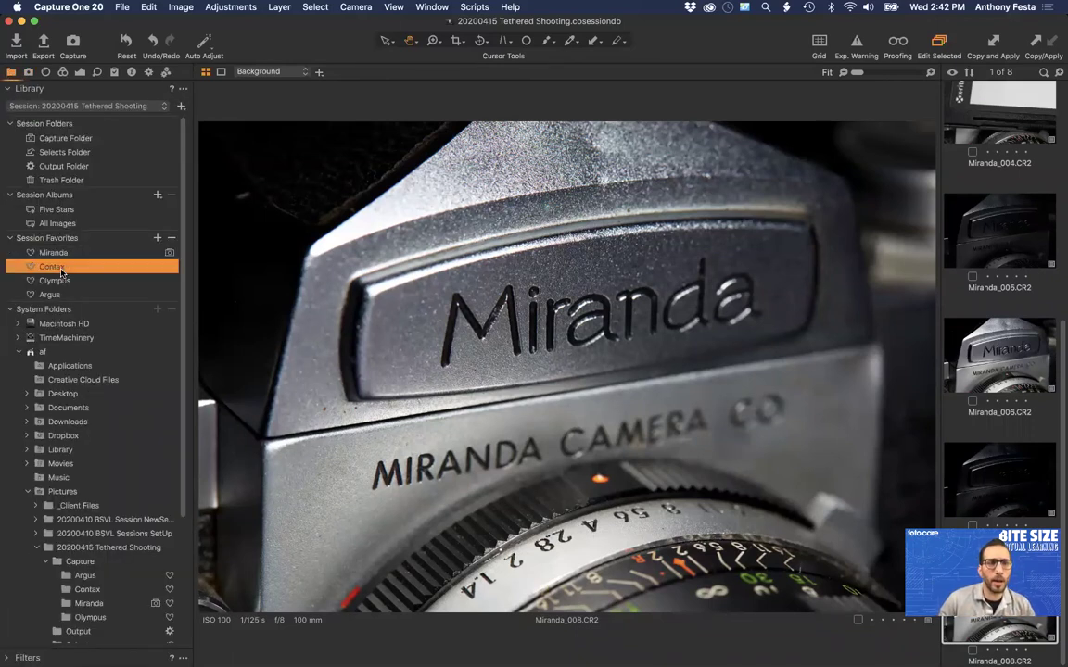
right_click(61, 270)
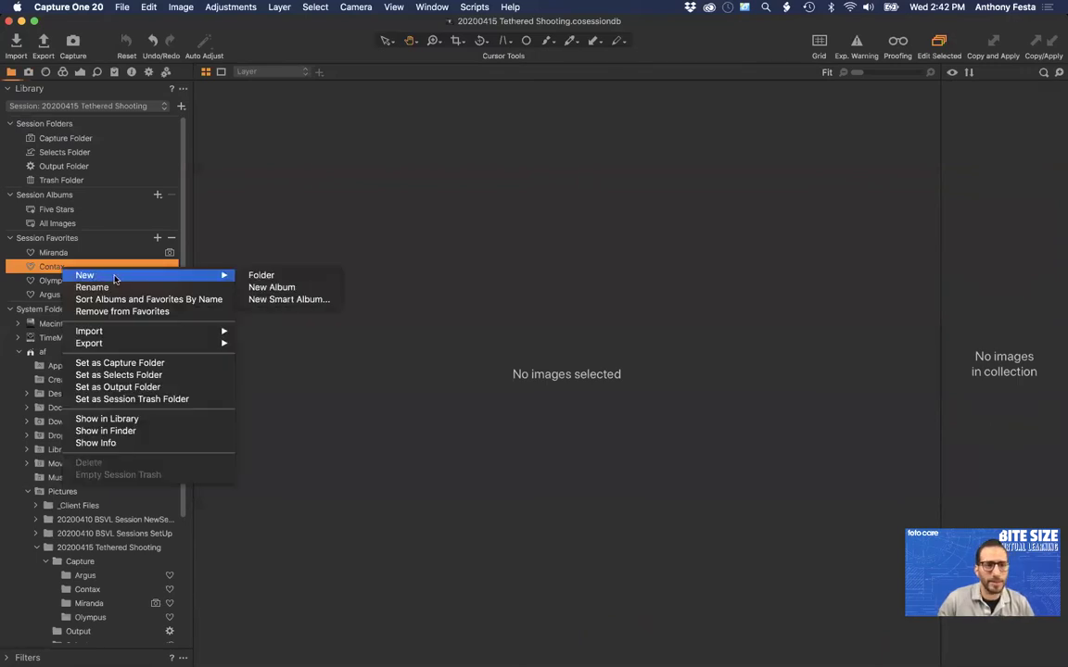
click(118, 366)
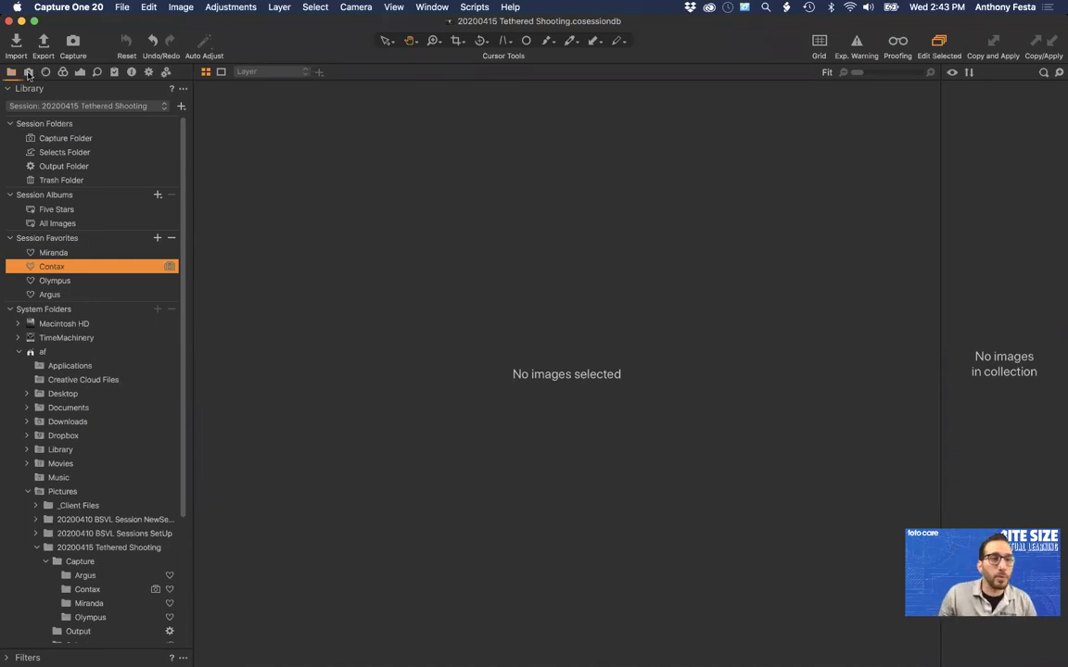
Open Live View for the Contax camera shot and set the ISO to 400
click(28, 73)
click(136, 291)
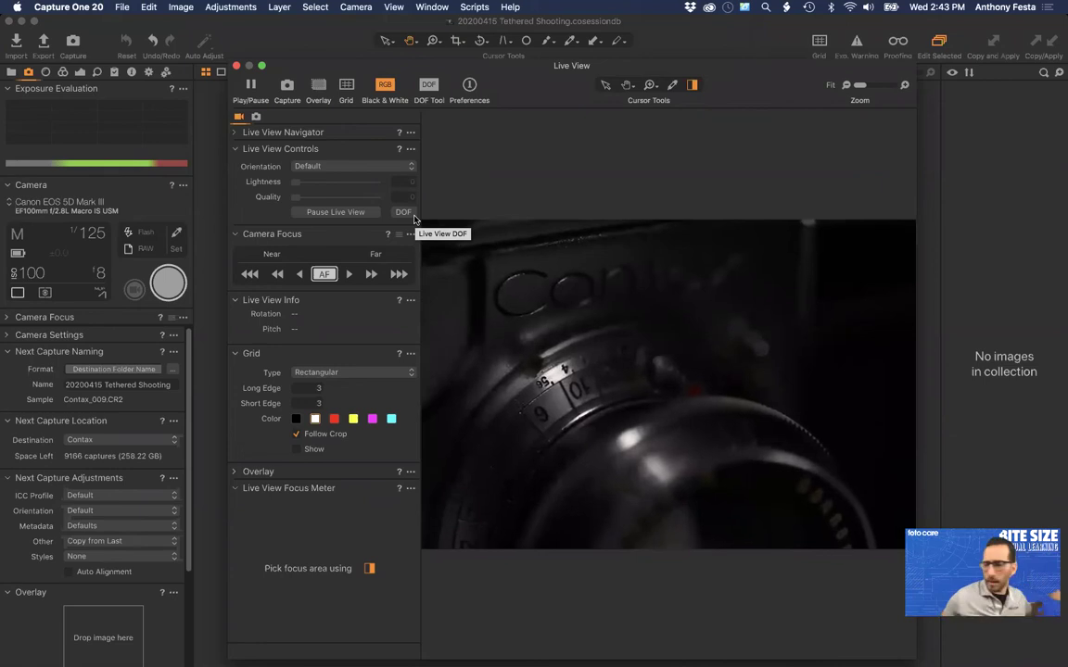
click(256, 116)
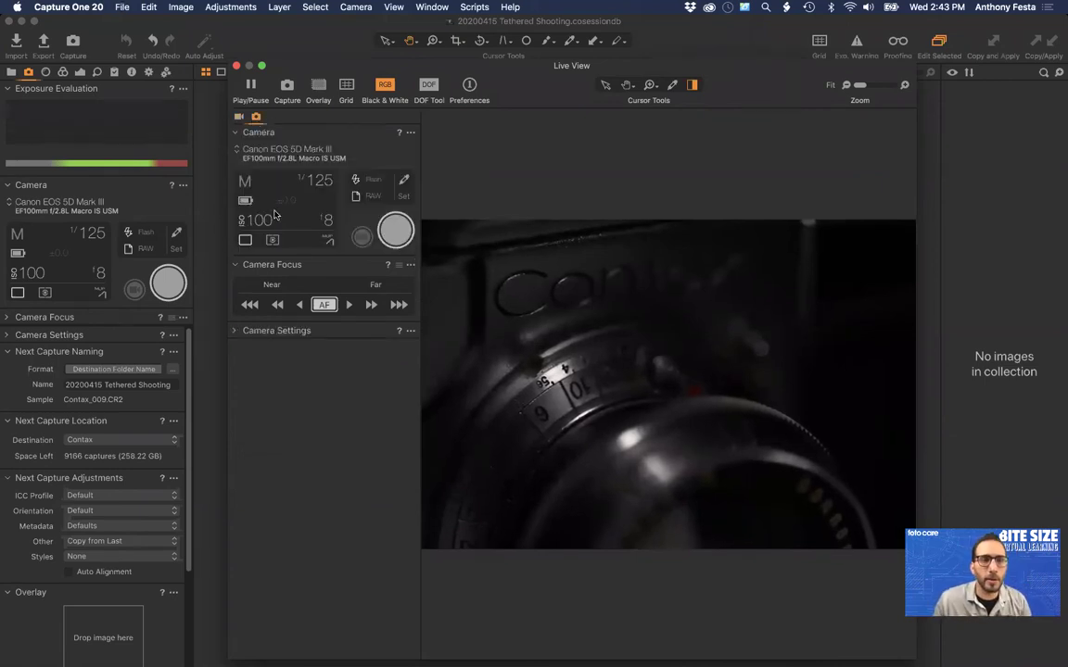
click(266, 222)
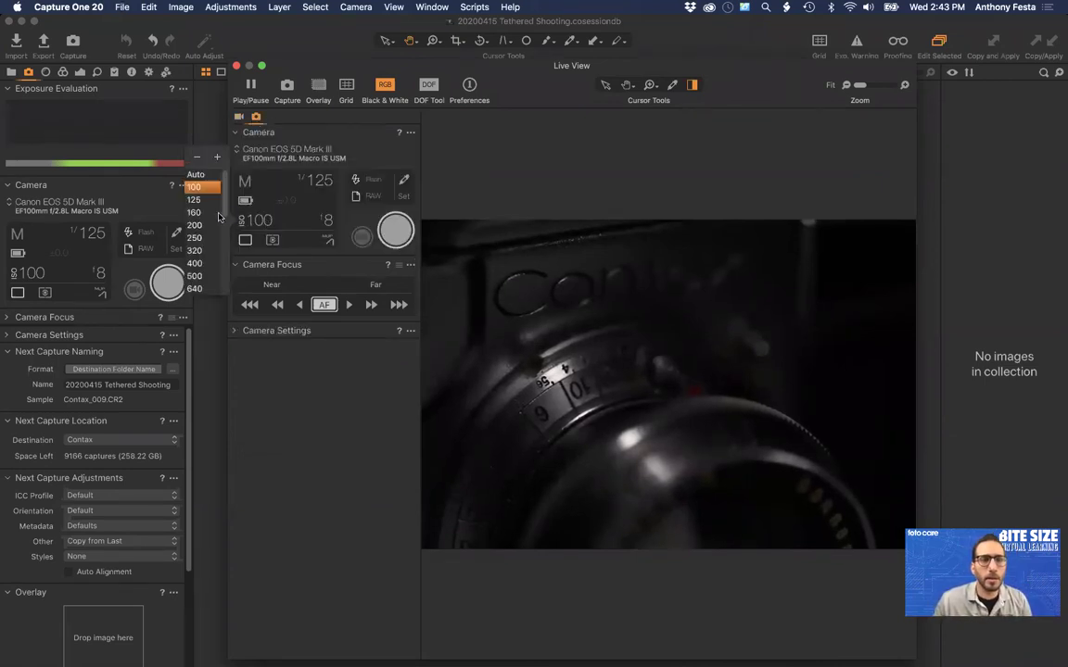
click(206, 266)
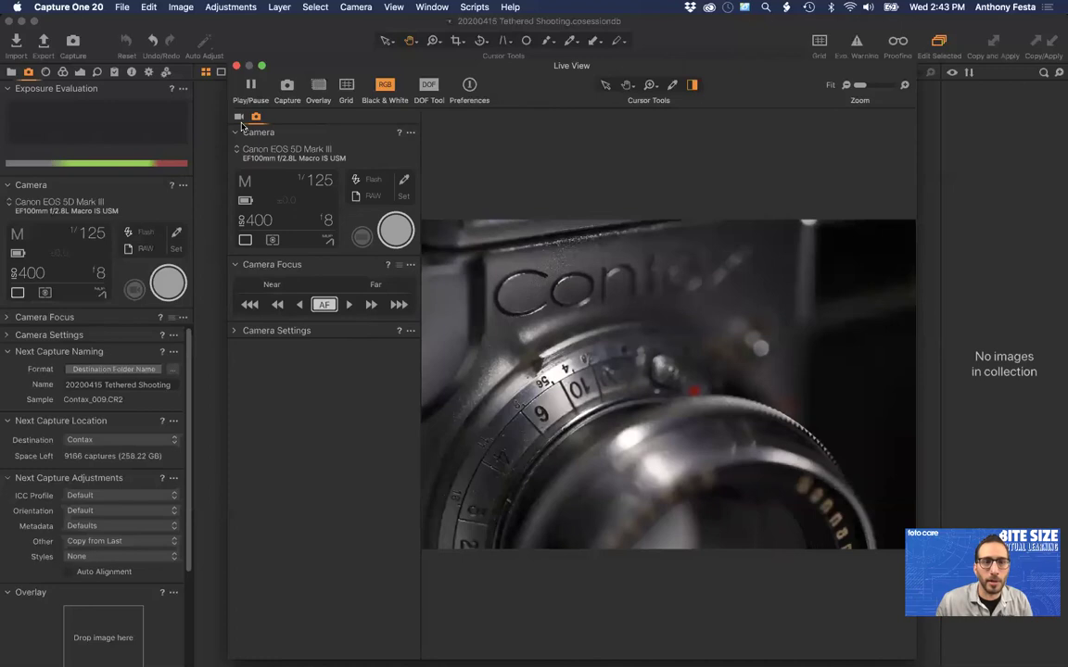
Place a focus meter area over the C of the Contax nameplate and switch on the depth of field preview
click(240, 116)
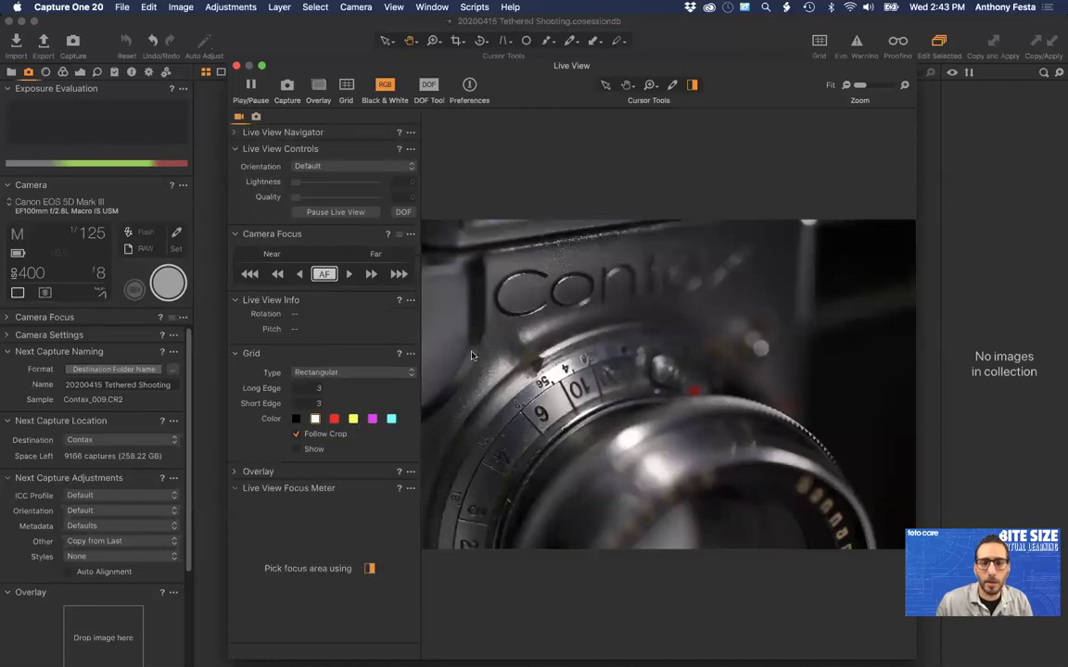
click(529, 295)
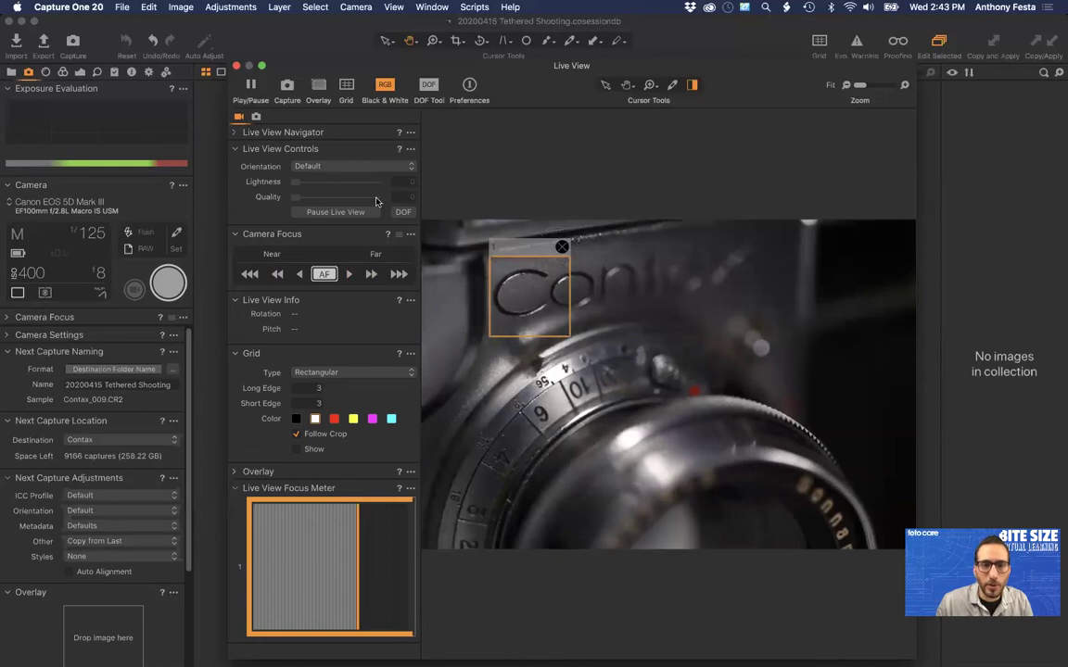
click(399, 212)
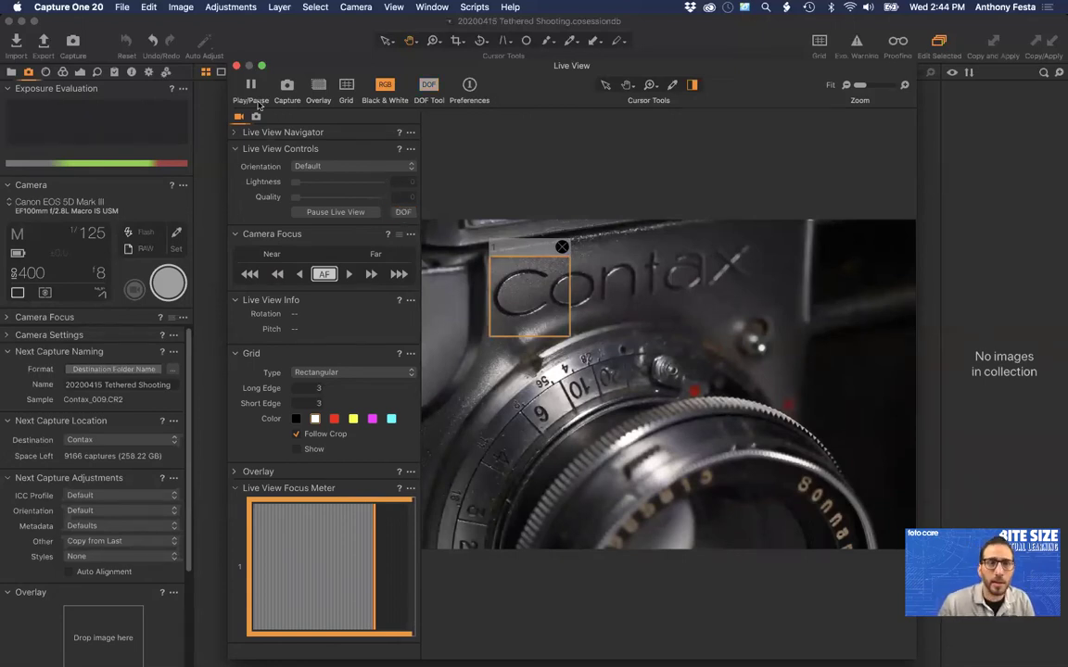
Pause and close Live View, and set the tethered camera's ISO to 100
click(254, 97)
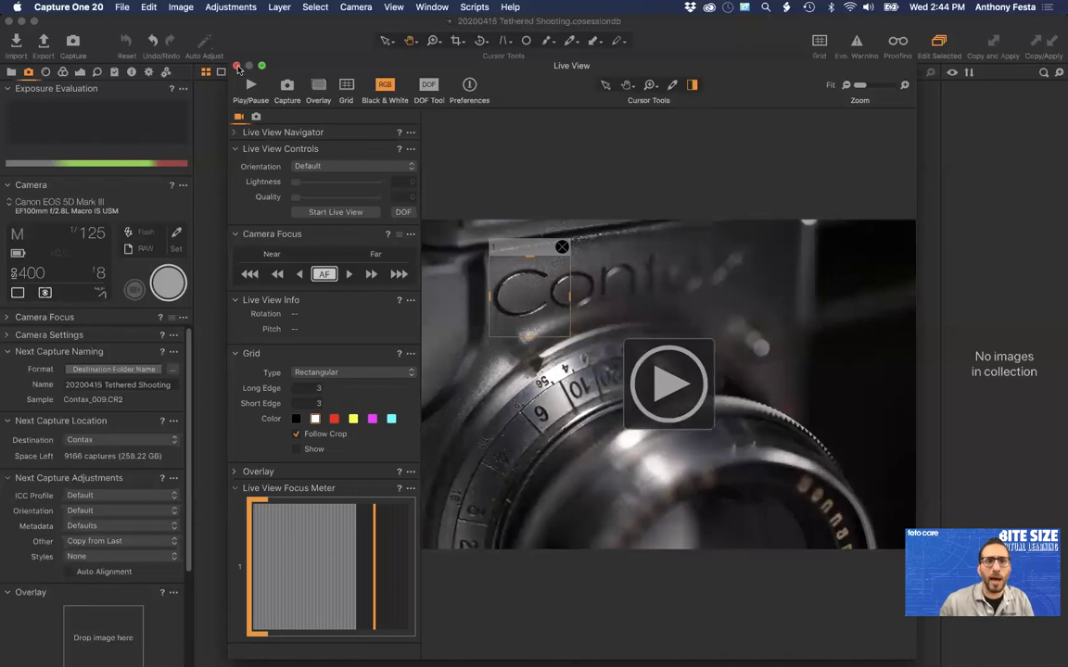
click(237, 66)
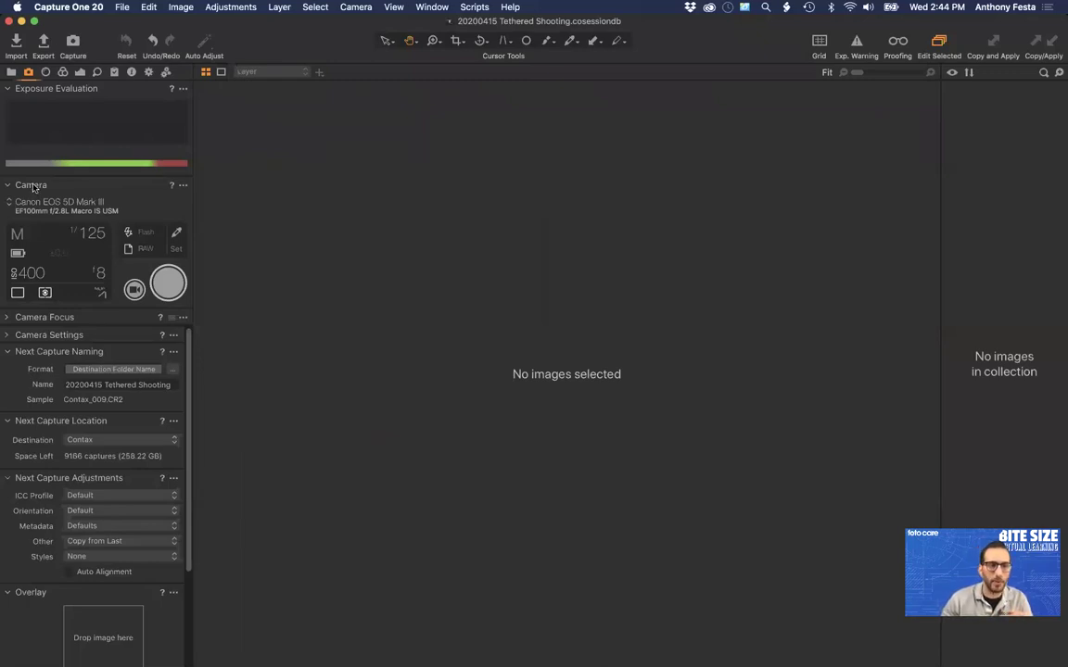
click(28, 274)
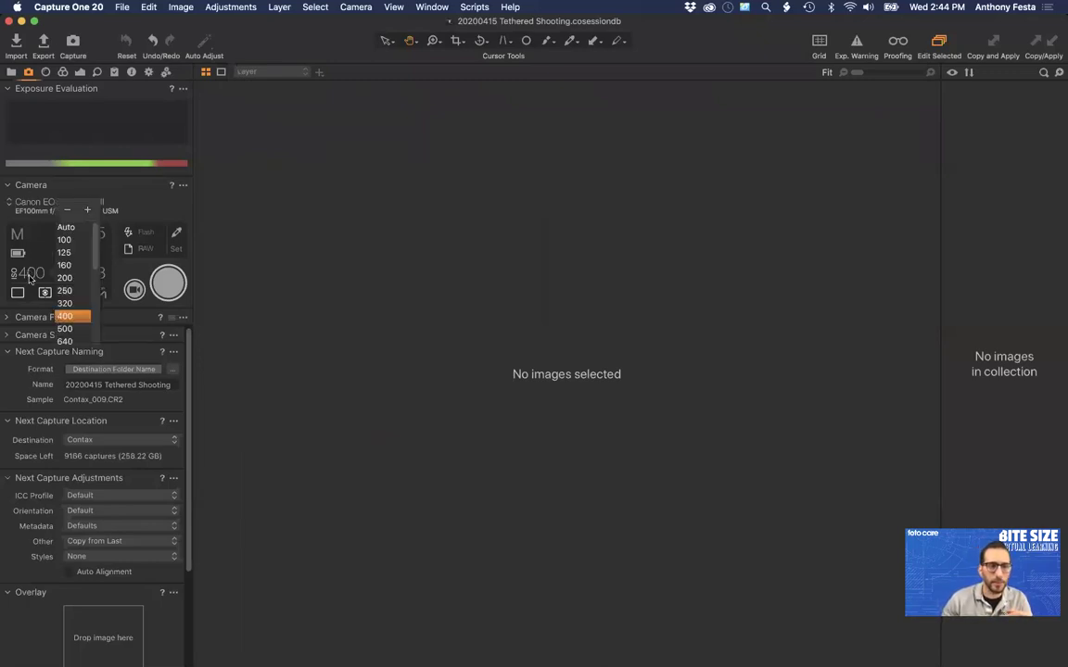
click(57, 220)
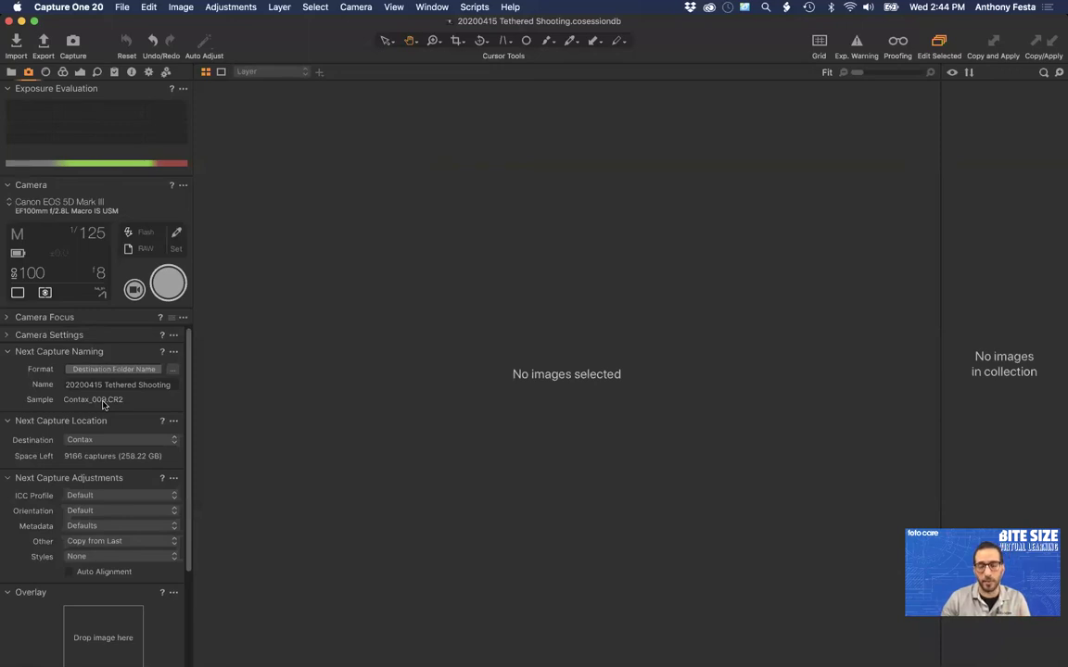
Reset the capture counter used for naming the next captures
click(174, 352)
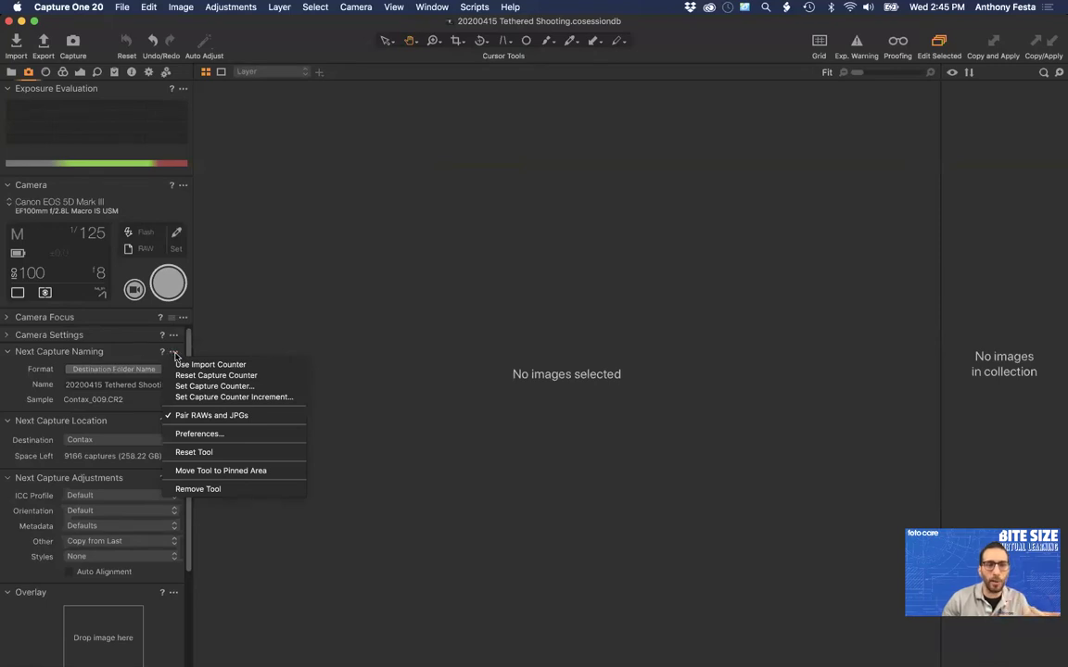
click(179, 376)
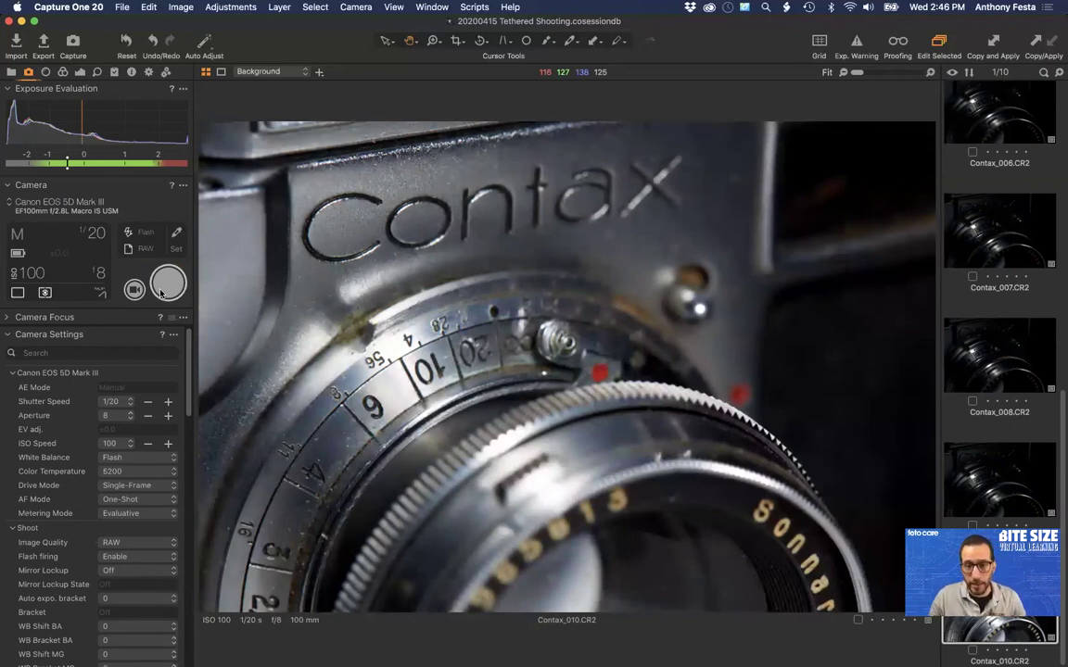
Reset the adjustments of Contax_010.CR2 and crop it to about 14.00 × 10.82 in around the nameplate and lens
click(127, 42)
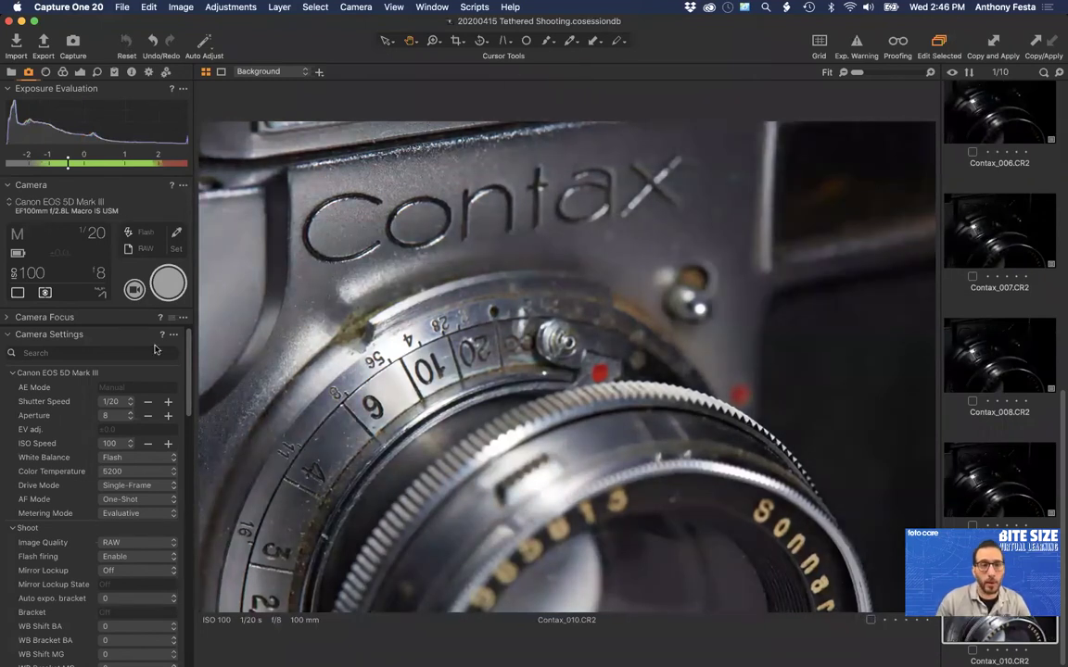
key(c)
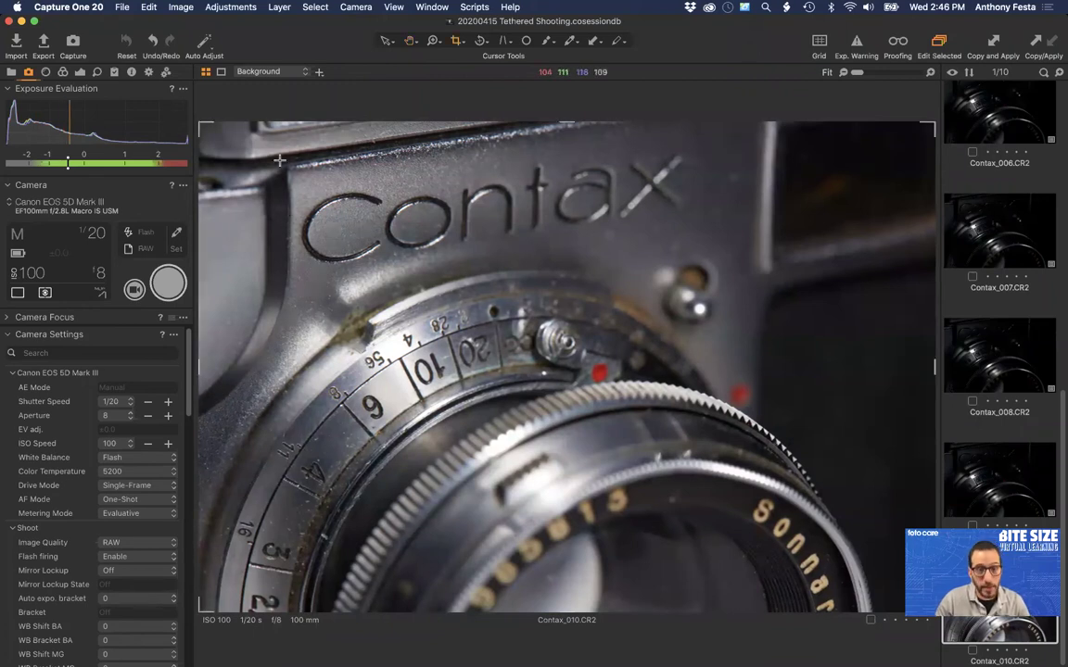
click(230, 144)
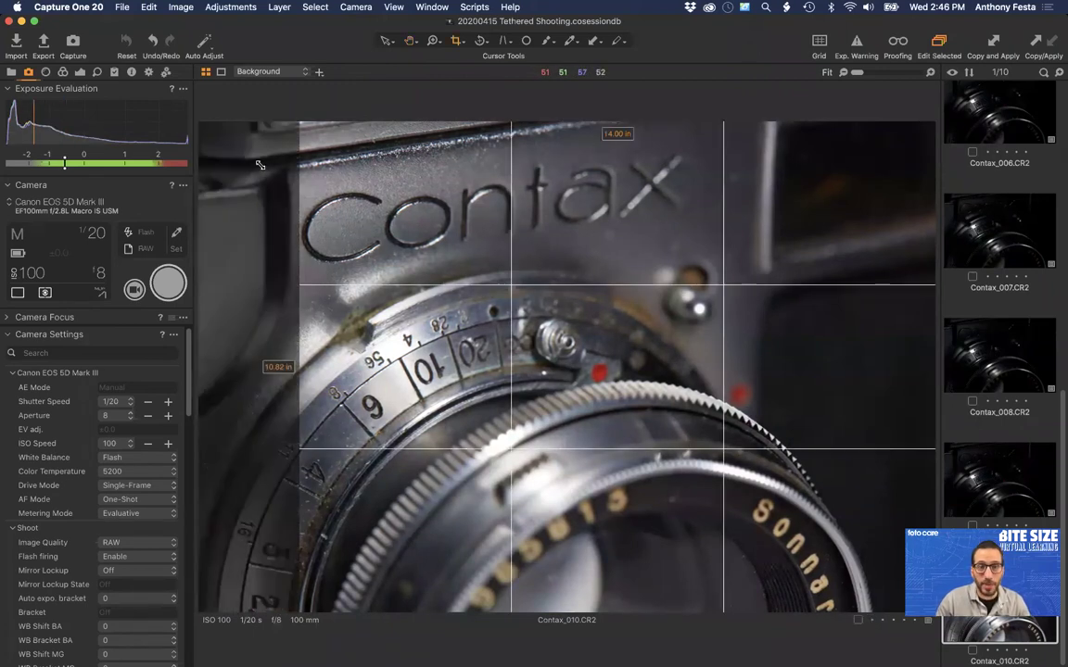
drag(618, 306, 542, 306)
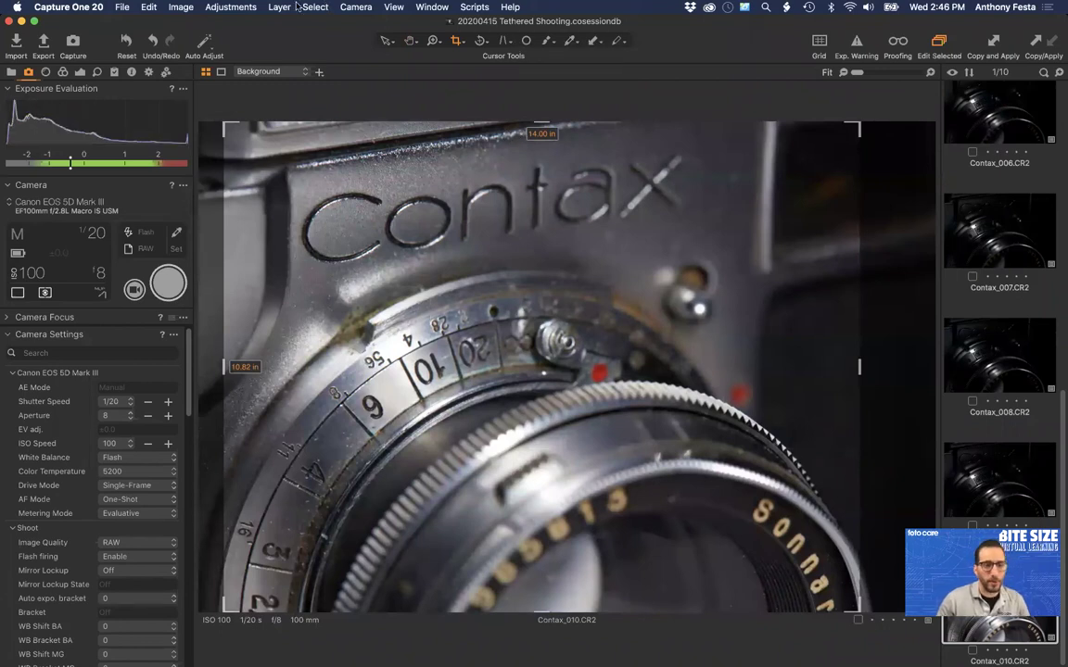
key(v)
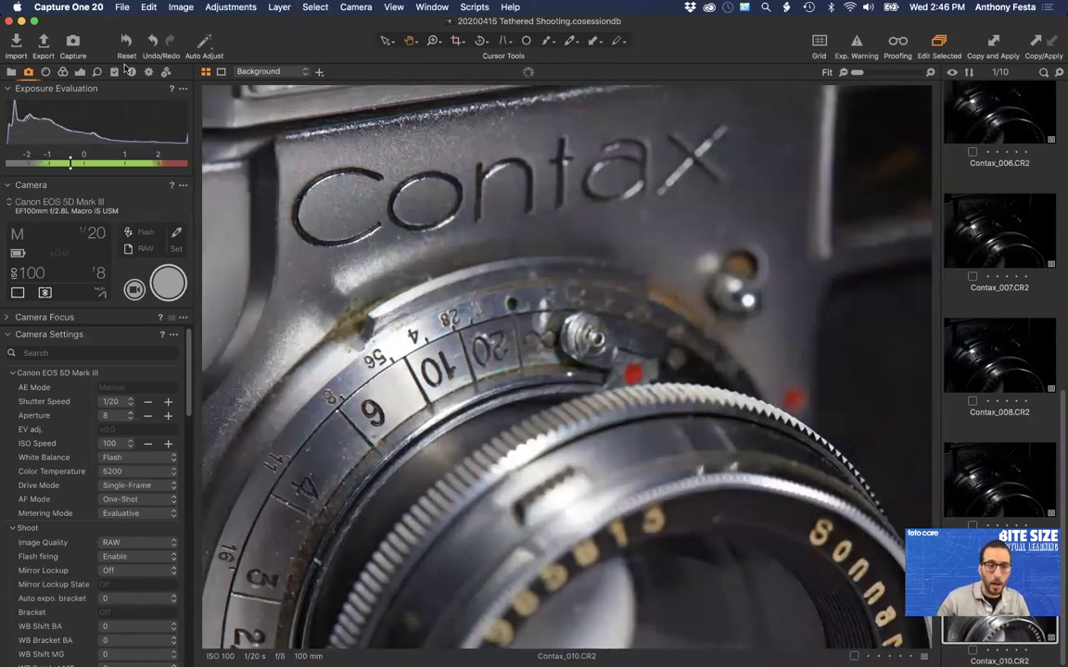
Capture a new tethered frame and clear the crop carried over to Contax_011.CR2
click(168, 287)
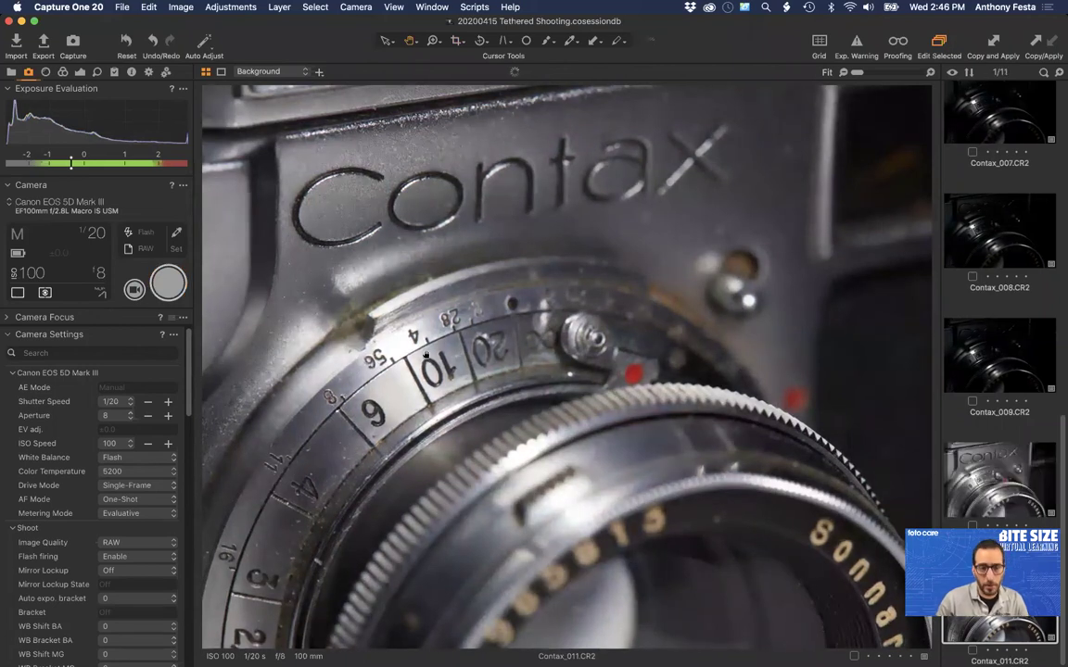
key(c)
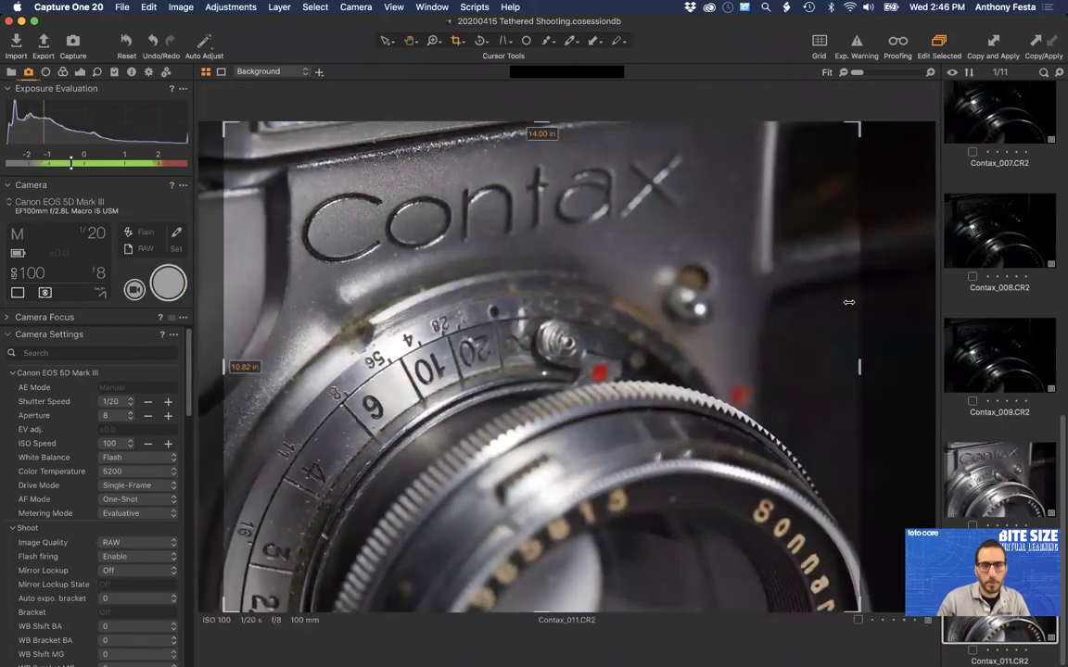
click(876, 270)
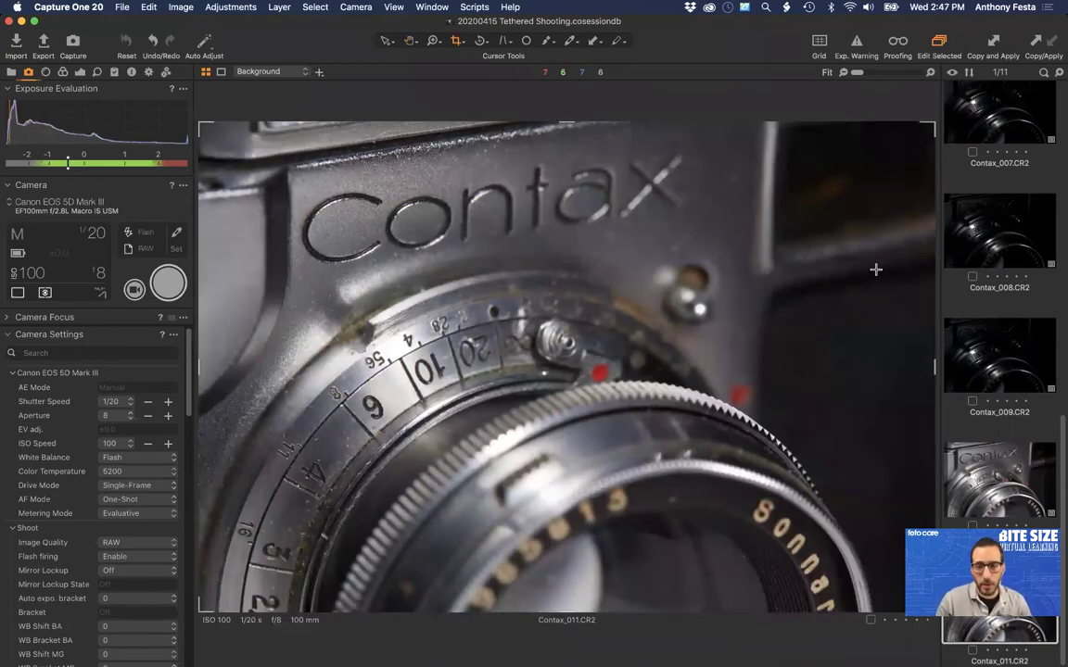
Enable only the TIFF Adobe RGB (1998) (8bit) and Jpg Full process recipes and process Contax_011.CR2
click(146, 74)
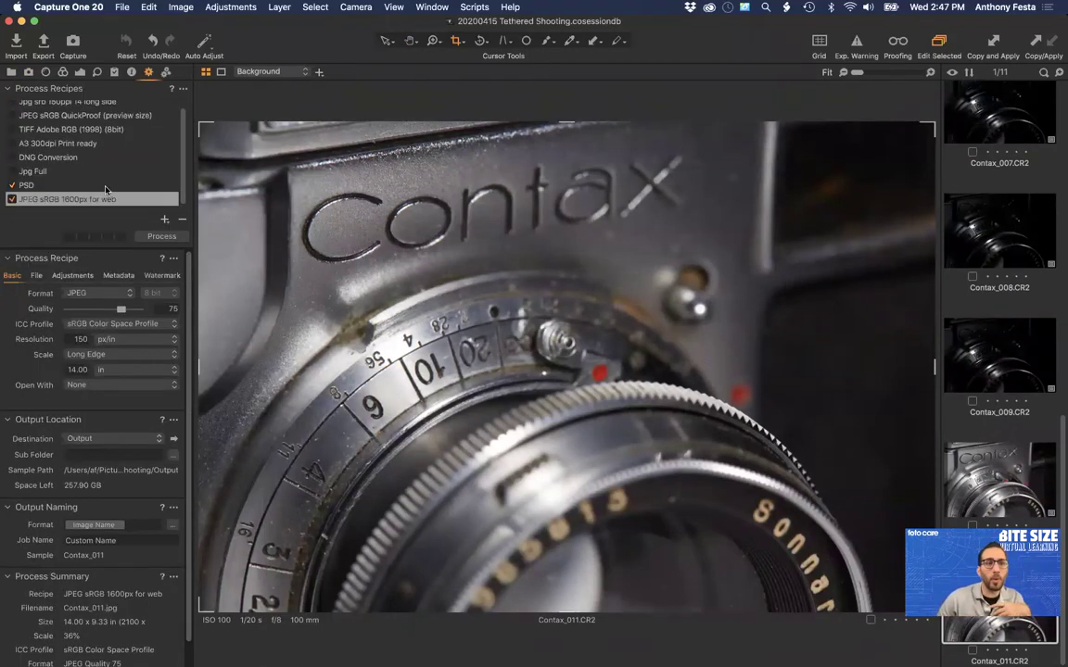
scroll(181, 139, up, 1)
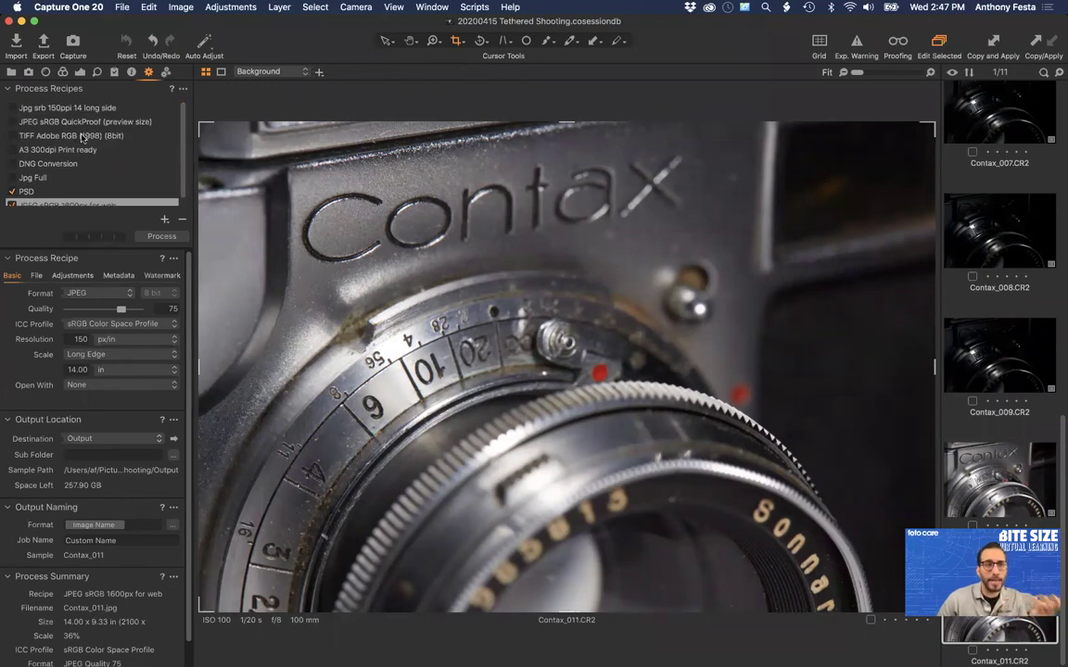
click(11, 200)
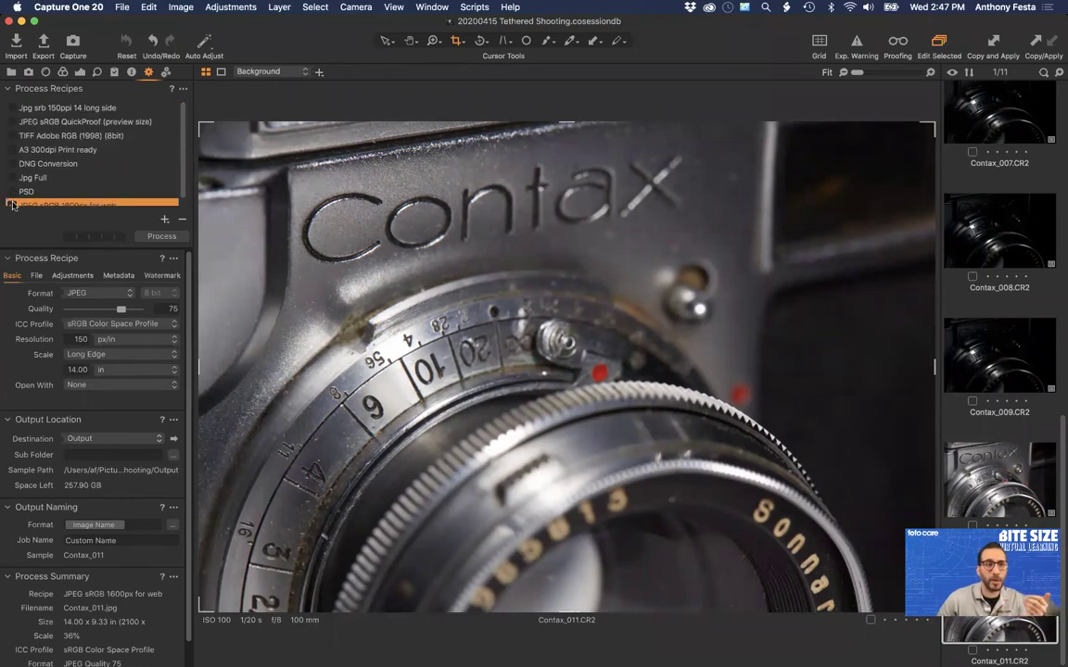
click(35, 137)
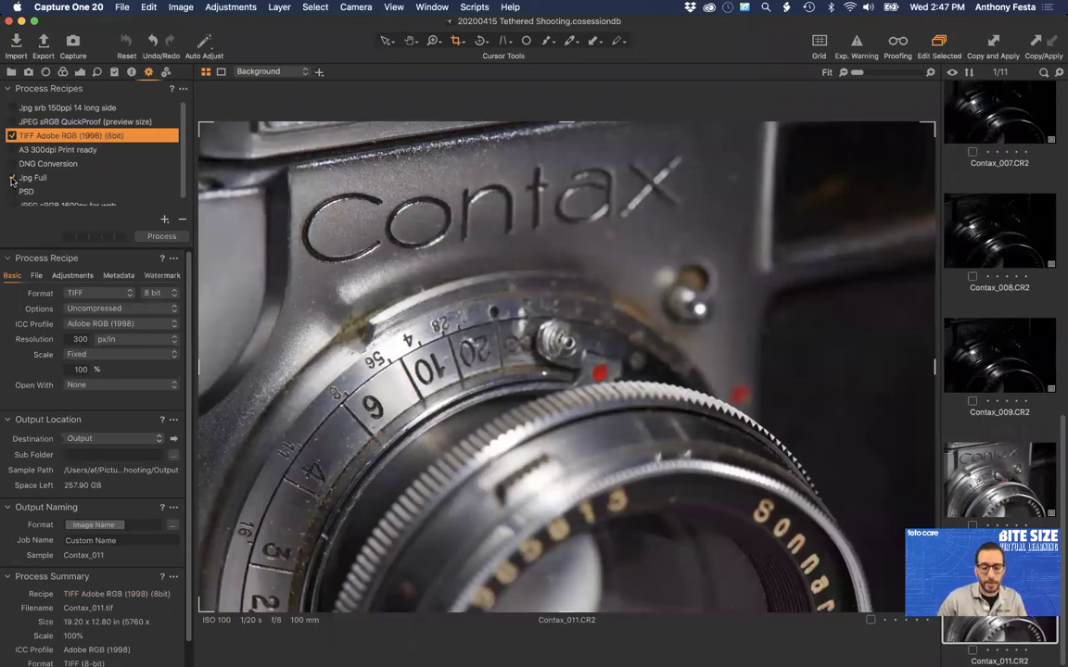
click(12, 178)
click(154, 237)
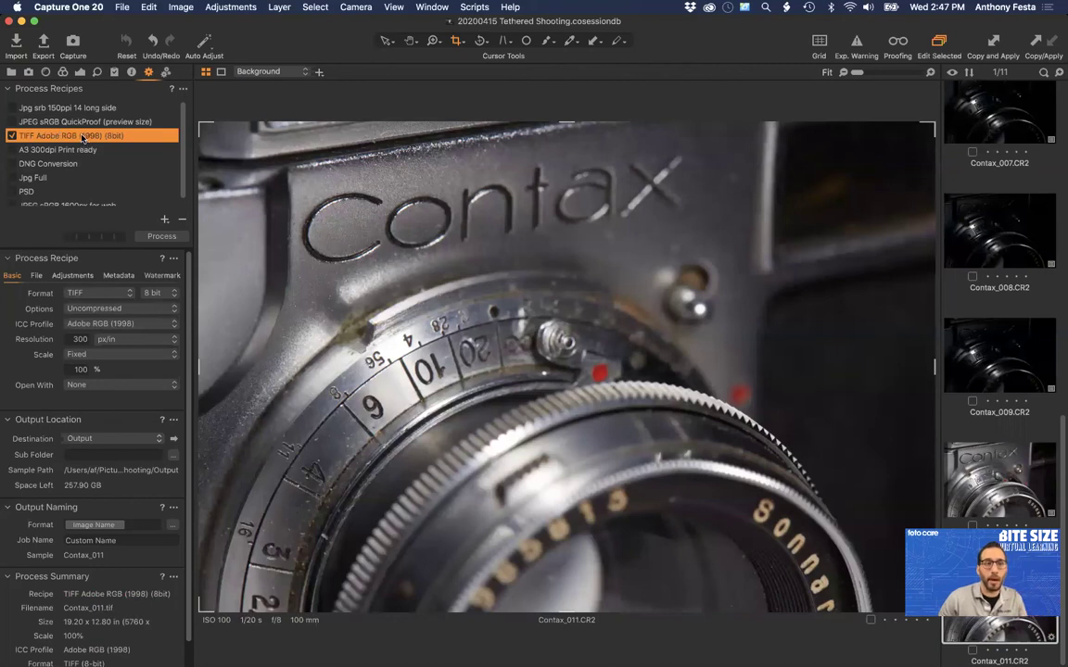
Try to process Contax_011.CR2 with every recipe disabled, and re-enable the TIFF Adobe RGB (1998) (8bit) recipe
click(12, 136)
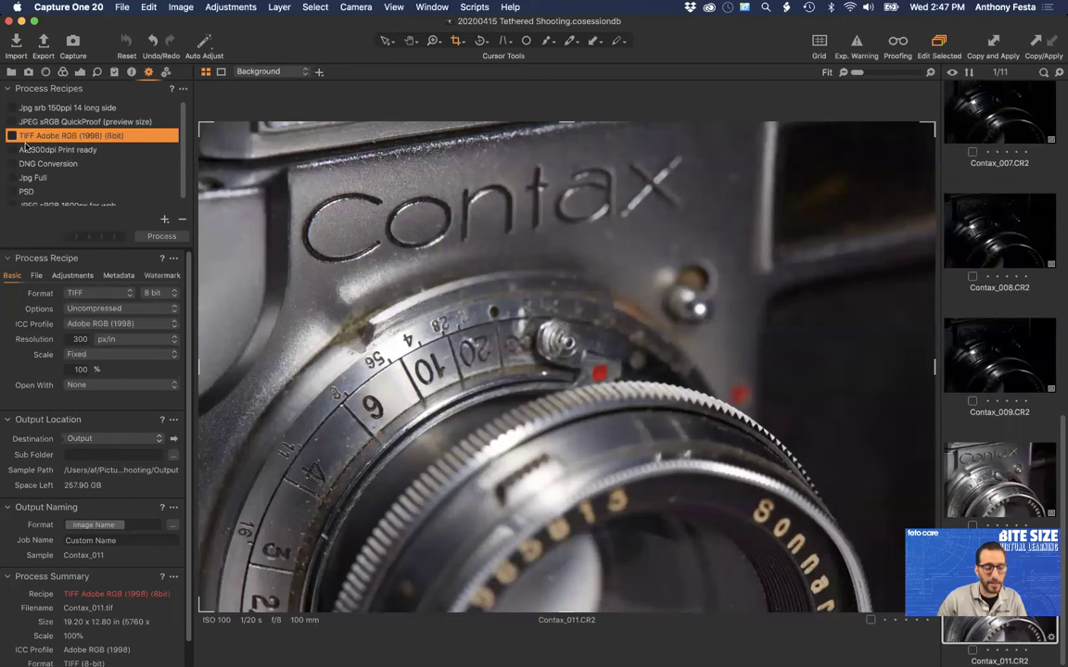
click(159, 235)
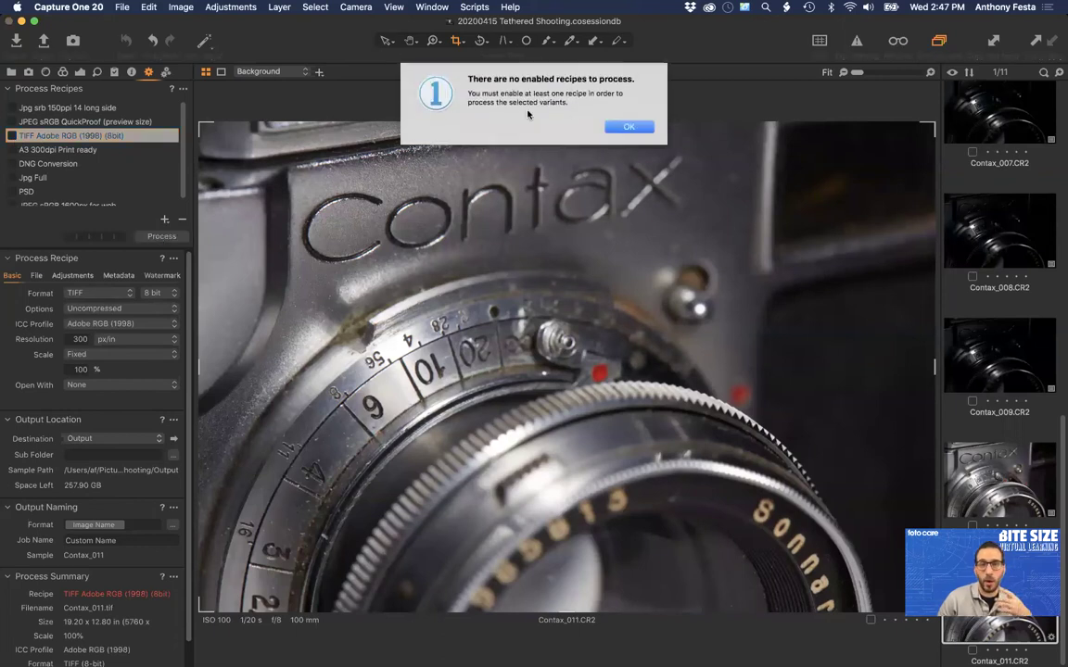
click(625, 127)
click(11, 135)
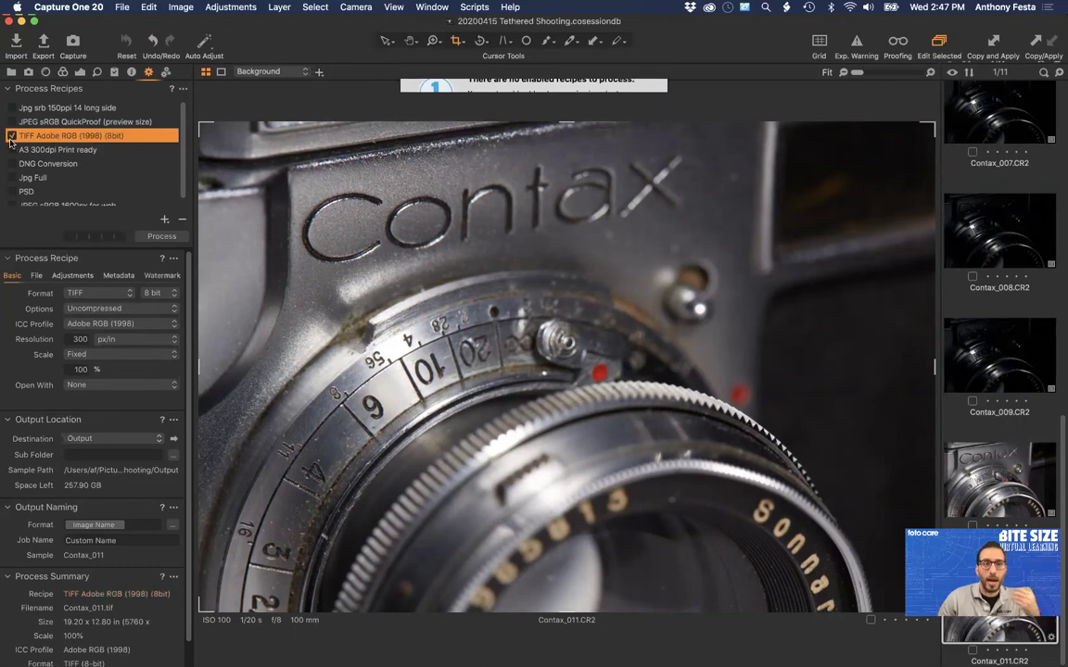
Try to process with the disabled DNG Conversion recipe selected, and cancel the processing
click(44, 165)
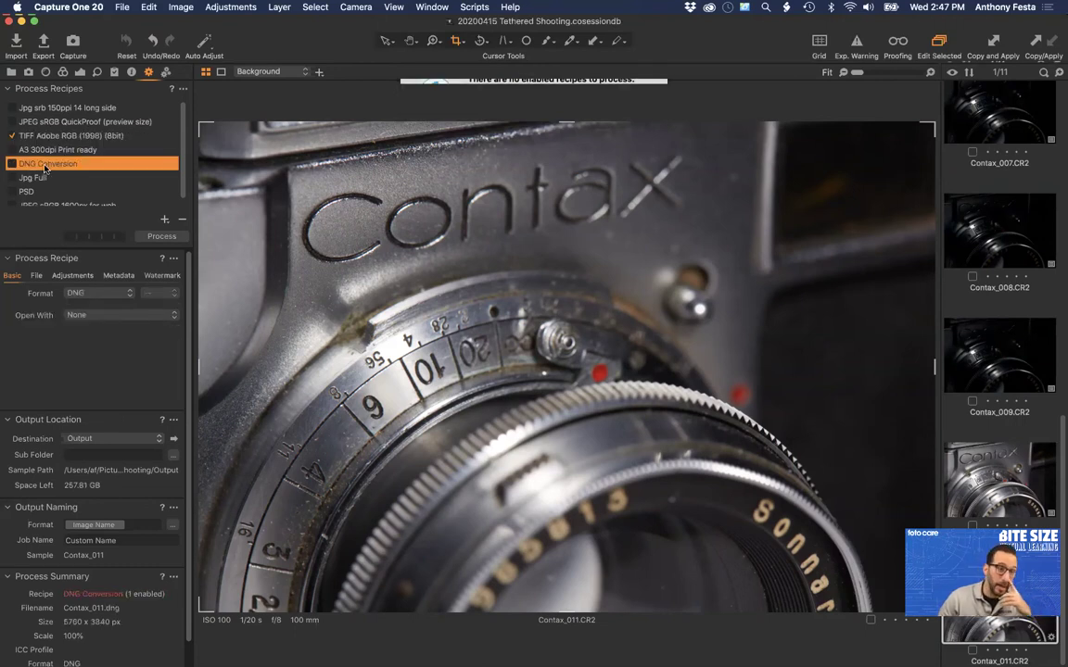
click(165, 237)
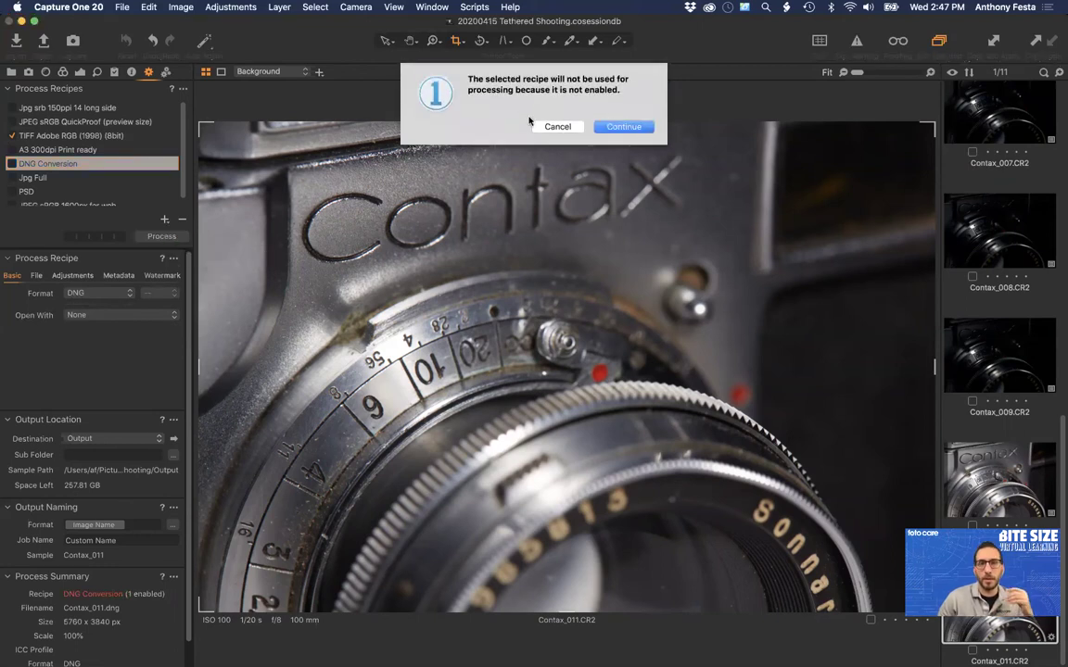
click(613, 123)
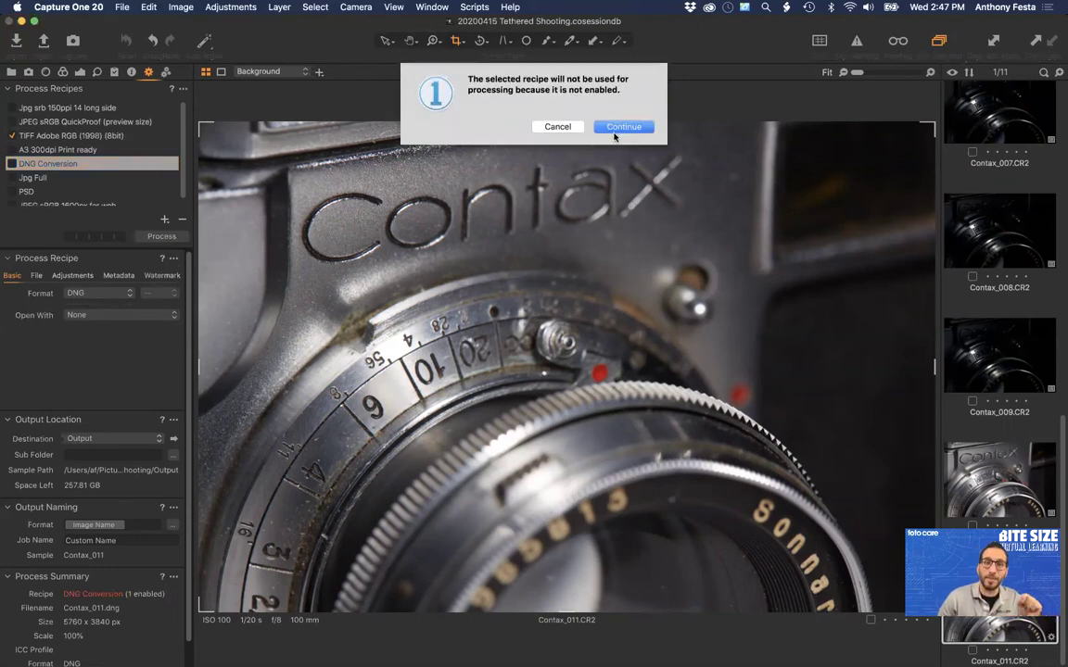
click(554, 126)
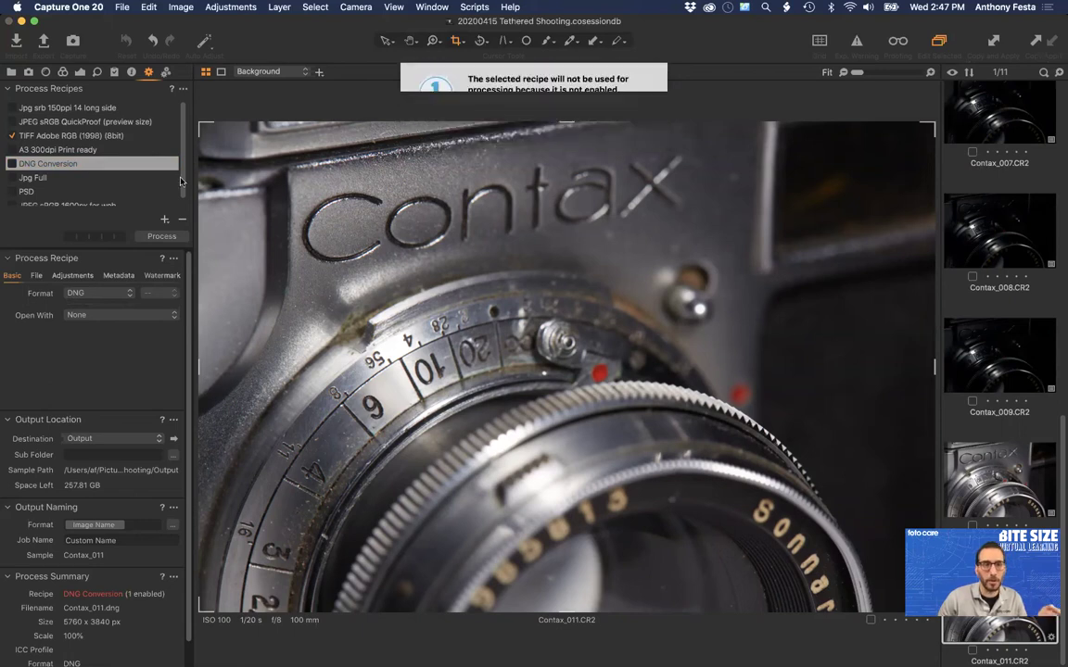
Select the TIFF Adobe RGB (1998) (8bit) recipe, enable Jpg Full alongside it, and check the batch queue
click(44, 135)
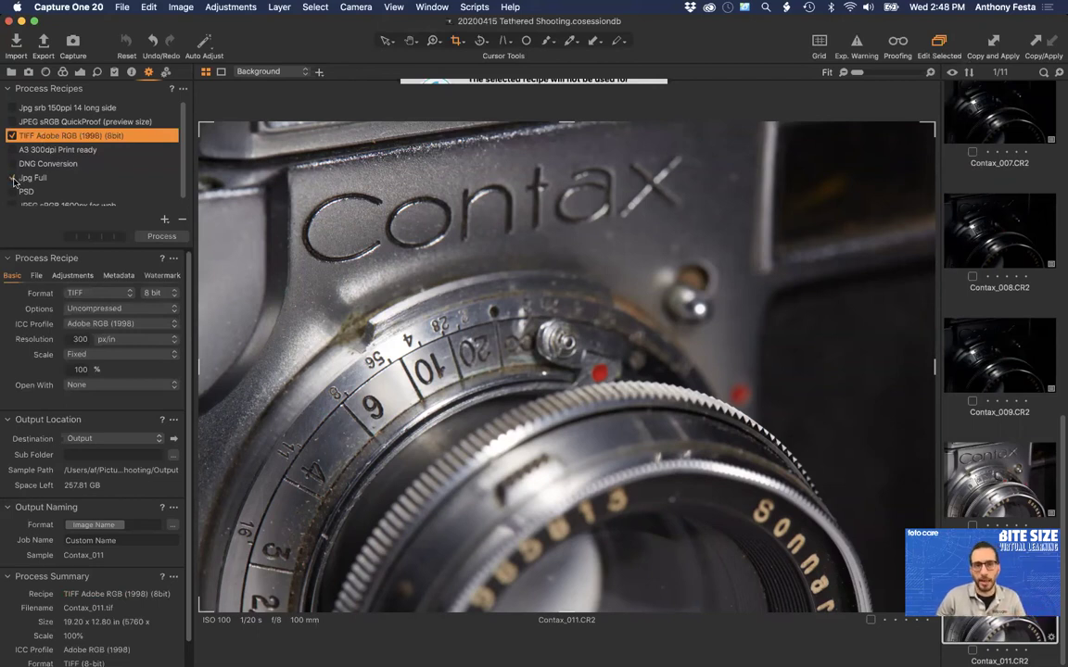
click(167, 74)
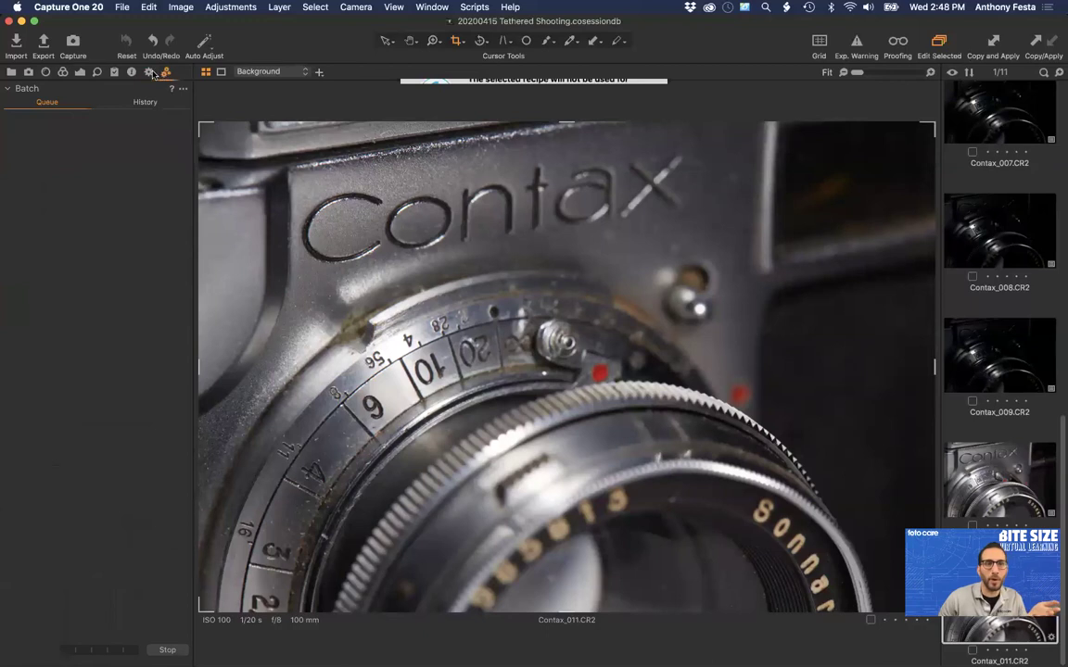
click(148, 73)
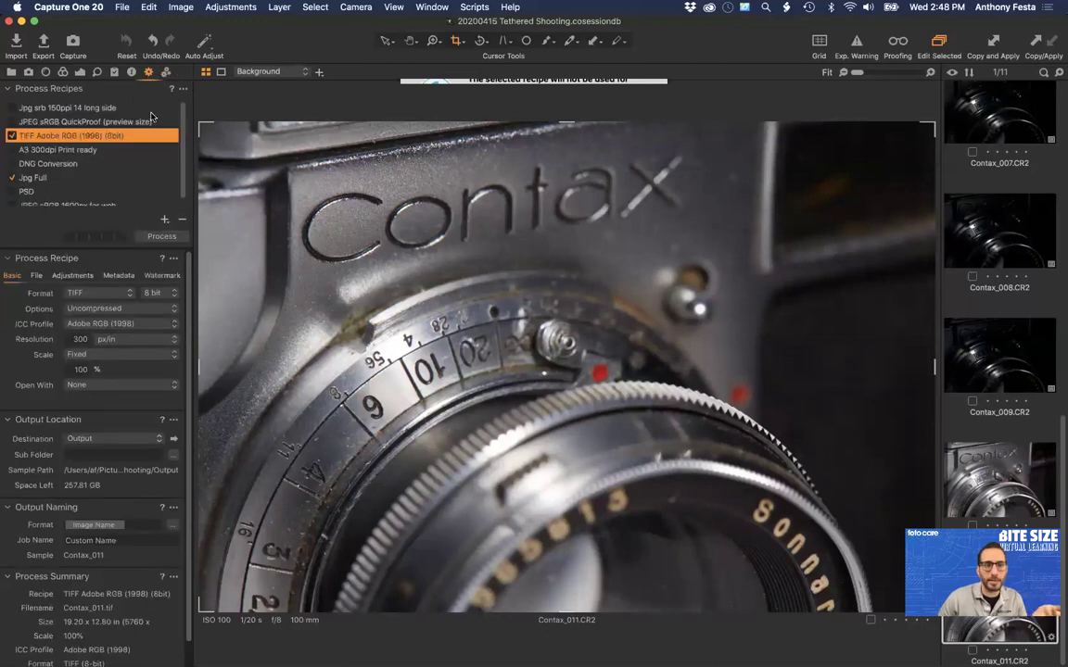
Switch to Finder and open the Jpg Full folder inside the Output folder of the 20200415 Tethered Shooting session in Pictures
key(super+Tab)
key(super+Tab)
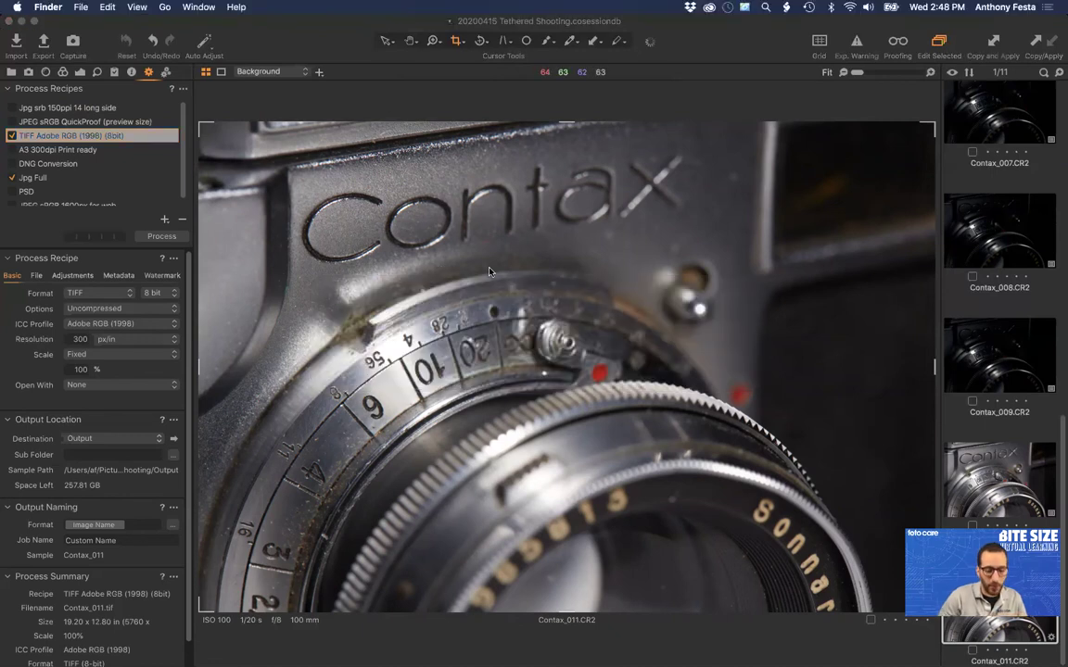
key(super+n)
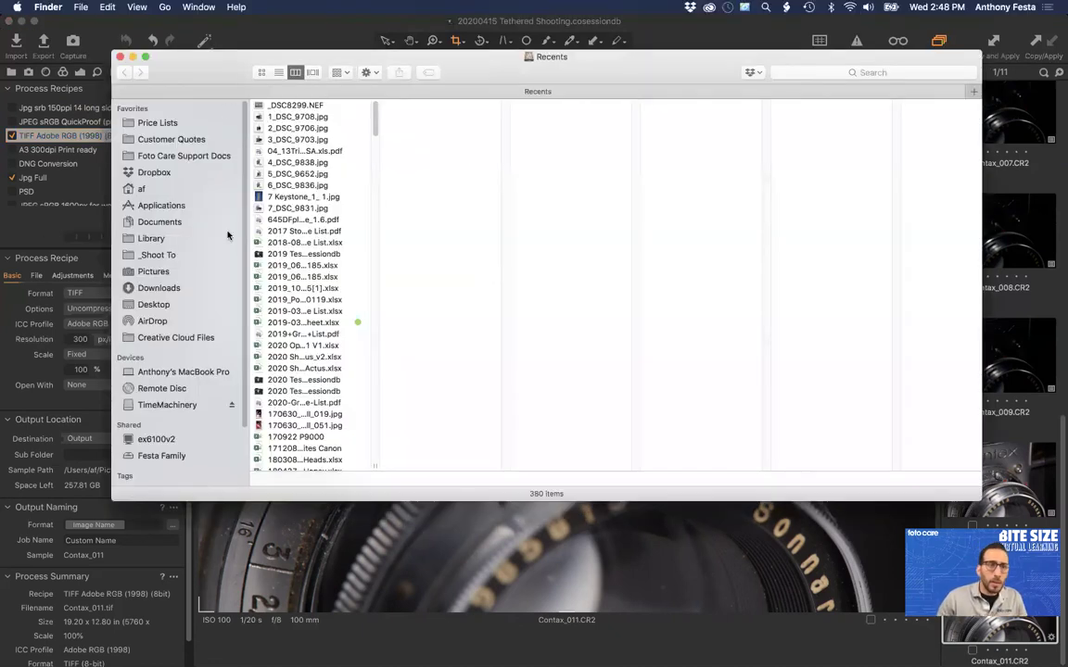
click(153, 271)
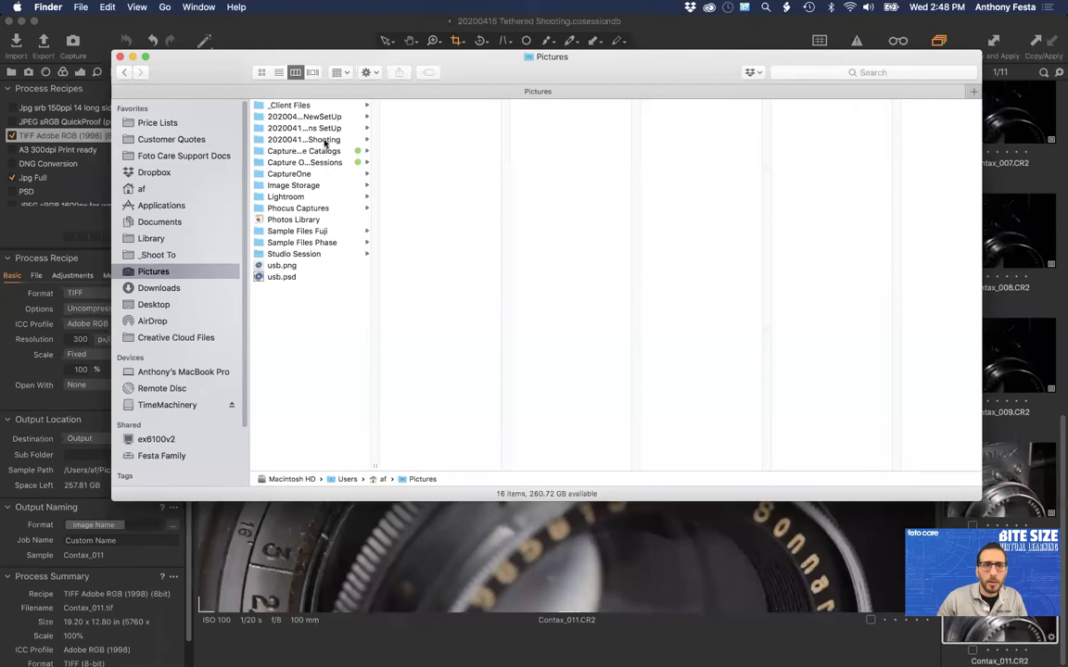
click(325, 139)
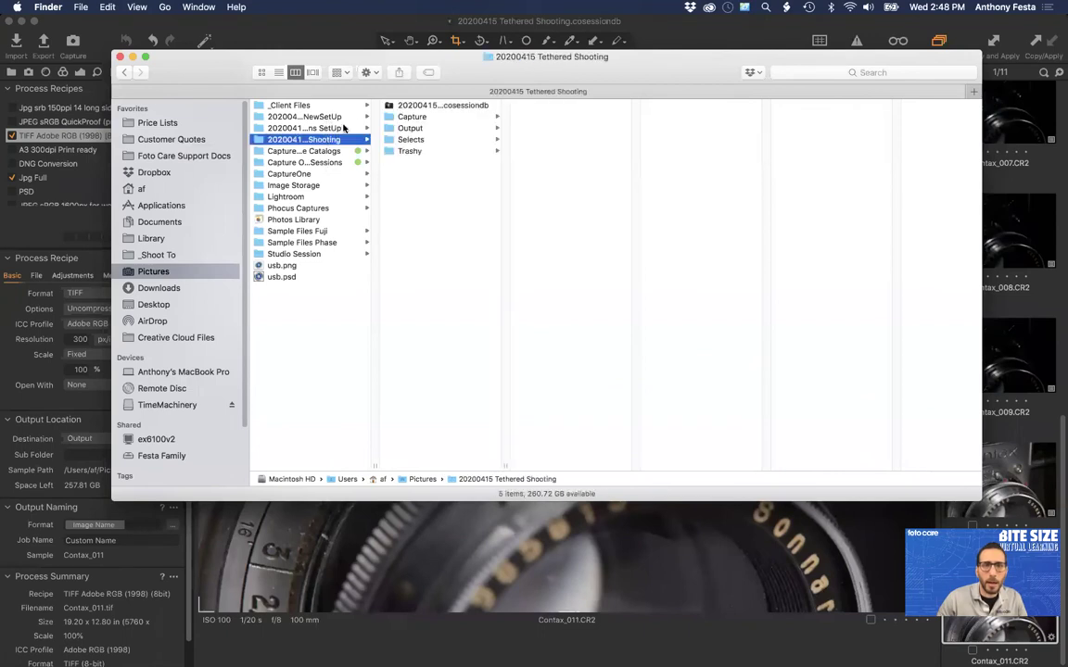
click(434, 127)
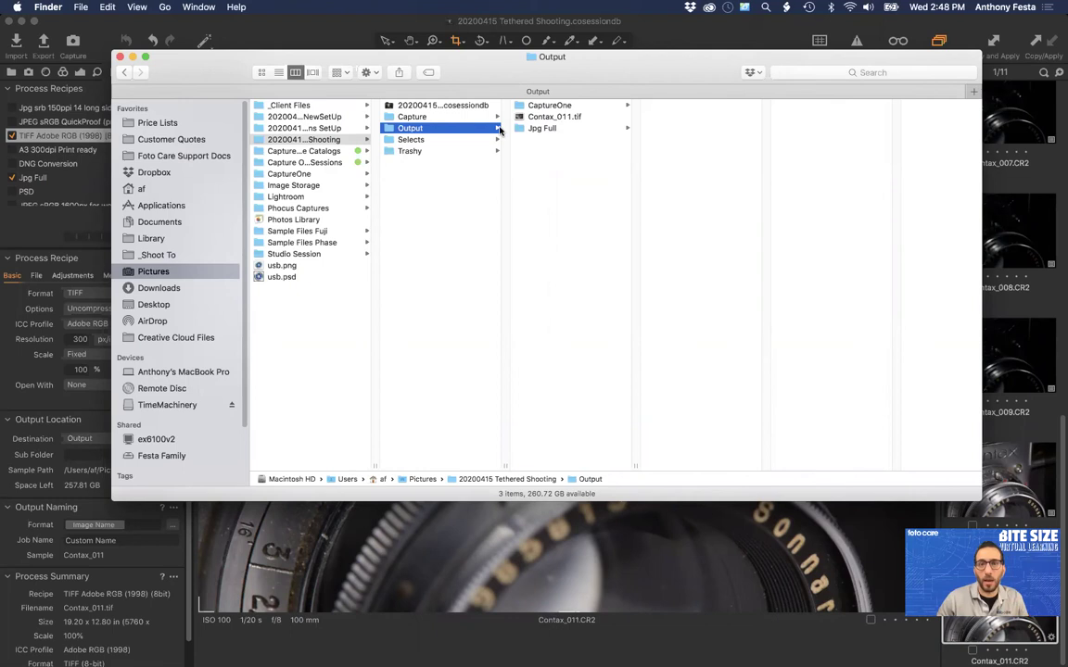
click(541, 128)
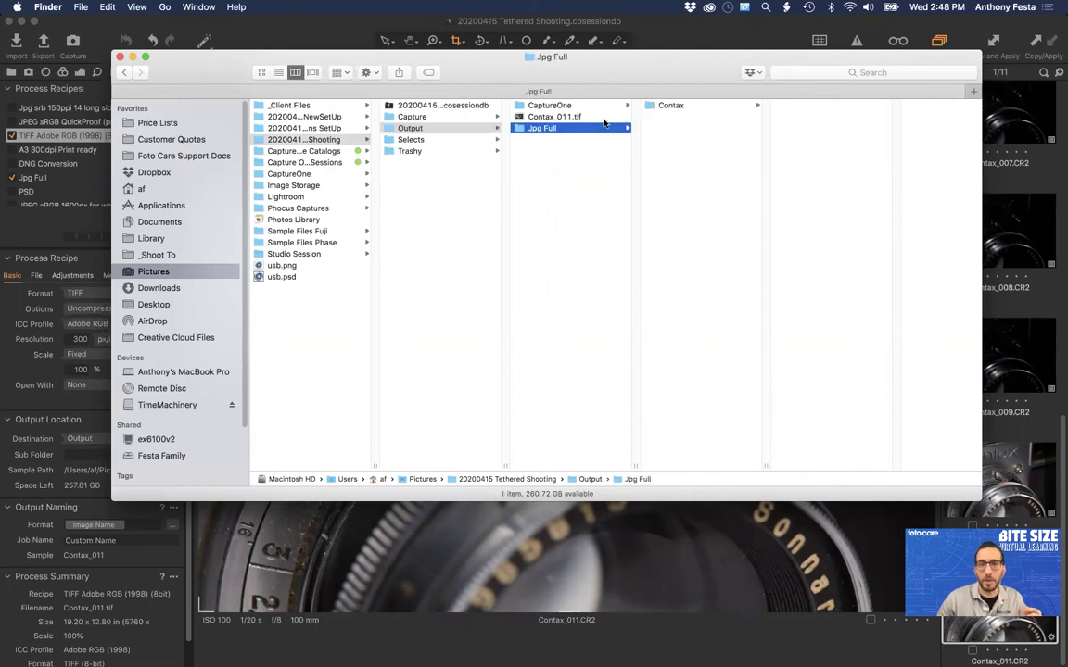
Check the Contax subfolder inside Jpg Full, return to Capture One, and view the Jpg Full recipe's file settings
click(674, 108)
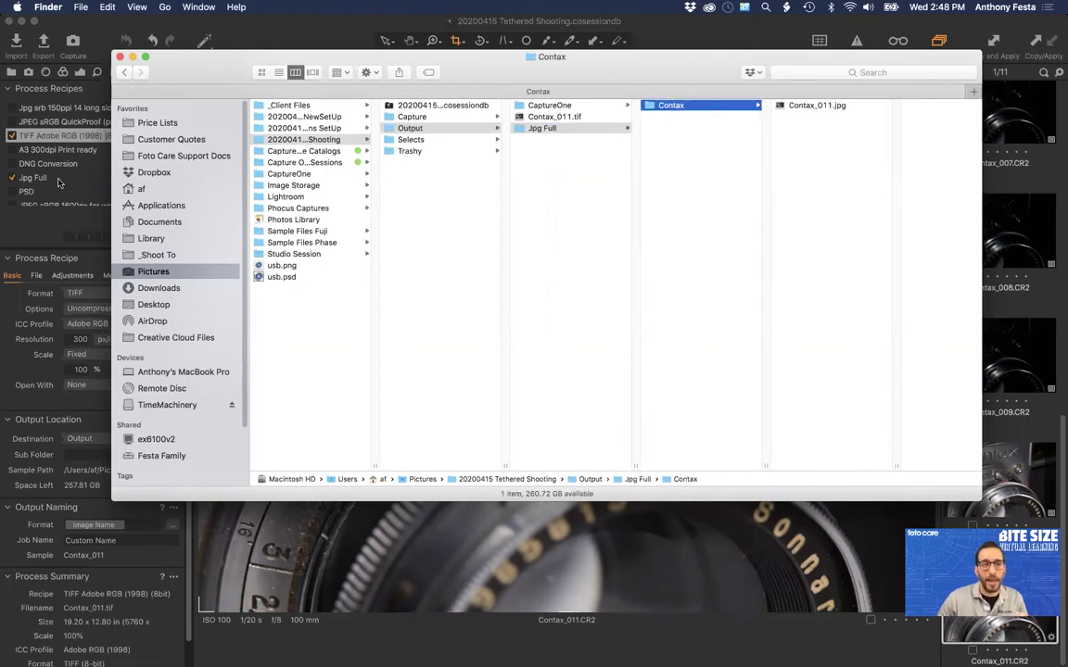
click(57, 182)
click(57, 182)
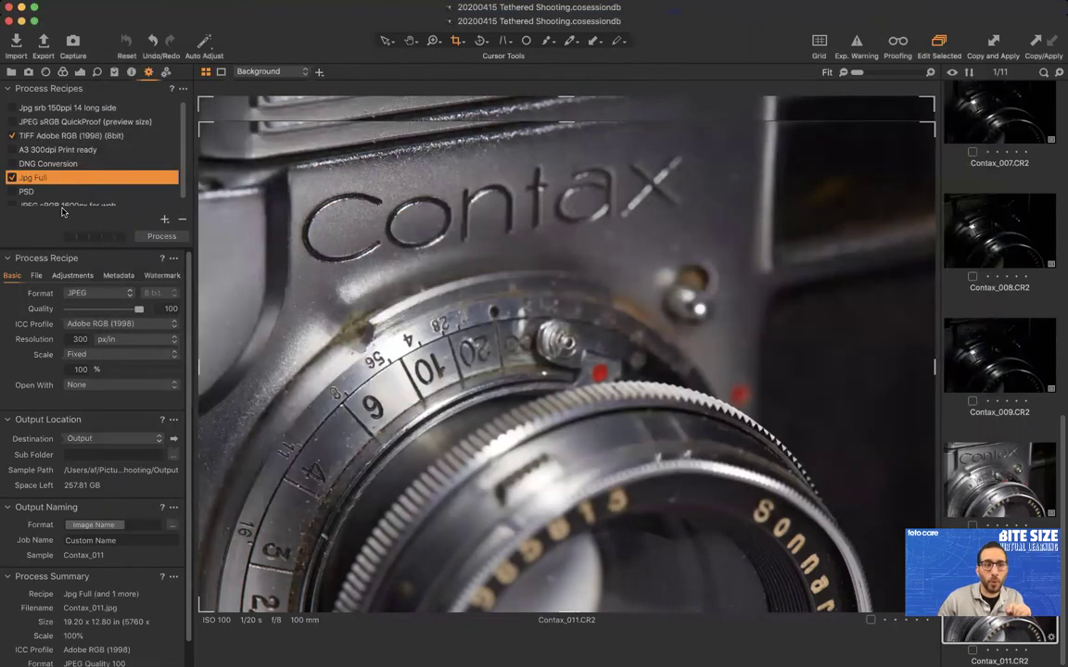
click(37, 275)
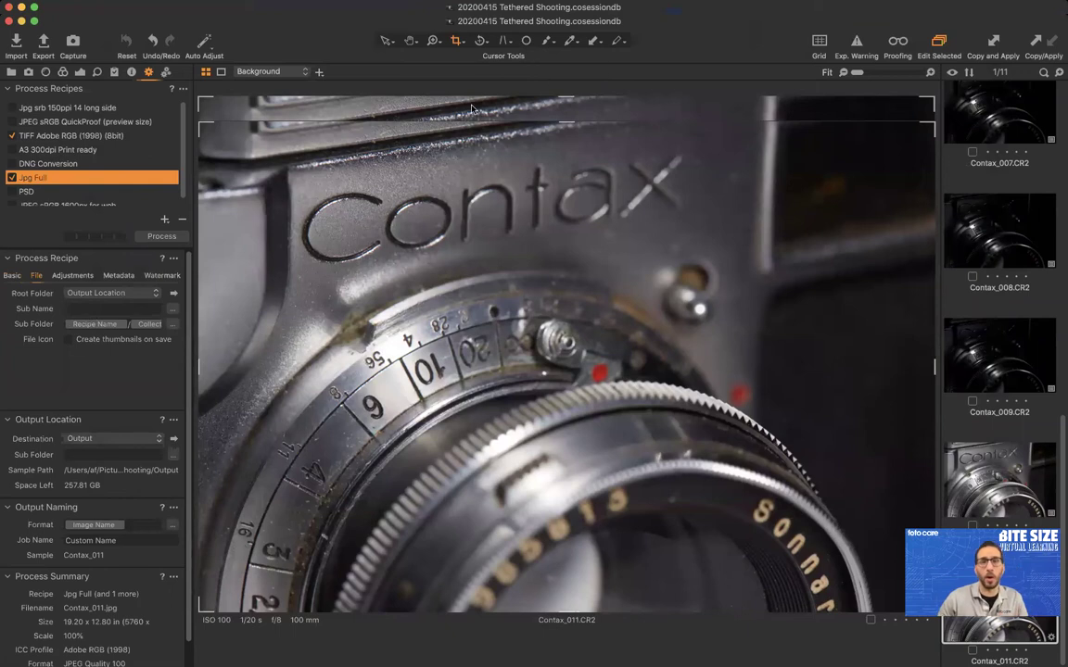
key(super+Tab)
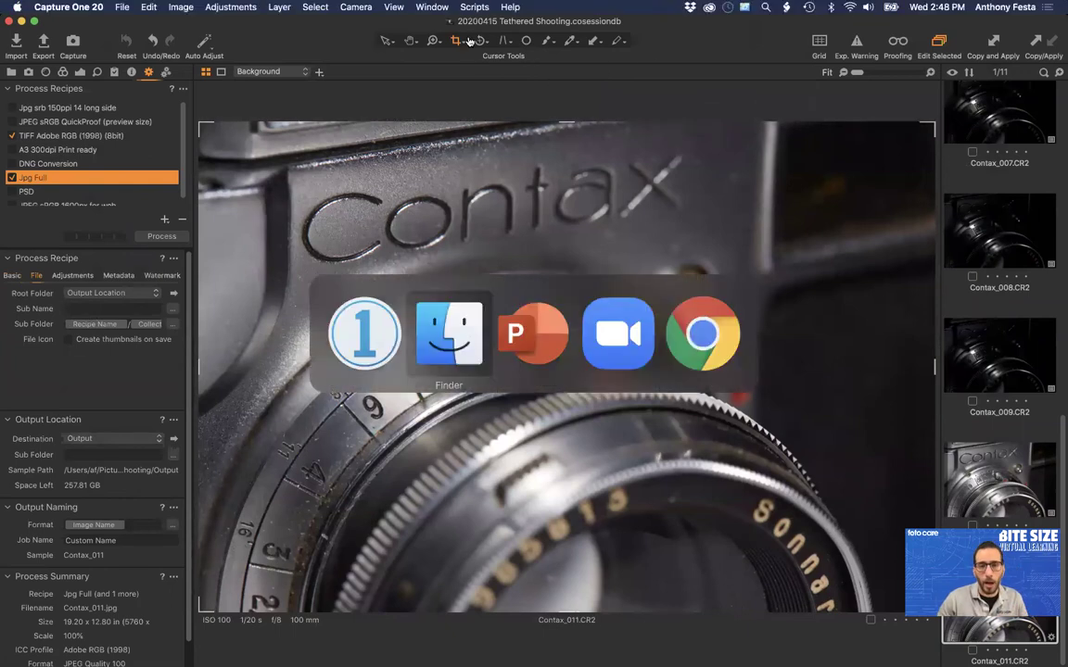
key(super+shift+Tab)
key(super+Tab)
key(super+Tab)
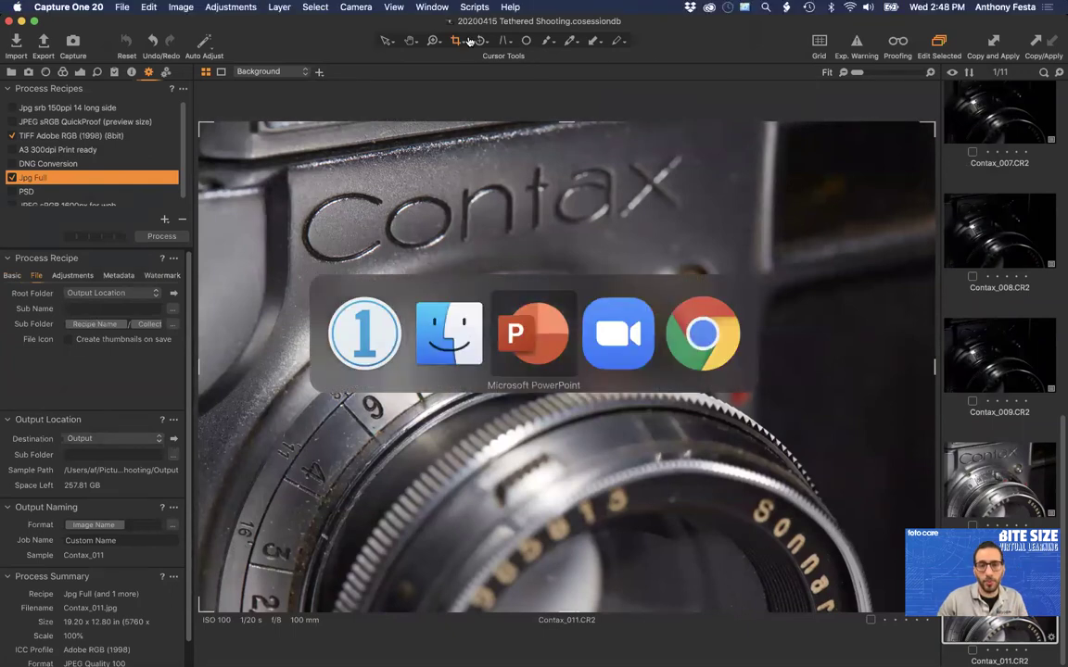
key(Escape)
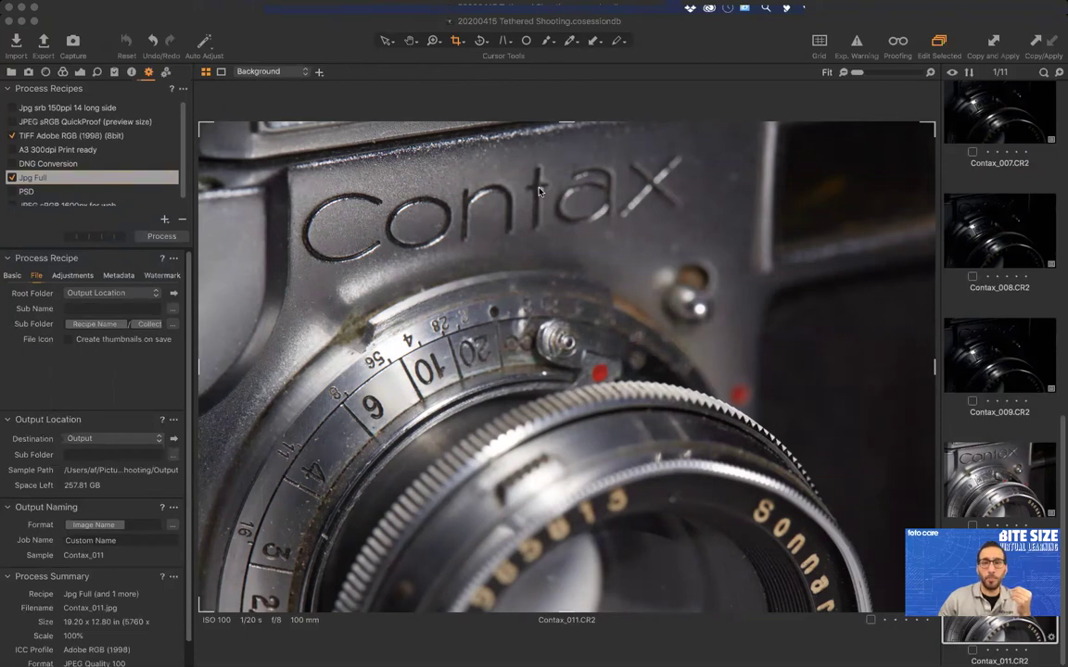
Show the session library and look through the 20200415 Tethered Shooting folders under Pictures
click(4, 71)
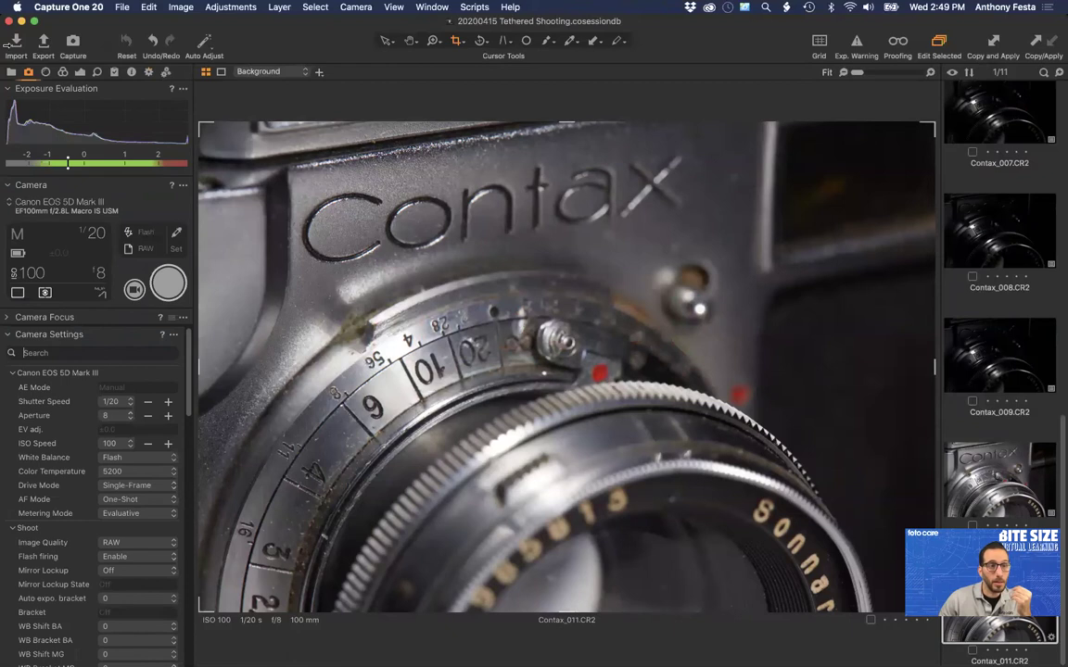
click(7, 75)
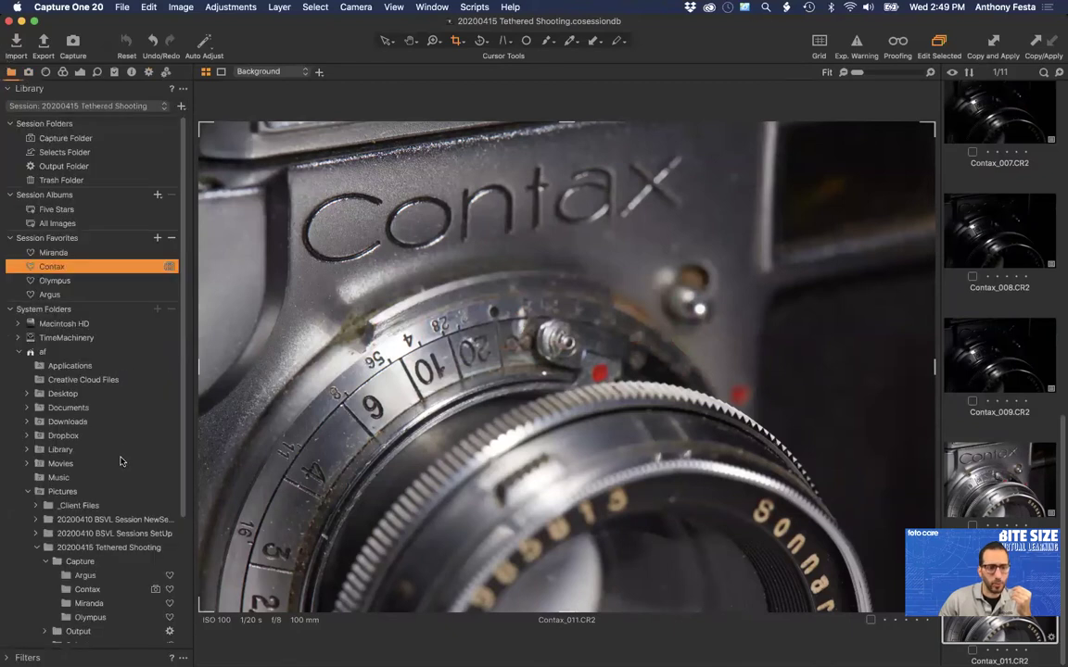
scroll(113, 417, down, 5)
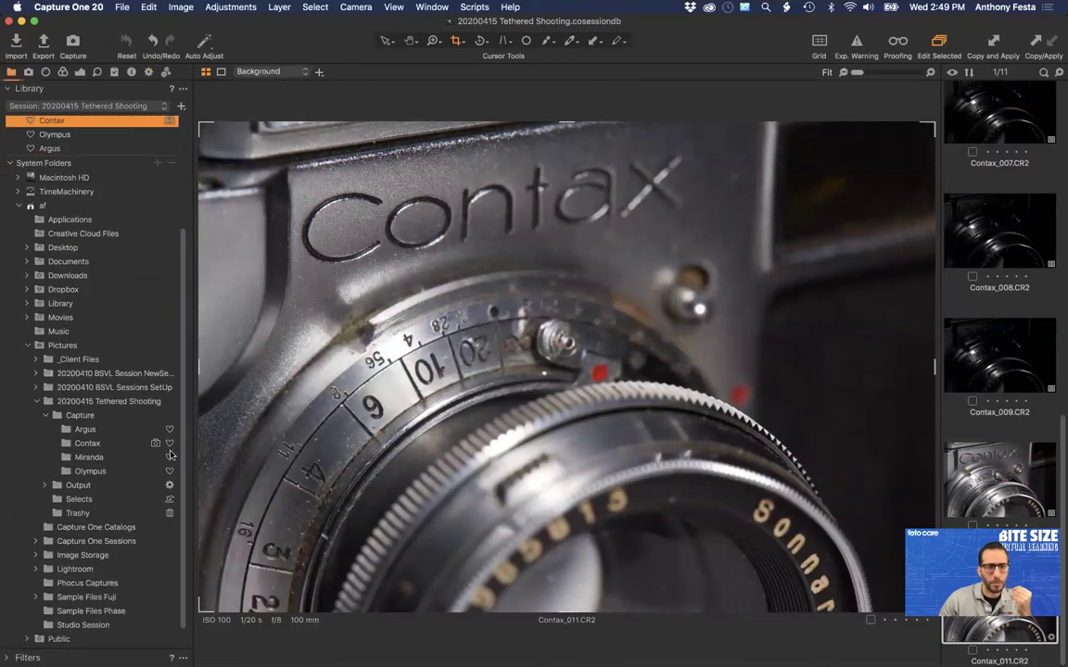
scroll(103, 434, up, 3)
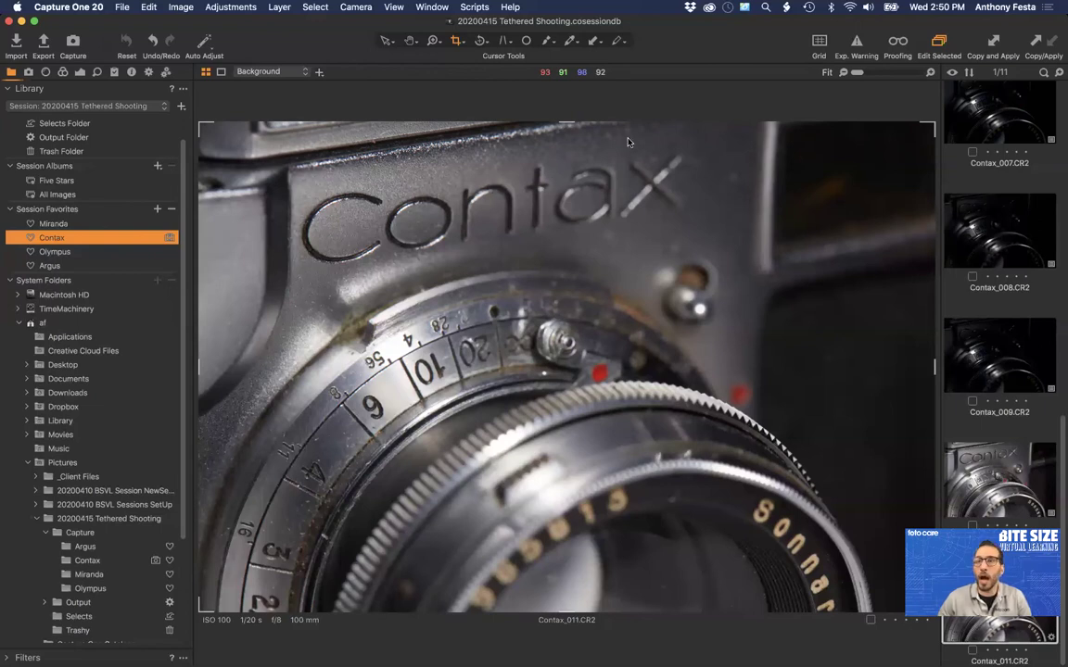
Turn on recipe proofing for Contax_011.CR2 and display the process recipes with Jpg Full selected
click(898, 42)
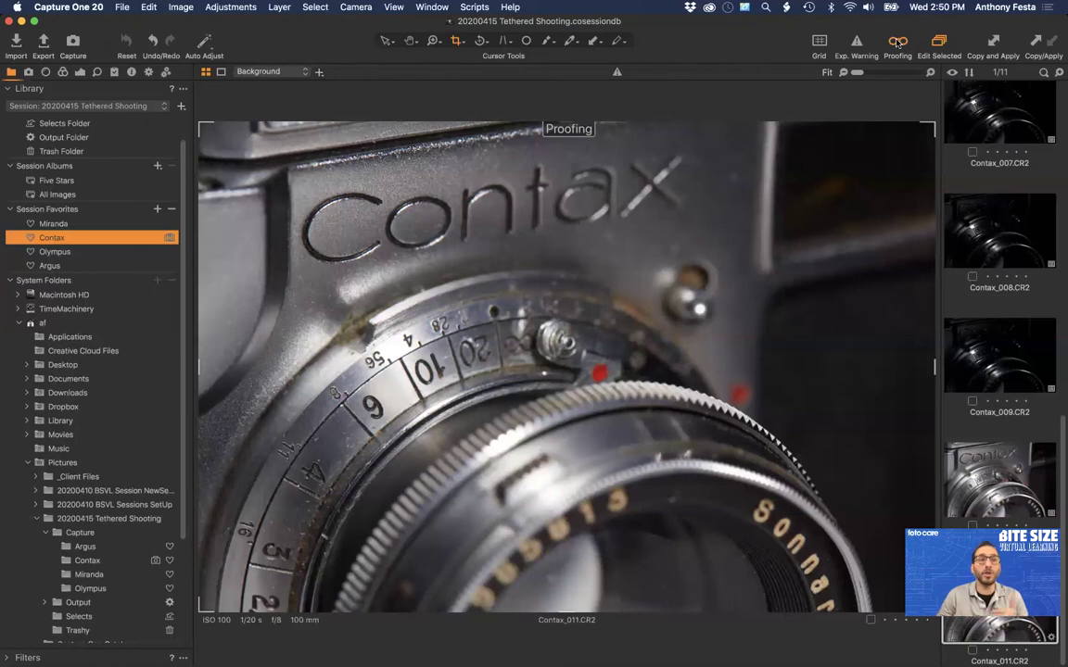
click(149, 71)
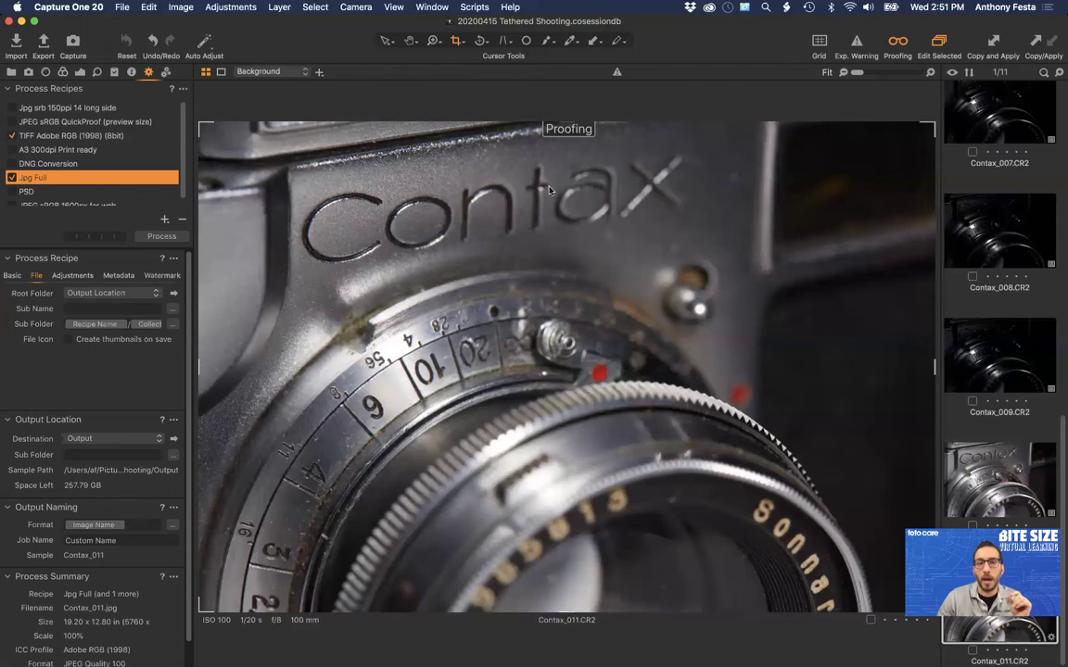
Start Live View from the camera controls and look over its capture tools and live view tools
click(29, 73)
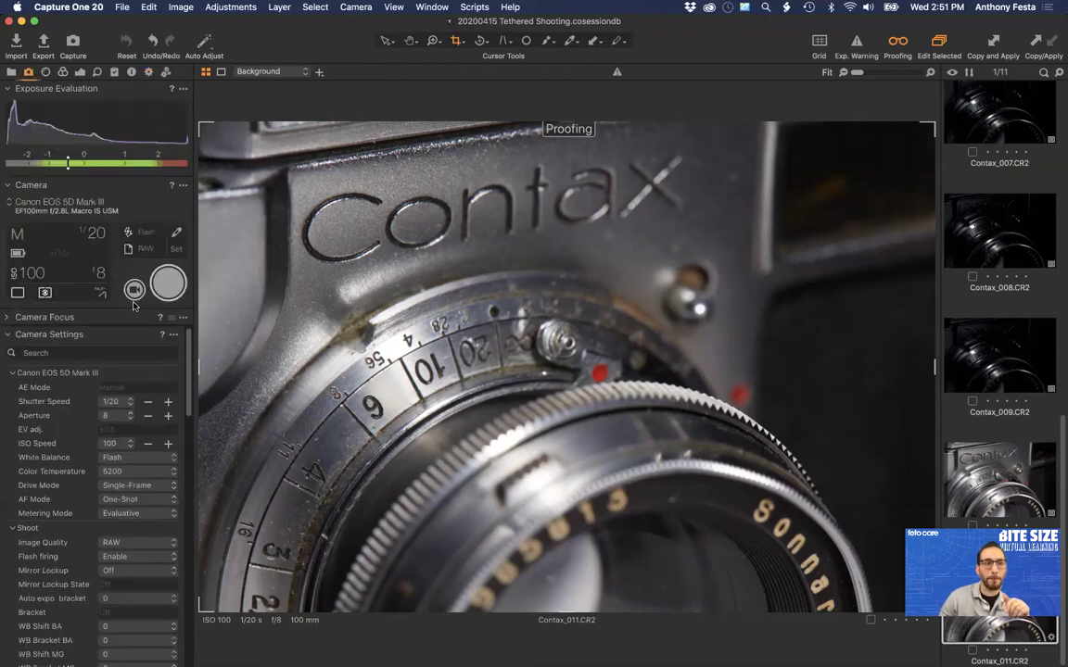
click(134, 289)
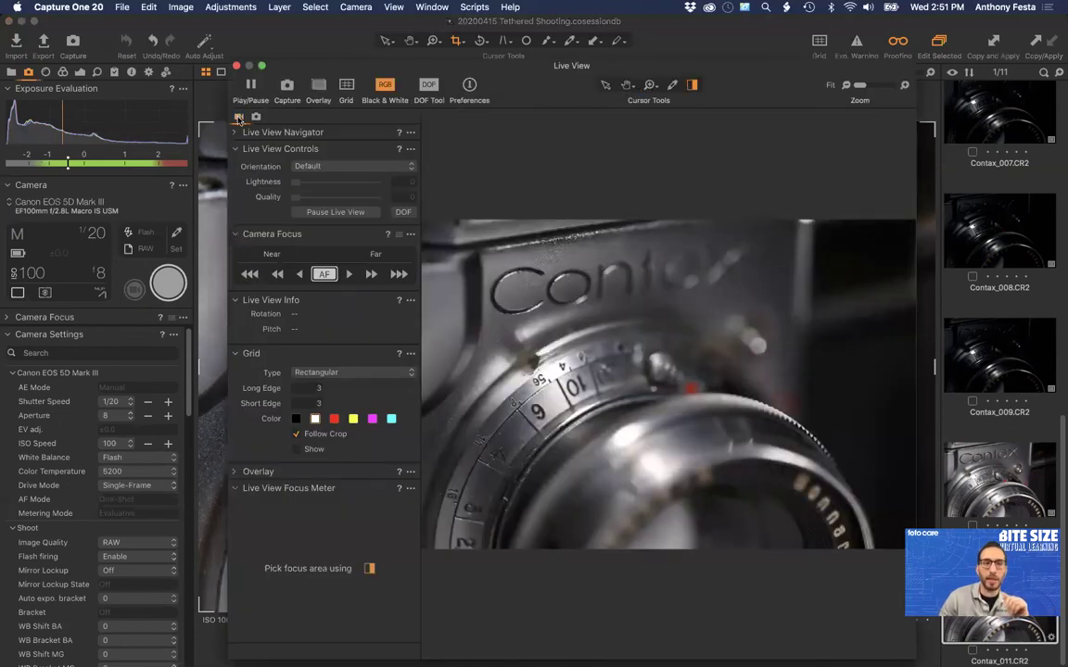
click(256, 118)
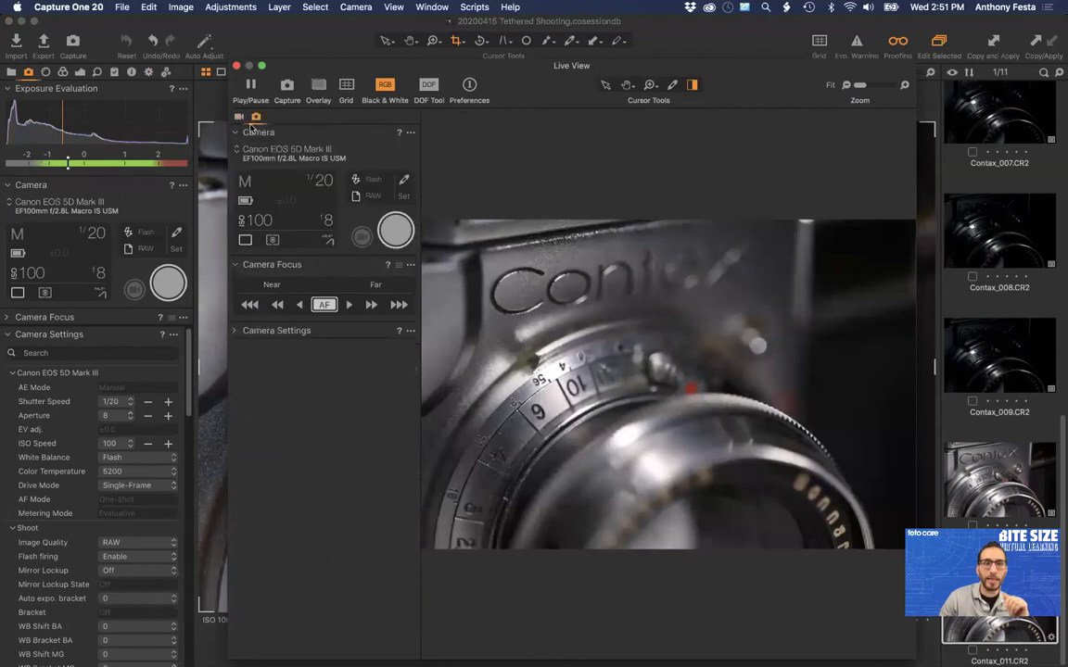
click(239, 116)
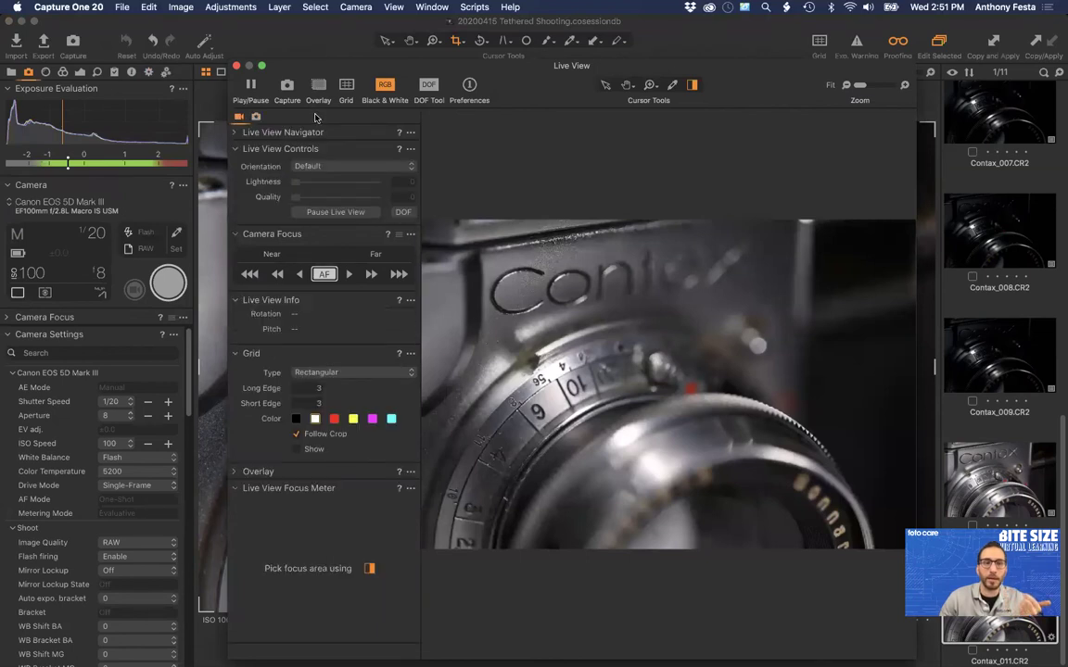
Look at the options for adding tools and tool tabs to the Live View window, and dismiss them
right_click(316, 118)
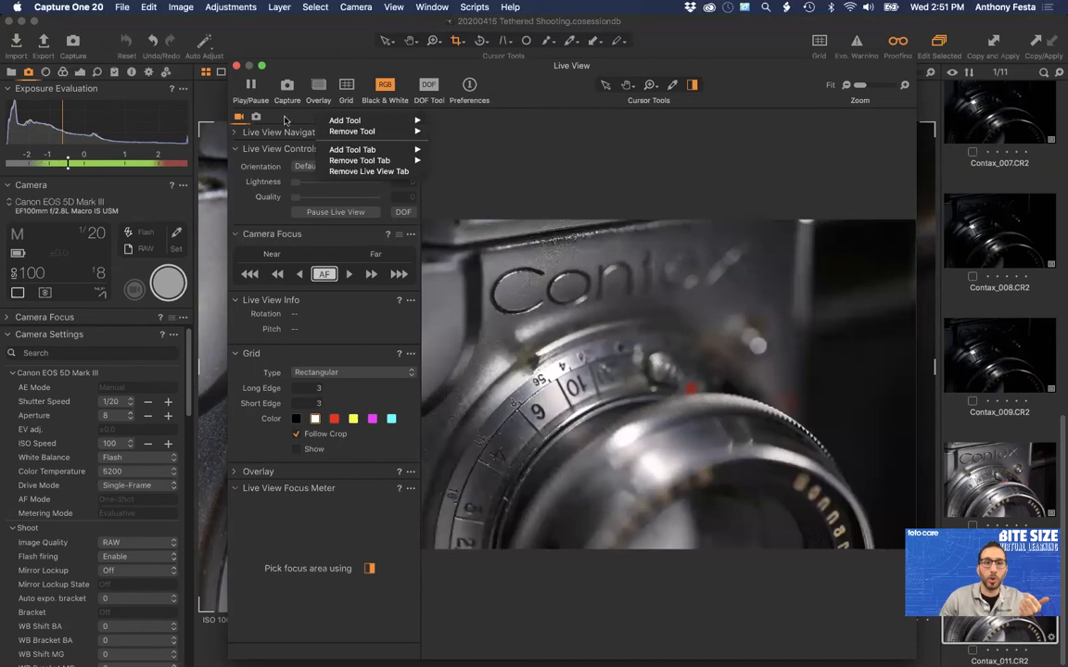
mouse_move(361, 153)
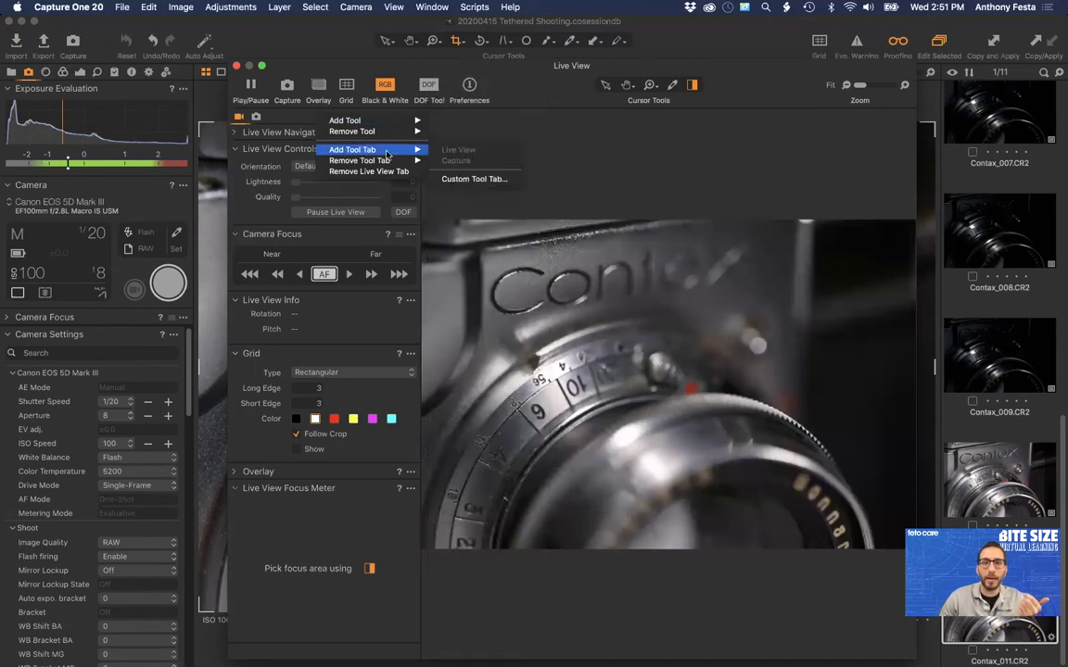
mouse_move(362, 126)
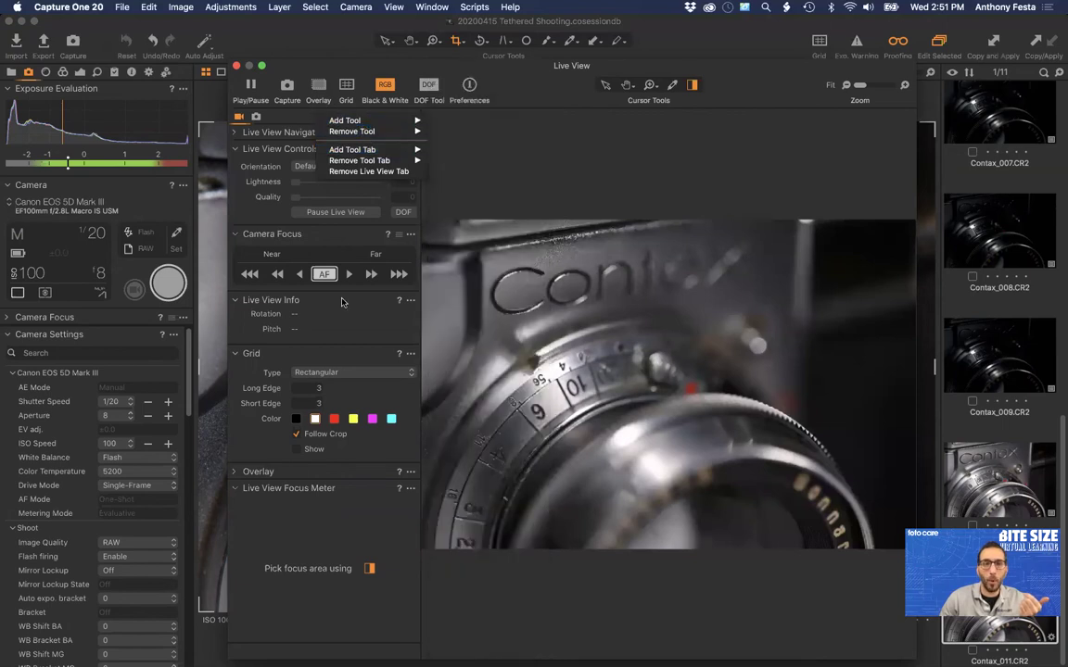
click(330, 335)
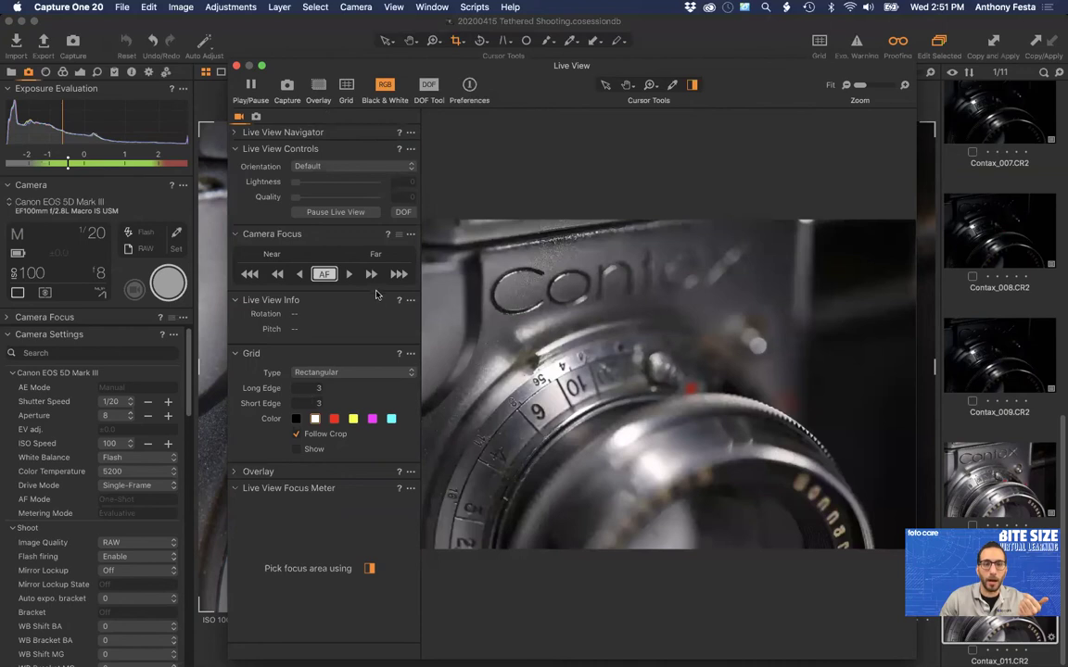
Collapse the Live View Focus Meter, review which tools can be added to Live View, and close the Live View window
click(237, 488)
right_click(297, 553)
mouse_move(336, 556)
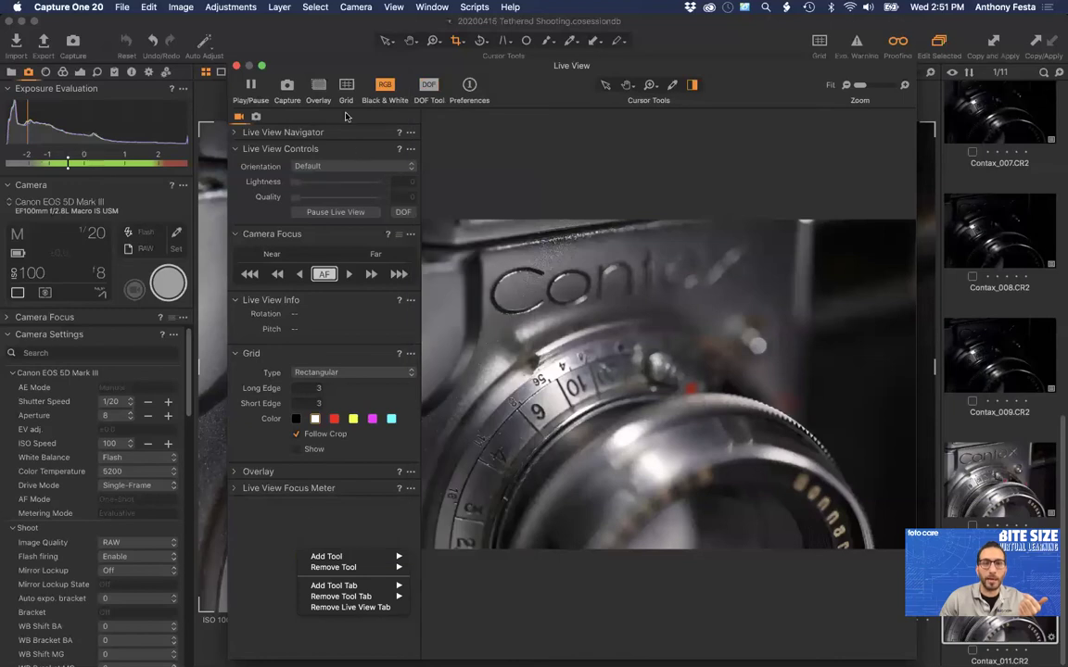
right_click(249, 521)
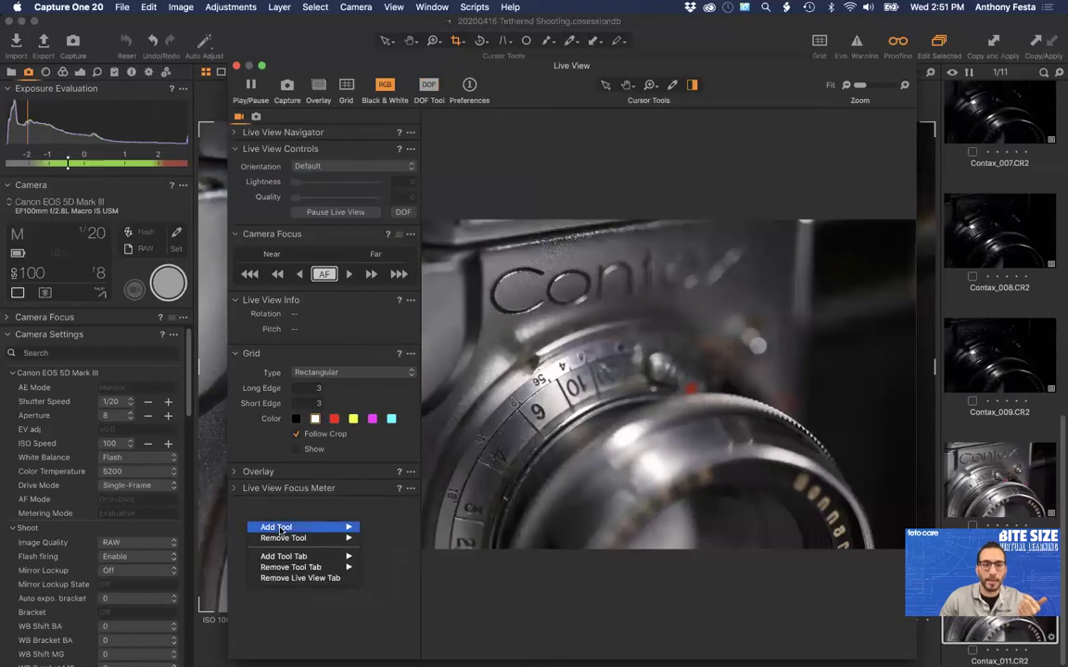
mouse_move(287, 527)
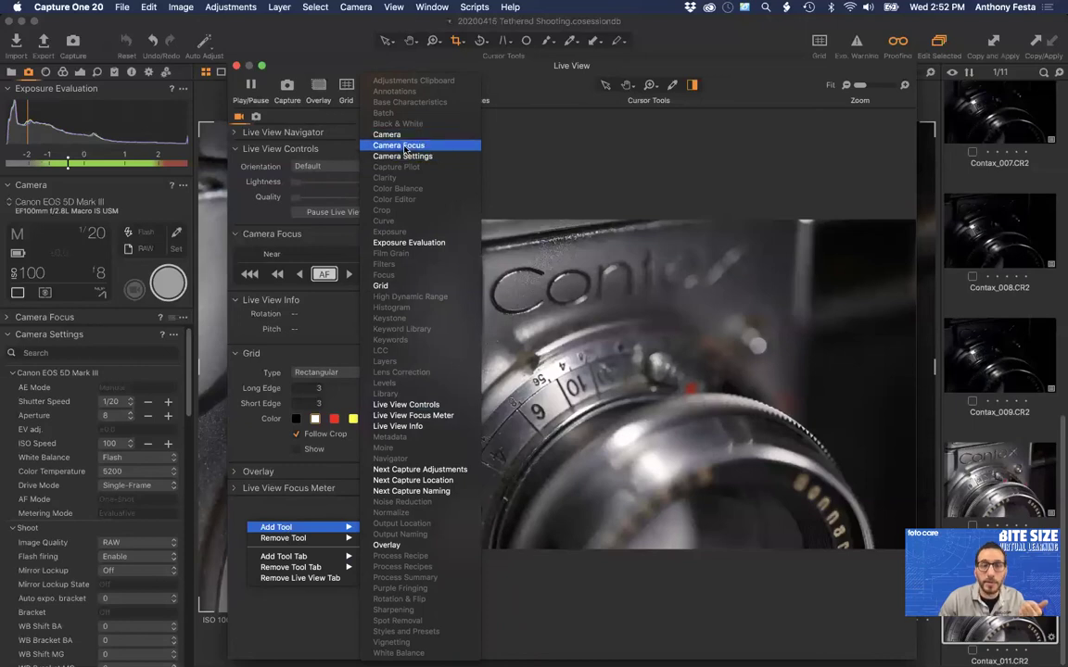
right_click(248, 593)
mouse_move(325, 600)
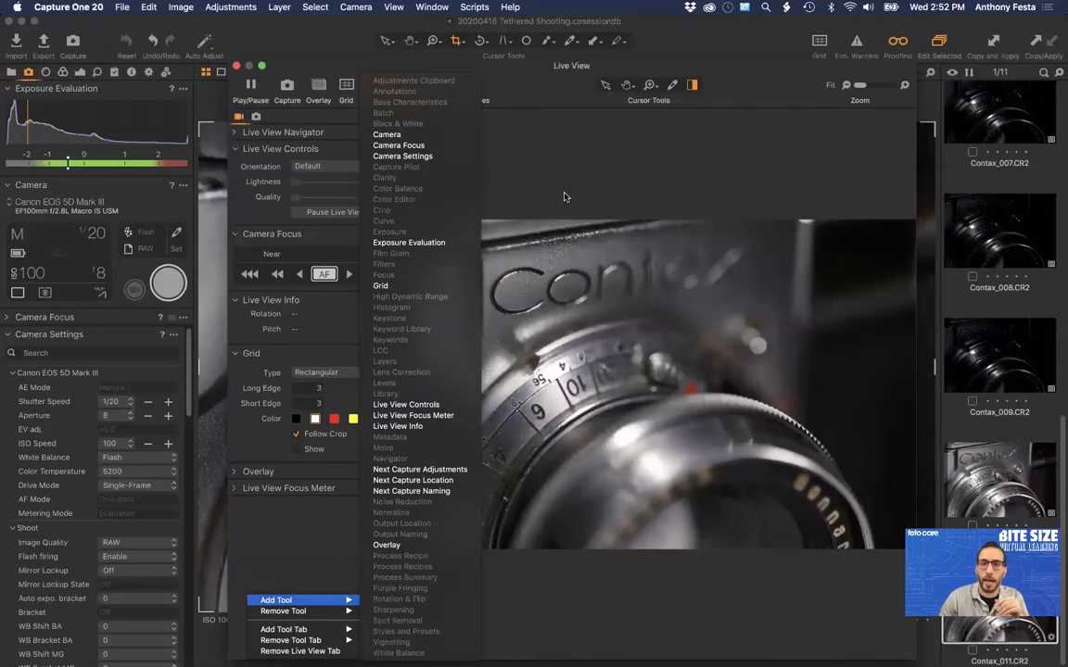
click(598, 197)
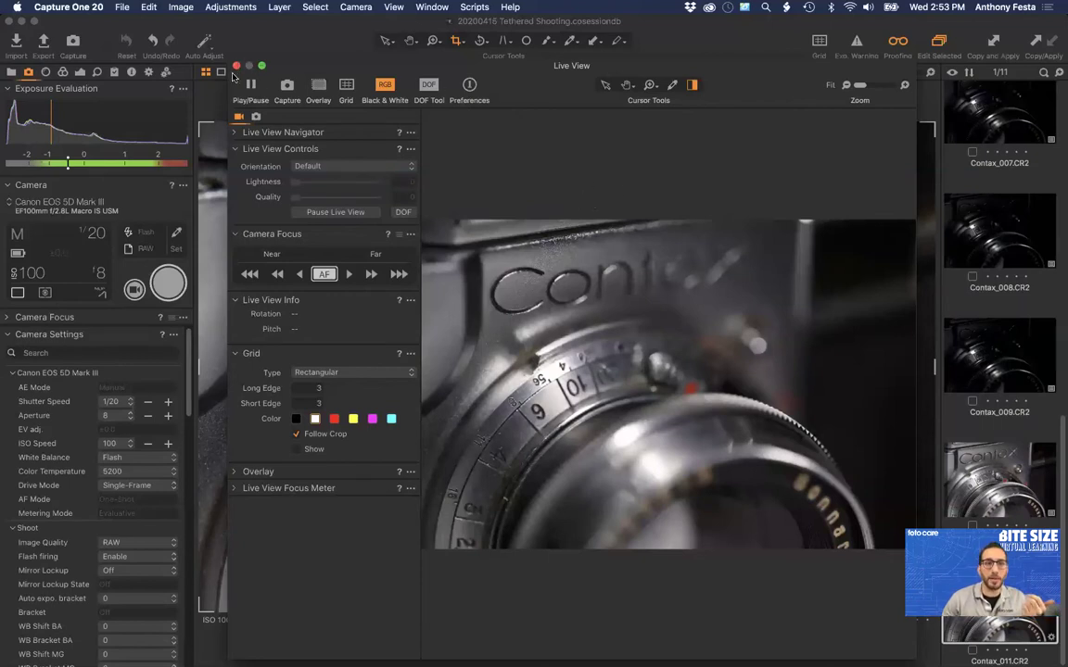
click(236, 66)
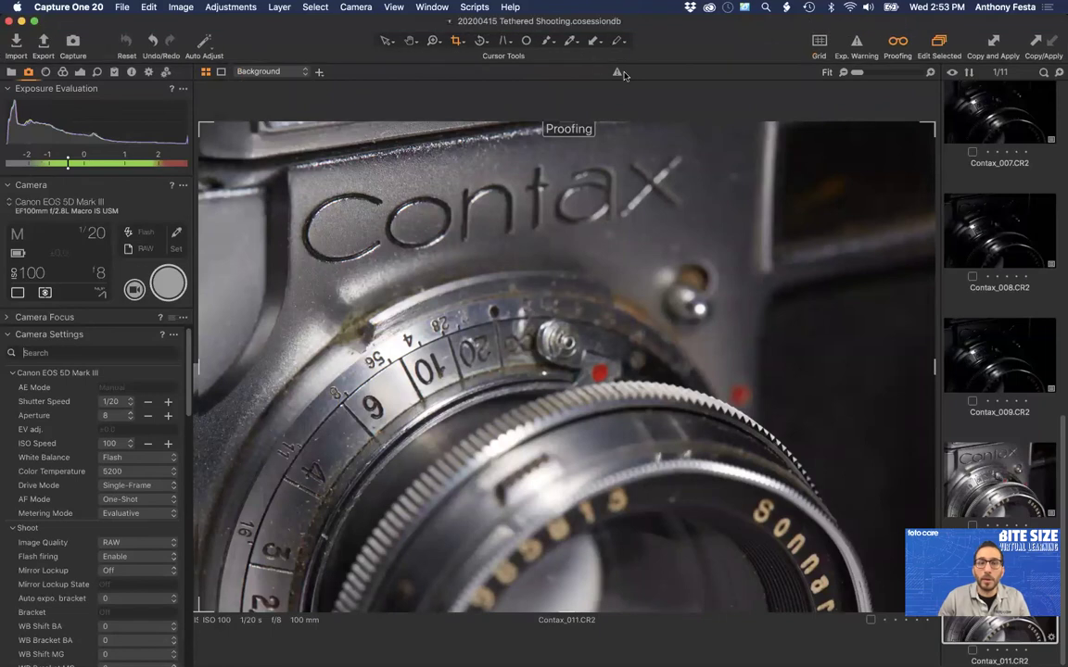
Examine the engraved Contax lettering in Contax_011.CR2 at 100% with the Pan tool, and fit the image to the viewer again
click(411, 43)
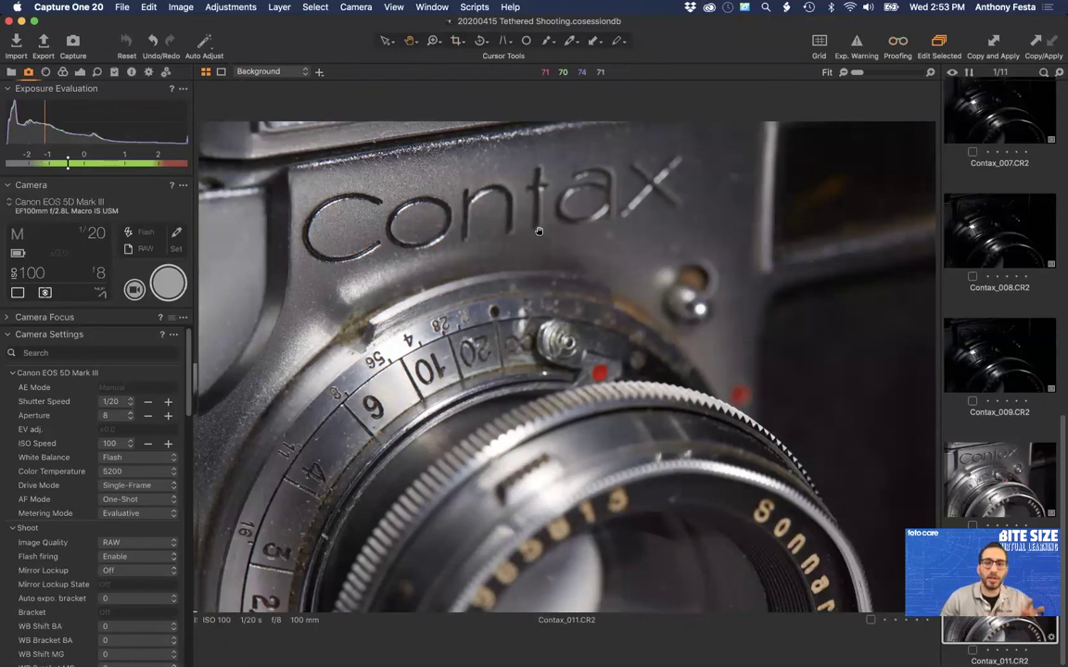
double_click(388, 227)
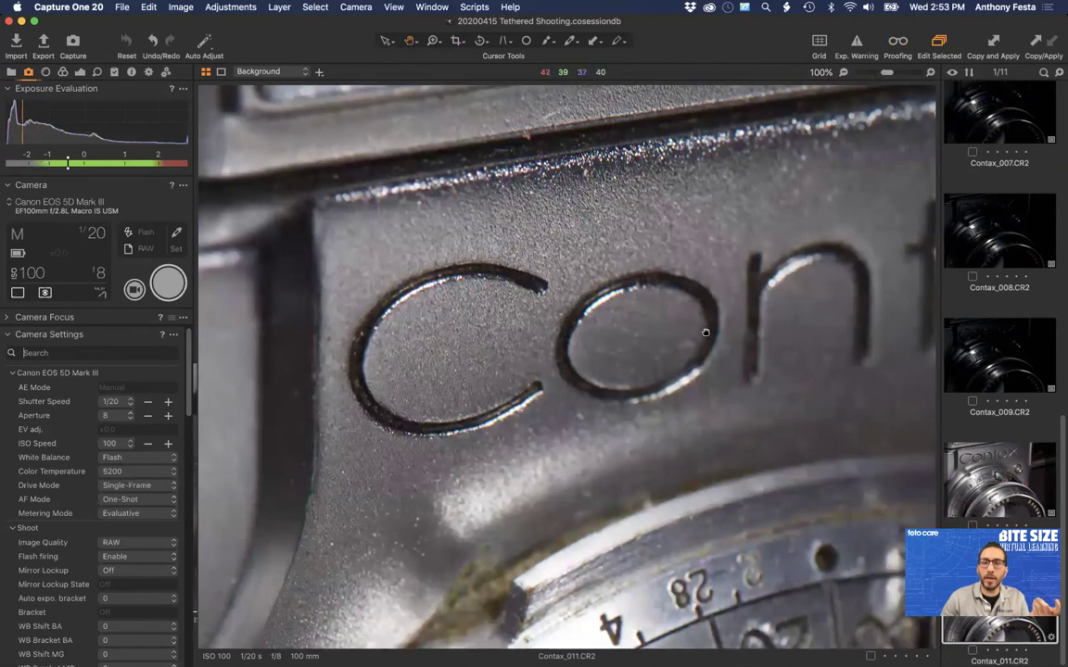
drag(706, 332, 596, 325)
drag(479, 257, 678, 339)
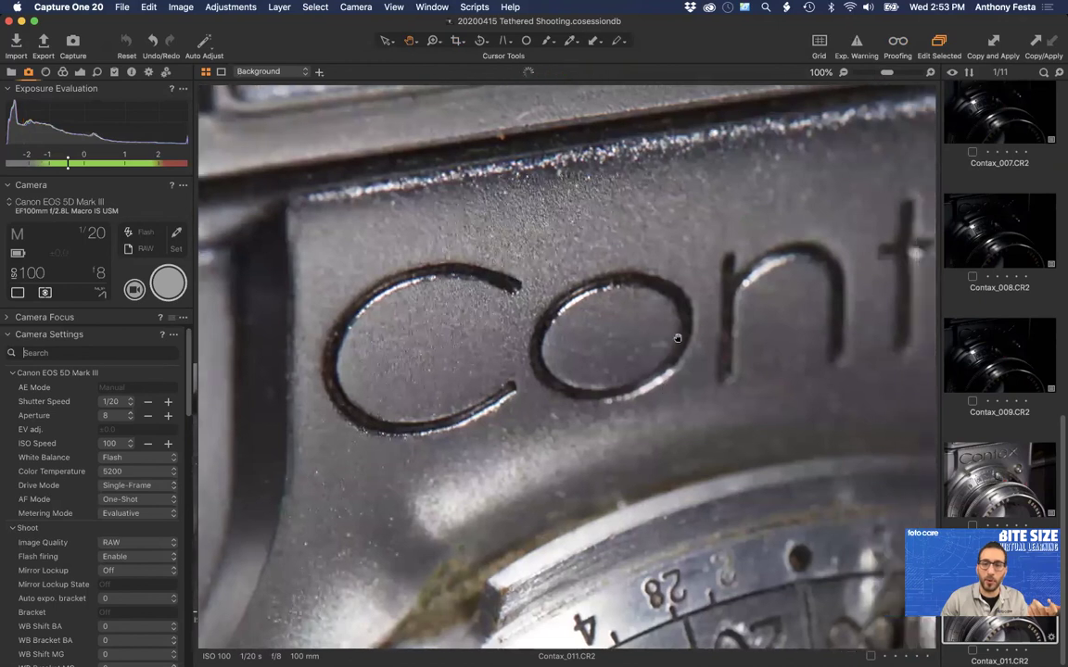
double_click(347, 224)
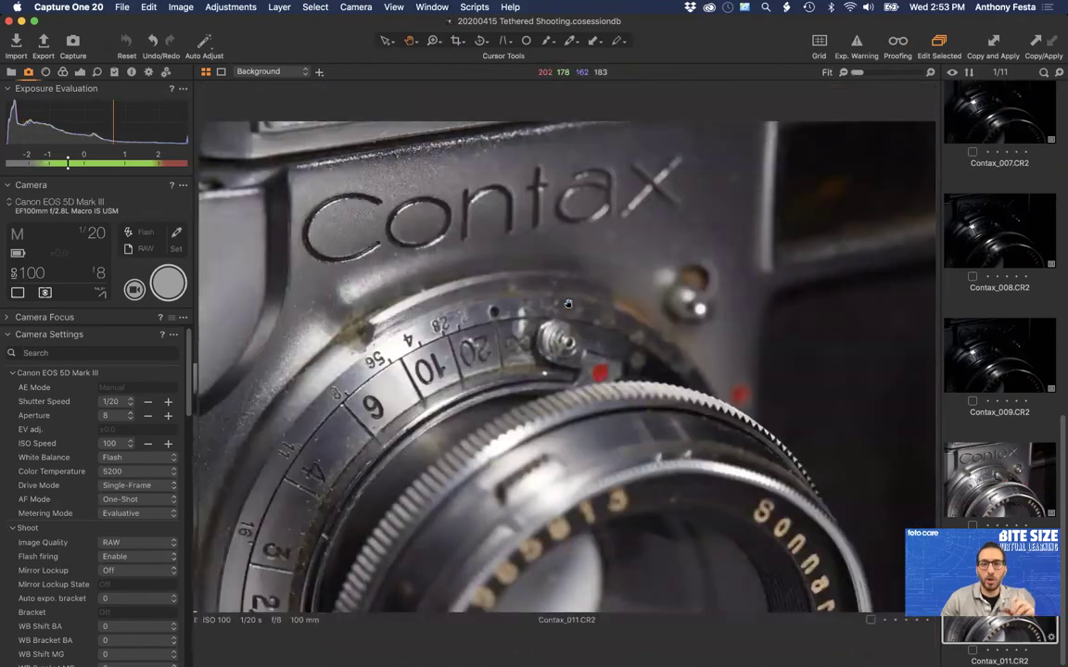
double_click(347, 224)
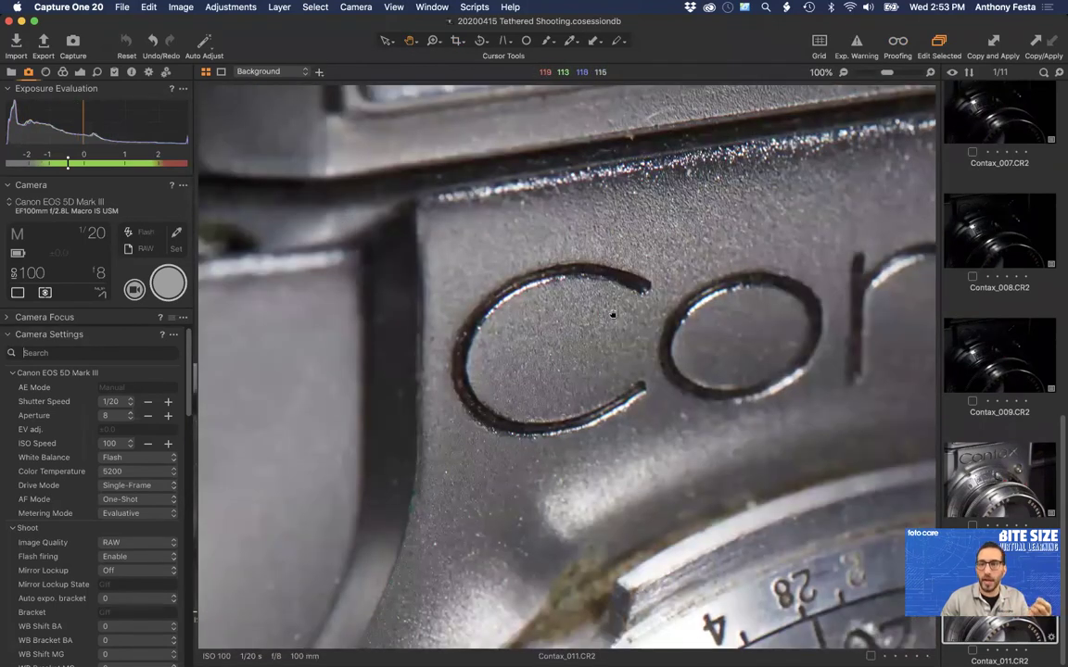
click(861, 75)
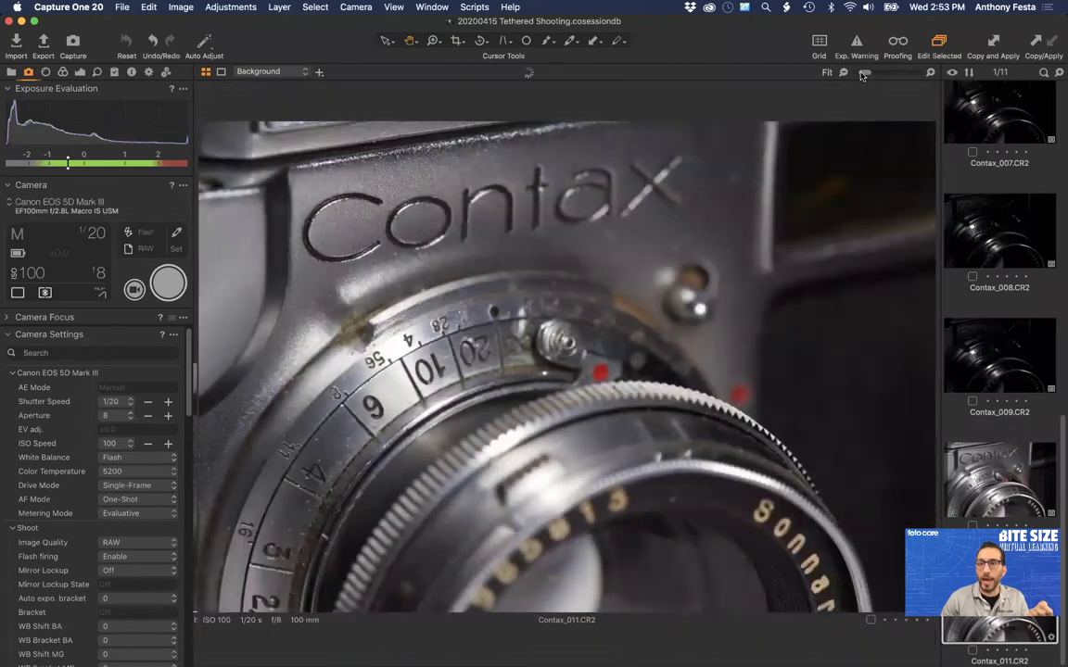
drag(863, 73, 887, 73)
key(super+0)
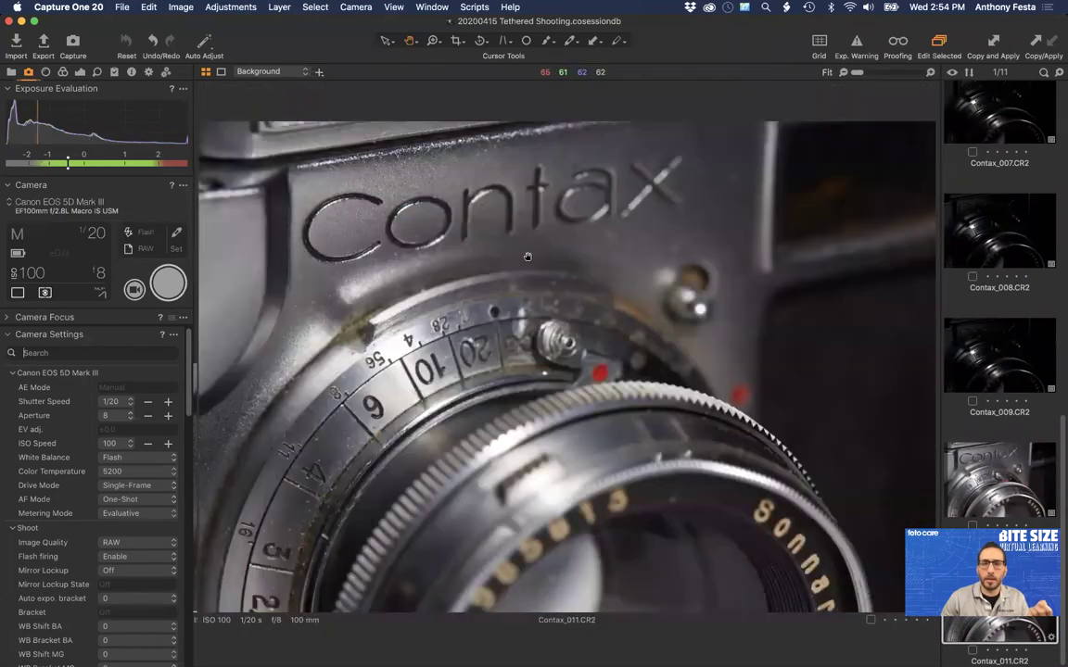
Switch the zoom cursor tool to Loupe
click(433, 42)
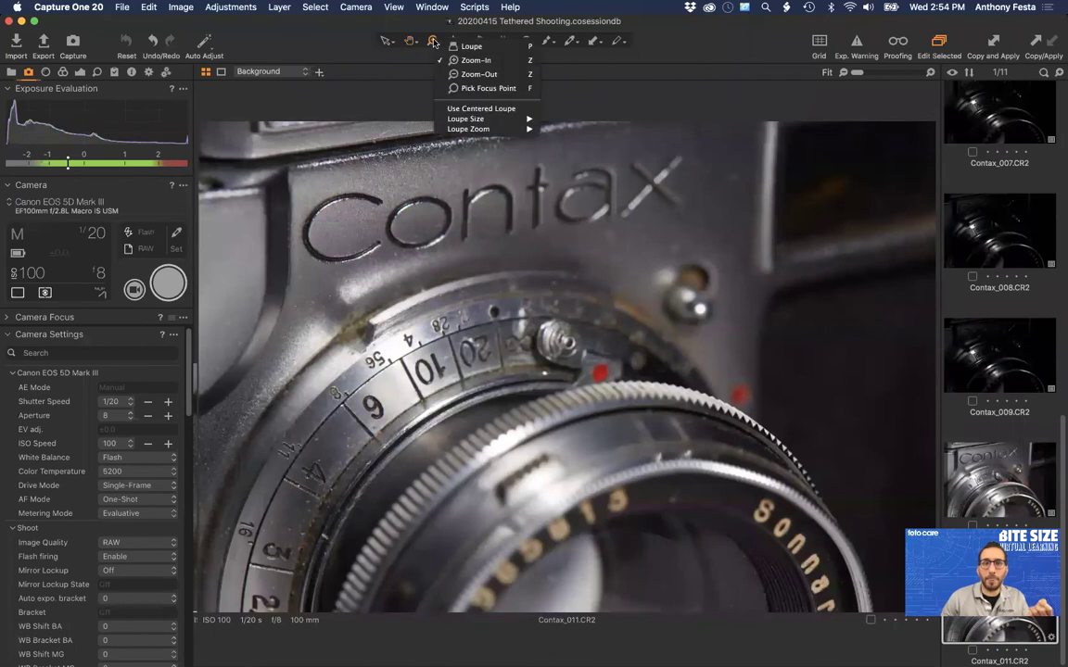
click(433, 42)
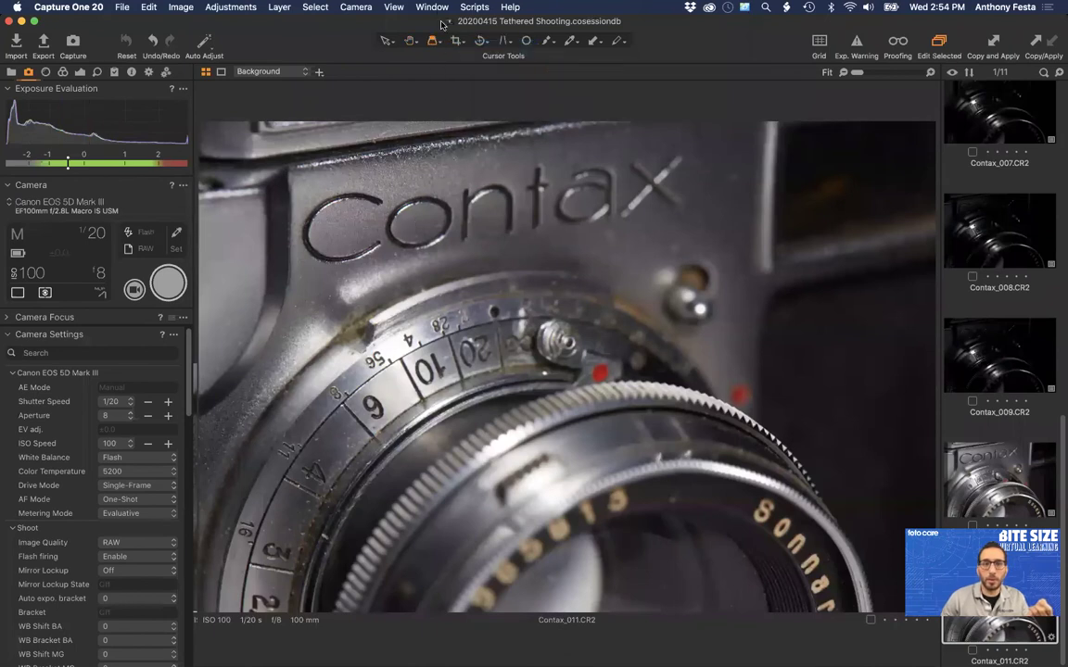
Set the Loupe size to Large
click(435, 43)
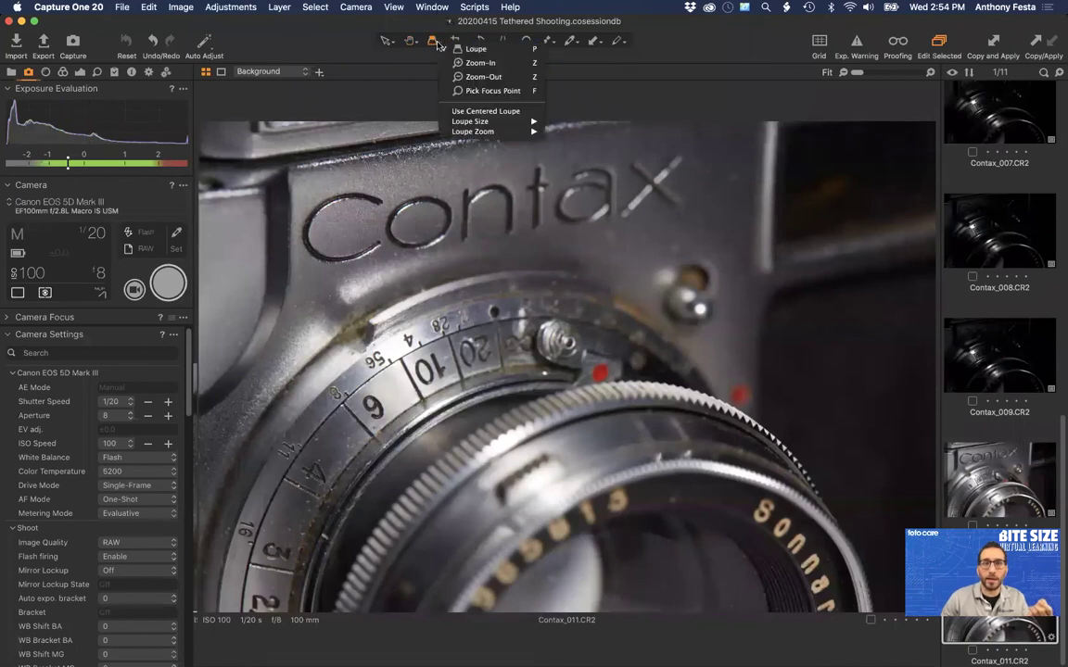
mouse_move(533, 122)
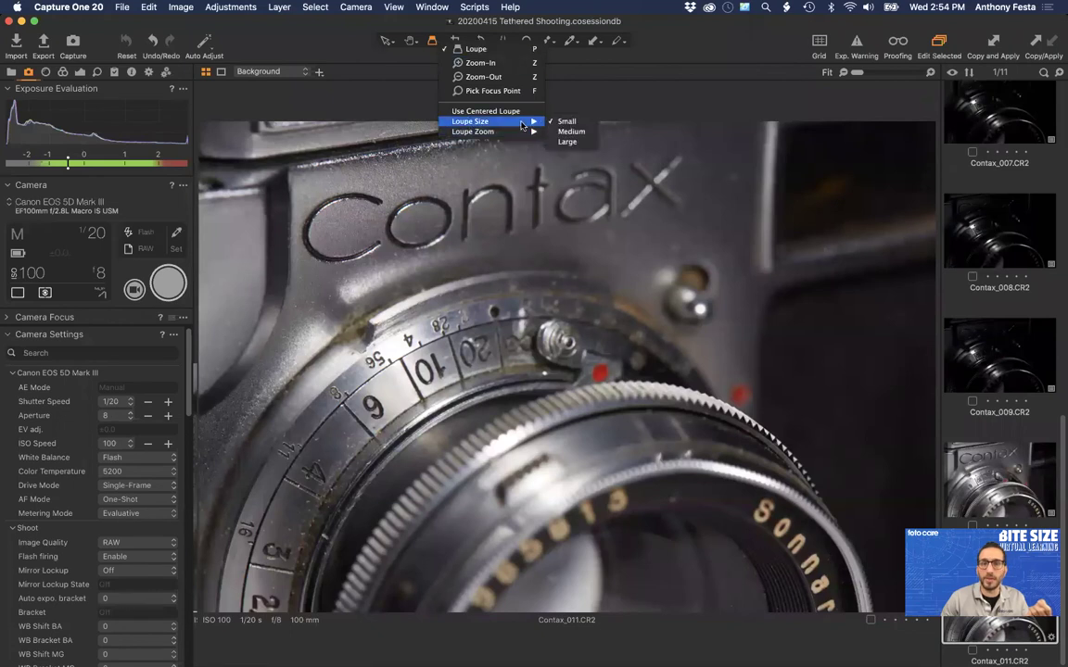
click(563, 142)
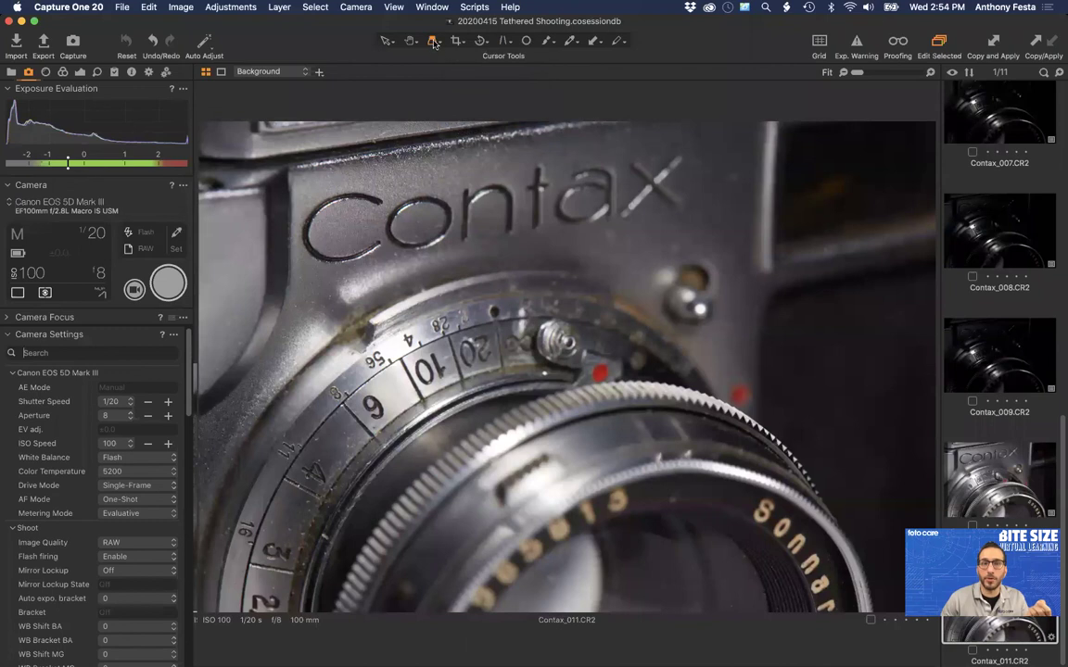
Review the Loupe zoom levels, and inspect the letter C of the engraved Contax lettering with the Loupe
click(432, 41)
mouse_move(482, 130)
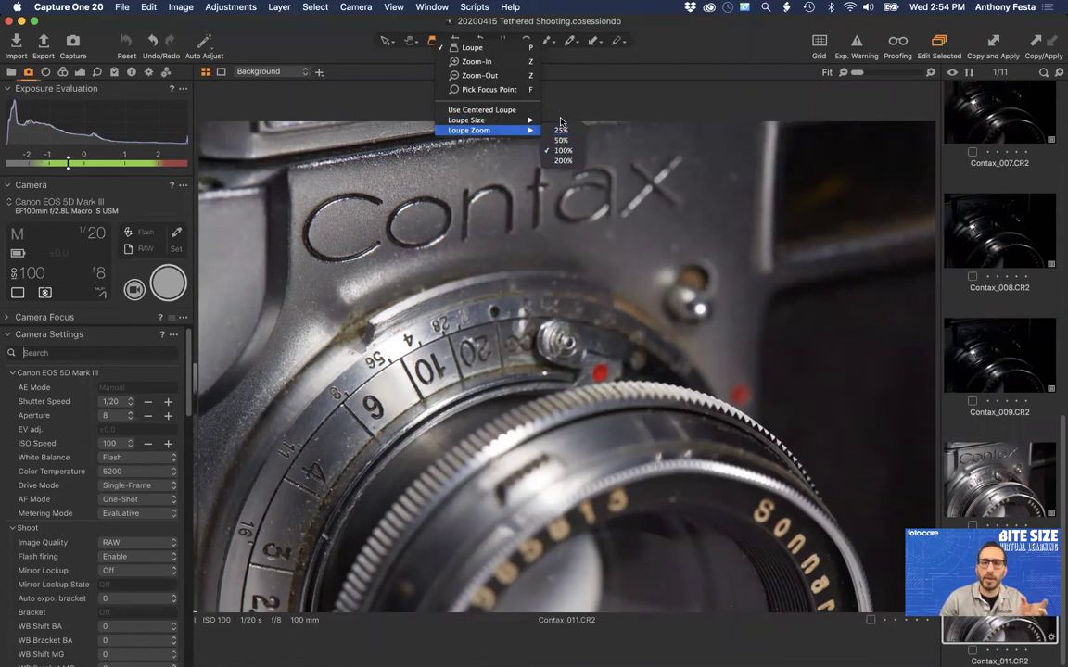
key(Escape)
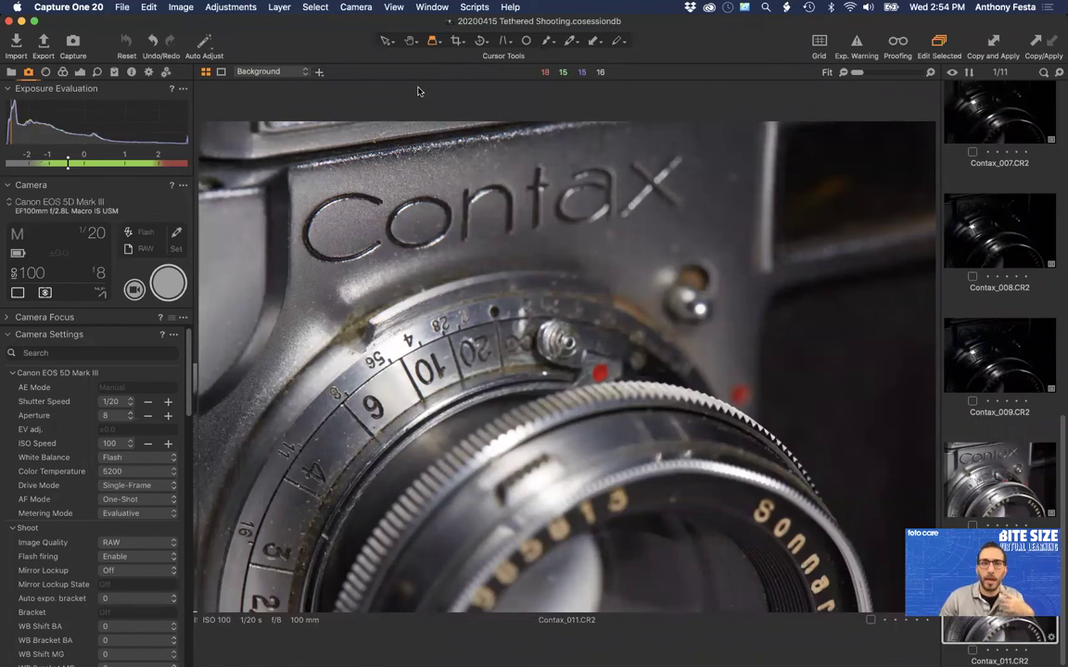
drag(361, 197, 357, 215)
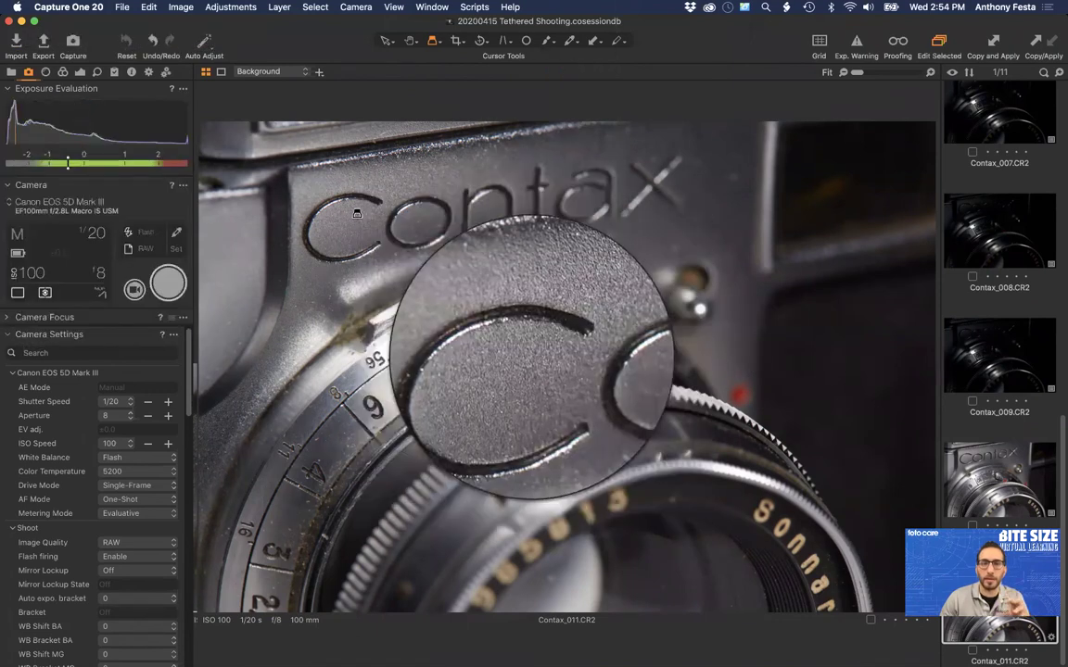
drag(357, 214, 358, 216)
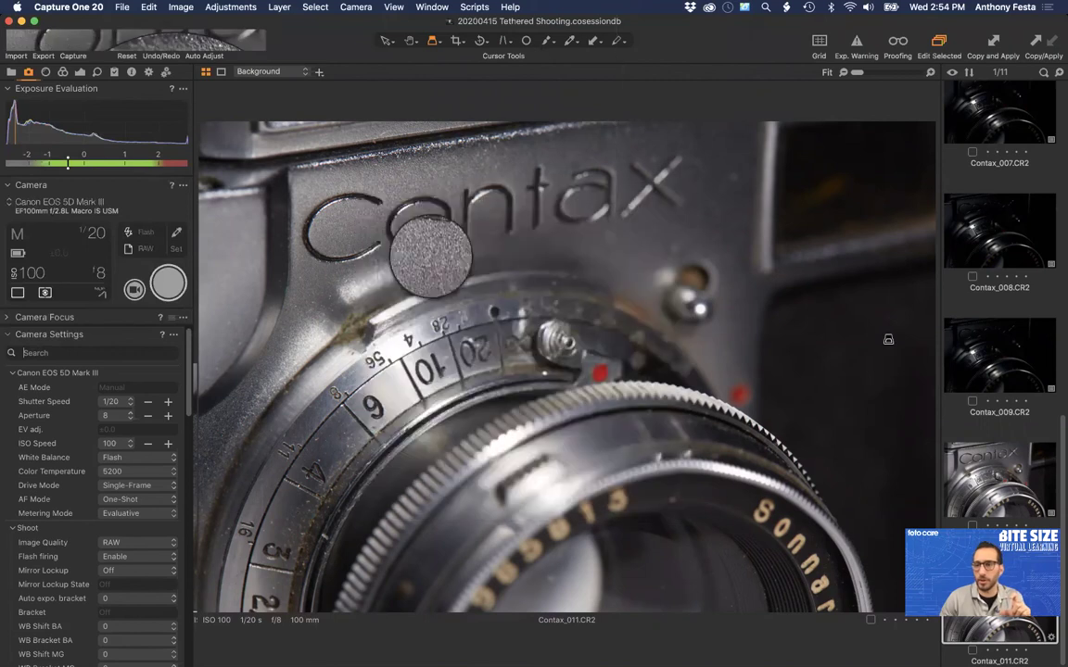
Inspect the browser thumbnails with the Loupe, viewing Contax_001.CR2 and Contax_010.CR2 and magnifying Contax_005.CR2
drag(974, 459, 965, 468)
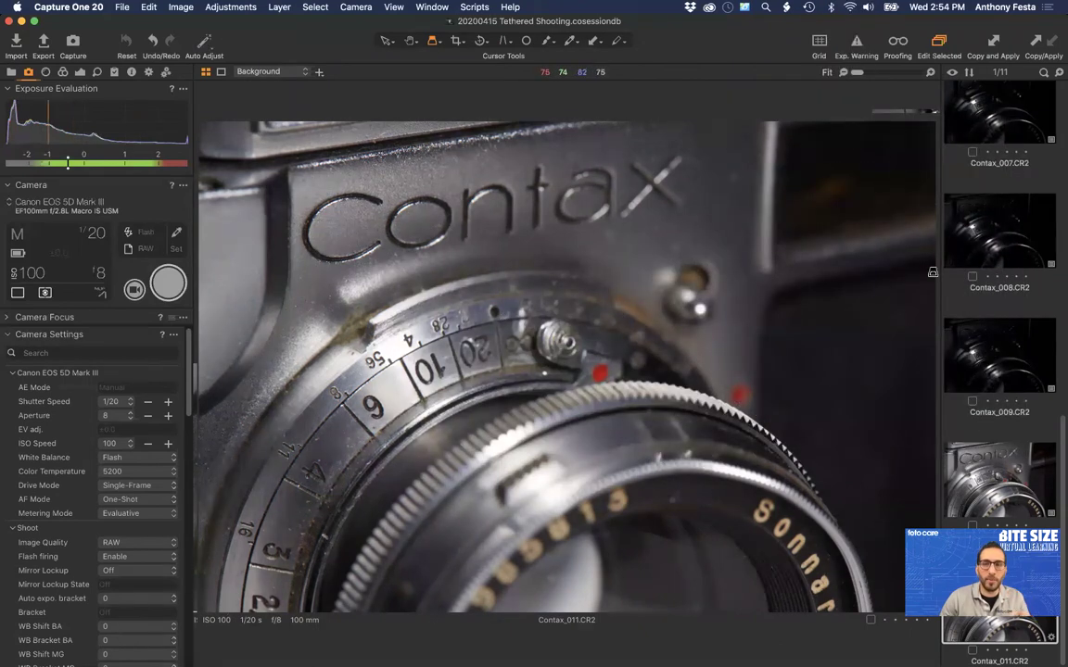
scroll(982, 175, up, 3)
scroll(983, 174, up, 5)
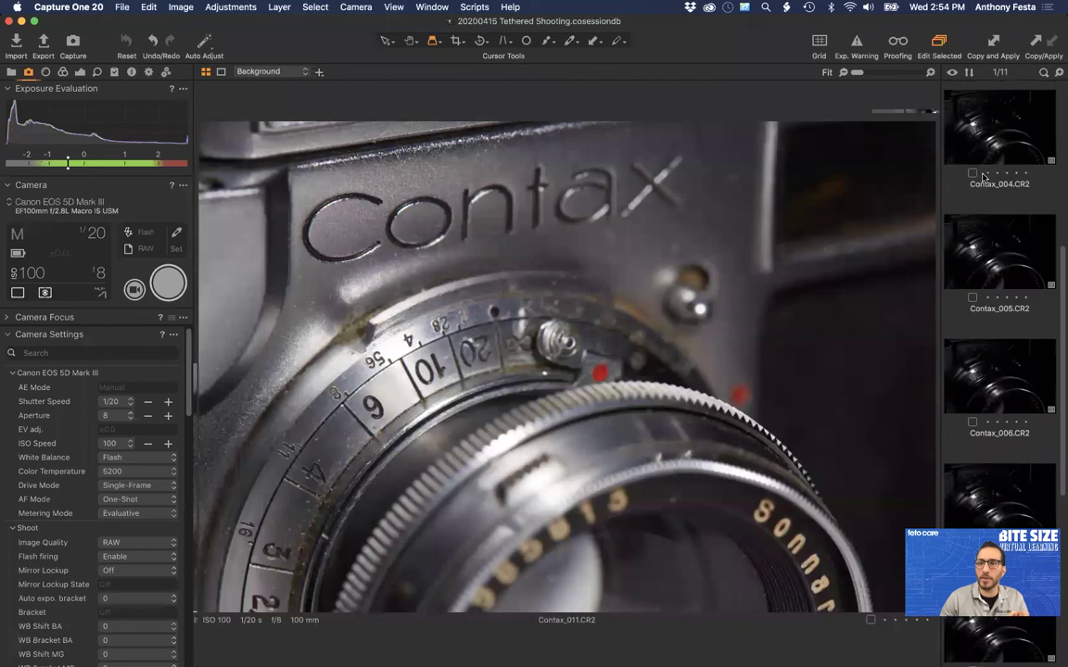
click(985, 117)
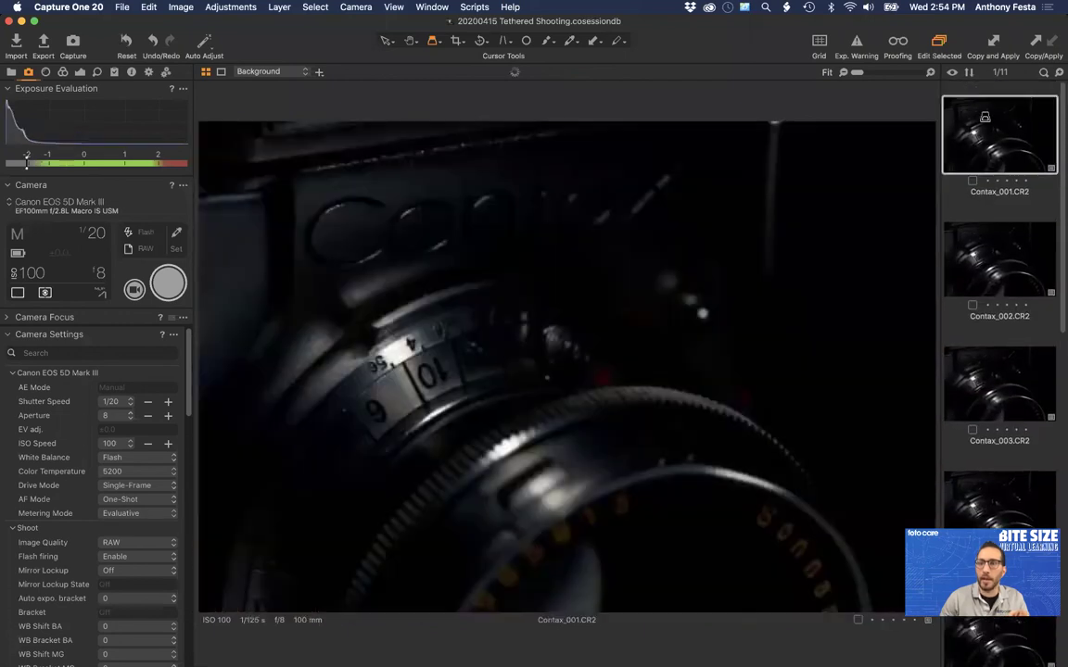
scroll(972, 359, down, 8)
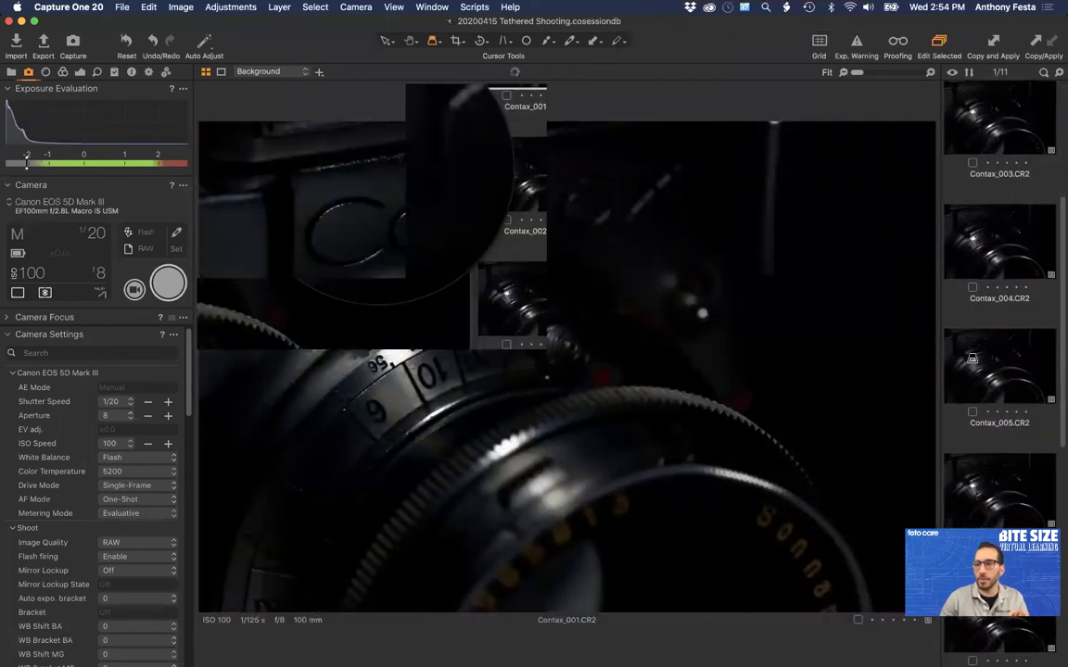
click(976, 475)
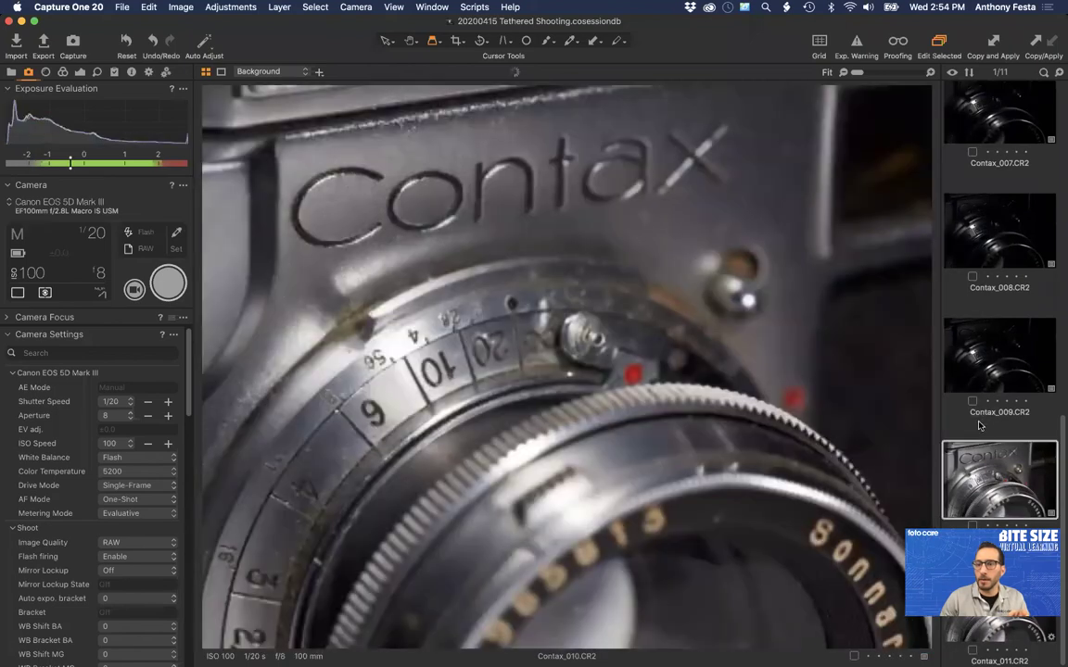
scroll(991, 229, up, 5)
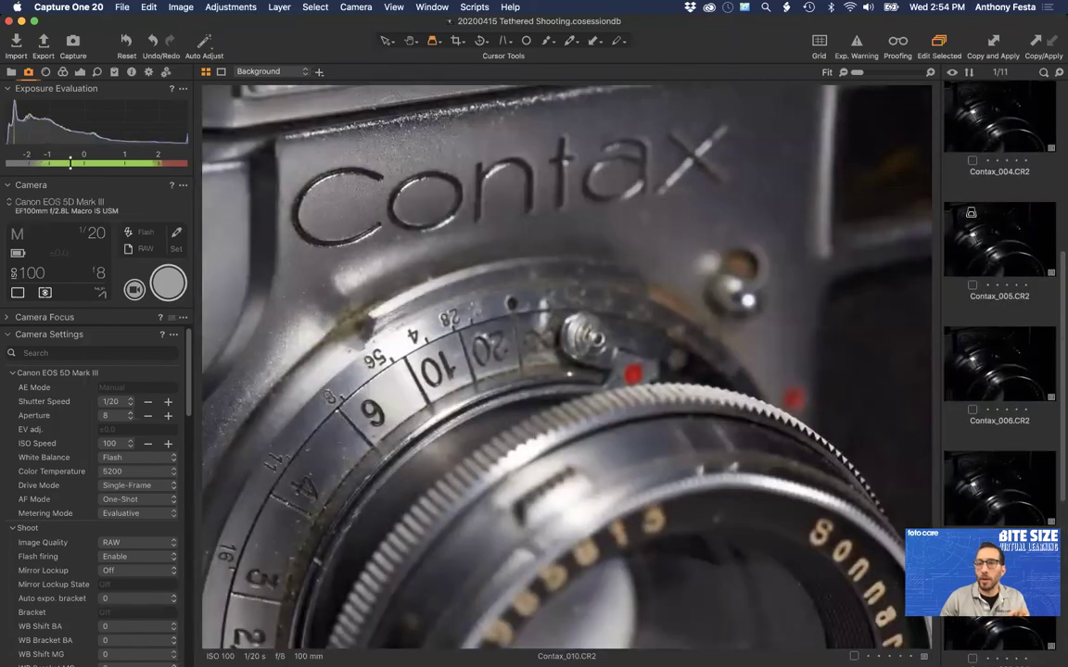
drag(971, 212, 964, 211)
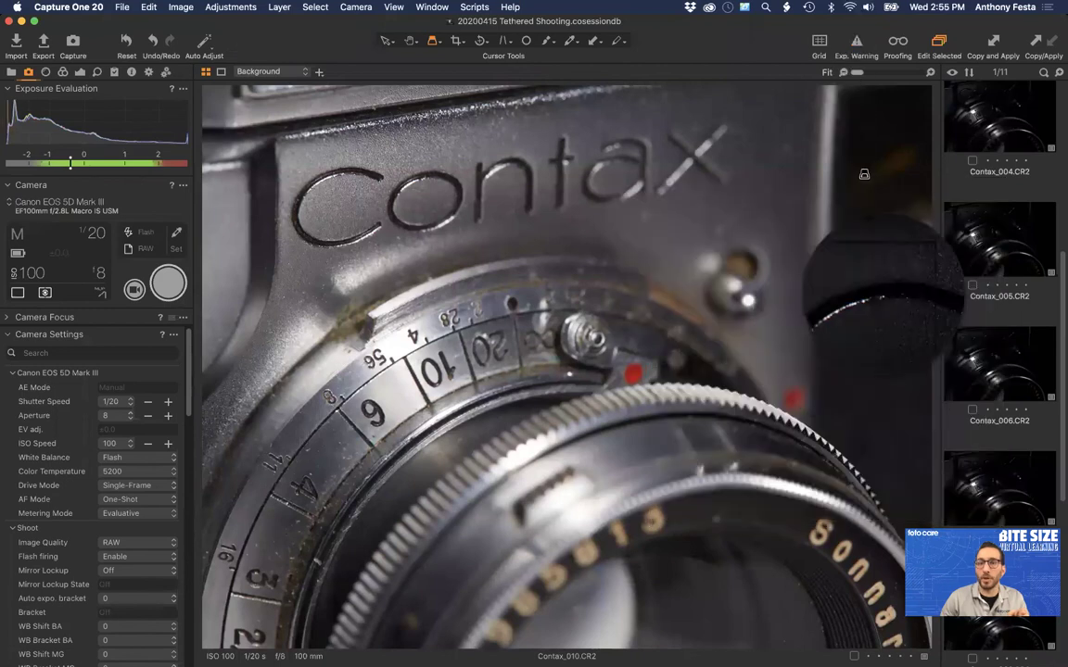
Expand the Focus tool and pick a focus point on the C of the Contax lettering to check sharpness at 100%
click(435, 41)
click(436, 41)
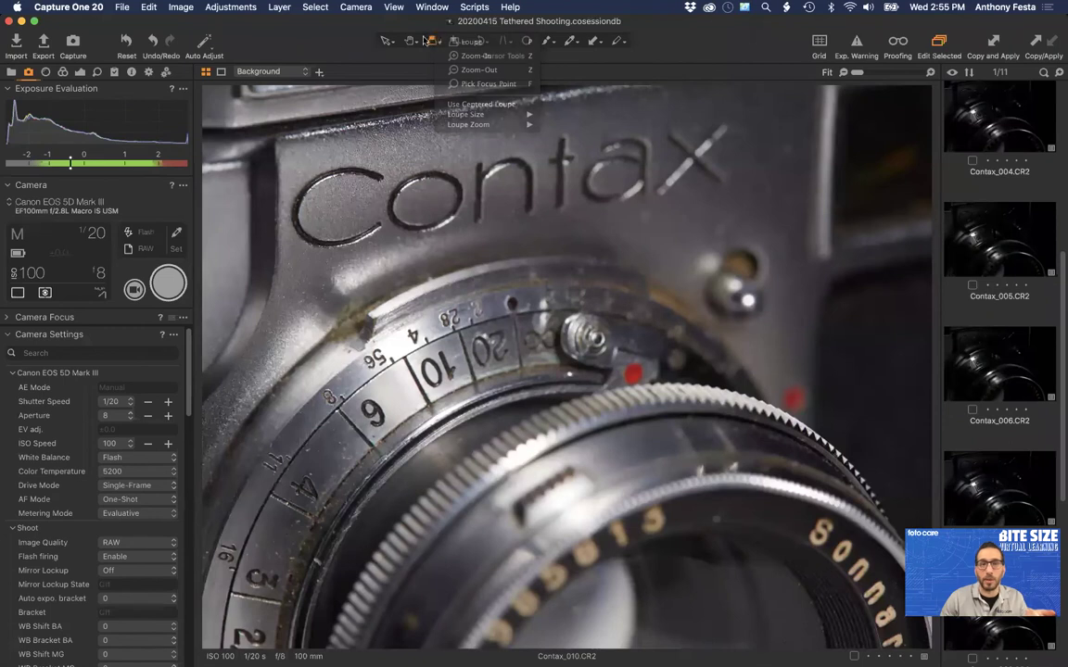
click(97, 72)
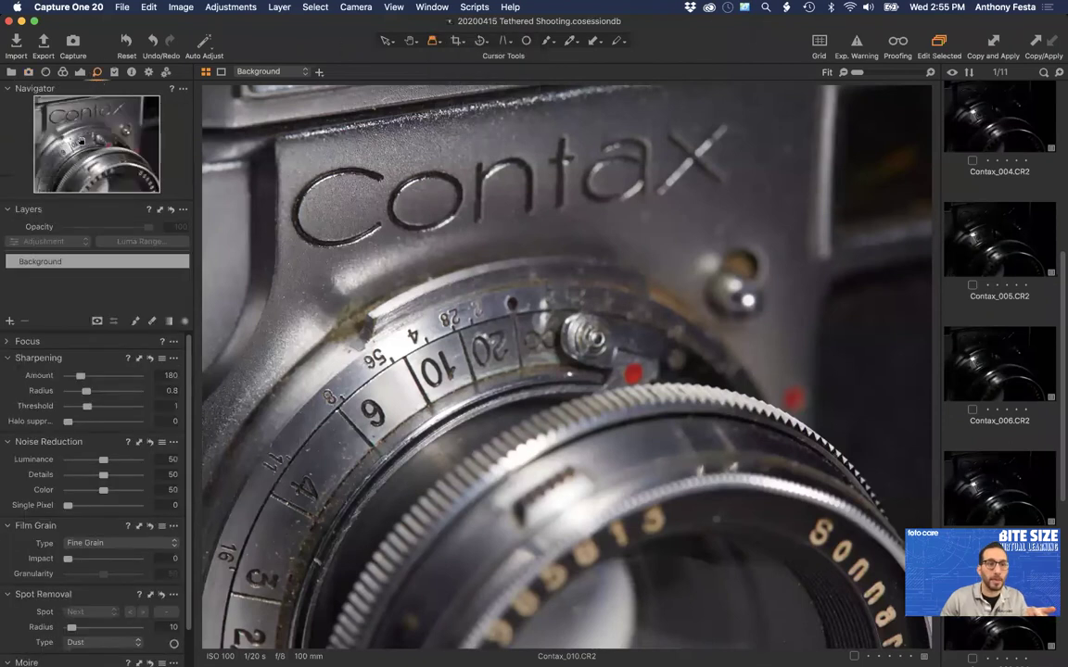
click(7, 341)
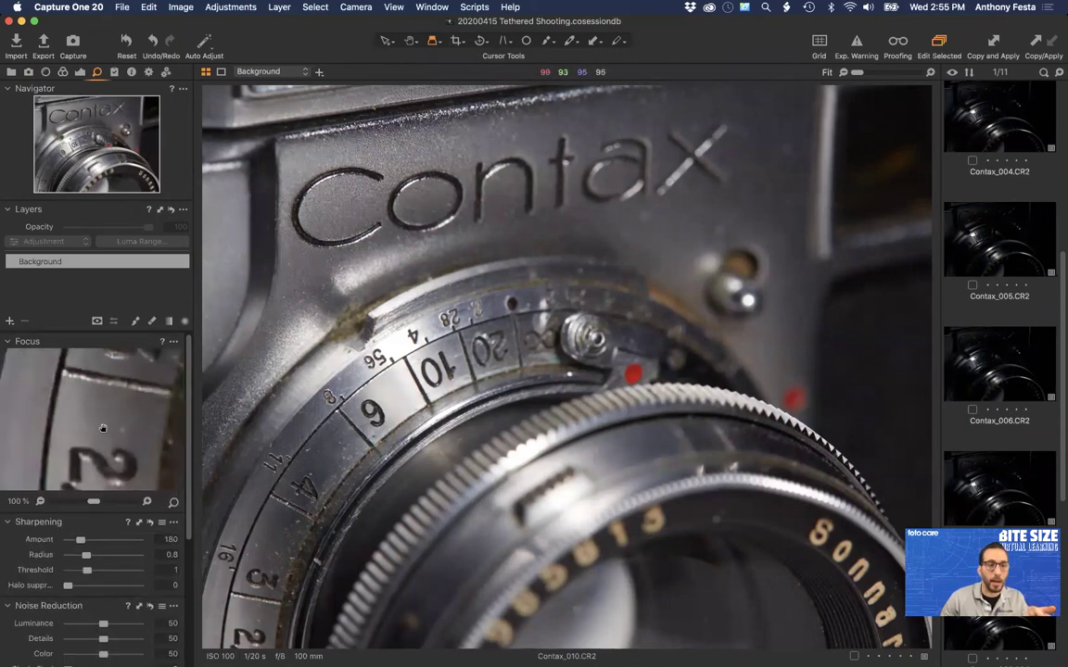
click(172, 502)
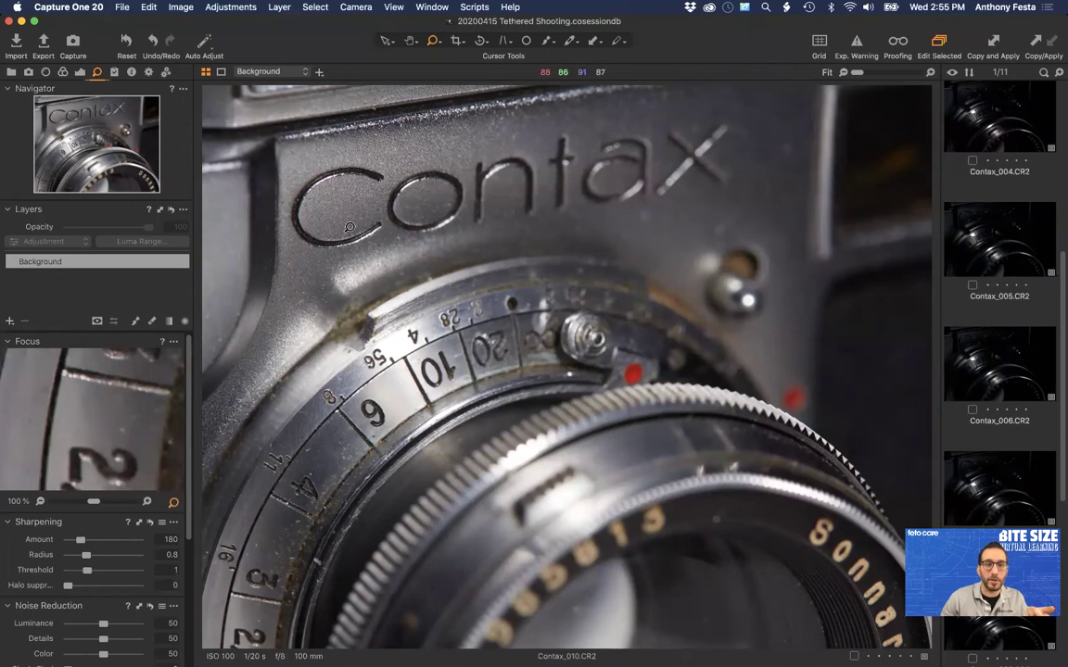
click(327, 163)
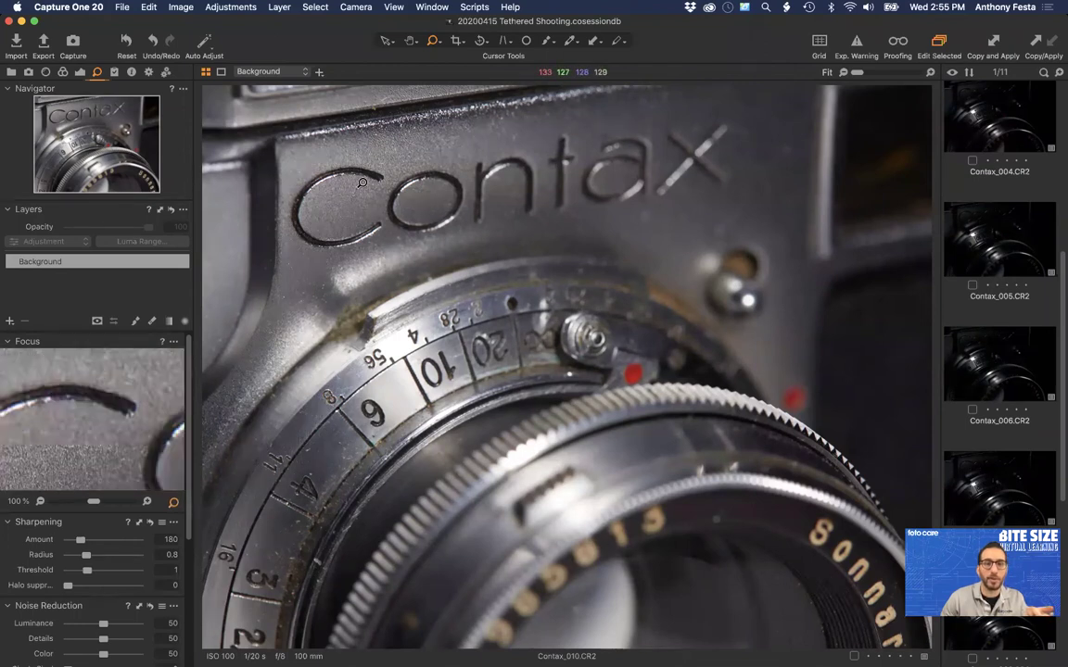
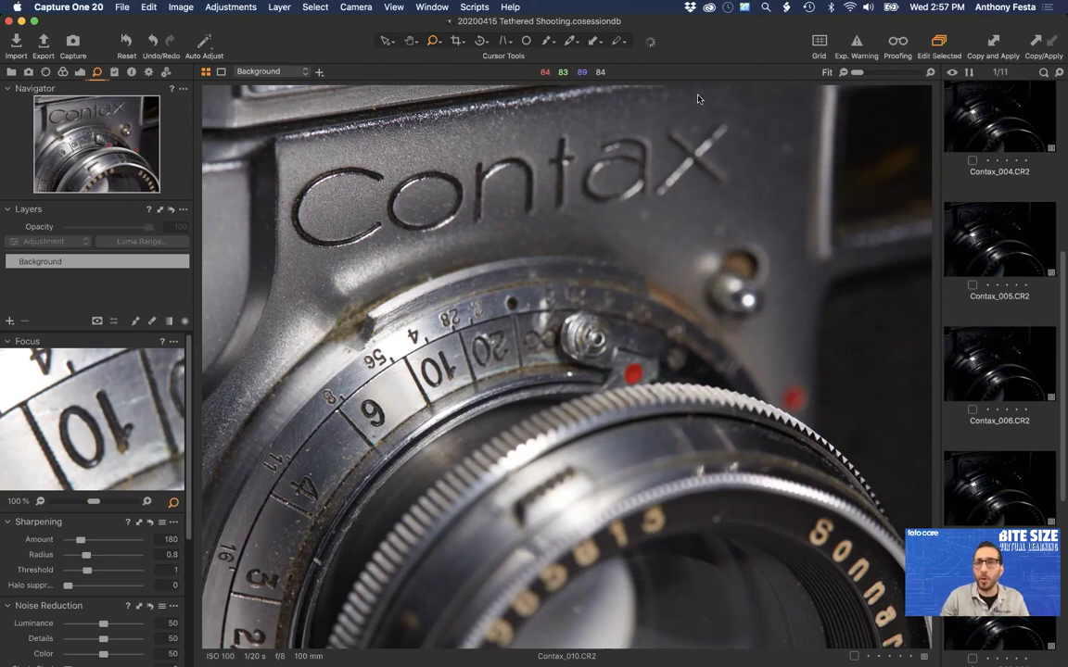
Open the Miranda session favorite and select Miranda_004.CR2, the image with the X-Rite card
click(11, 73)
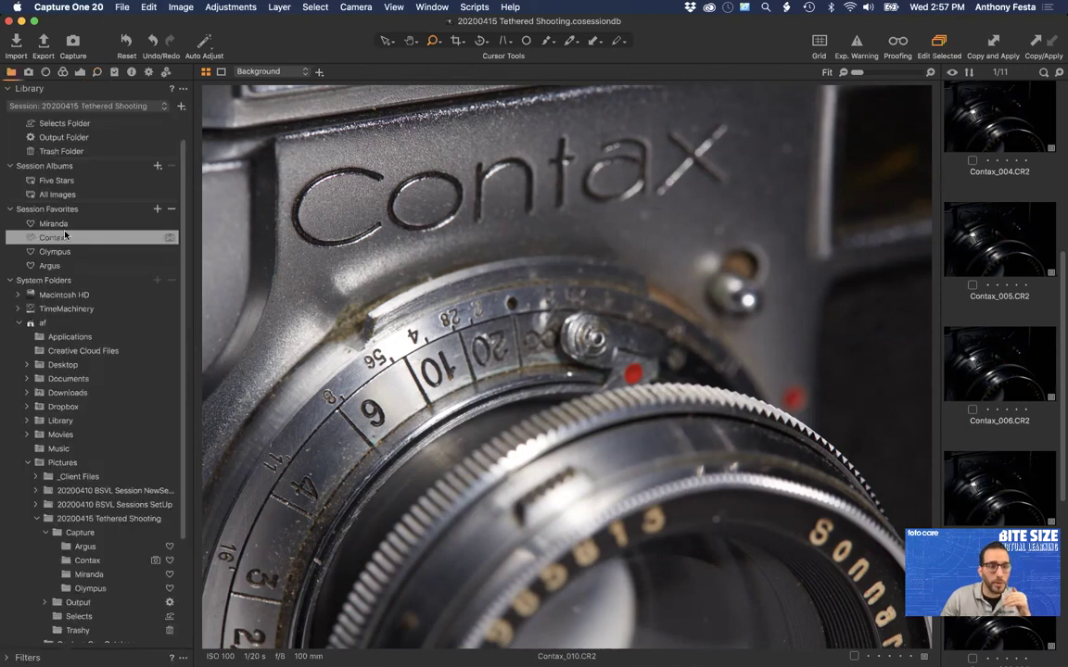
click(55, 223)
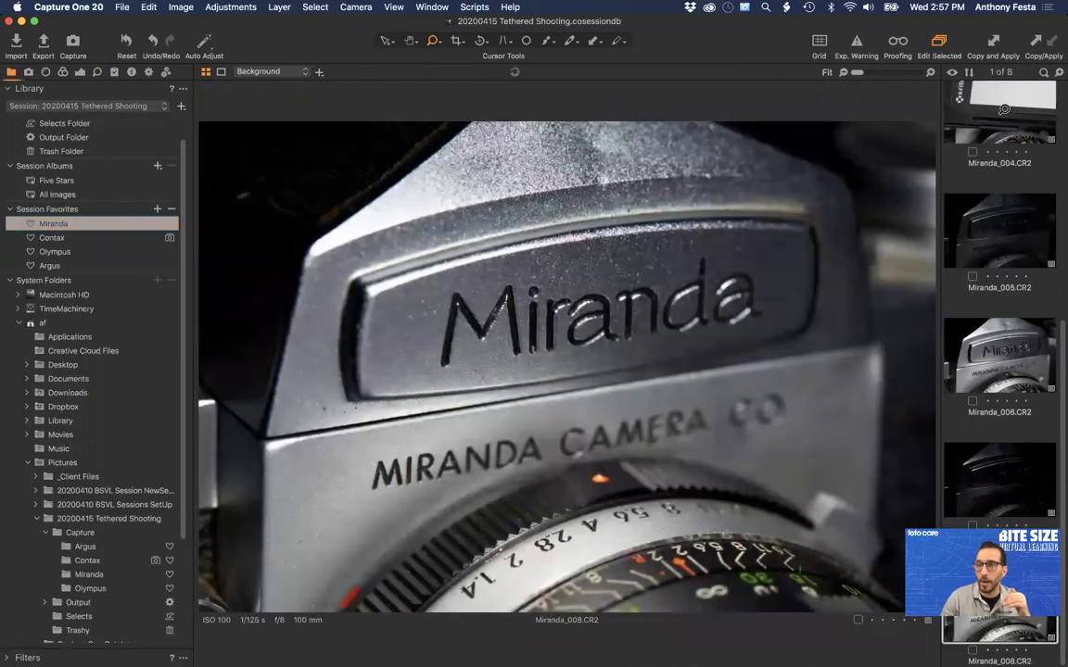
click(1004, 109)
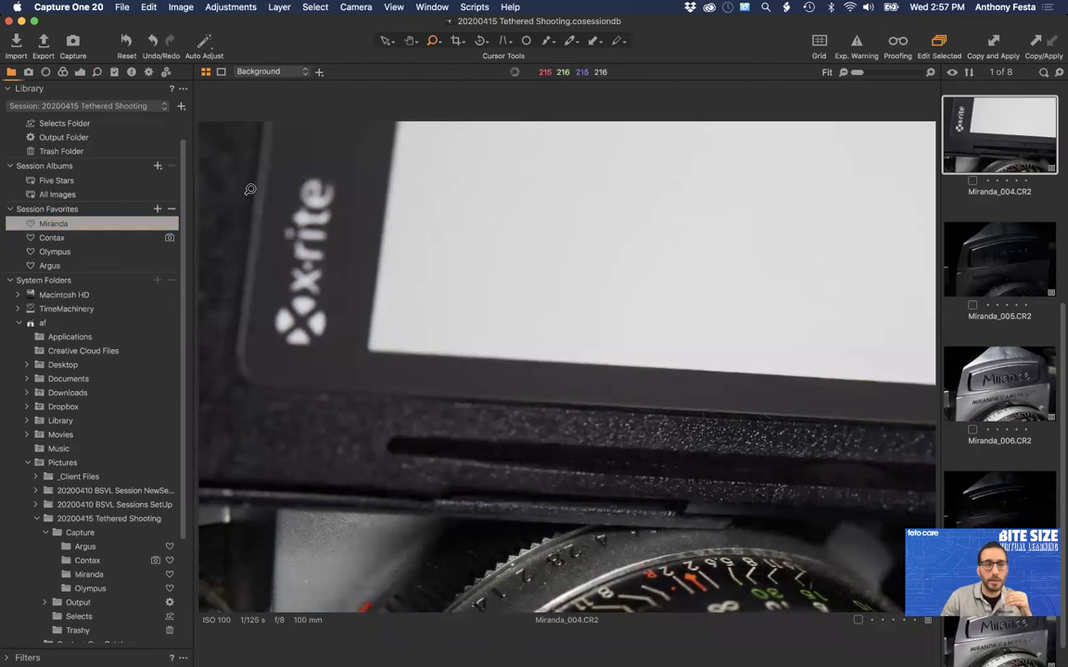
click(28, 71)
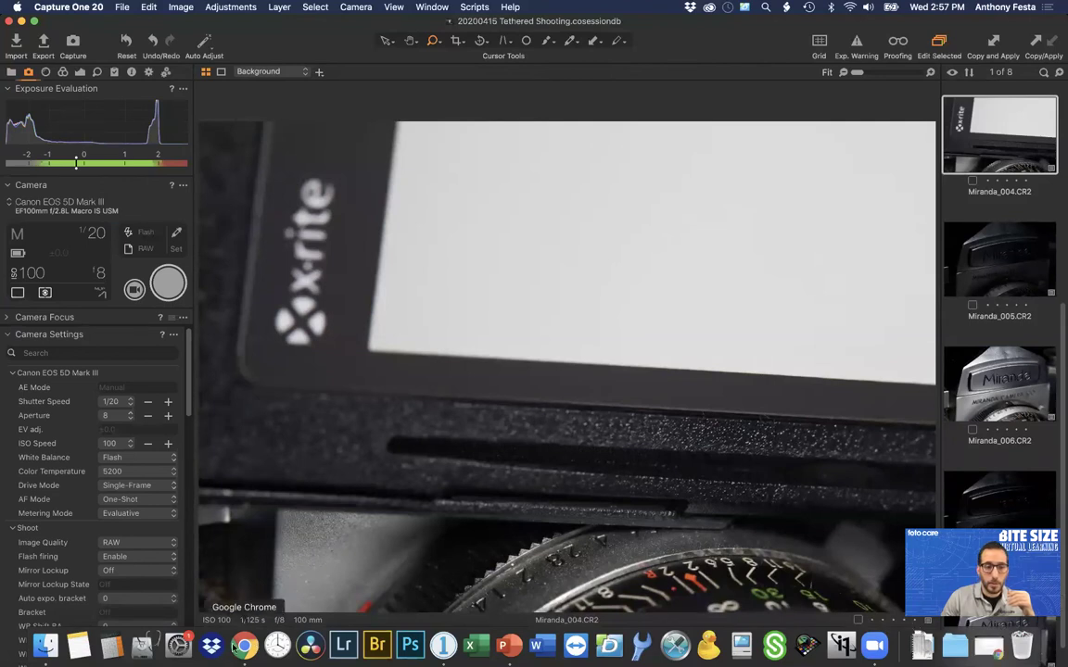
right_click(243, 646)
click(245, 603)
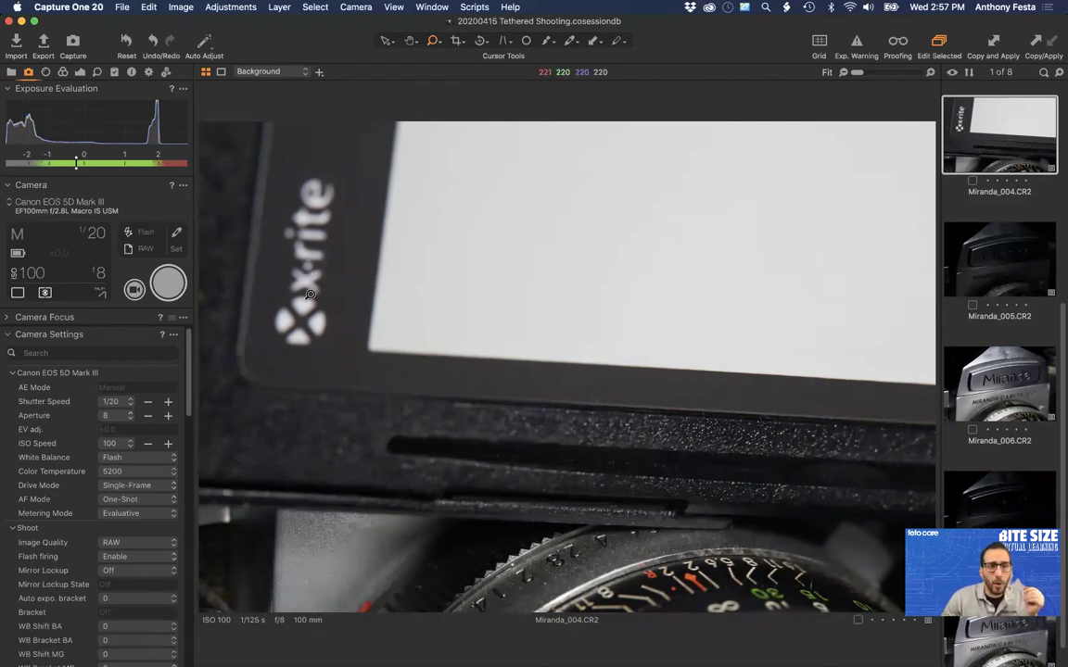
Set the white balance of Miranda_004.CR2 by sampling the light area of the X-Rite card with the white balance picker
click(79, 72)
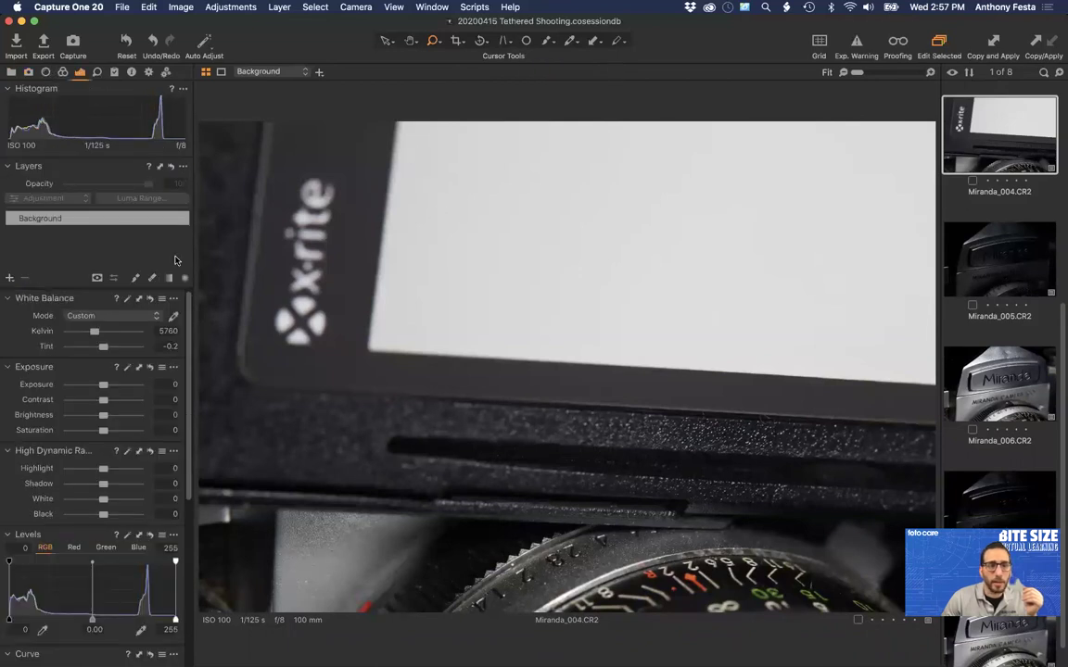
click(173, 316)
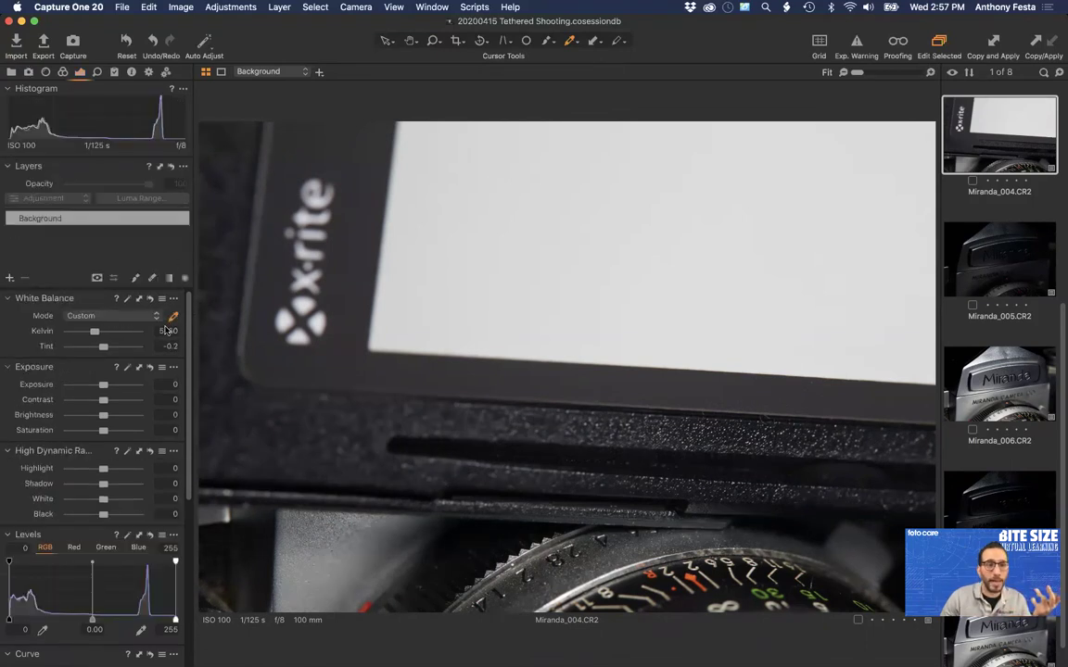
key(super+alt+1)
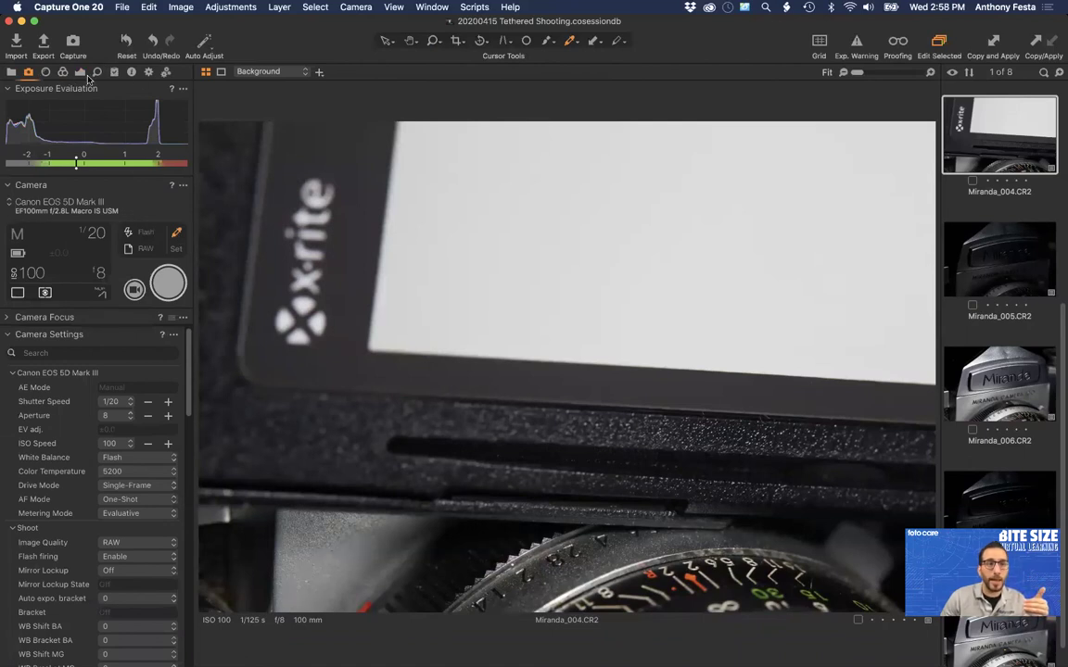
click(81, 74)
click(455, 243)
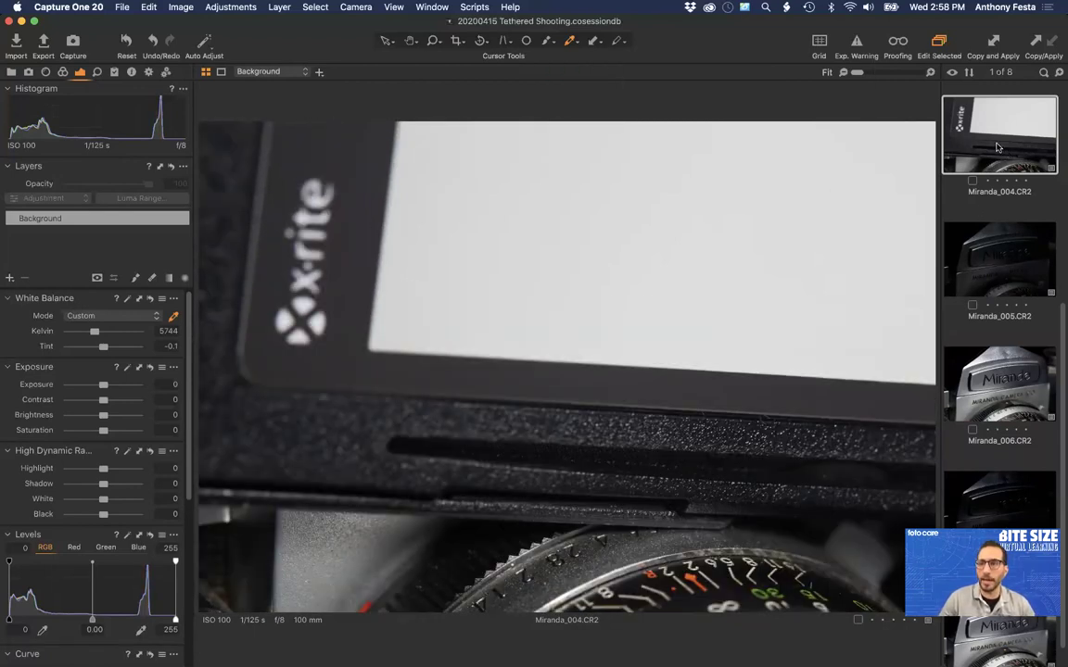
Select all Miranda images and apply only the White Balance adjustment copied from Miranda_004 to them
key(super+a)
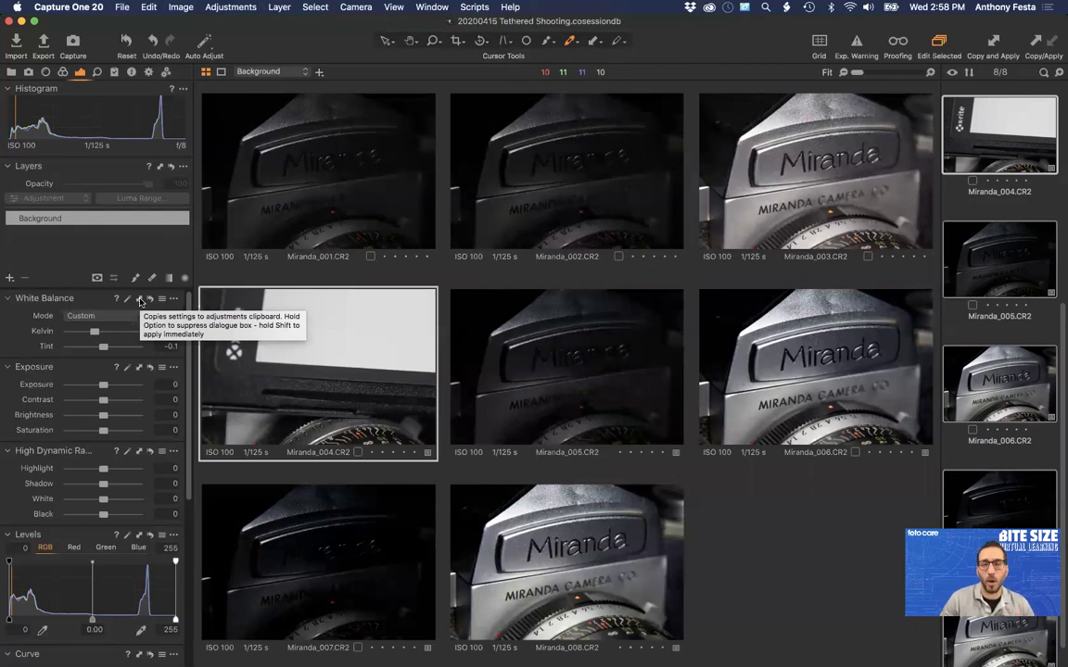
click(140, 300)
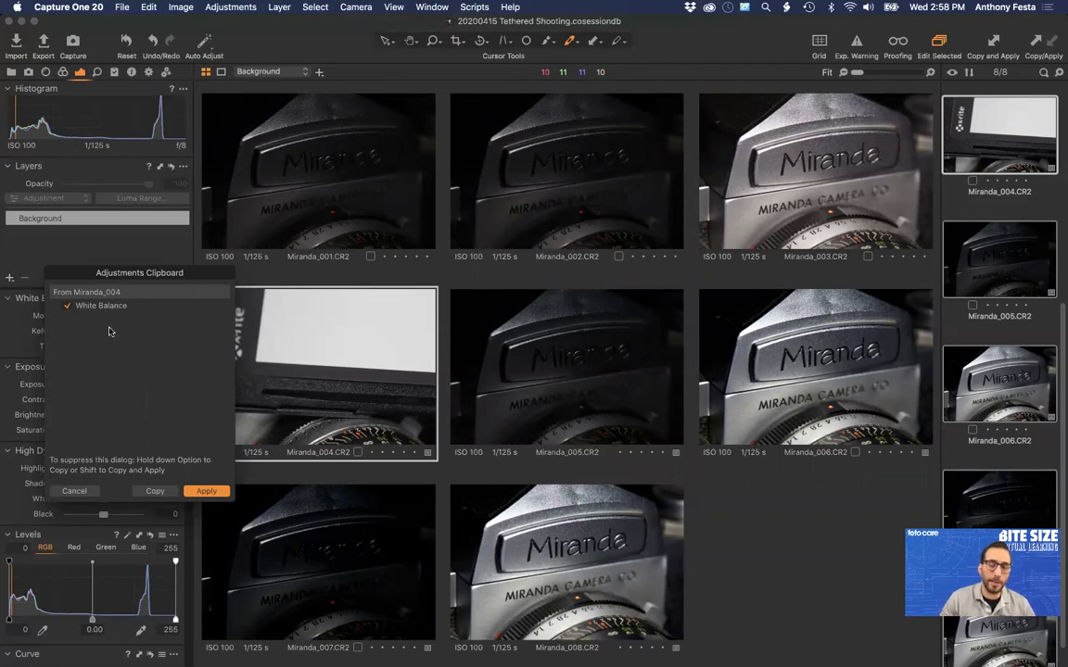
click(196, 493)
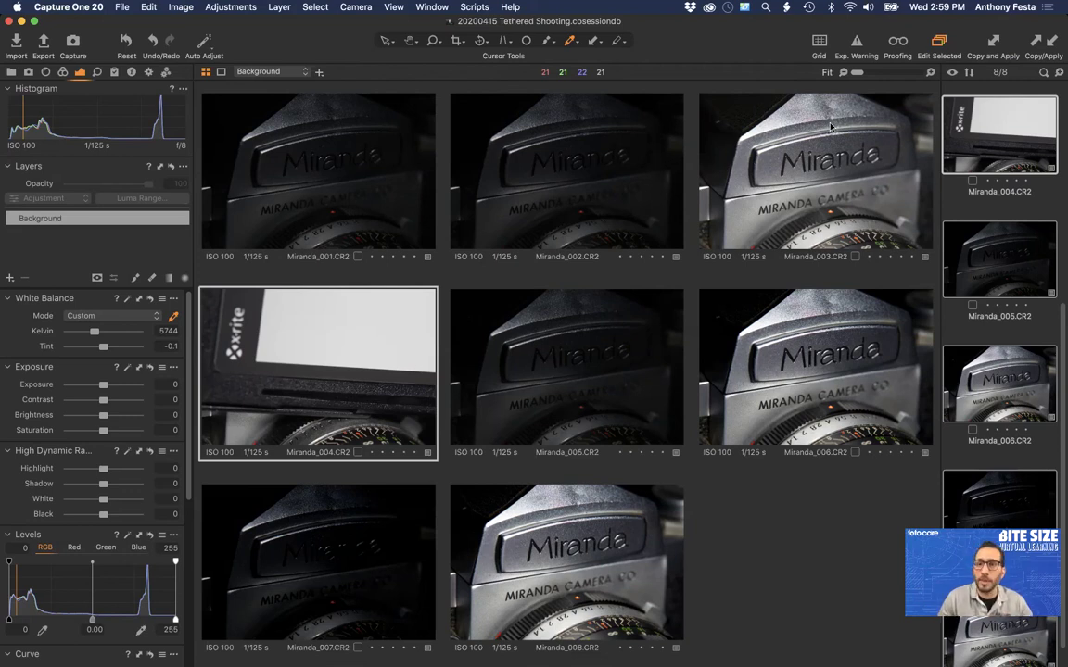
Collapse the Camera Settings tool and reset the capture counter in the Next Capture Naming tool
click(28, 72)
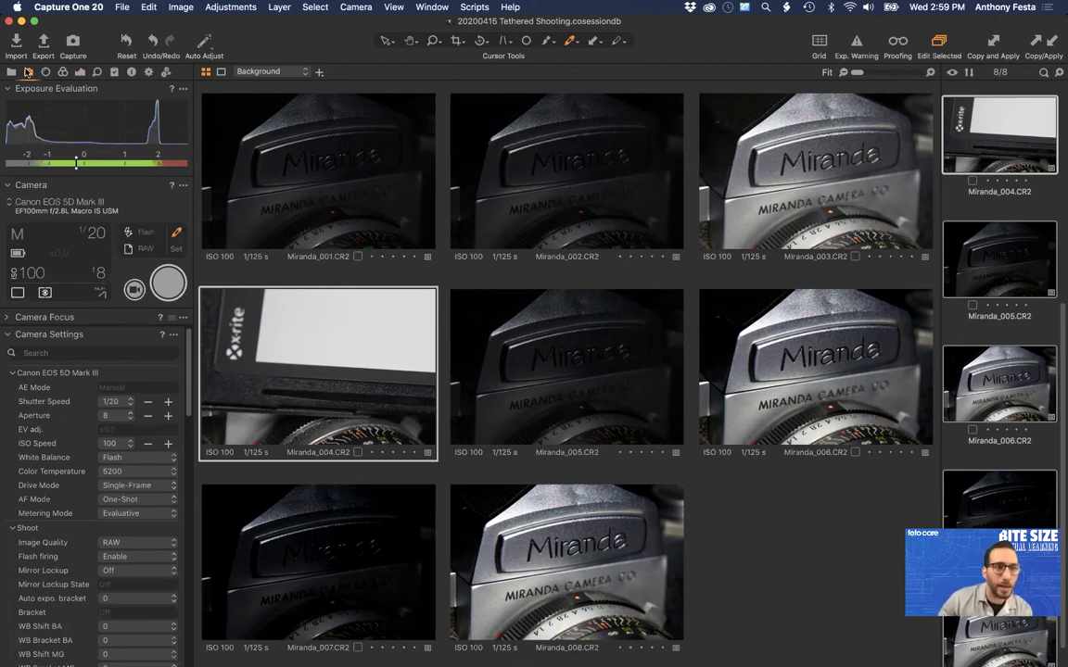
click(7, 334)
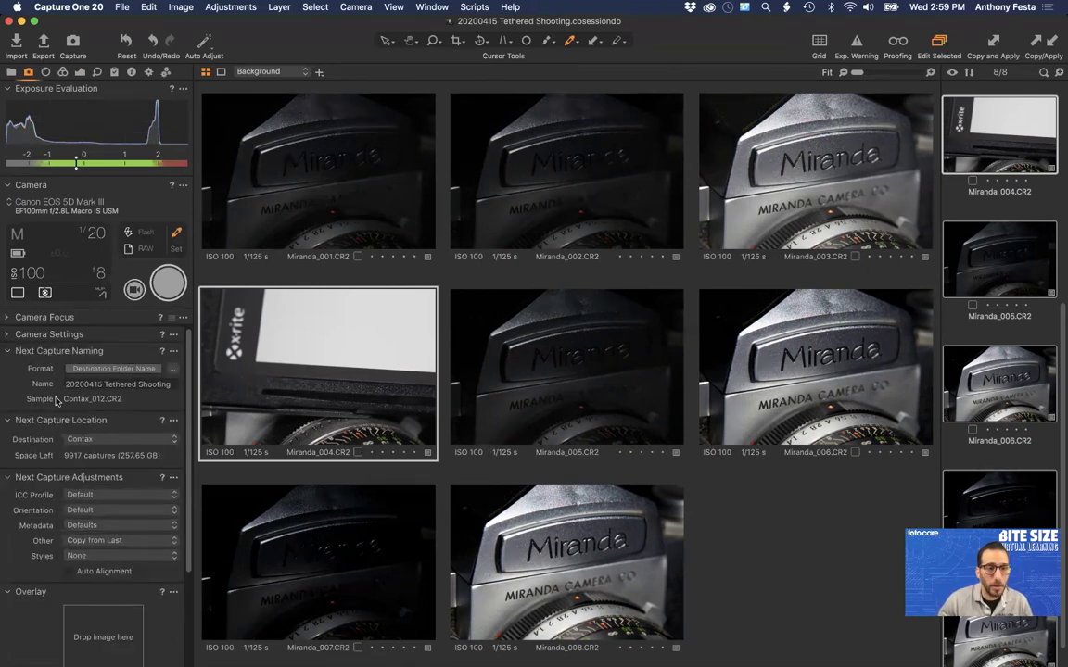
click(173, 351)
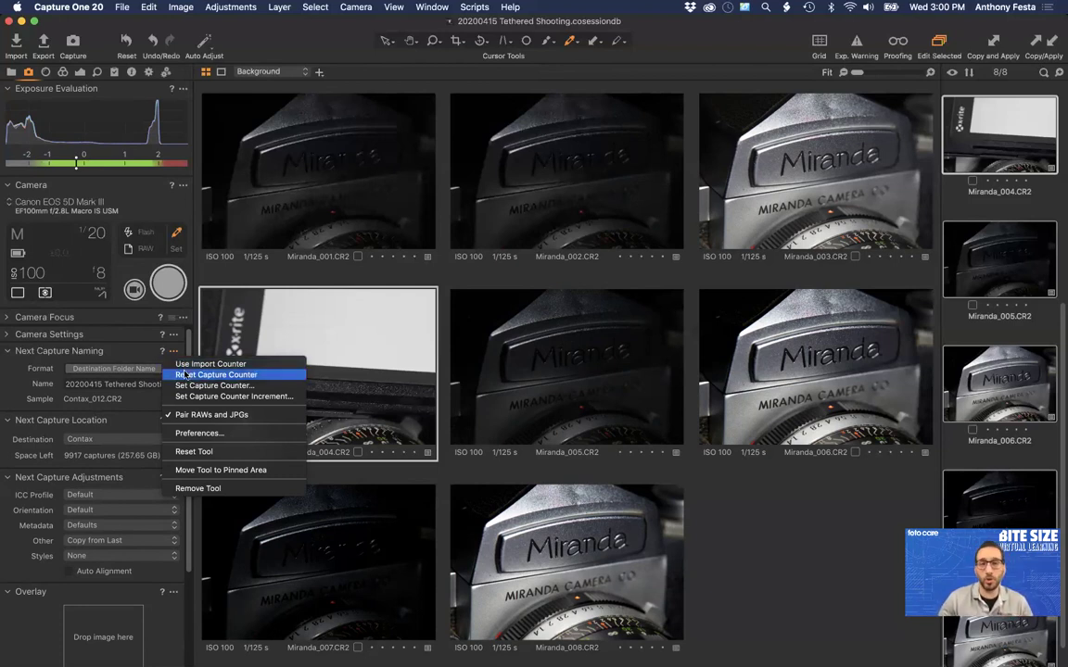
click(265, 378)
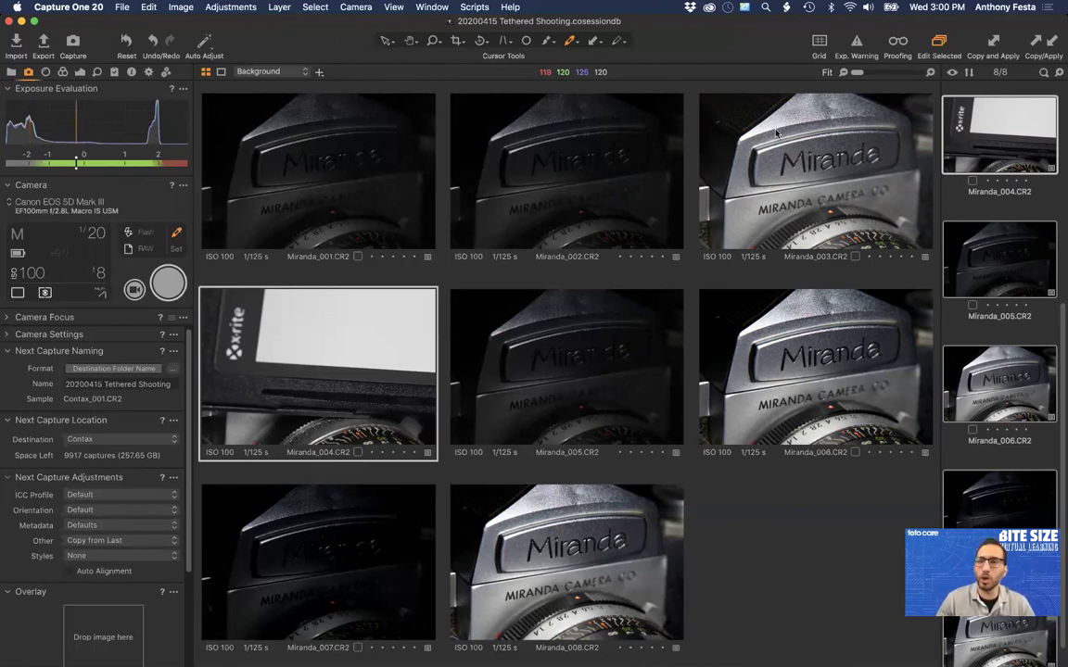
Return from the process recipes to the capture tools and open Live View for the tethered camera
click(147, 73)
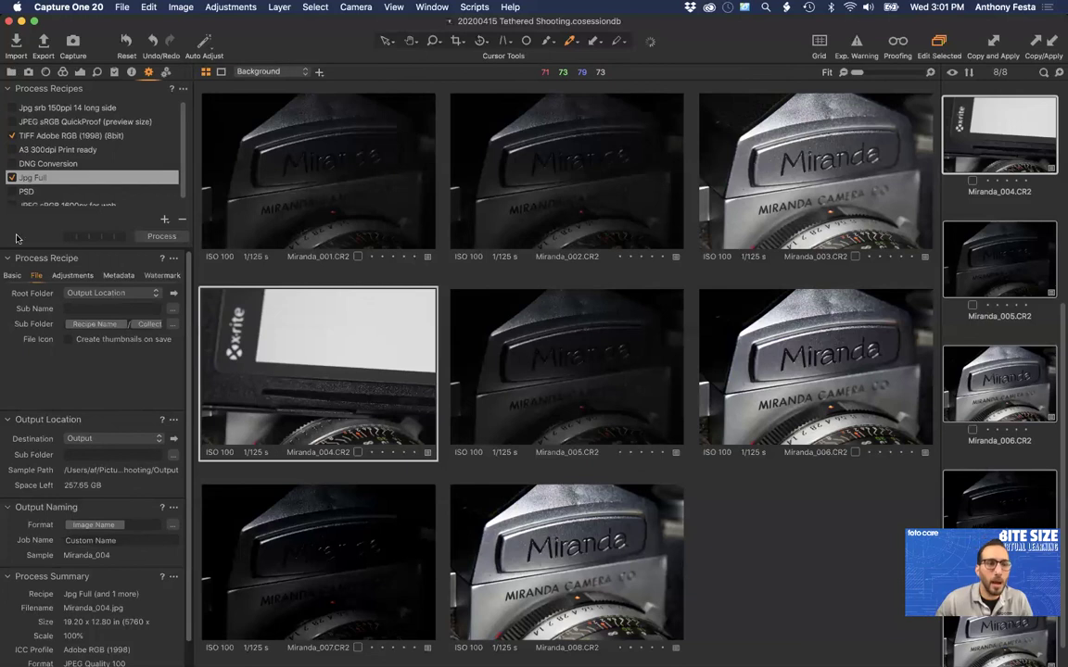
click(28, 72)
click(134, 289)
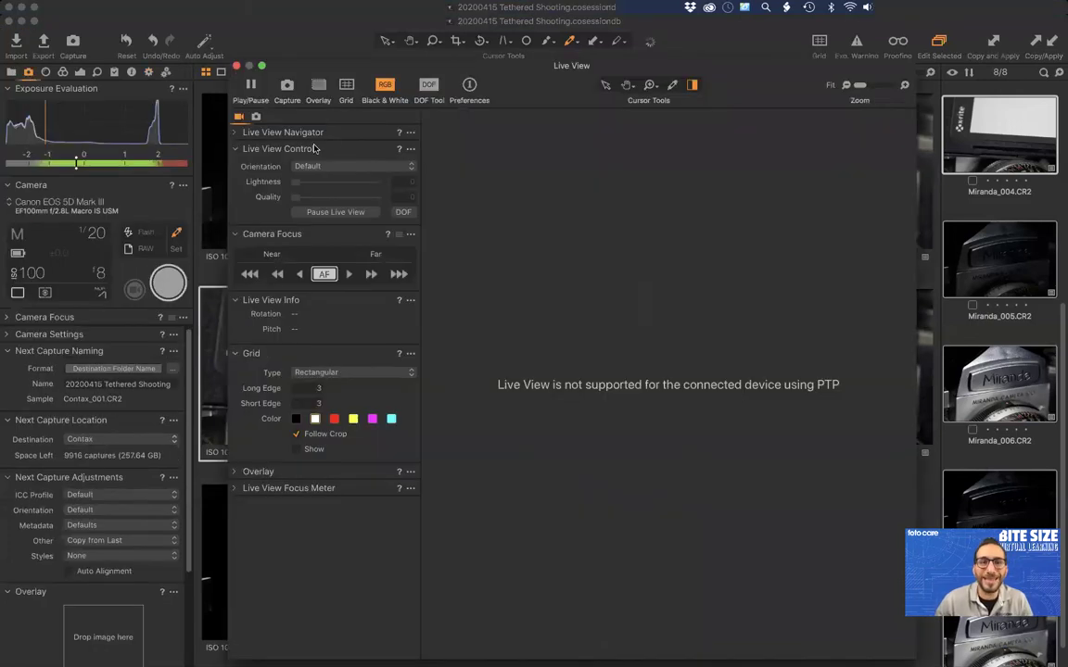
Examine which tools can be added to the Live View window, and close Live View
right_click(341, 545)
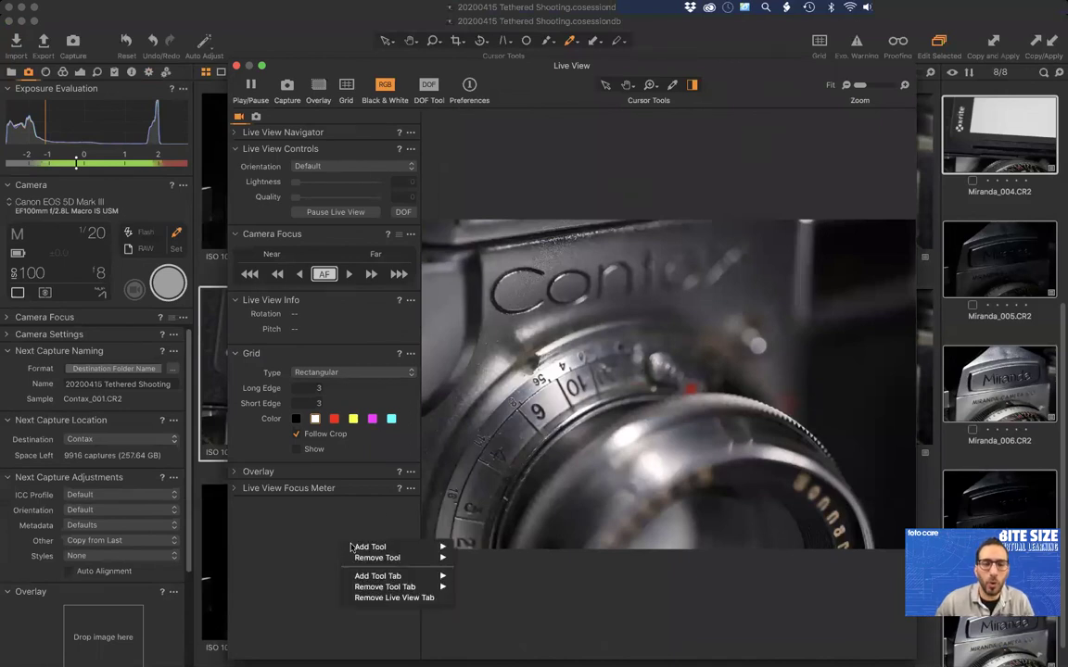
mouse_move(371, 549)
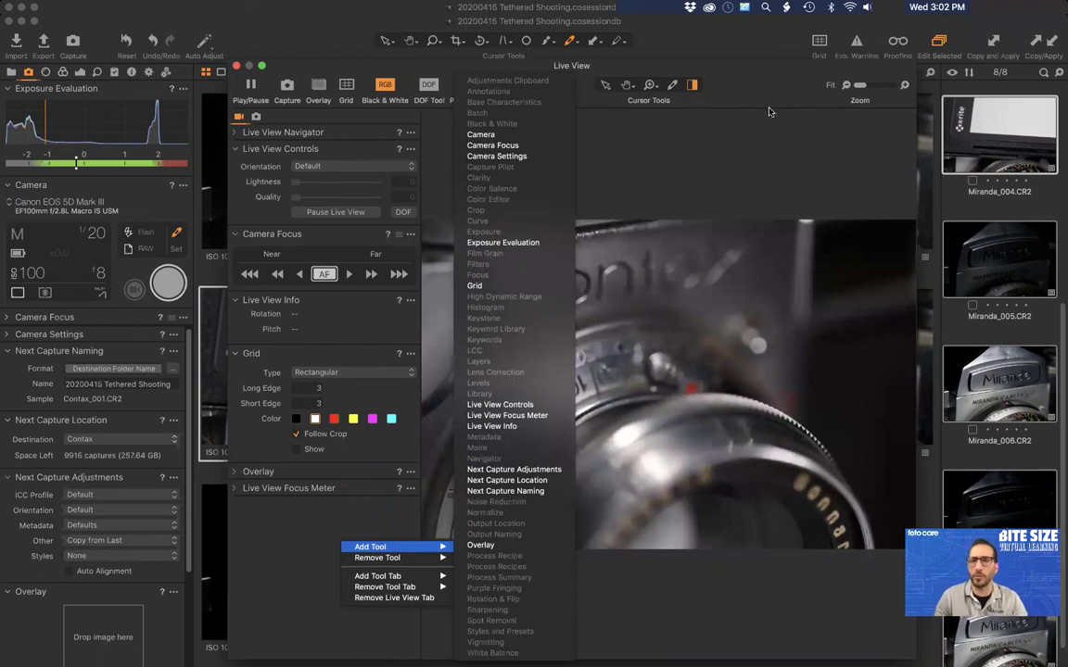
click(769, 111)
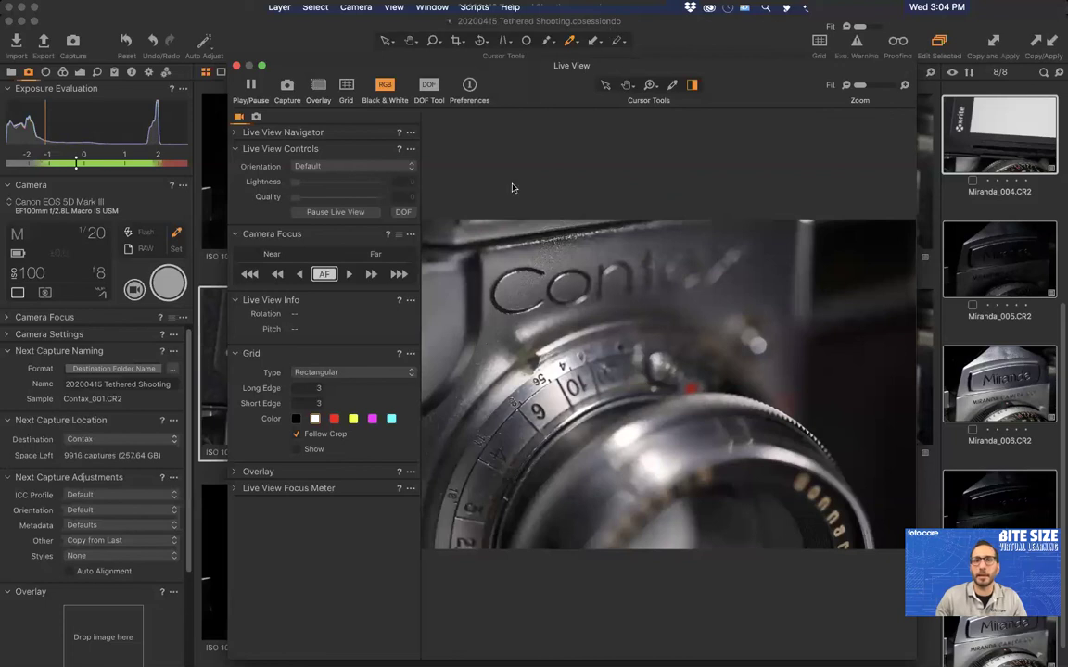
click(252, 85)
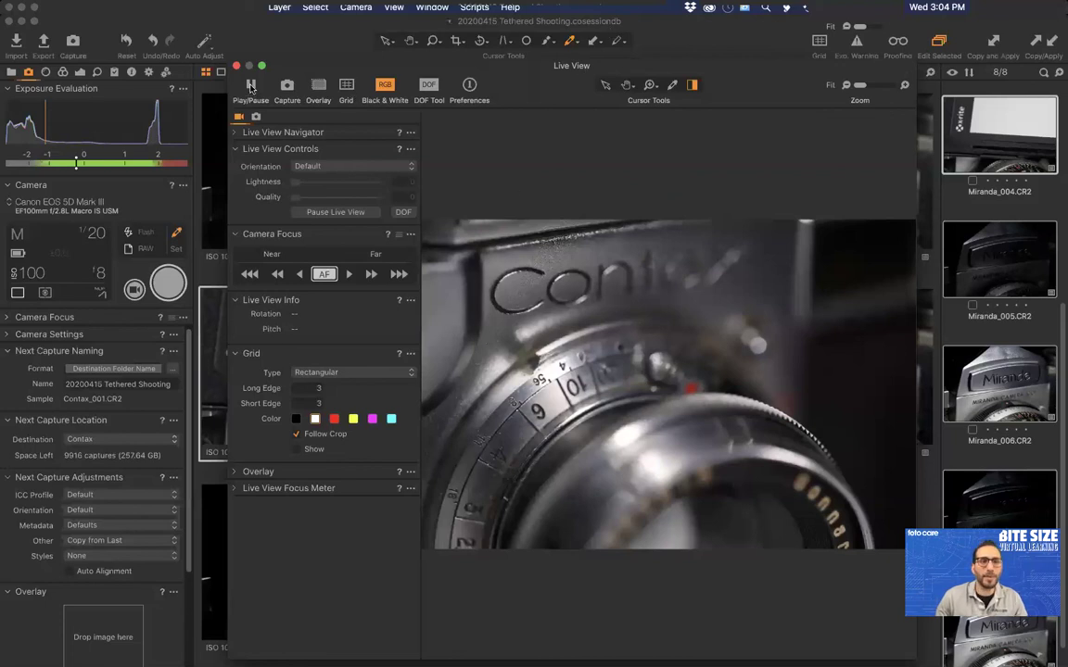
click(236, 66)
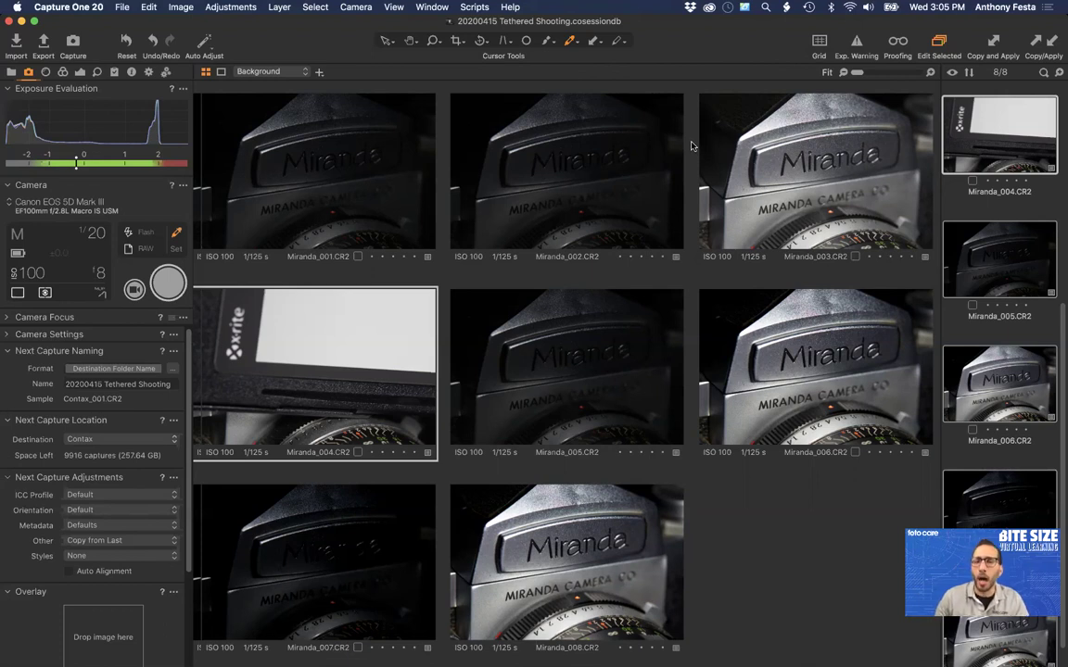
Switch to the PowerPoint presentation and advance past the Support slide to the next-class slide
key(super+Tab)
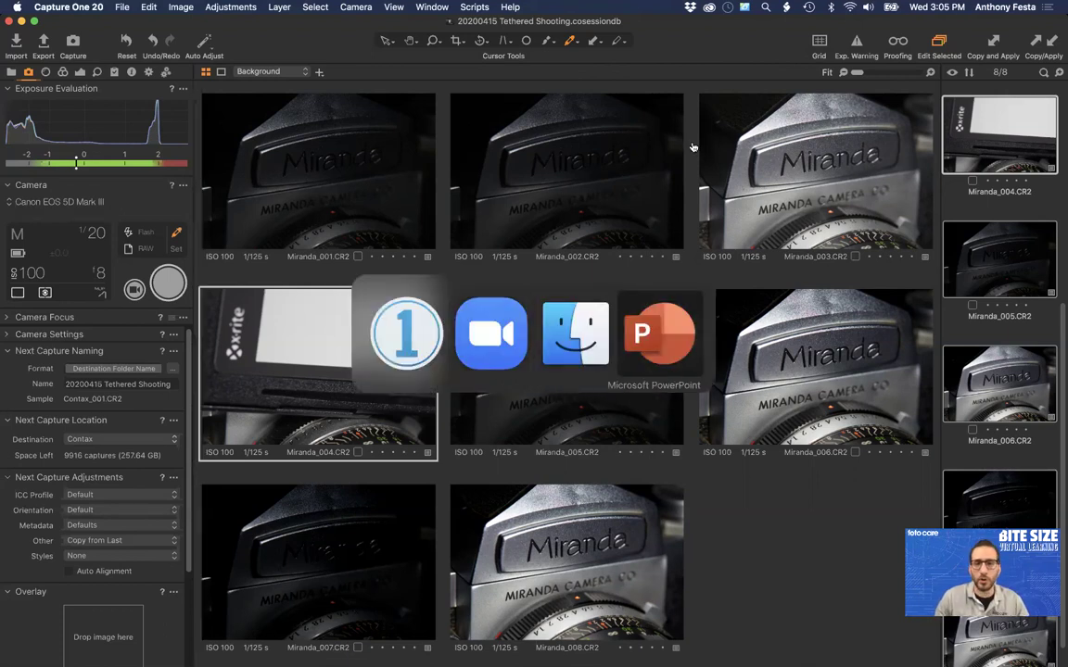
key(Right)
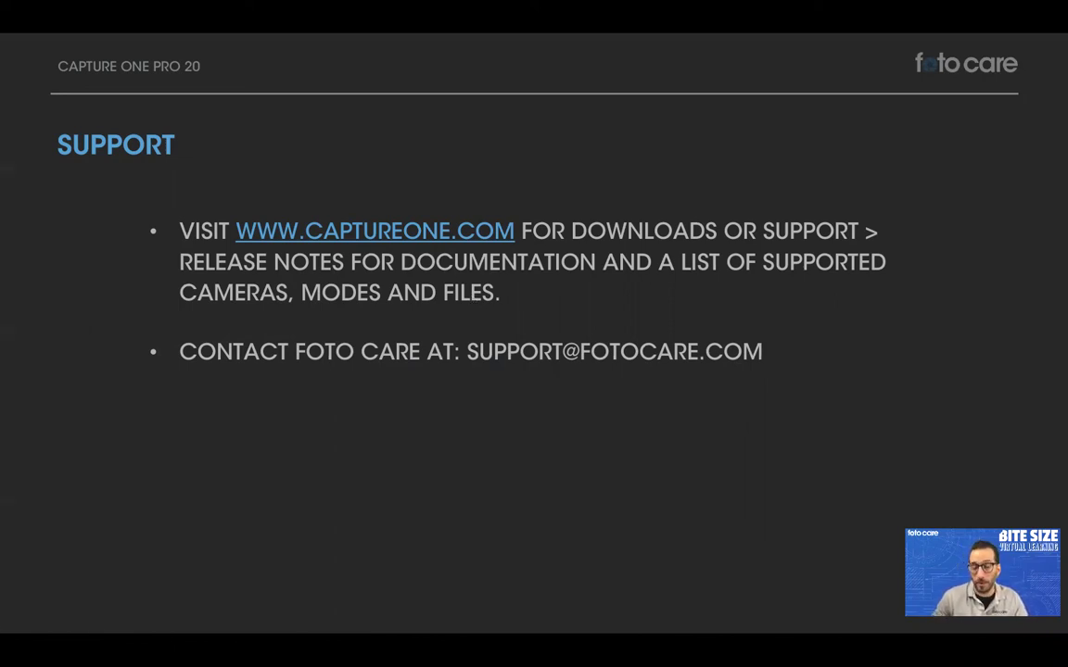
key(Right)
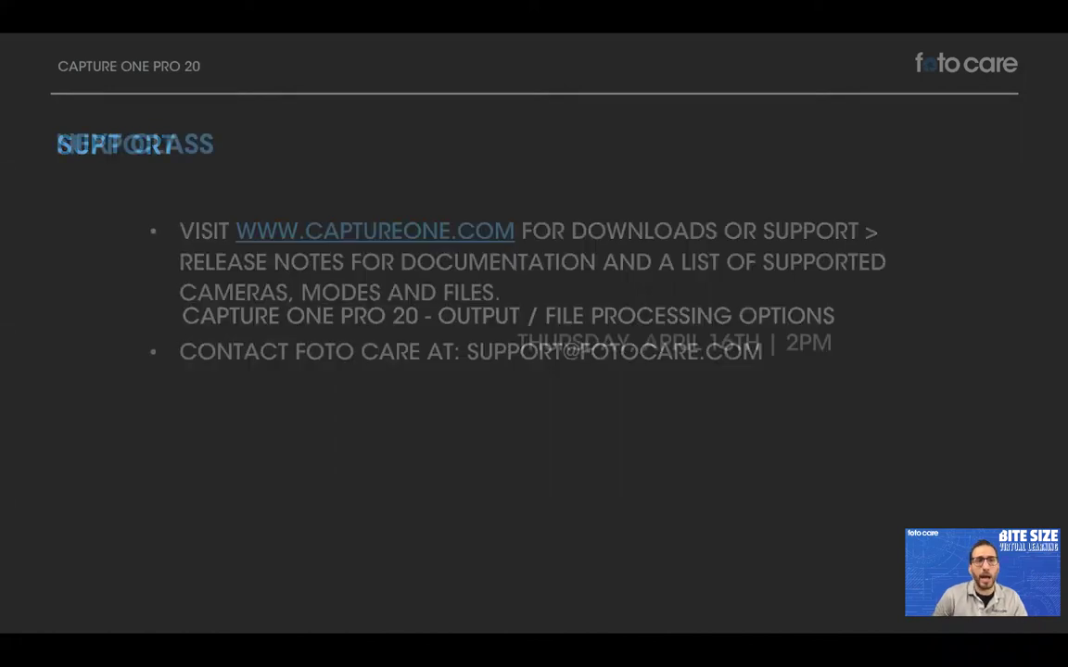